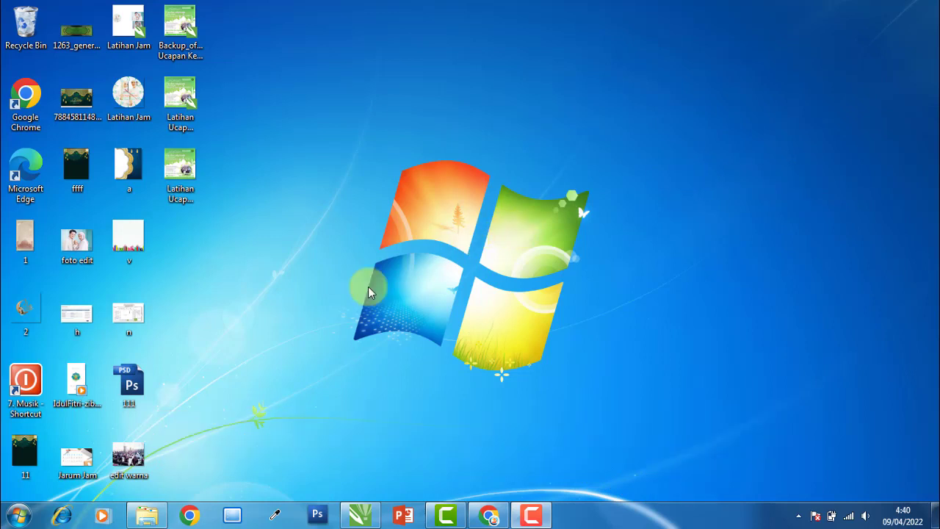
View the 4.3 banner thumbnail from the Tumbnail folder in a maximized photo viewer, and close it
{"action": "left_click", "coordinate": [152, 514]}
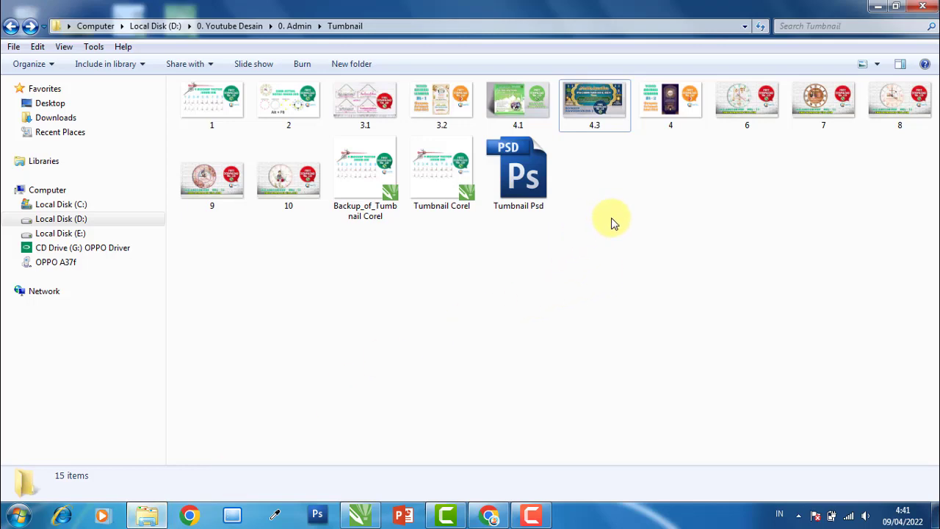
{"action": "double_click", "coordinate": [594, 99]}
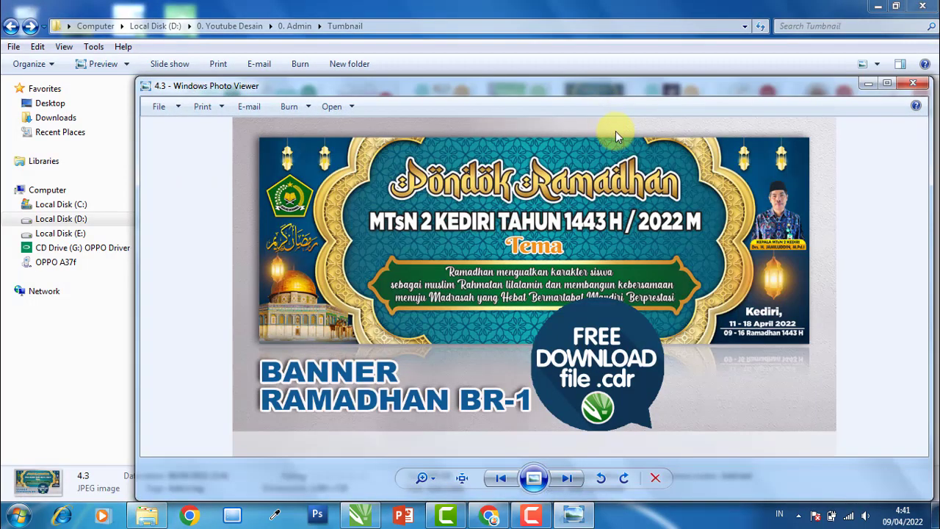
{"action": "left_click", "coordinate": [886, 83]}
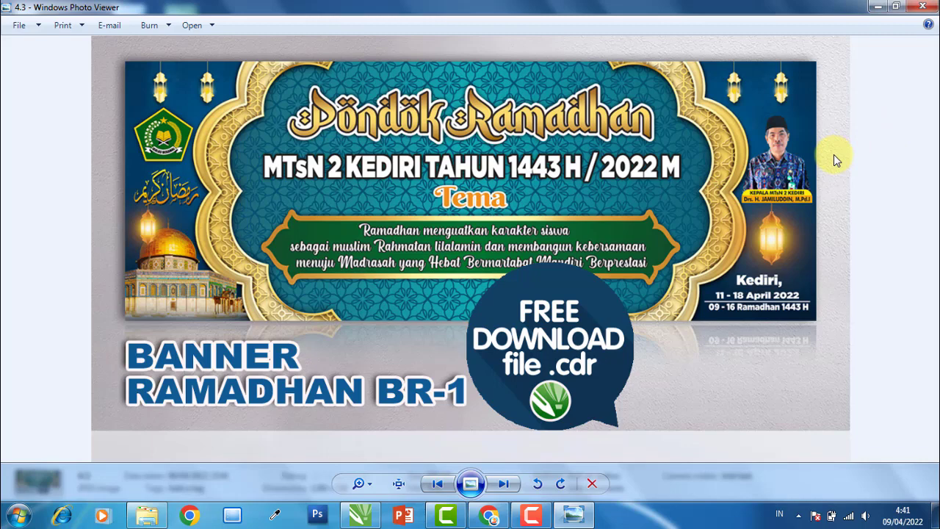
{"action": "left_click", "coordinate": [924, 8]}
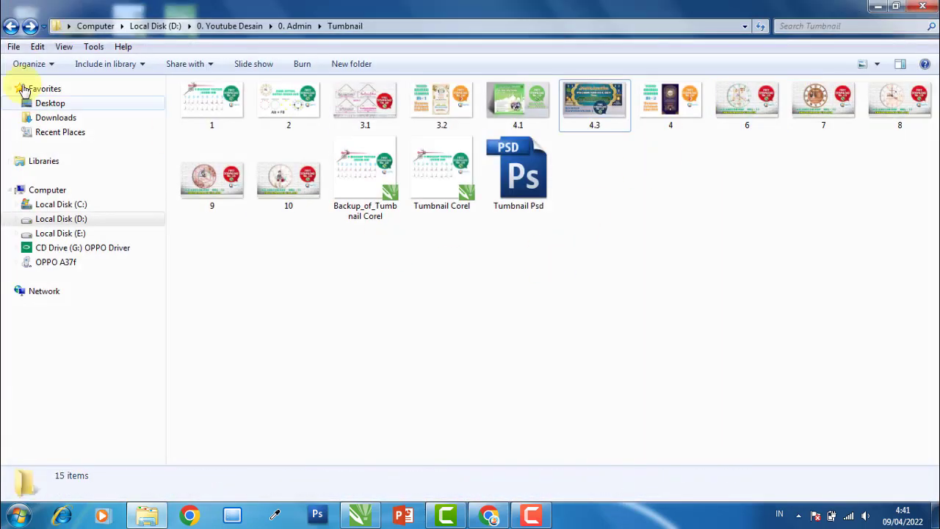
Go back to the 0. Youtube Desain folder and open 4. Banner's BR-1 subfolder
{"action": "left_click", "coordinate": [12, 28]}
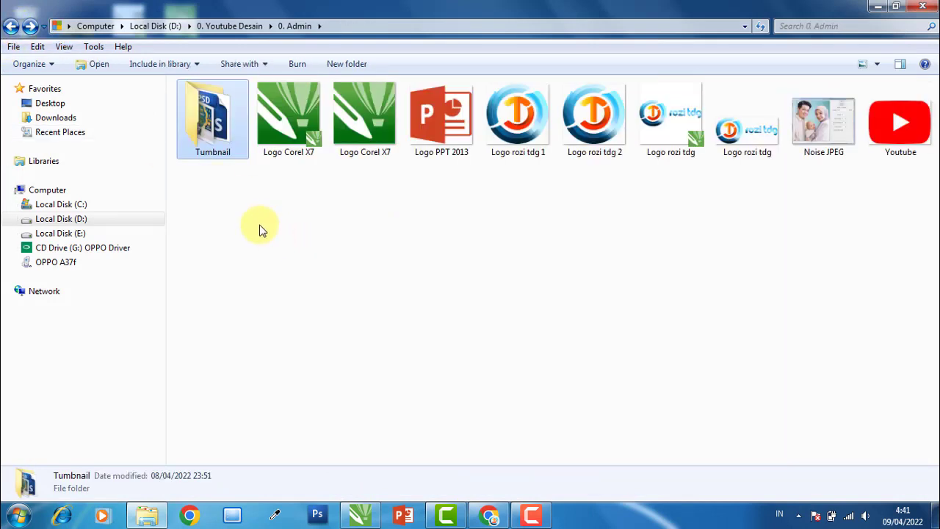
{"action": "left_click", "coordinate": [12, 26]}
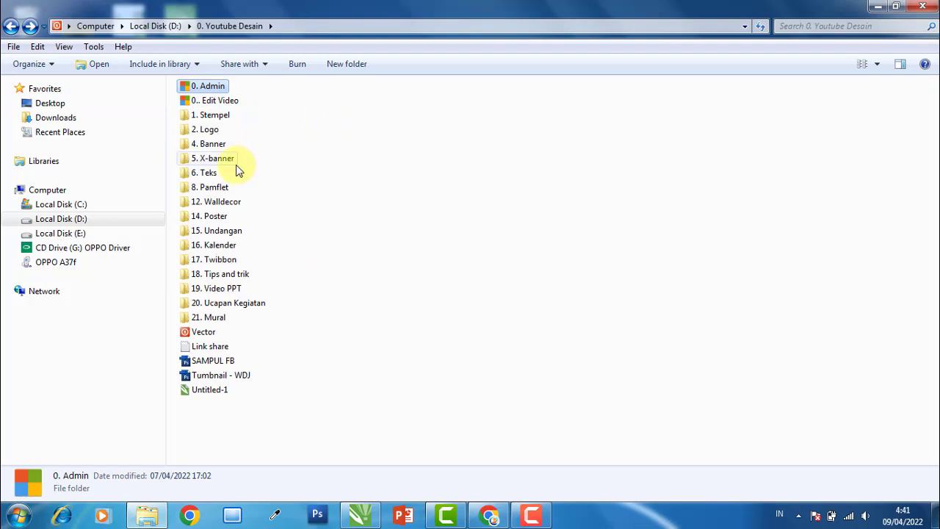
{"action": "double_click", "coordinate": [217, 149]}
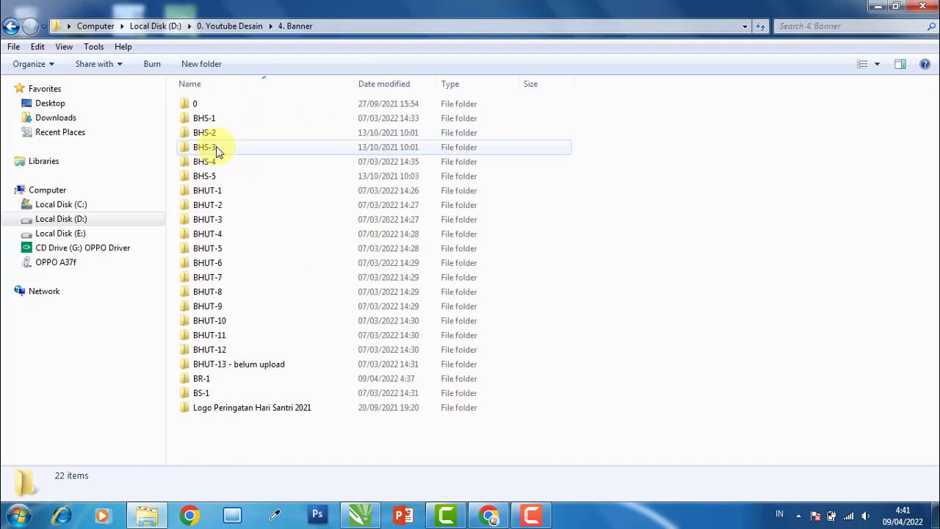
{"action": "double_click", "coordinate": [217, 381]}
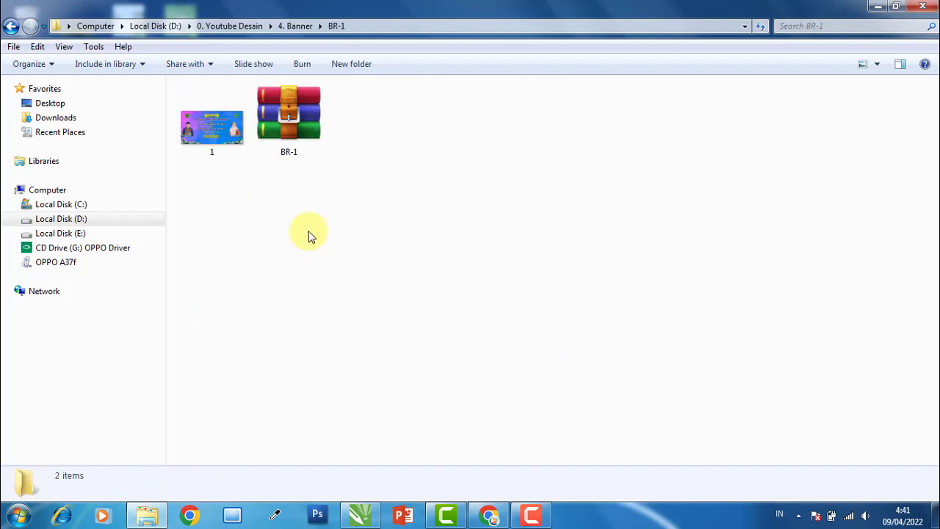
Permanently delete the JPEG image 1 from the BR-1 folder
{"action": "left_click", "coordinate": [220, 125]}
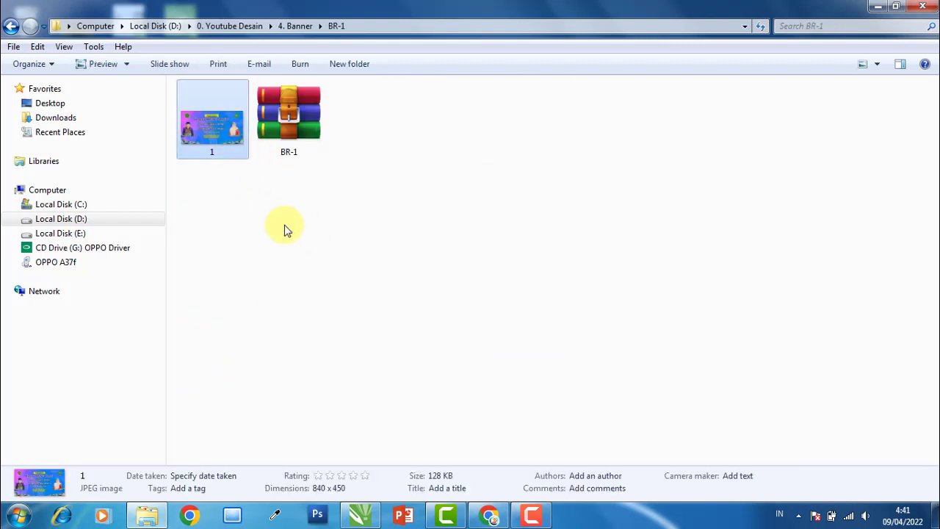
{"action": "key", "text": "shift+Delete"}
{"action": "key", "text": "Return"}
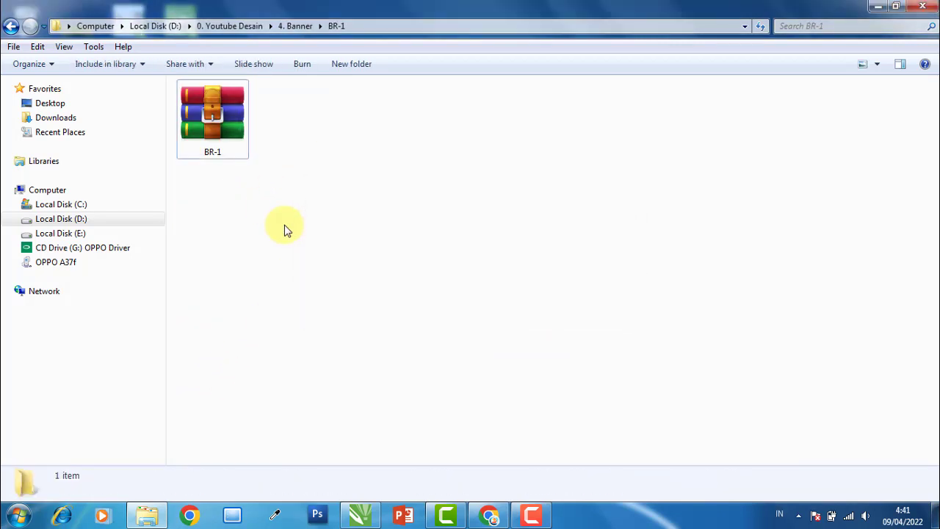
Extract the BR-1 WinRAR archive into its own BR-1 subfolder
{"action": "left_click", "coordinate": [232, 127]}
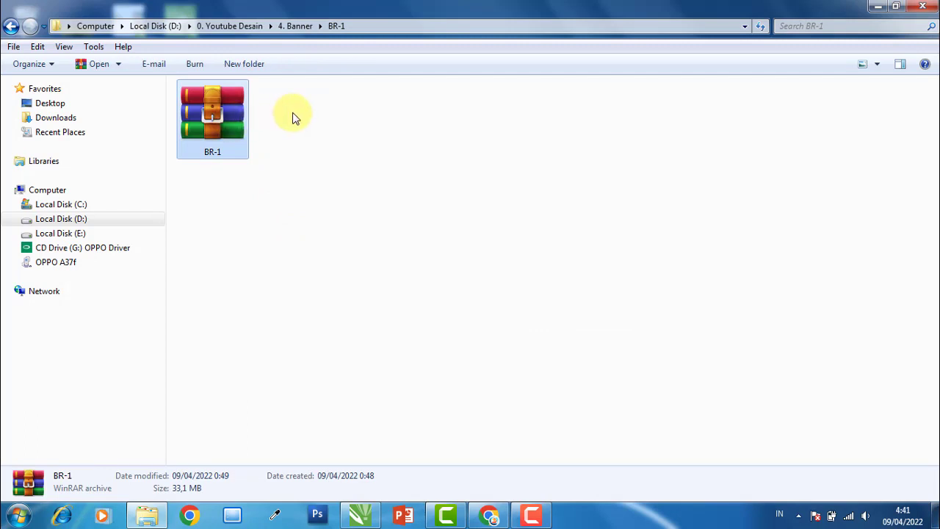
{"action": "left_click", "coordinate": [286, 115]}
{"action": "left_click", "coordinate": [225, 128]}
{"action": "right_click", "coordinate": [224, 121]}
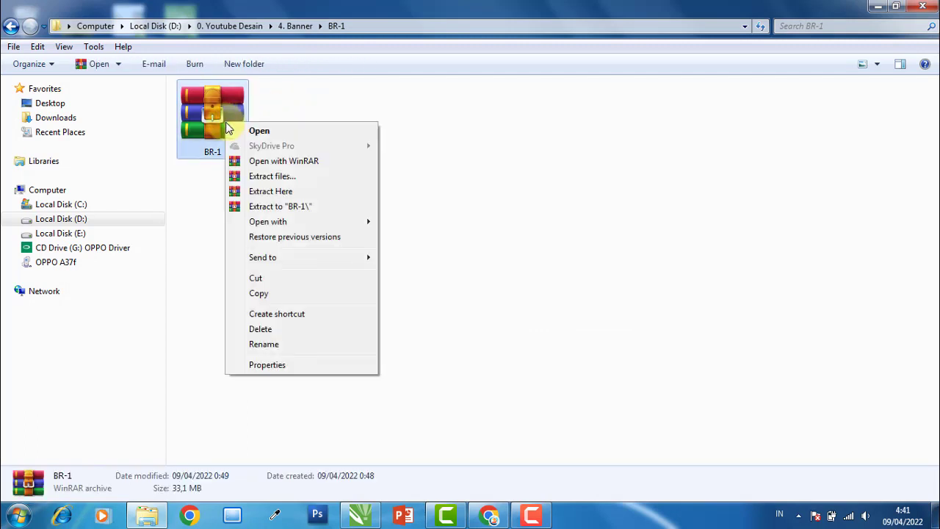
{"action": "left_click", "coordinate": [292, 207]}
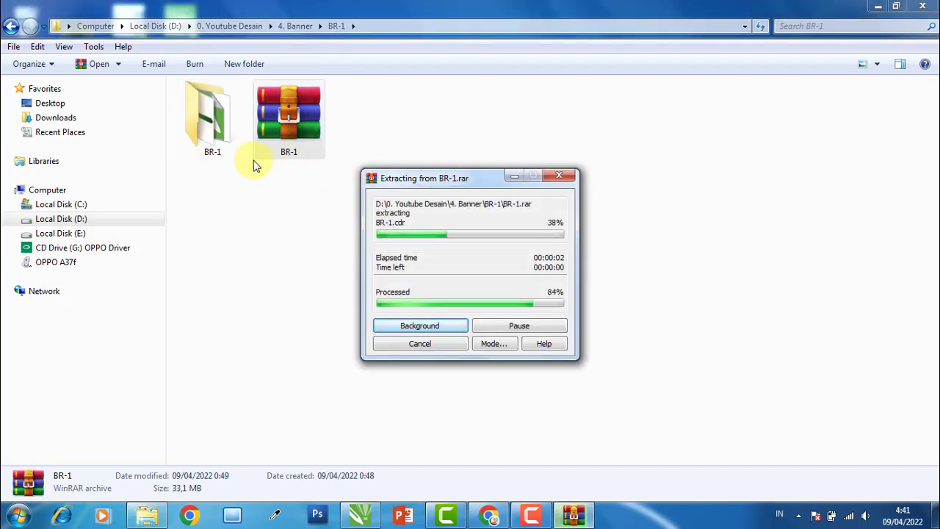
Open the extracted BR-1 folder and display its files as large icons
{"action": "double_click", "coordinate": [206, 140]}
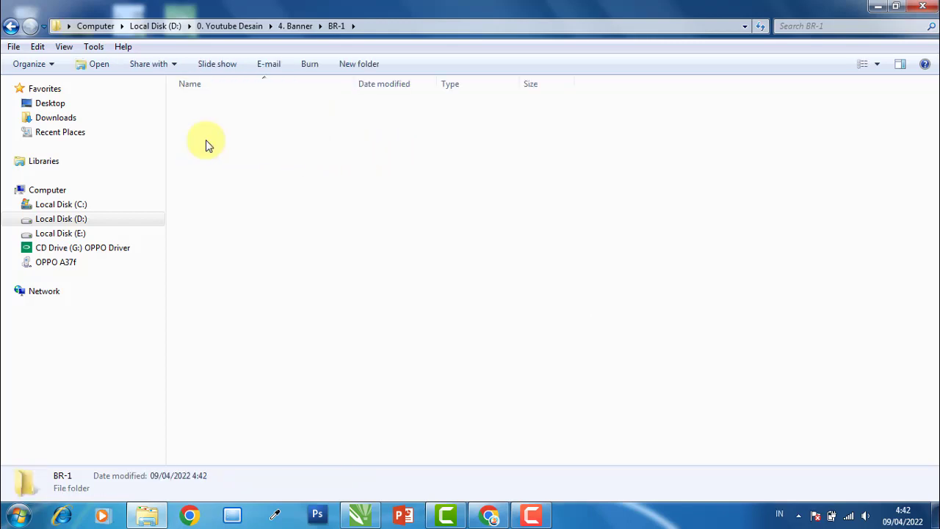
{"action": "left_click", "coordinate": [876, 64]}
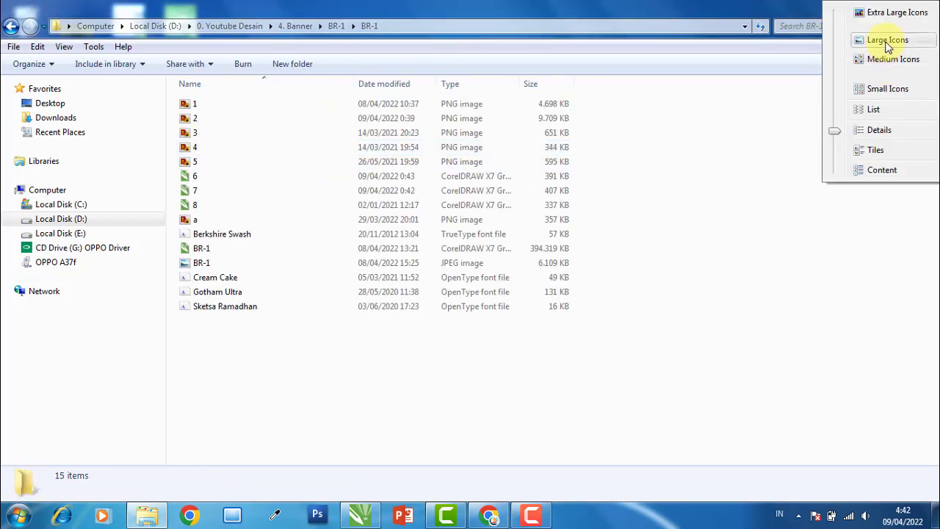
{"action": "left_click", "coordinate": [887, 41]}
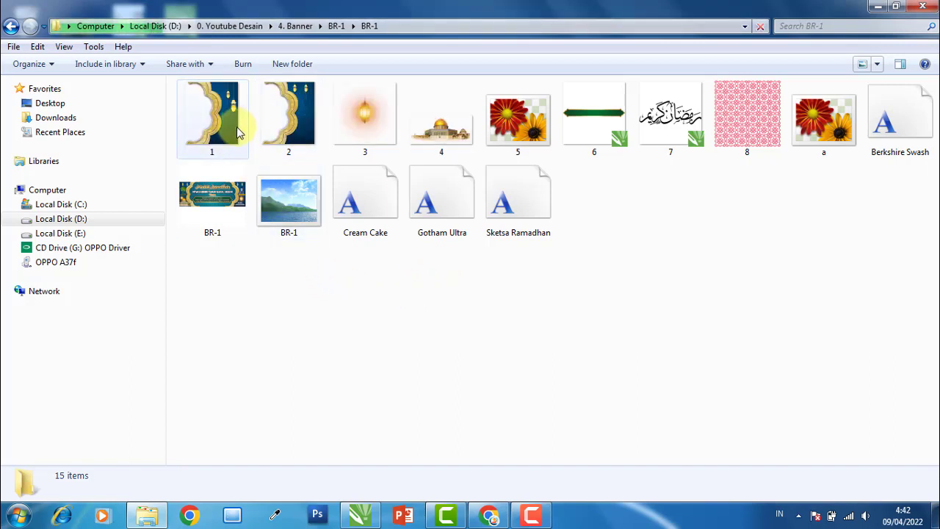
Examine the extracted banner assets one by one: images 1 to 5, Corel files 6 to 8, photo a and the four fonts
{"action": "left_click", "coordinate": [218, 138]}
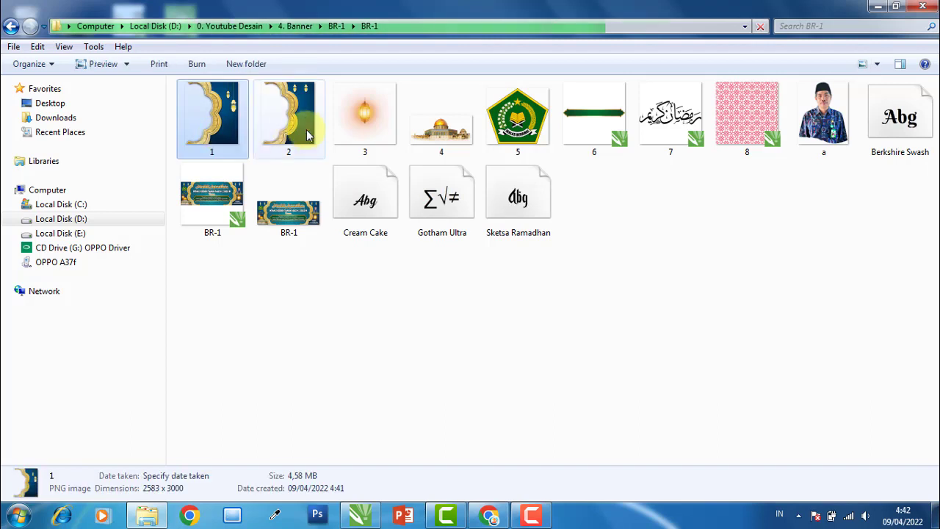
{"action": "left_click", "coordinate": [321, 133]}
{"action": "left_click", "coordinate": [358, 124]}
{"action": "left_click", "coordinate": [437, 131]}
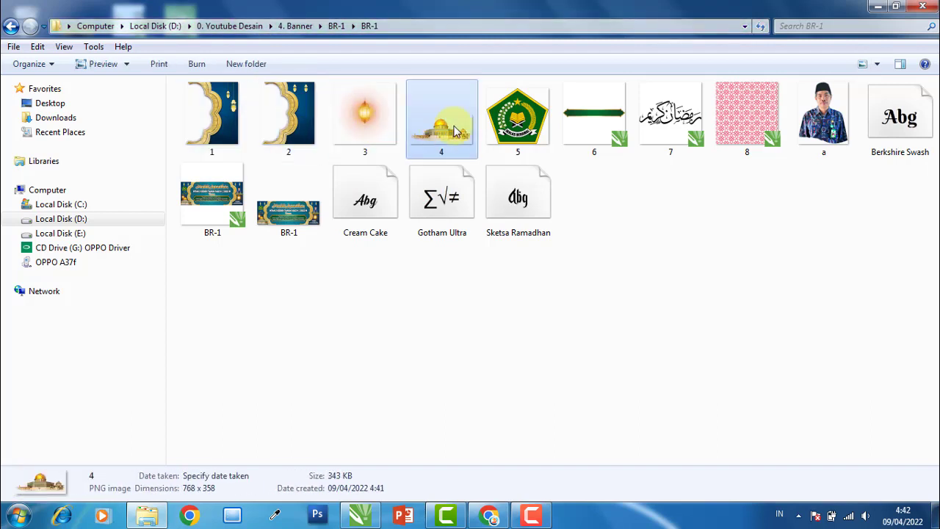
{"action": "left_click", "coordinate": [518, 121]}
{"action": "left_click", "coordinate": [584, 120]}
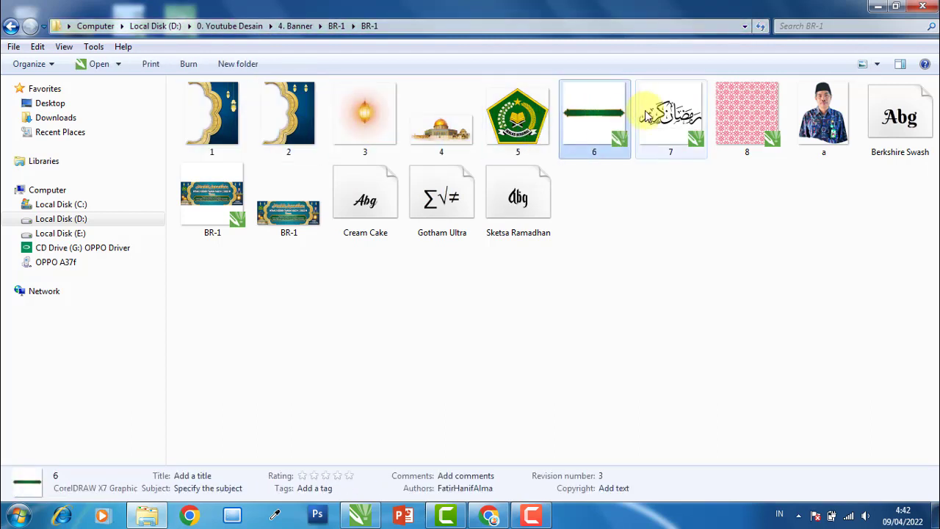
{"action": "left_click", "coordinate": [652, 109]}
{"action": "left_click", "coordinate": [748, 108]}
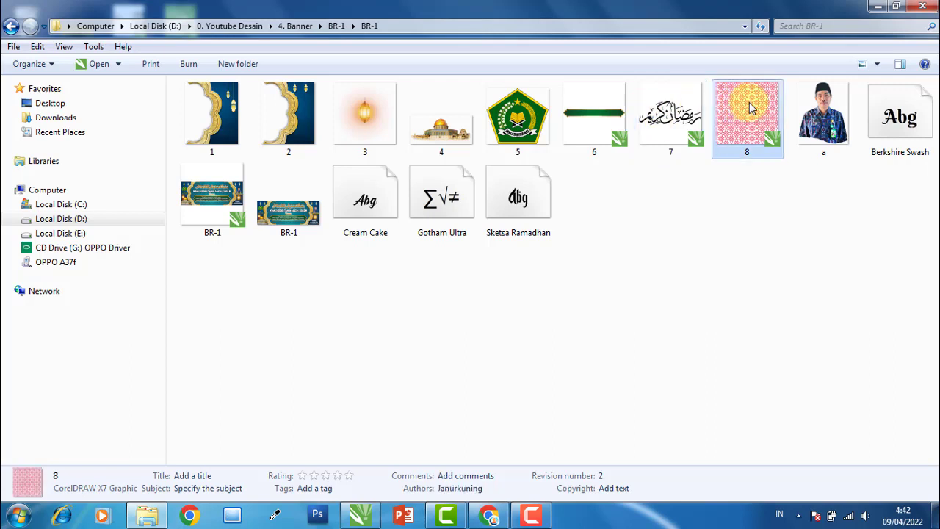
{"action": "left_click", "coordinate": [825, 119]}
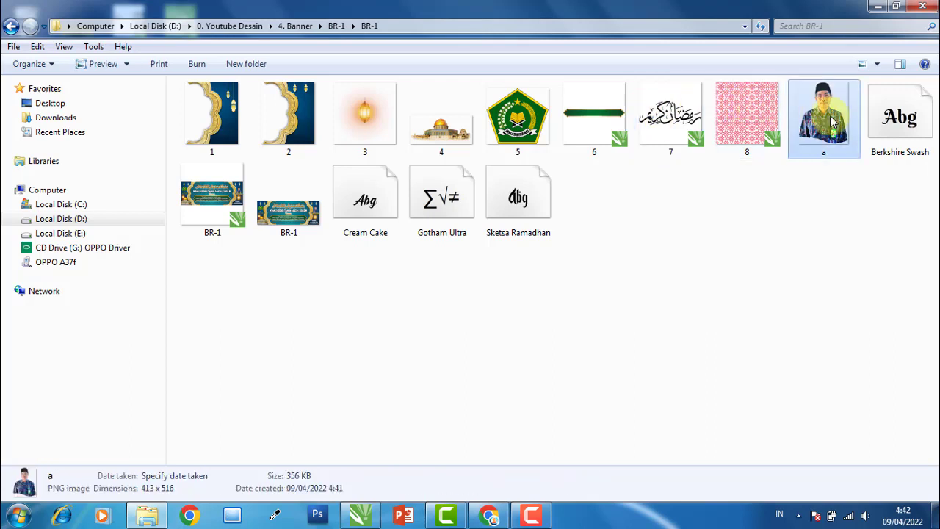
{"action": "left_click", "coordinate": [894, 122]}
{"action": "left_click", "coordinate": [363, 197]}
{"action": "left_click", "coordinate": [442, 194]}
{"action": "left_click", "coordinate": [519, 194]}
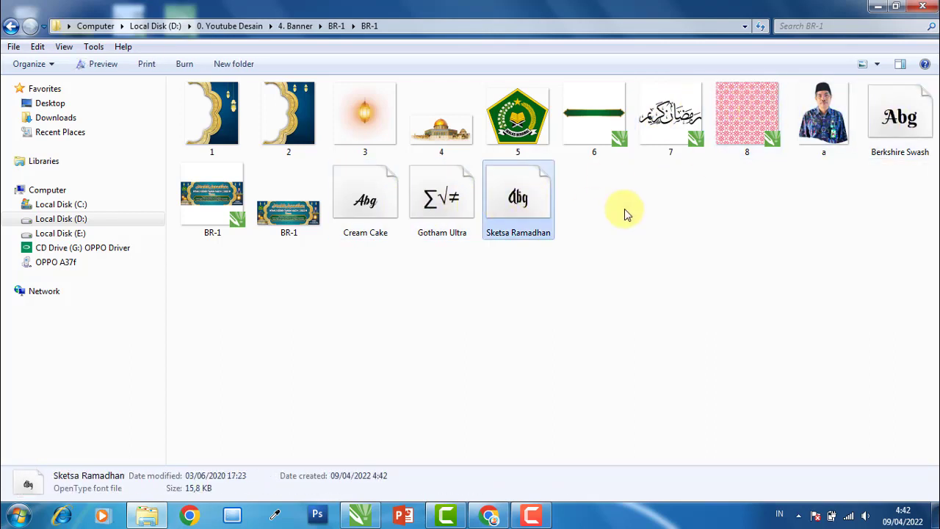
{"action": "left_click", "coordinate": [625, 210]}
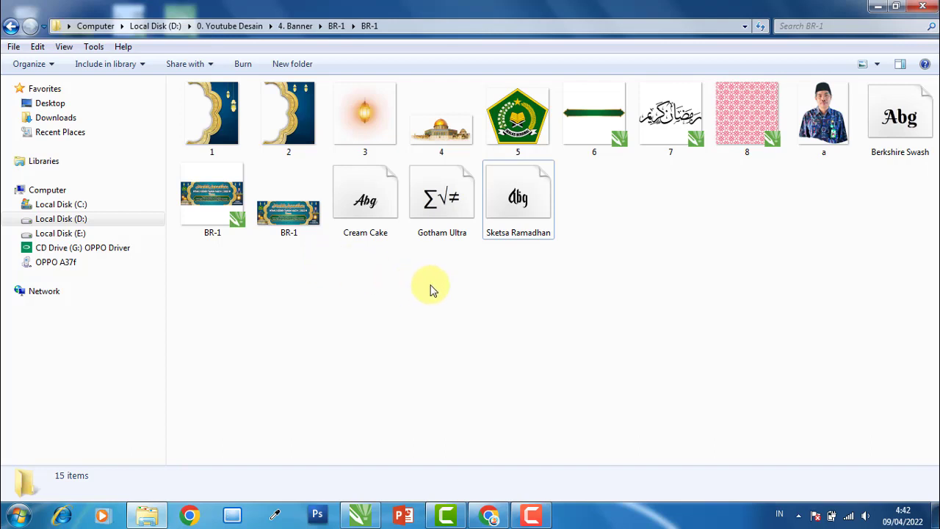
Switch to CorelDRAW X7 and create a new blank document
{"action": "left_click", "coordinate": [367, 512]}
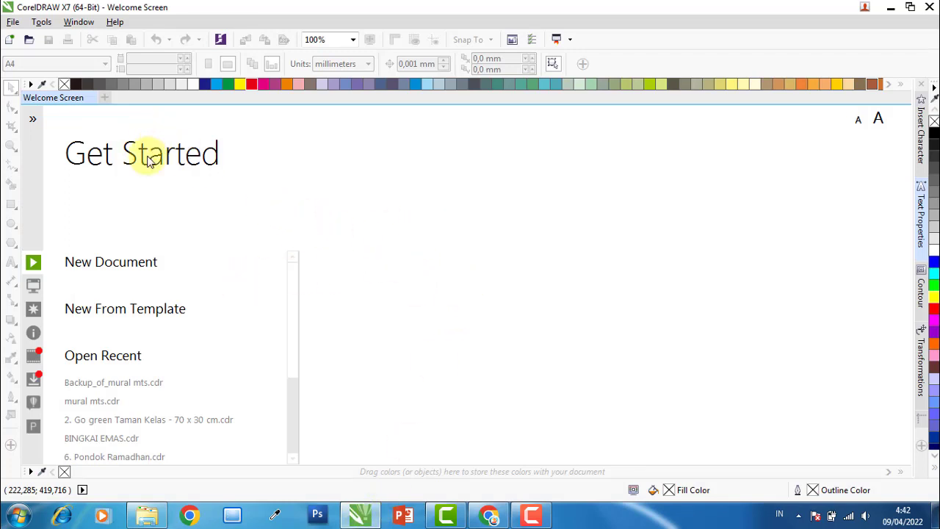
{"action": "left_click", "coordinate": [120, 266]}
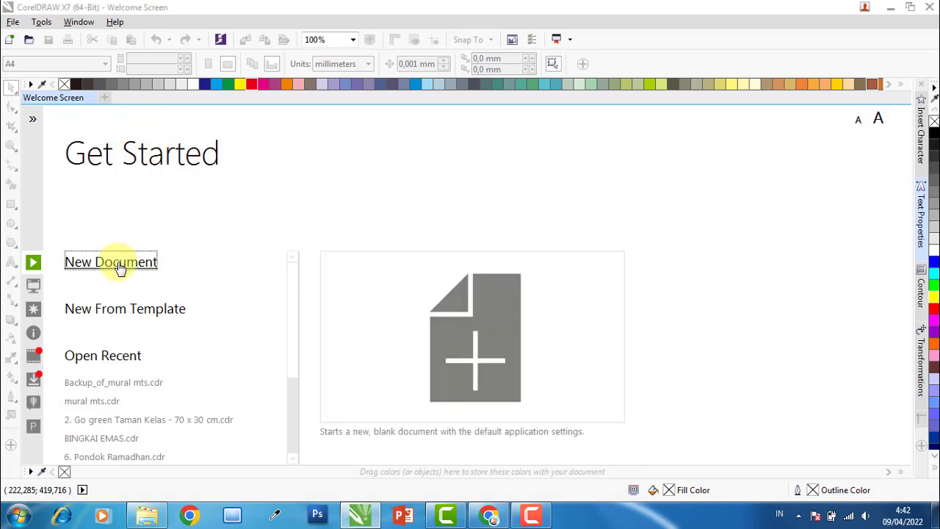
{"action": "left_click", "coordinate": [462, 395]}
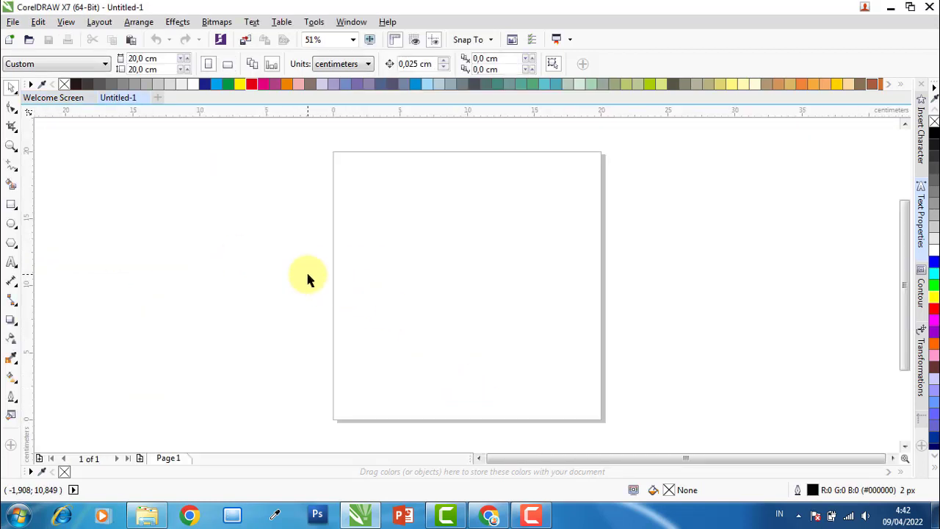
Check the finished BR-1 JPEG in the extracted folder as the reference, and return to the blank CorelDRAW document
{"action": "left_click", "coordinate": [150, 514]}
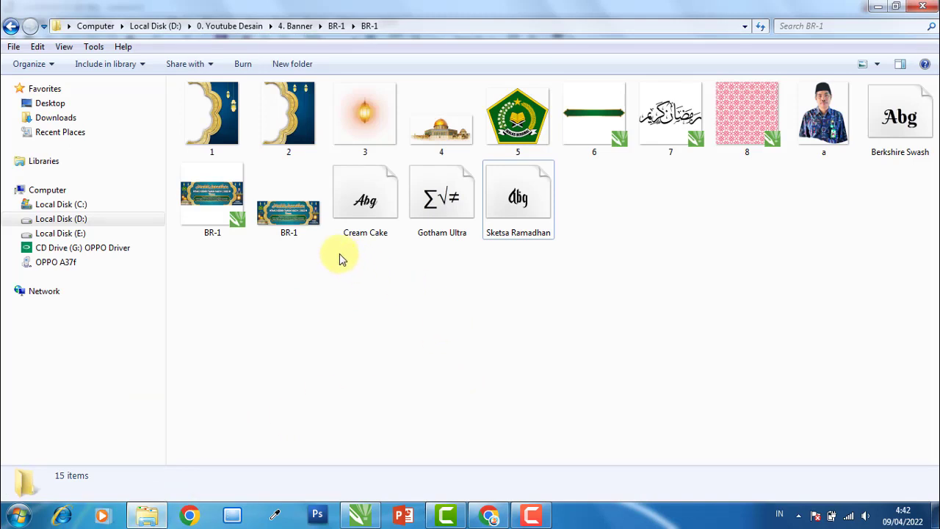
{"action": "left_click", "coordinate": [292, 209]}
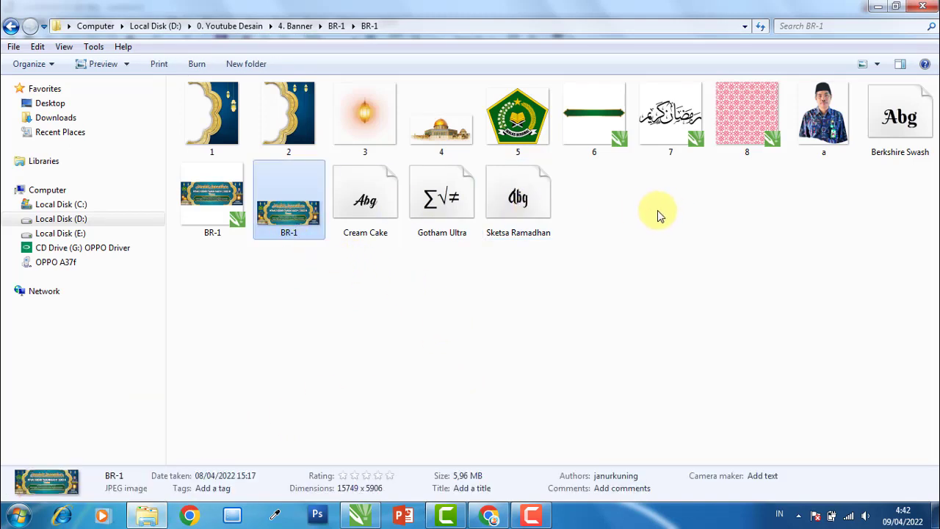
{"action": "left_click", "coordinate": [877, 9]}
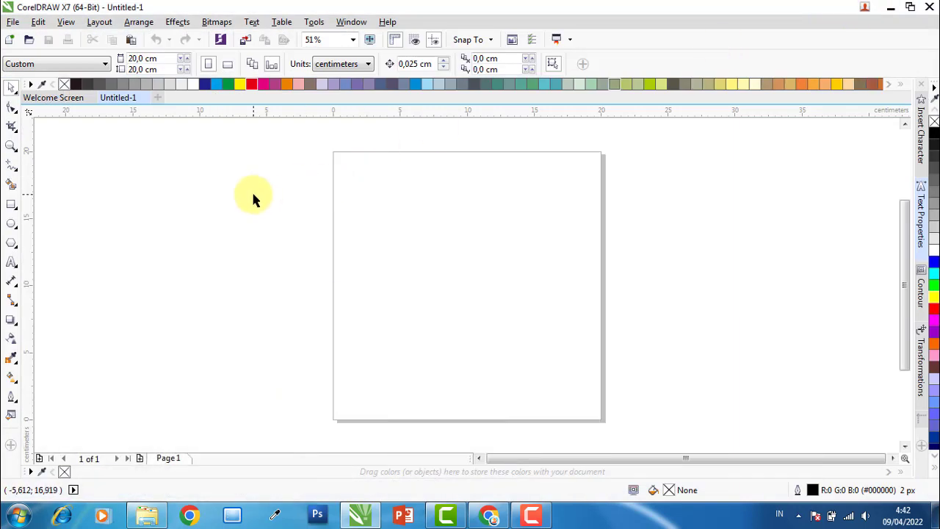
Set the page size to 400 cm wide and 150 cm high
{"action": "double_click", "coordinate": [147, 59]}
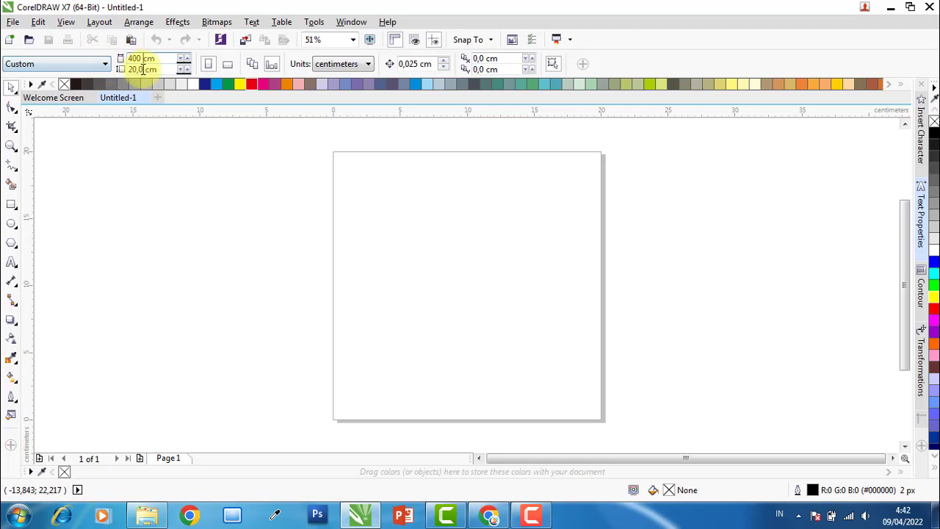
{"action": "key", "text": "Tab"}
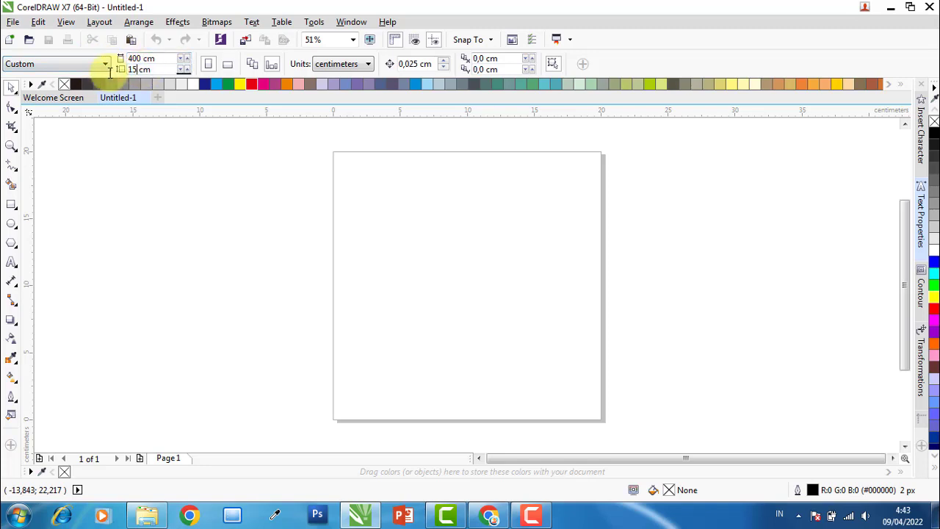
{"action": "key", "text": "Return"}
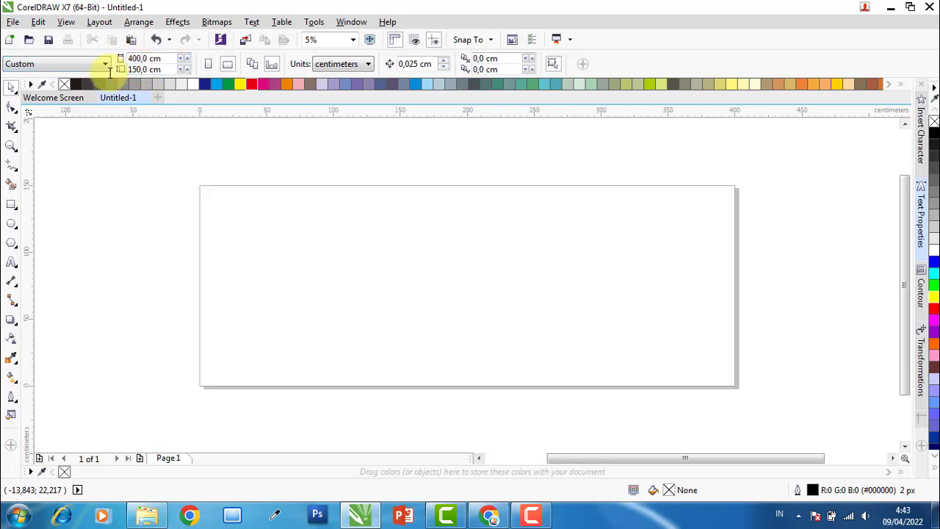
Open the BR-1 CorelDRAW file from the extracted BR-1 folder
{"action": "left_click", "coordinate": [163, 520]}
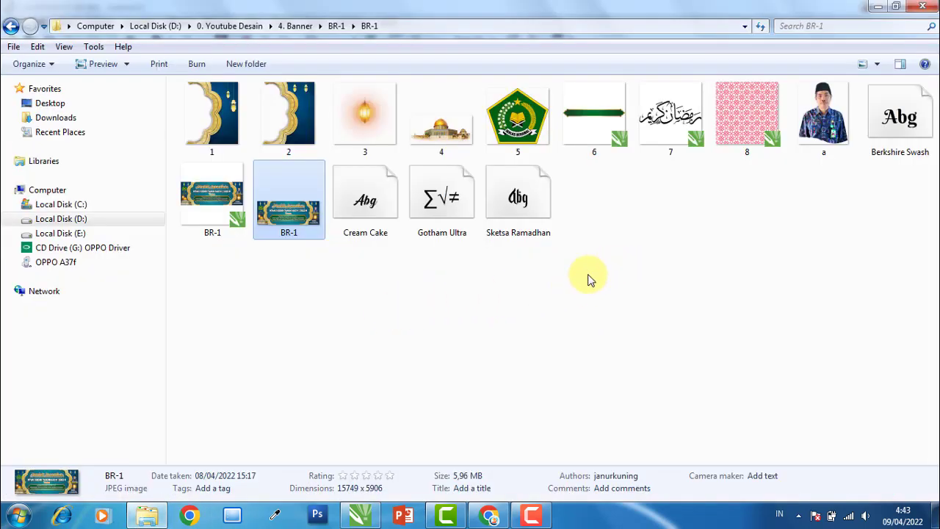
{"action": "left_click", "coordinate": [332, 303]}
{"action": "left_click", "coordinate": [214, 208]}
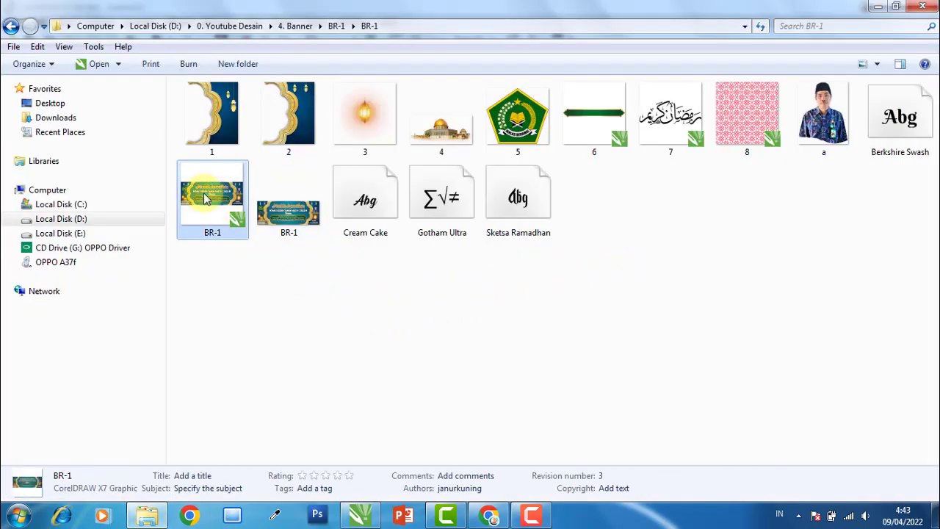
{"action": "double_click", "coordinate": [213, 206]}
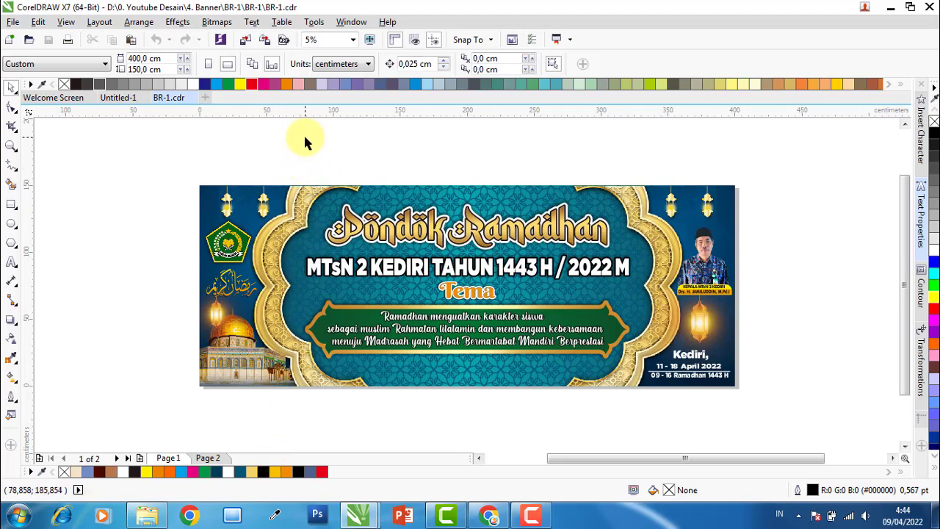
Hide the Document Palette from the workspace
{"action": "left_click", "coordinate": [357, 24]}
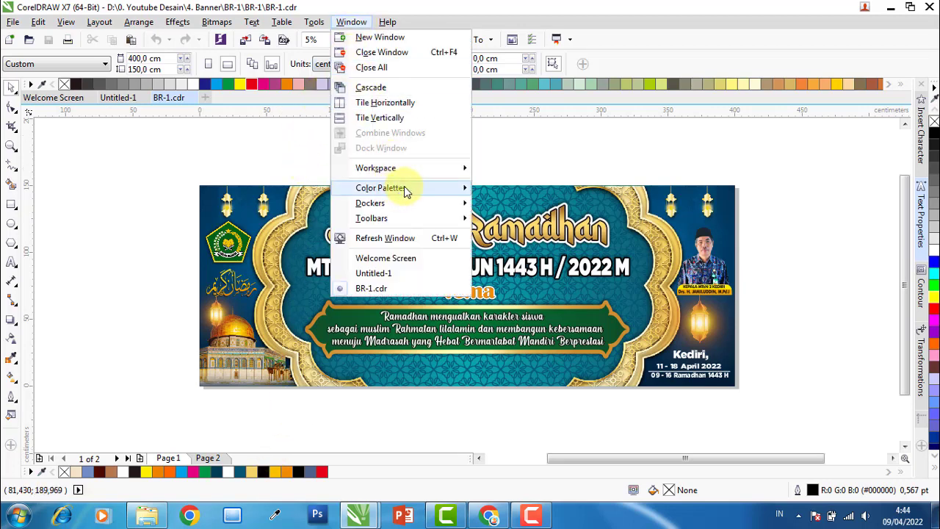
{"action": "mouse_move", "coordinate": [404, 191]}
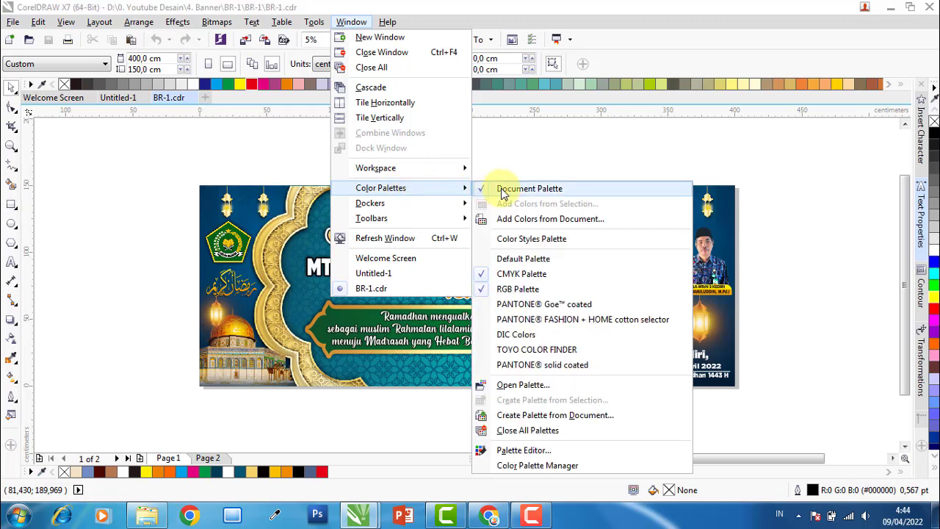
{"action": "left_click", "coordinate": [483, 192]}
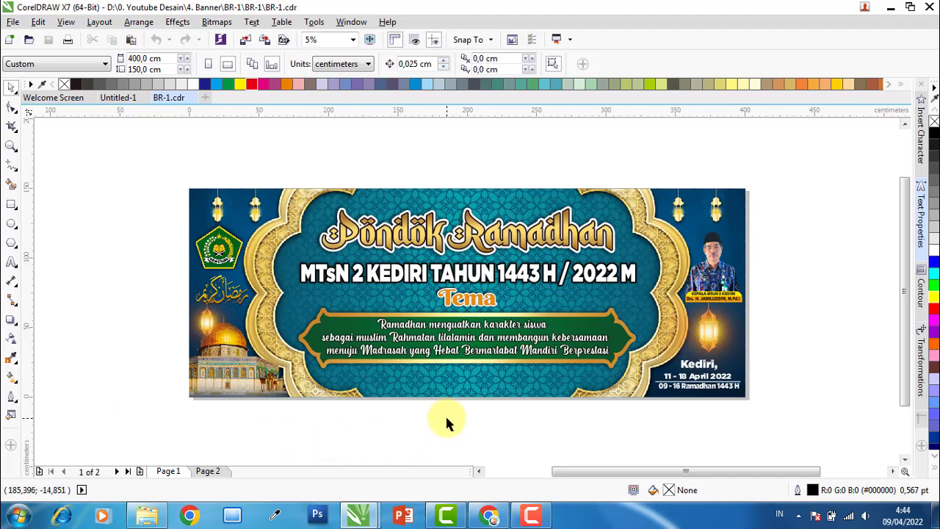
Ungroup the complete banner artwork on Page 1 and clear the selection
{"action": "left_click", "coordinate": [445, 246]}
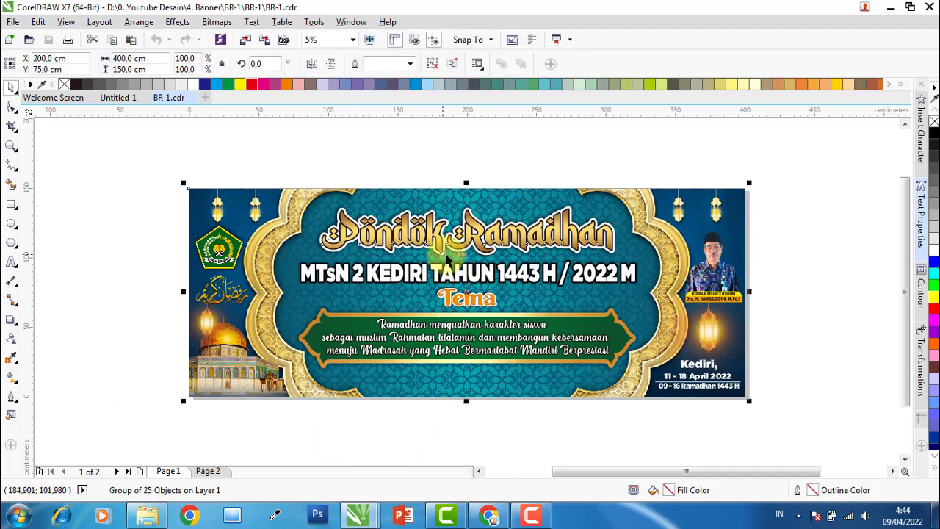
{"action": "left_click", "coordinate": [432, 63]}
{"action": "left_click", "coordinate": [421, 176]}
{"action": "left_click", "coordinate": [420, 197]}
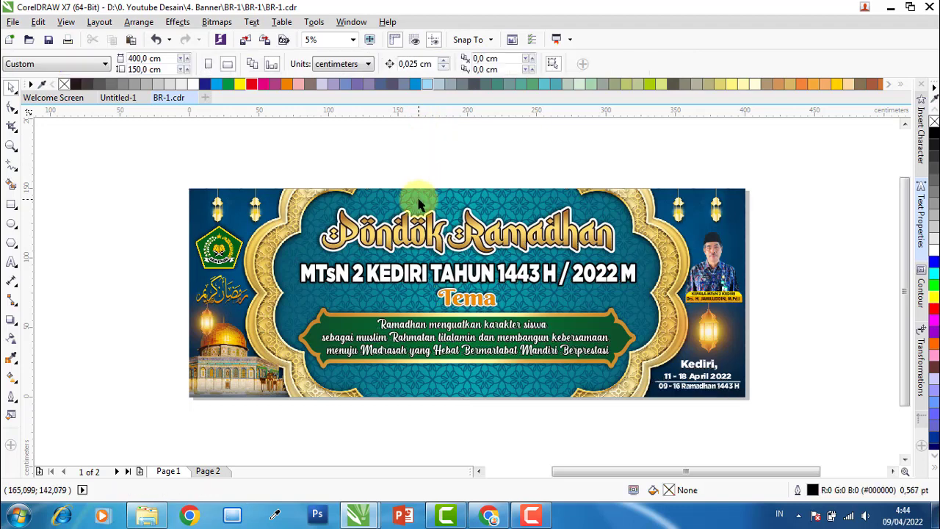
{"action": "left_click", "coordinate": [415, 174]}
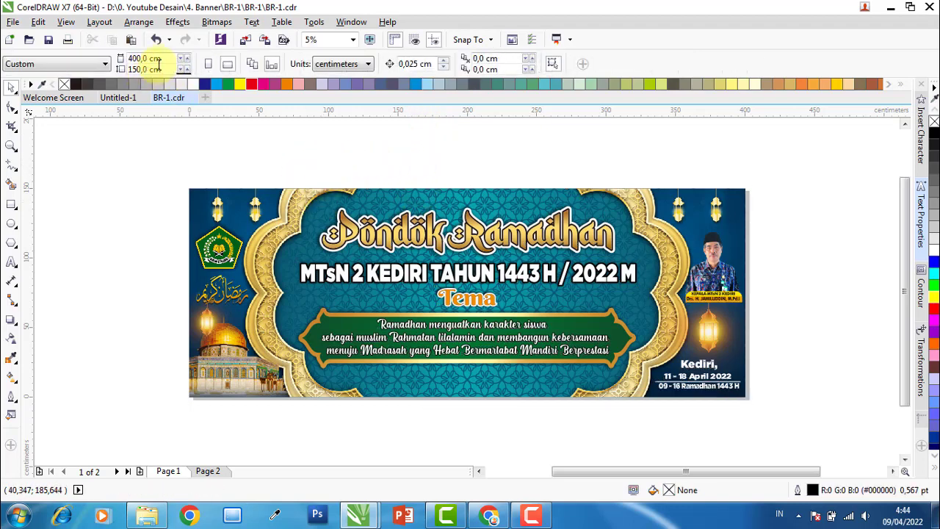
Close the blank Untitled-1 document without saving its changes
{"action": "left_click", "coordinate": [119, 98]}
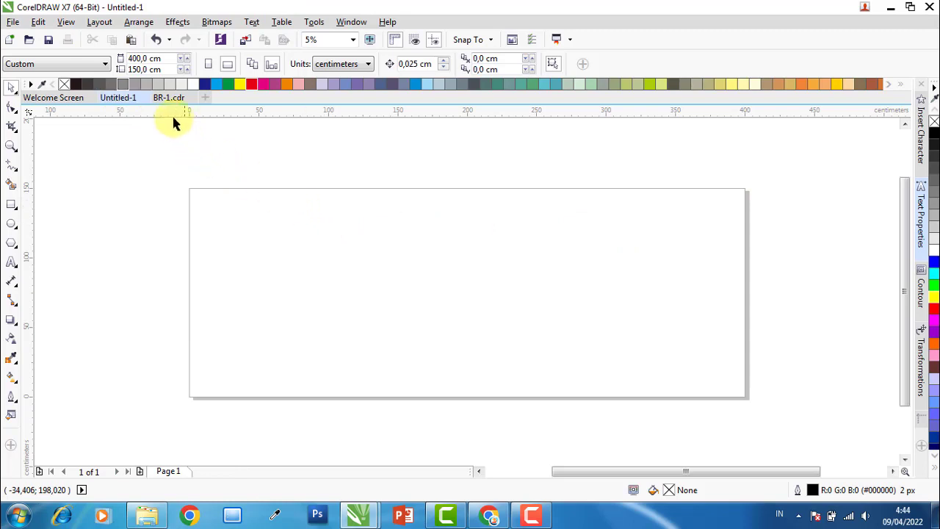
{"action": "left_click", "coordinate": [145, 101]}
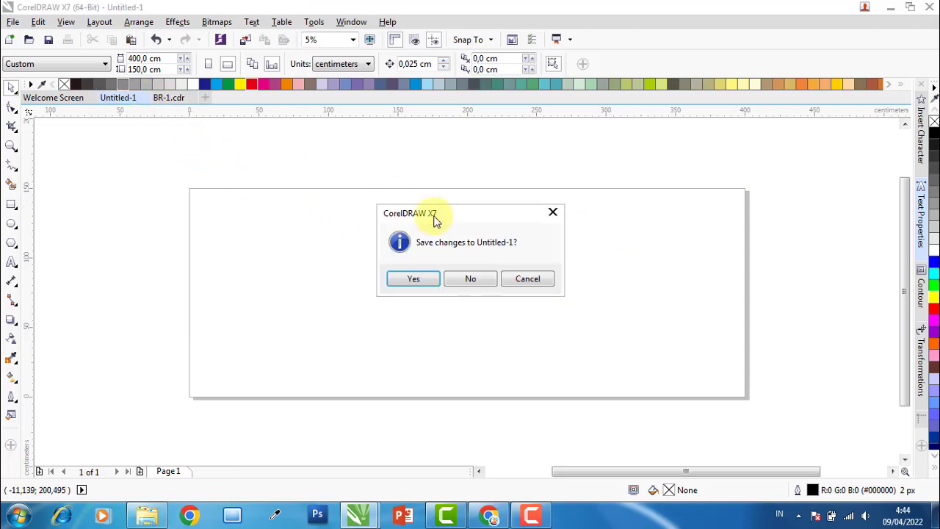
{"action": "left_click", "coordinate": [474, 277]}
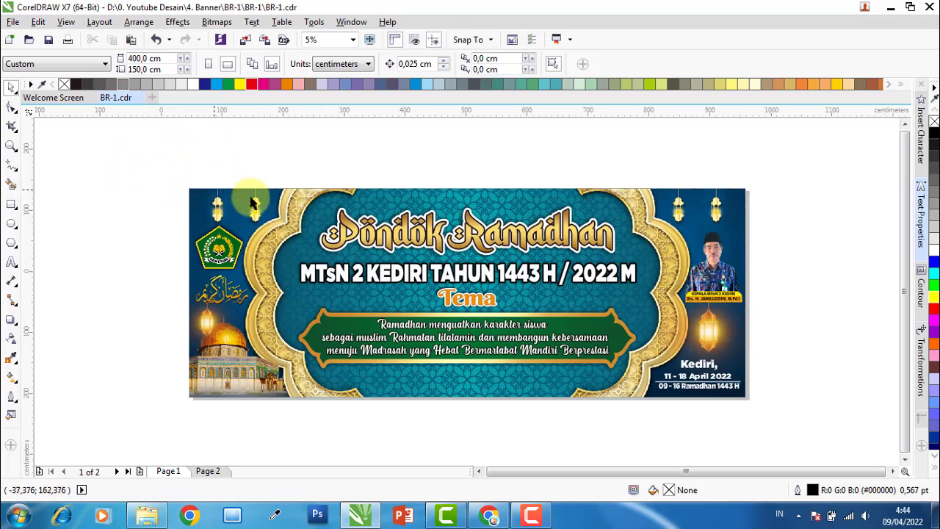
Draw a rectangle about 164 cm wide and 115 cm high in the empty area right of the banner
{"action": "scroll", "coordinate": [250, 199], "scroll_direction": "down", "scroll_amount": 2}
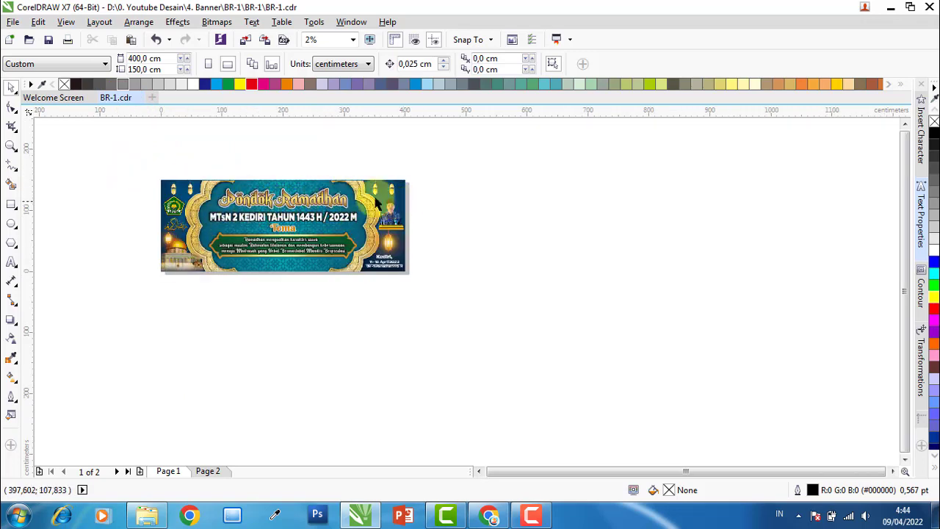
{"action": "scroll", "coordinate": [310, 188], "scroll_direction": "up", "scroll_amount": 2}
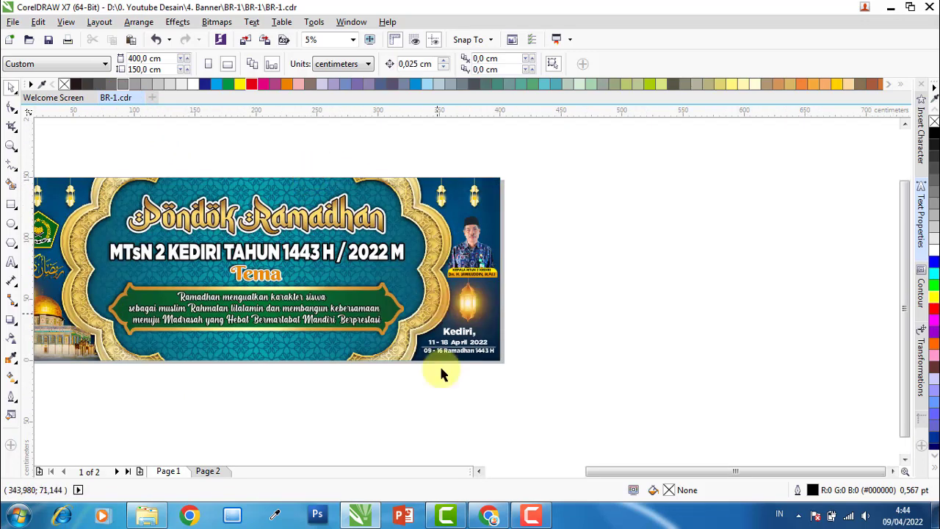
{"action": "left_click", "coordinate": [11, 204]}
{"action": "left_click_drag", "start_coordinate": [539, 178], "coordinate": [738, 319]}
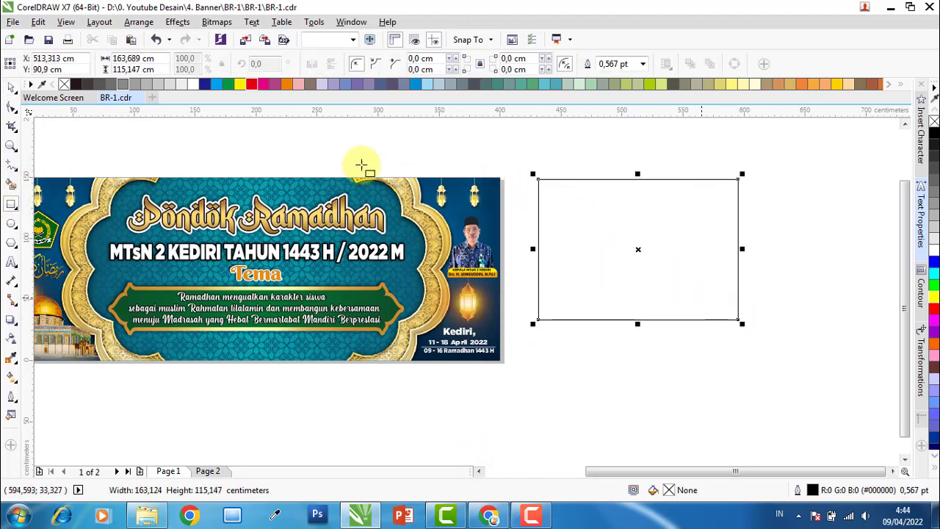
{"action": "left_click", "coordinate": [13, 87]}
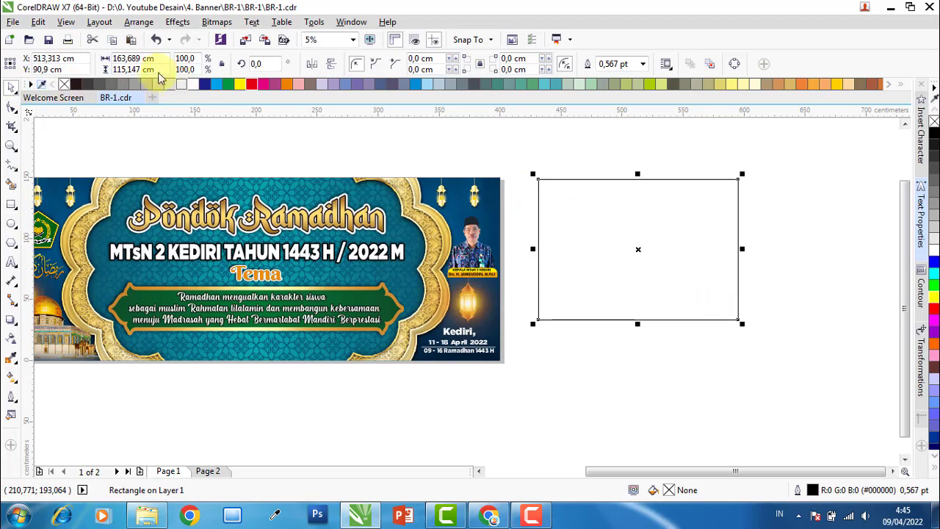
Set the rectangle's width to 400 cm and its height to 150 cm
{"action": "left_click", "coordinate": [136, 58]}
{"action": "type", "text": "400"}
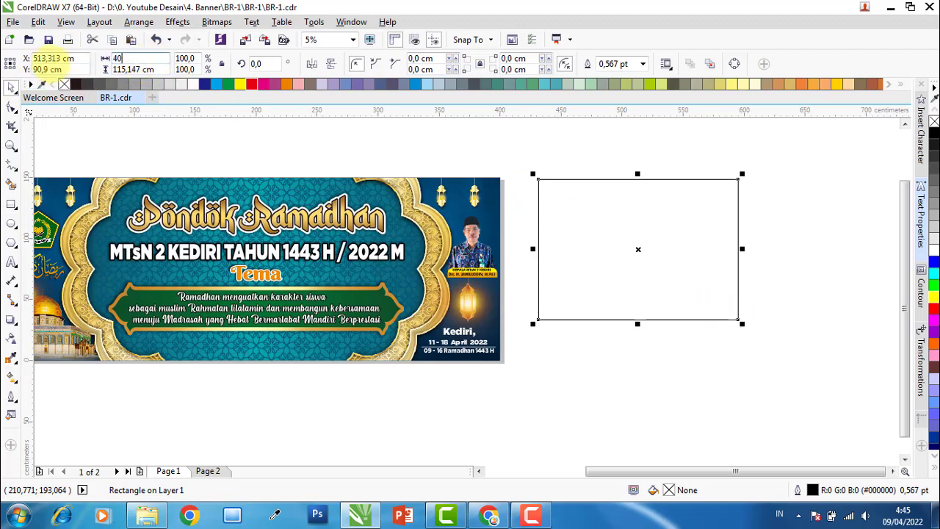
{"action": "key", "text": "Return"}
{"action": "left_click", "coordinate": [136, 70]}
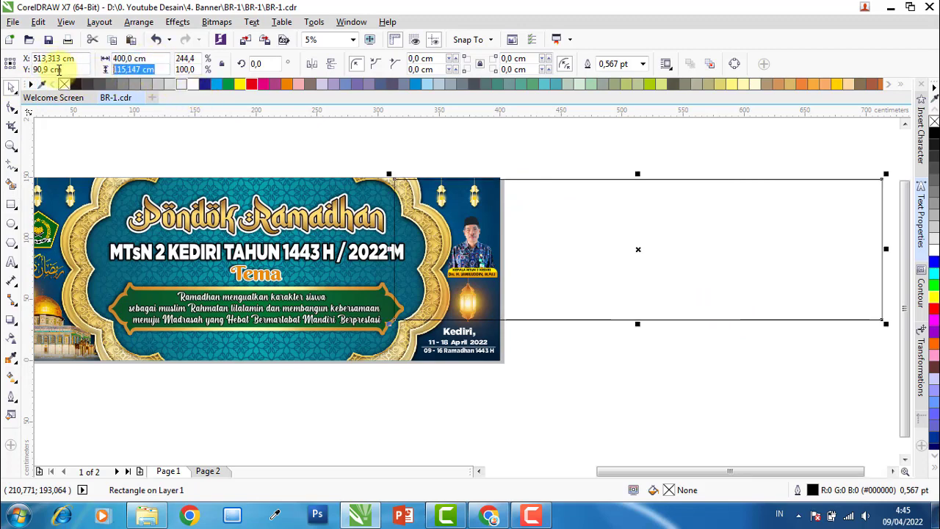
{"action": "type", "text": "150"}
{"action": "key", "text": "Return"}
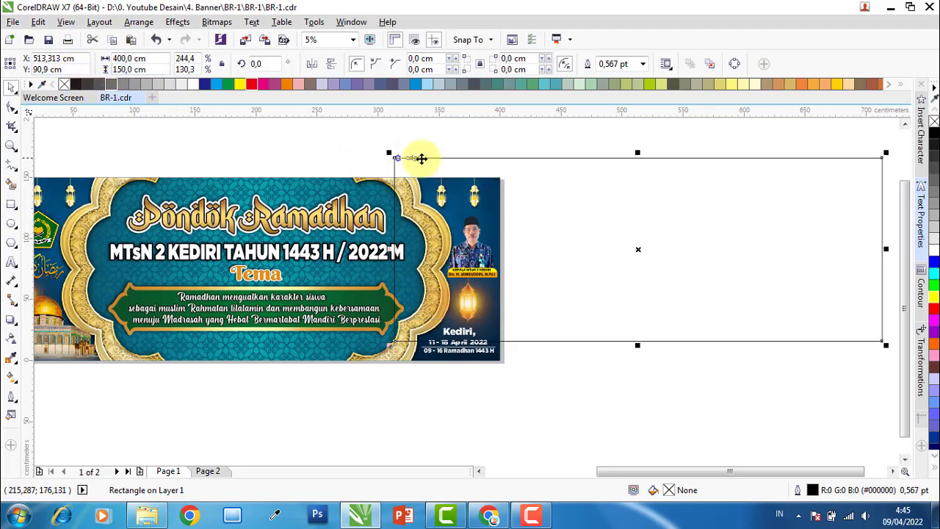
Center the rectangle on the page, shift it horizontally to just right of the banner at about X 608 cm, and deselect it
{"action": "left_click_drag", "start_coordinate": [449, 157], "coordinate": [570, 185]}
{"action": "left_click_drag", "start_coordinate": [571, 180], "coordinate": [571, 180]}
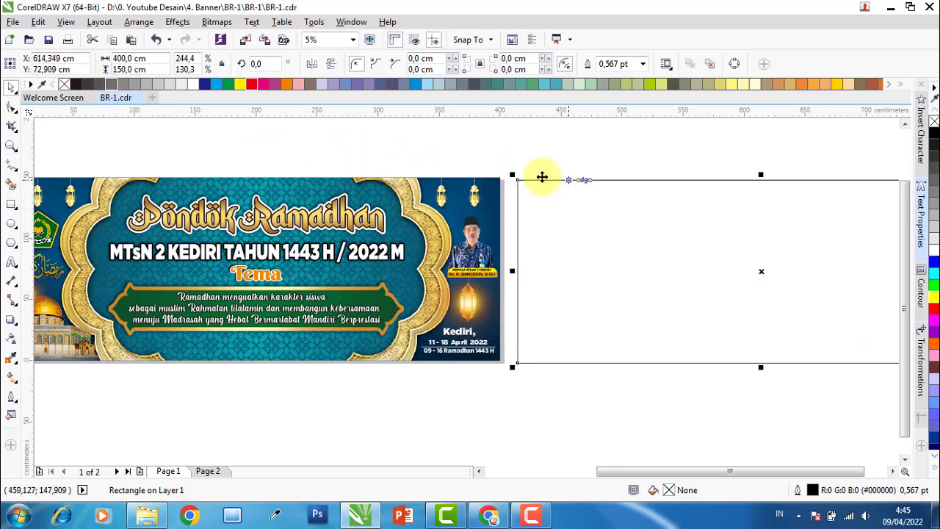
{"action": "key", "text": "p"}
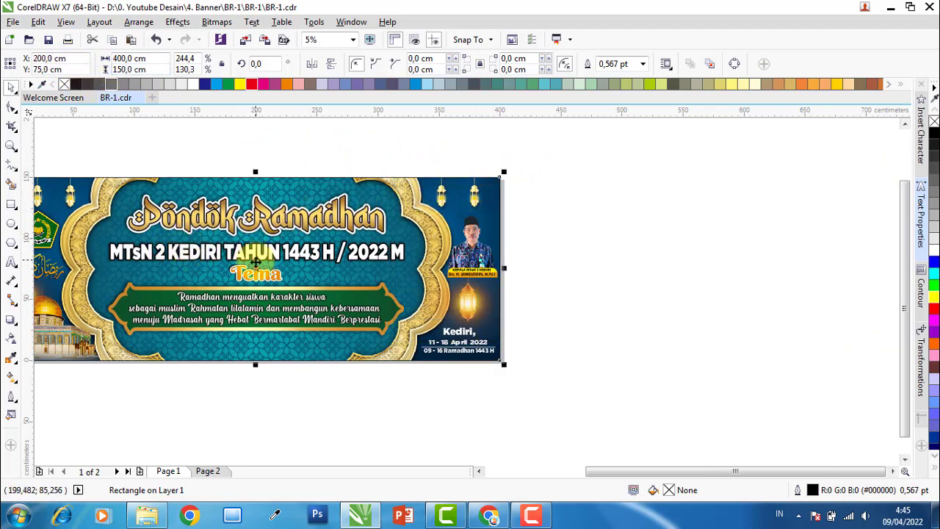
{"action": "left_click_drag", "start_coordinate": [255, 272], "coordinate": [754, 268]}
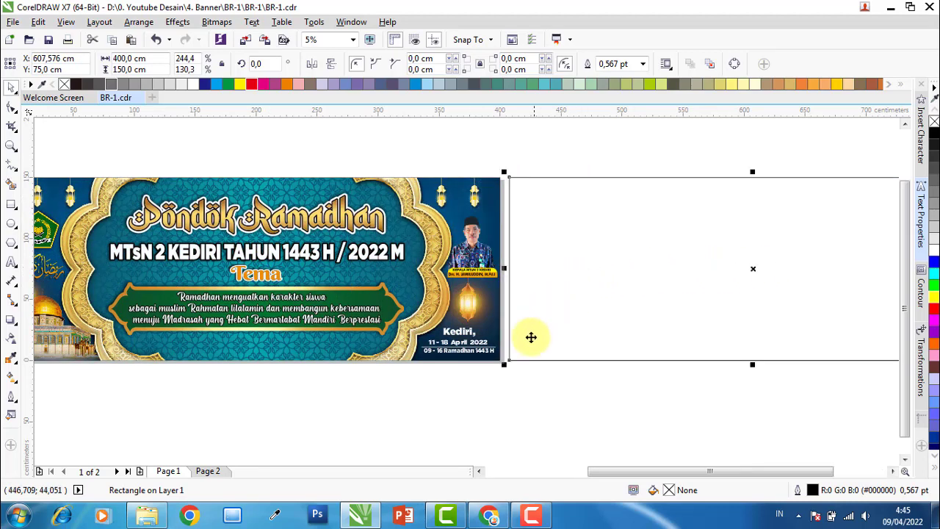
{"action": "left_click", "coordinate": [456, 387]}
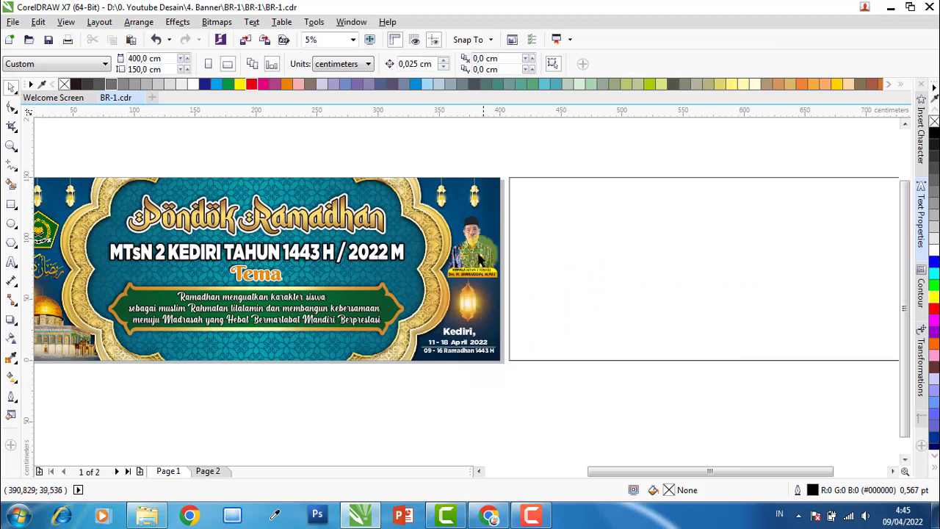
{"action": "left_click", "coordinate": [311, 184]}
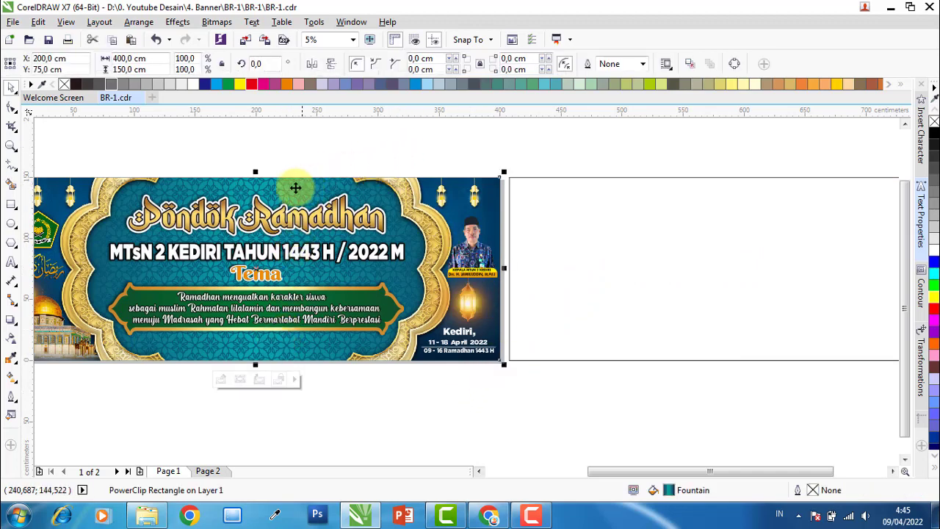
{"action": "left_click_drag", "start_coordinate": [294, 186], "coordinate": [283, 390]}
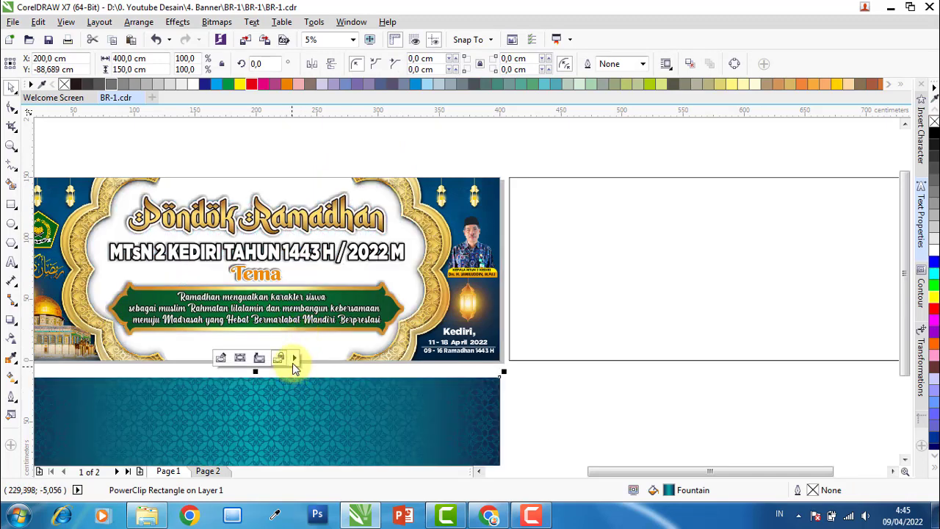
{"action": "key", "text": "ctrl+z"}
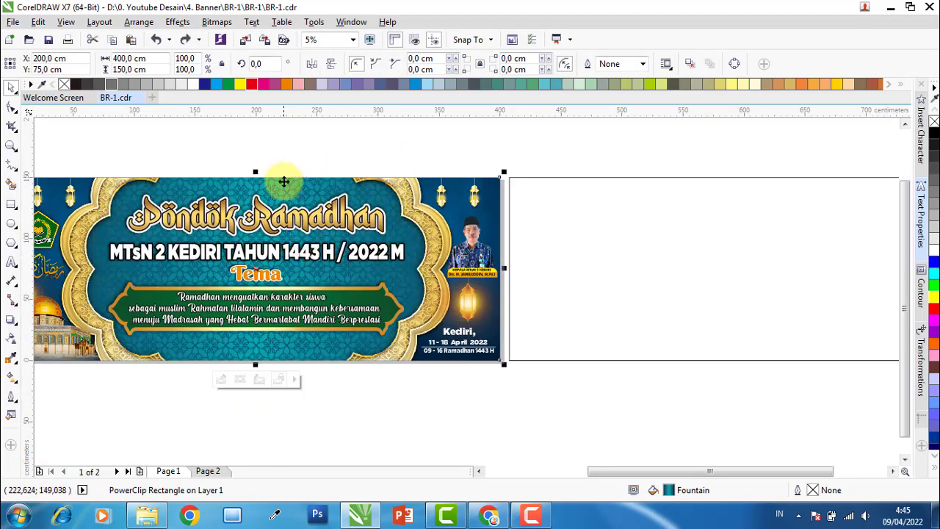
Duplicate the teal patterned background straight below the banner and remove the pattern from the copy's PowerClip, keeping only its gradient frame
{"action": "left_click_drag", "start_coordinate": [284, 181], "coordinate": [274, 385]}
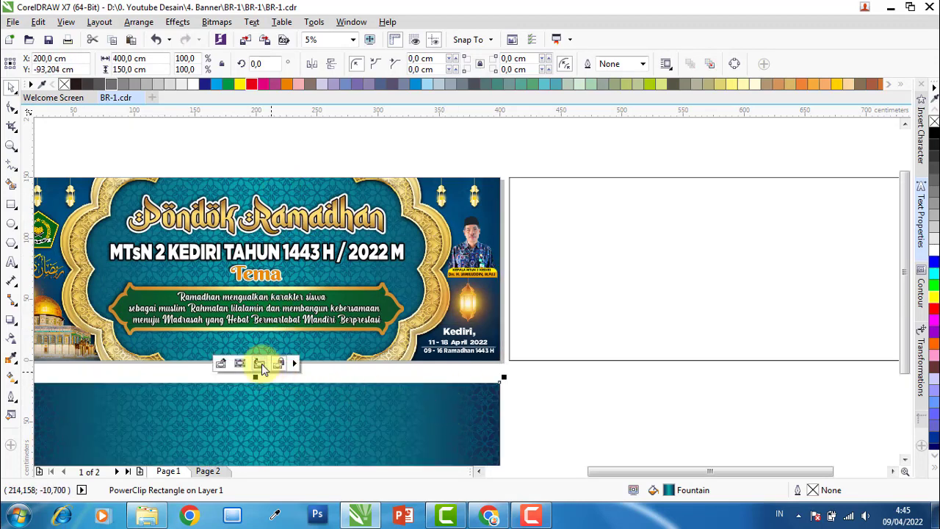
{"action": "left_click", "coordinate": [260, 363]}
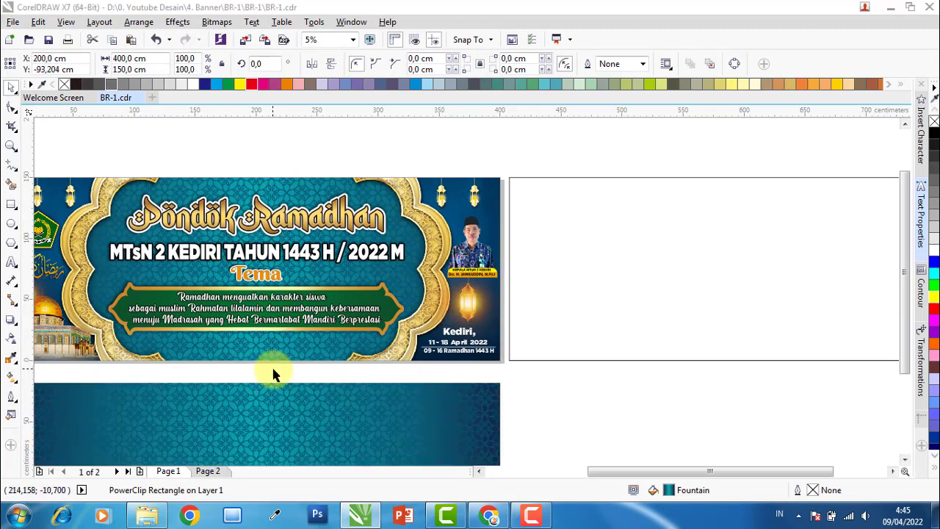
{"action": "left_click", "coordinate": [470, 398]}
{"action": "scroll", "coordinate": [416, 390], "scroll_direction": "down", "scroll_amount": 2}
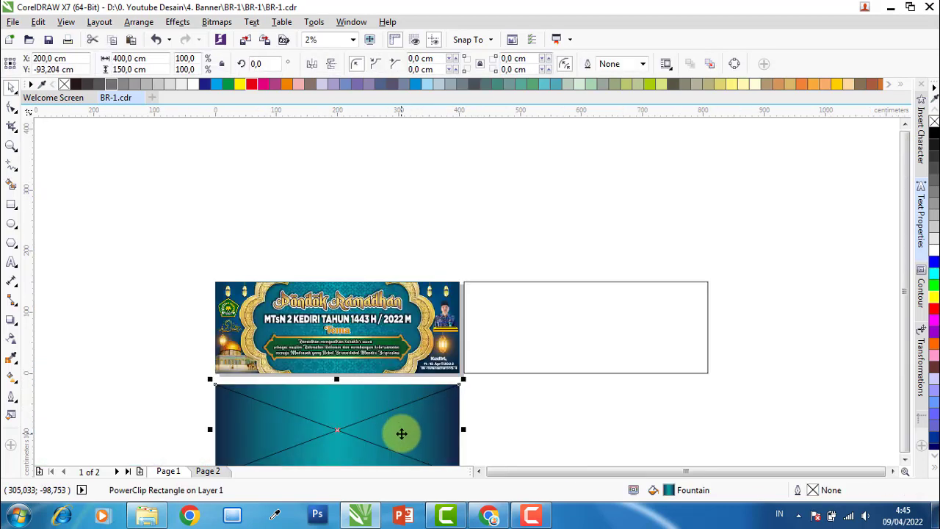
{"action": "scroll", "coordinate": [401, 430], "scroll_direction": "up", "scroll_amount": 2}
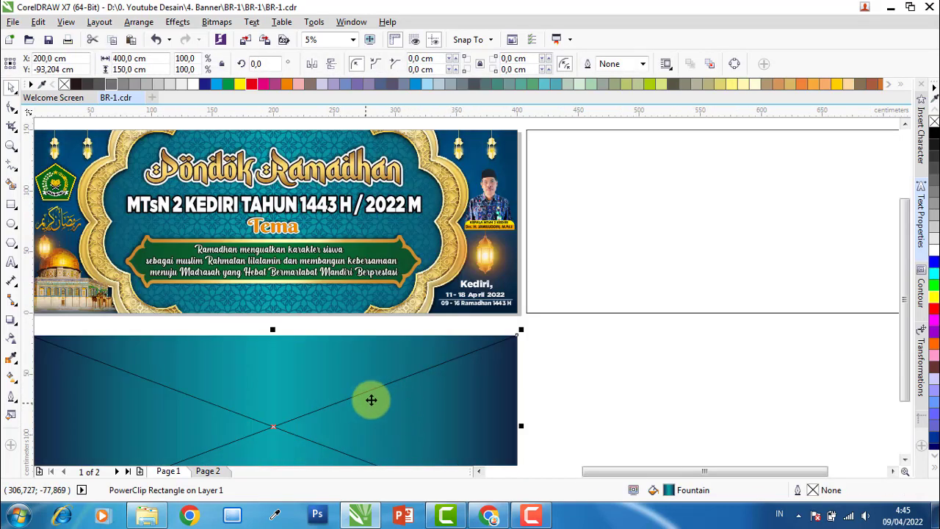
Fill the empty rectangle beside the banner with Ice Blue and switch its fill type to a linear fountain fill
{"action": "left_click", "coordinate": [575, 371]}
{"action": "left_click", "coordinate": [598, 281]}
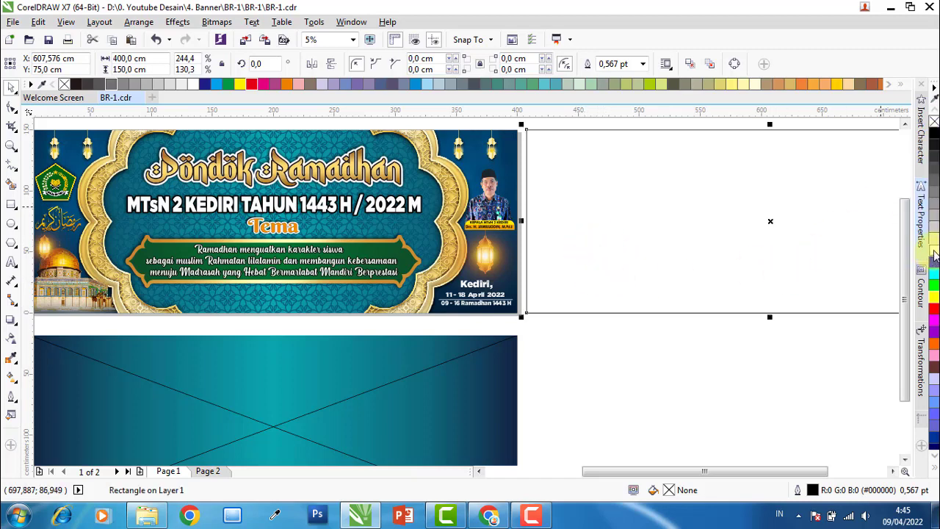
{"action": "left_click", "coordinate": [426, 86]}
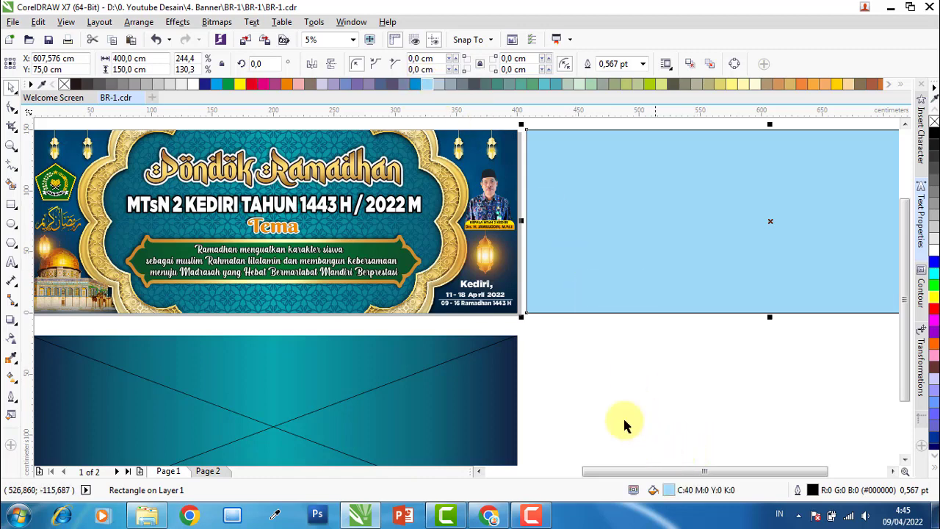
{"action": "double_click", "coordinate": [669, 490]}
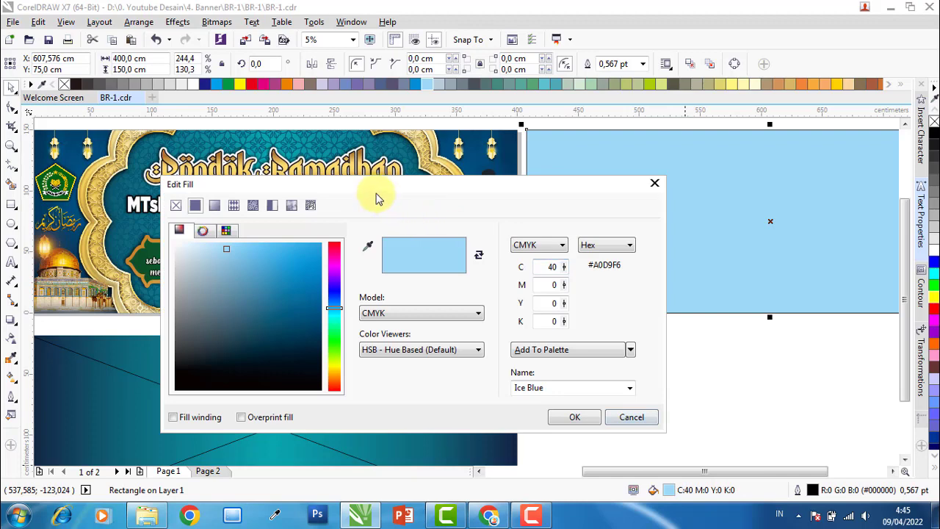
{"action": "left_click_drag", "start_coordinate": [409, 184], "coordinate": [744, 132]}
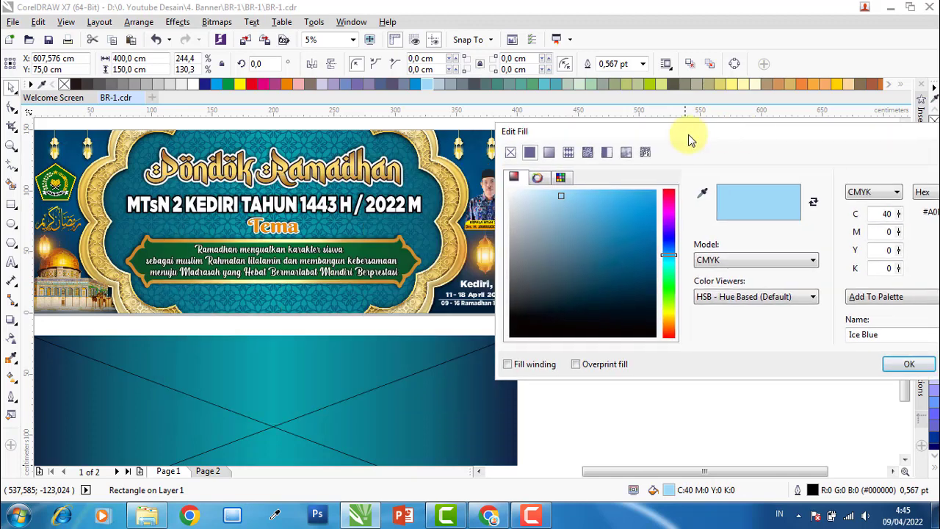
{"action": "left_click", "coordinate": [551, 154]}
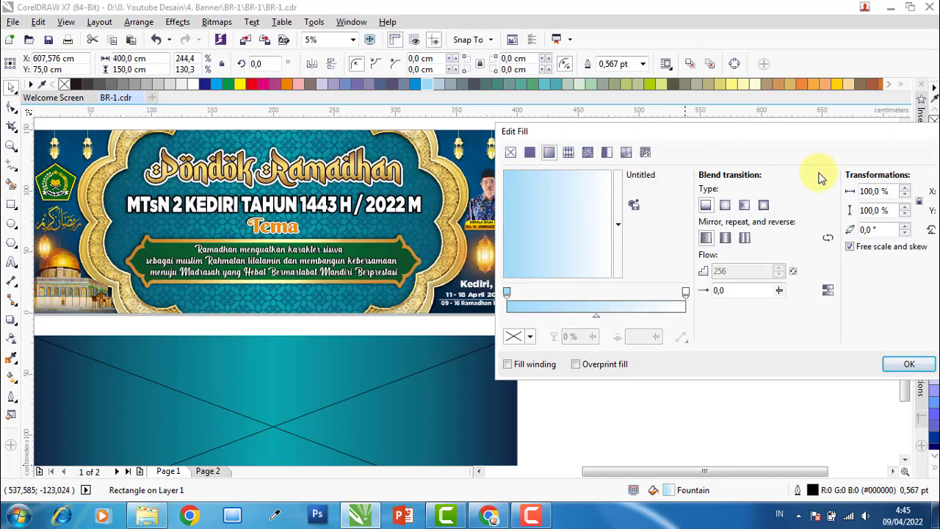
Set the fountain fill's start color to the dark navy sampled from the right edge of the copied gradient background
{"action": "left_click", "coordinate": [507, 292]}
{"action": "left_click", "coordinate": [517, 336]}
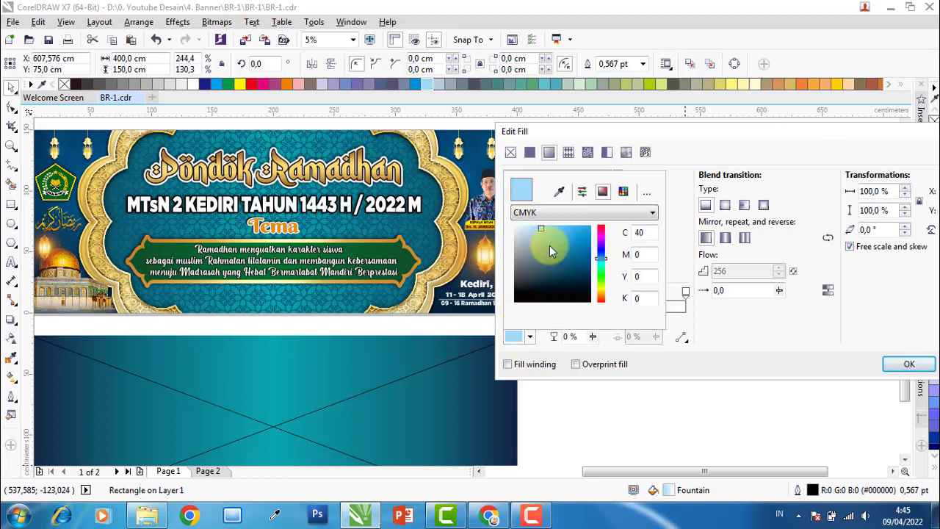
{"action": "left_click", "coordinate": [560, 192]}
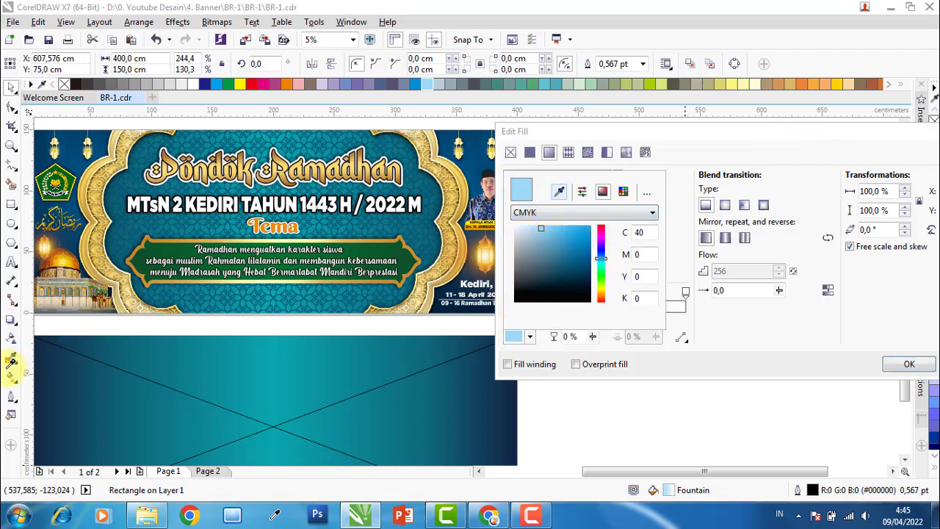
{"action": "left_click", "coordinate": [512, 403]}
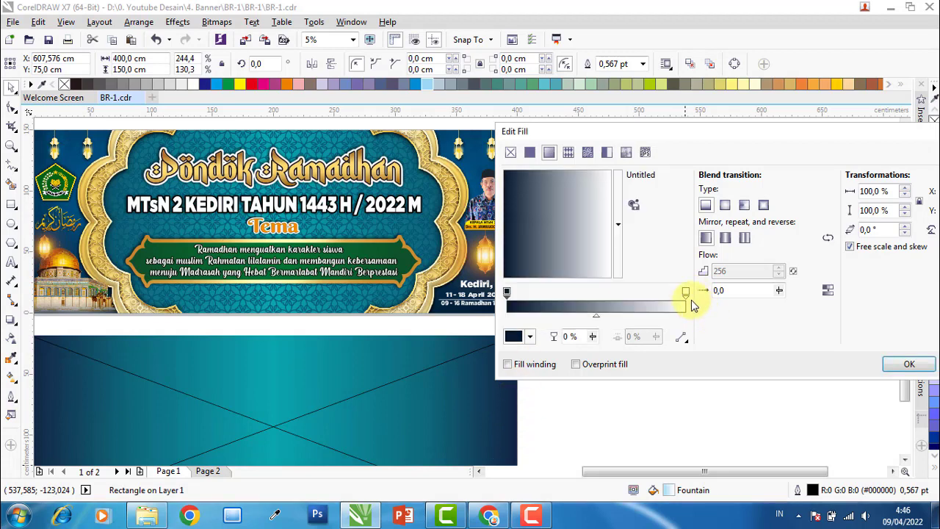
Set the fountain fill's end color to the dark navy sampled from the right edge of the copied gradient background
{"action": "left_click", "coordinate": [518, 336]}
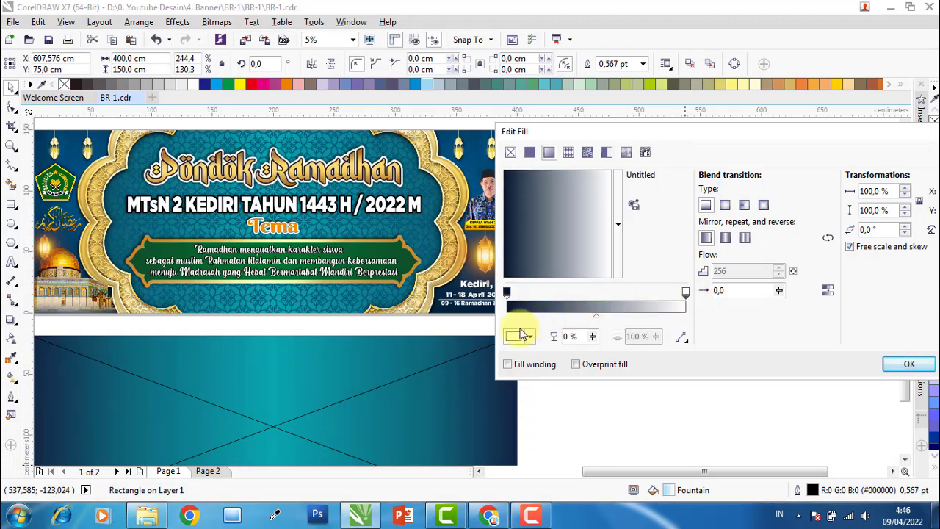
{"action": "left_click", "coordinate": [561, 194]}
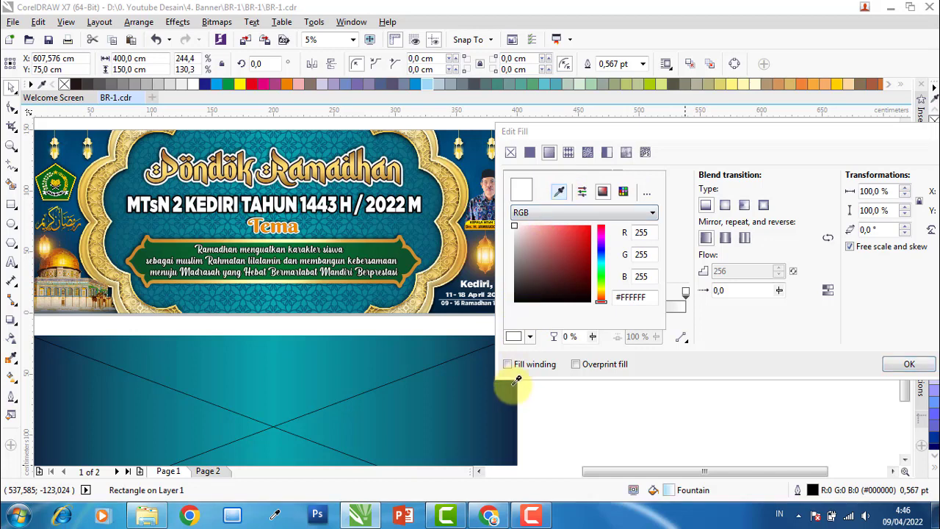
{"action": "left_click", "coordinate": [516, 401]}
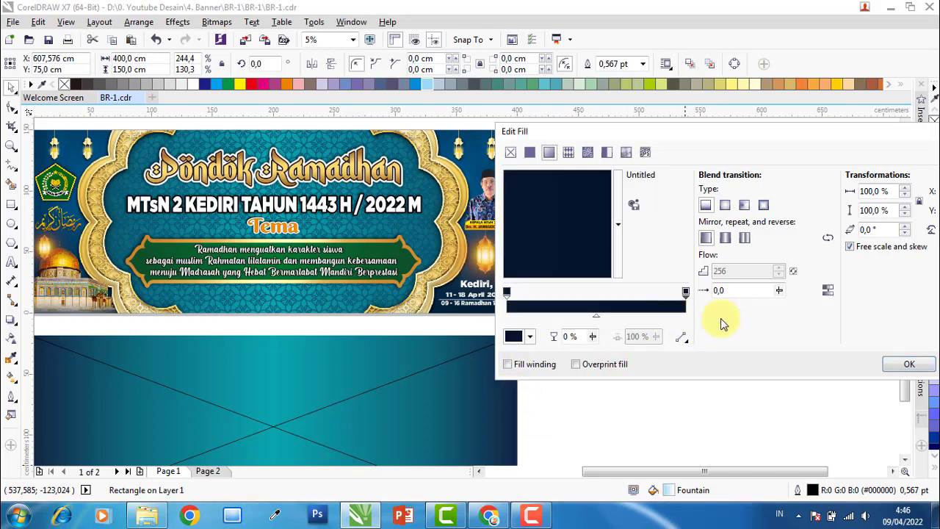
Add a middle color node at 48% and fill it with the bright teal (C76 M11 Y34 K0) sampled from the copied gradient's center
{"action": "double_click", "coordinate": [593, 303]}
{"action": "left_click", "coordinate": [530, 336]}
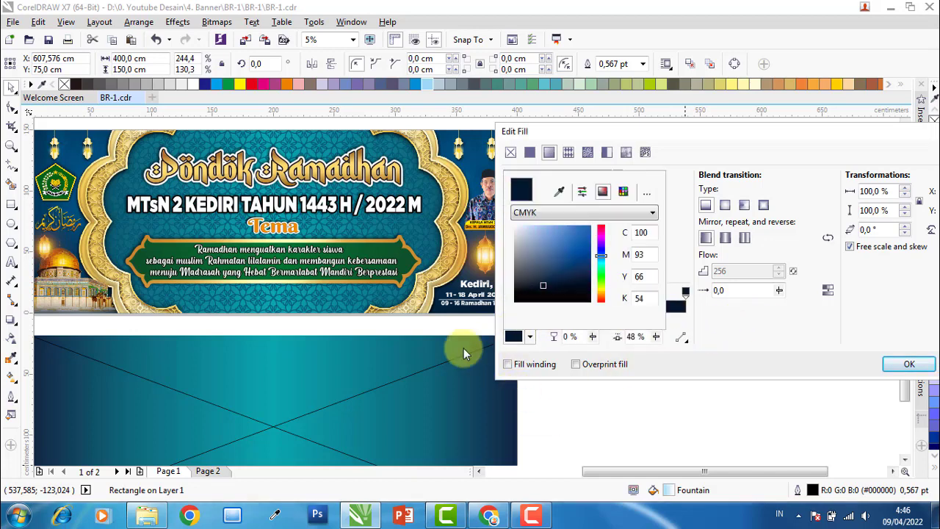
{"action": "left_click", "coordinate": [559, 191]}
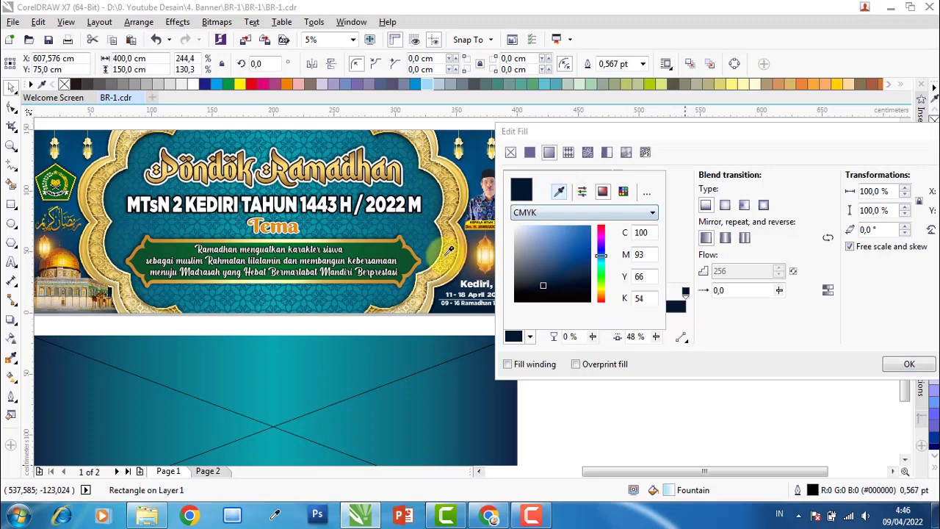
{"action": "left_click", "coordinate": [273, 393]}
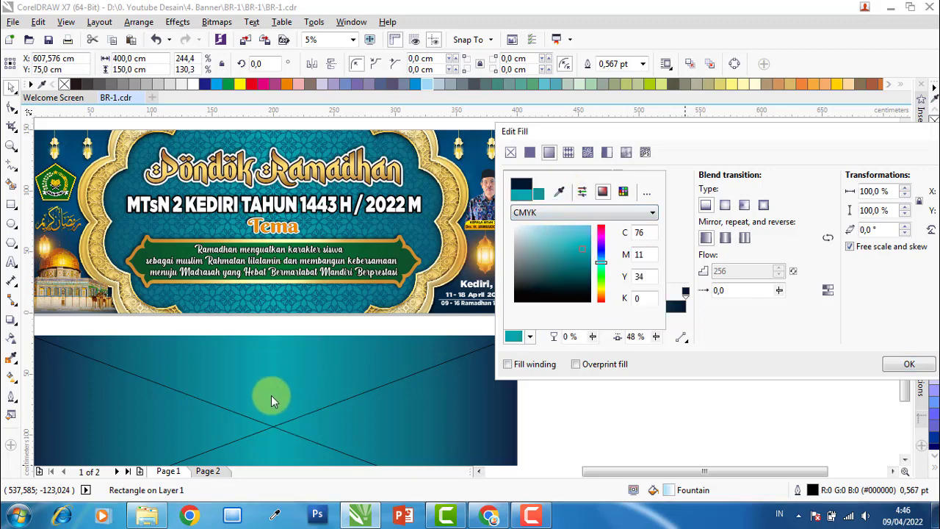
{"action": "left_click", "coordinate": [830, 332]}
{"action": "left_click_drag", "start_coordinate": [776, 144], "coordinate": [692, 283]}
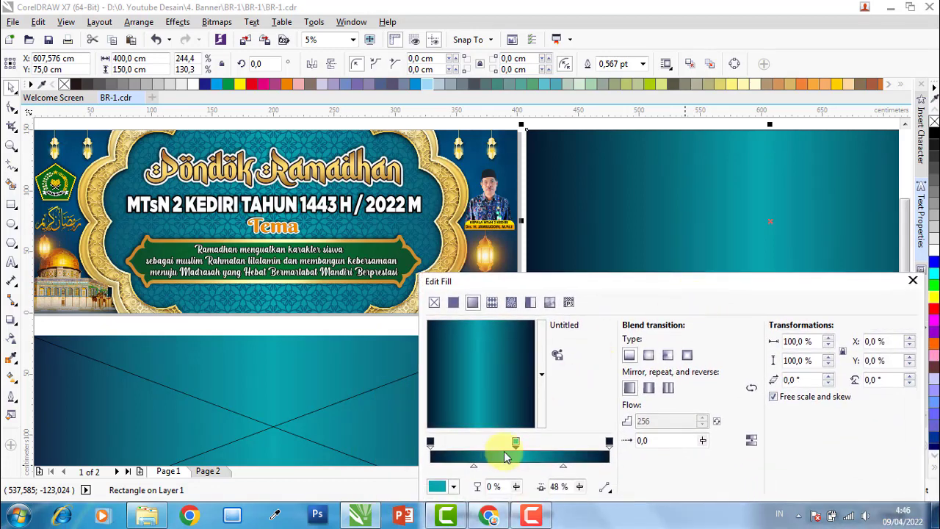
Add a teal node on each side of the gradient's middle node, at about 28% and 70%, and apply the fountain fill
{"action": "double_click", "coordinate": [485, 449]}
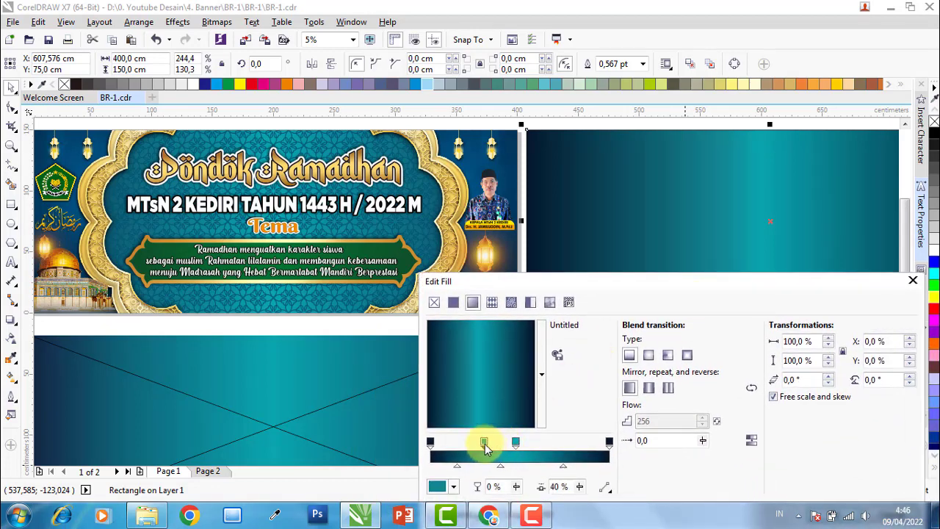
{"action": "left_click_drag", "start_coordinate": [483, 449], "coordinate": [485, 448]}
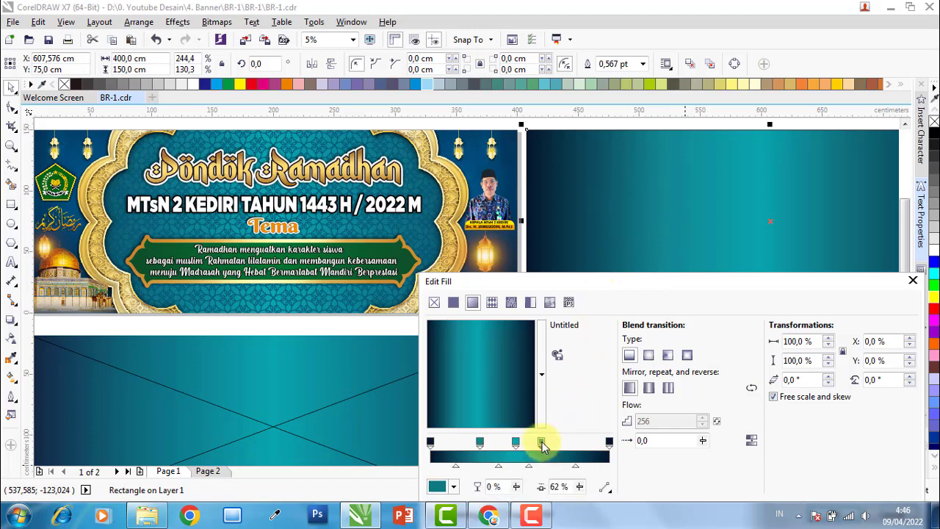
{"action": "left_click_drag", "start_coordinate": [552, 446], "coordinate": [552, 442]}
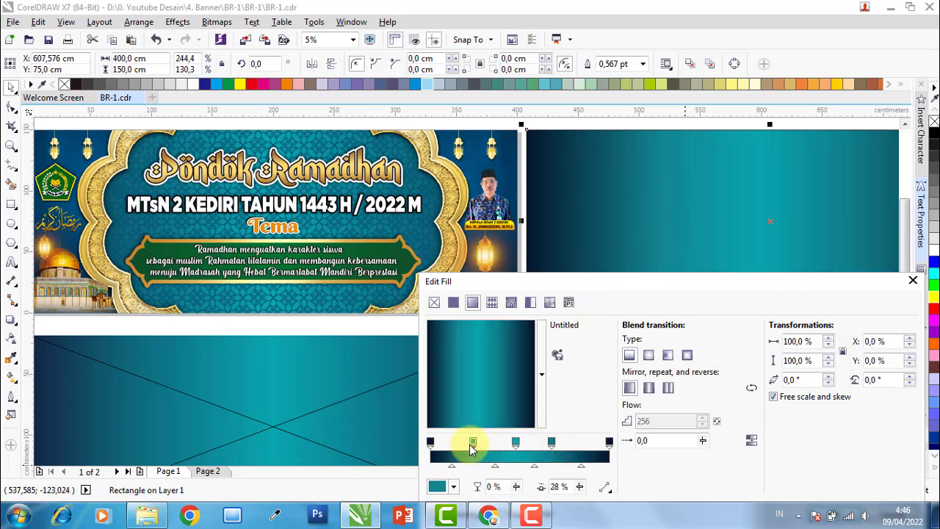
{"action": "left_click", "coordinate": [551, 443]}
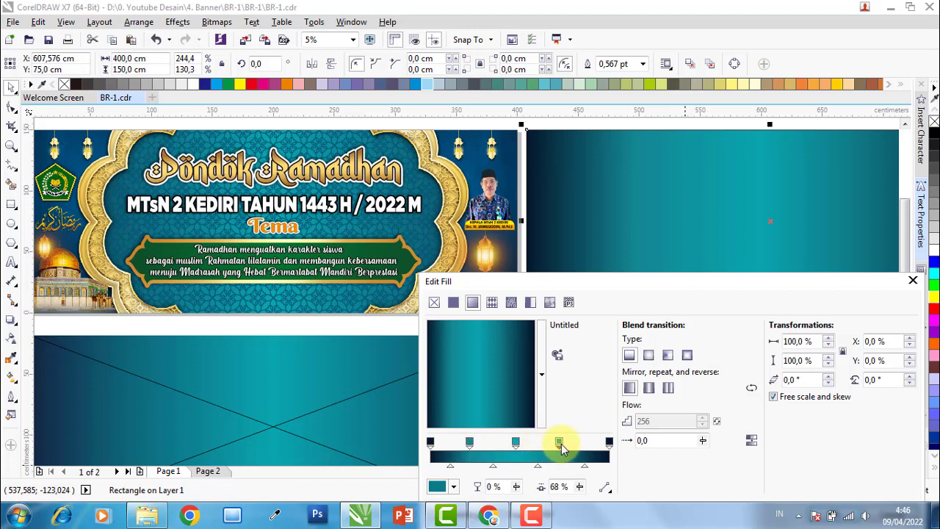
{"action": "left_click_drag", "start_coordinate": [561, 444], "coordinate": [571, 444]}
{"action": "left_click_drag", "start_coordinate": [470, 443], "coordinate": [479, 443]}
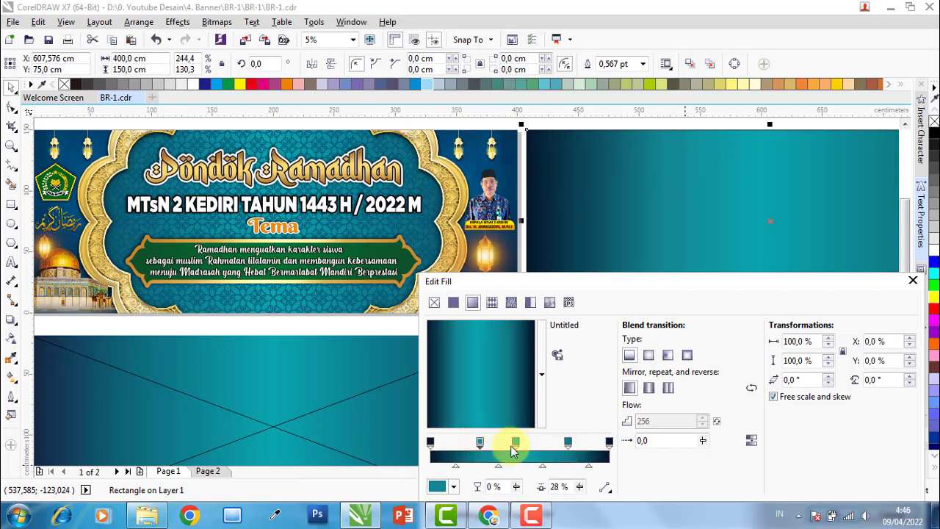
{"action": "left_click_drag", "start_coordinate": [559, 446], "coordinate": [559, 446]}
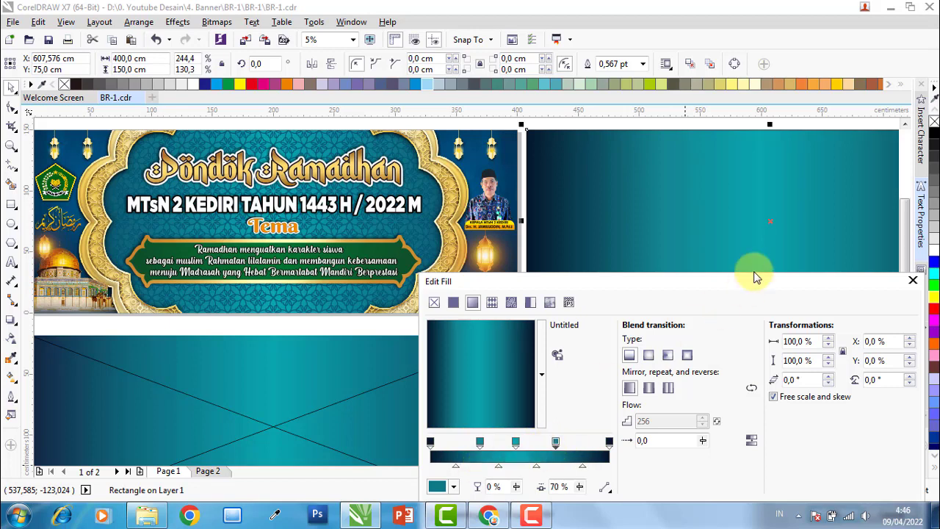
{"action": "left_click_drag", "start_coordinate": [760, 290], "coordinate": [594, 214]}
{"action": "left_click", "coordinate": [671, 440]}
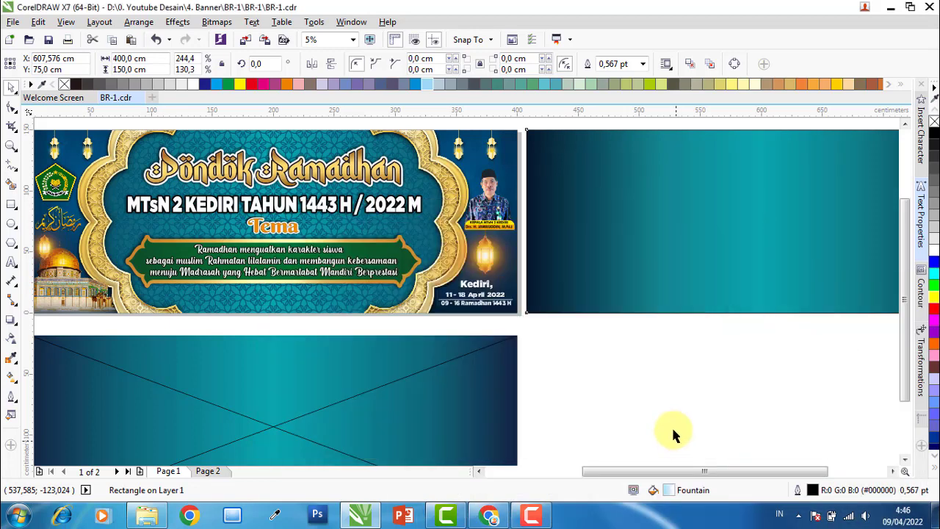
Delete the gradient-only copy and place a new copy of the teal patterned background straight below the banner
{"action": "left_click", "coordinate": [481, 357]}
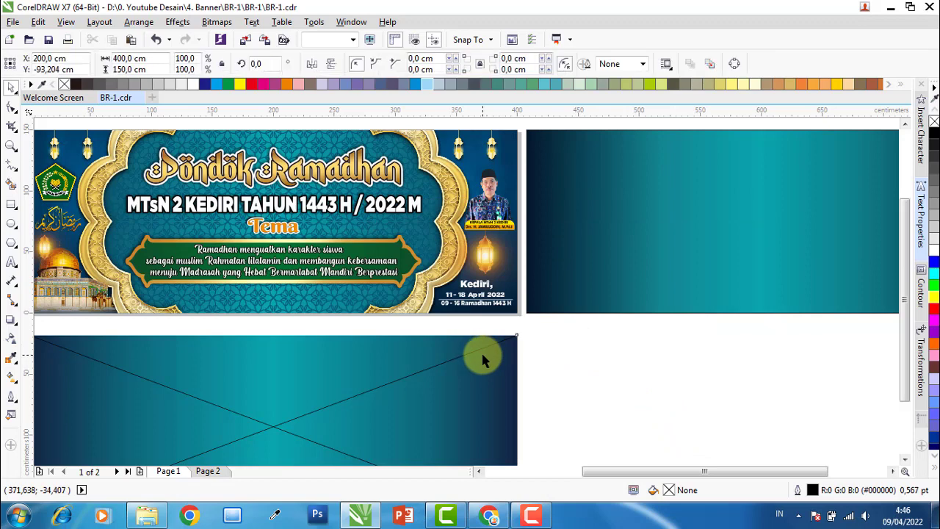
{"action": "key", "text": "Delete"}
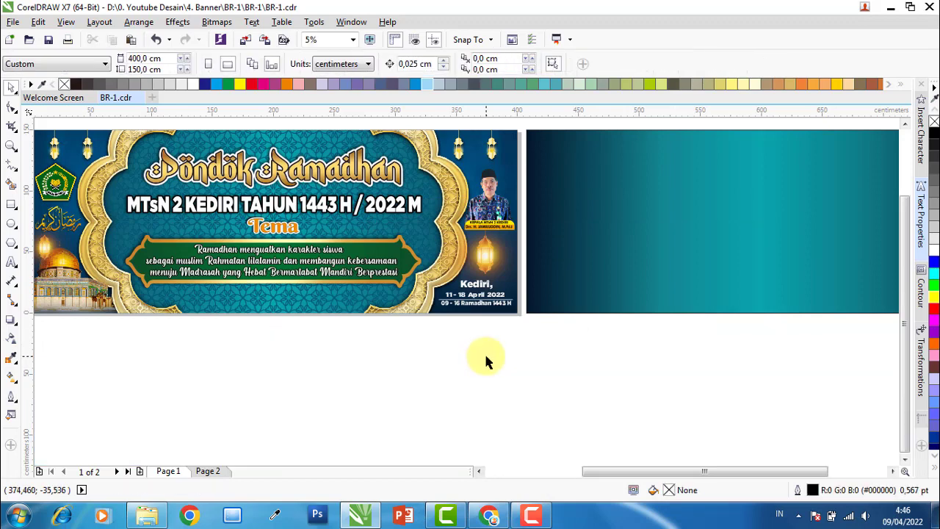
{"action": "left_click", "coordinate": [322, 299]}
{"action": "left_click_drag", "start_coordinate": [322, 299], "coordinate": [322, 381]}
{"action": "left_click_drag", "start_coordinate": [337, 296], "coordinate": [351, 355]}
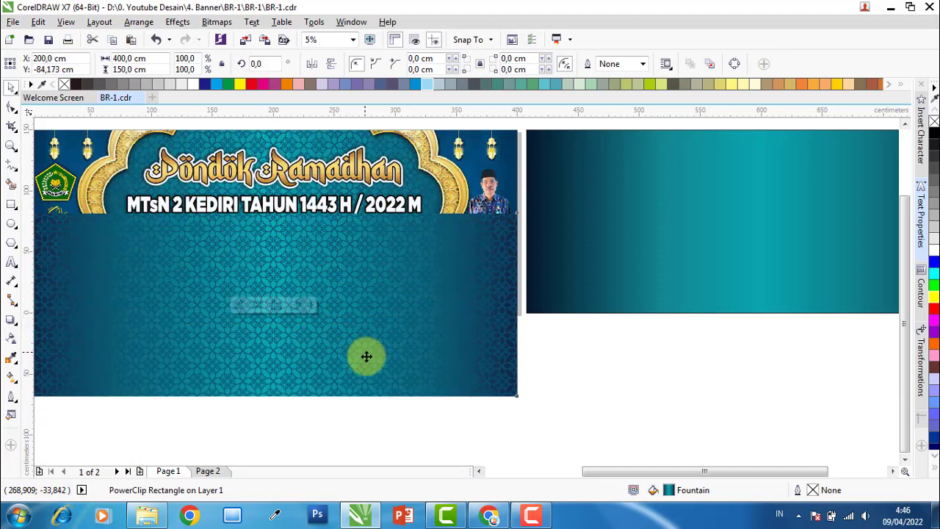
{"action": "key", "text": "ctrl+z"}
{"action": "left_click", "coordinate": [520, 353]}
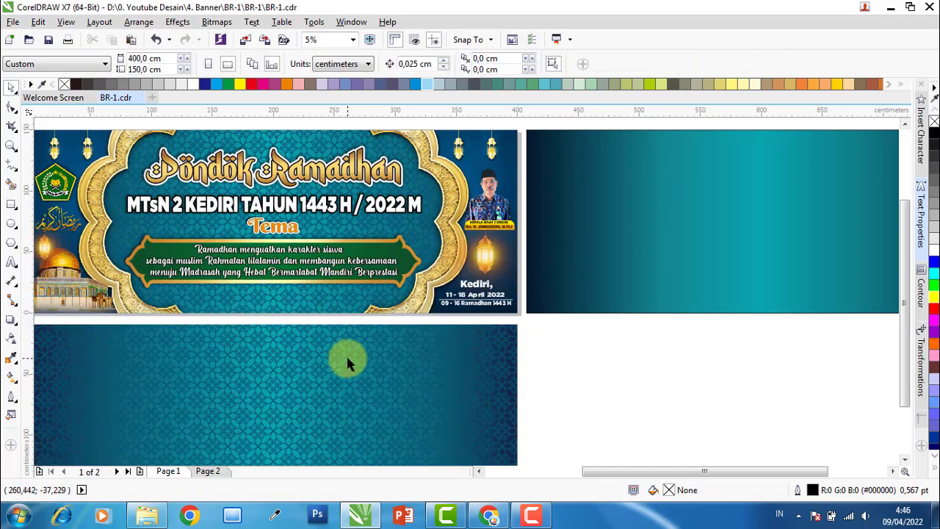
Import the pink pattern file 8 from the BR-1 folder into the empty area below the new gradient rectangle
{"action": "left_click", "coordinate": [160, 520]}
{"action": "left_click", "coordinate": [426, 316]}
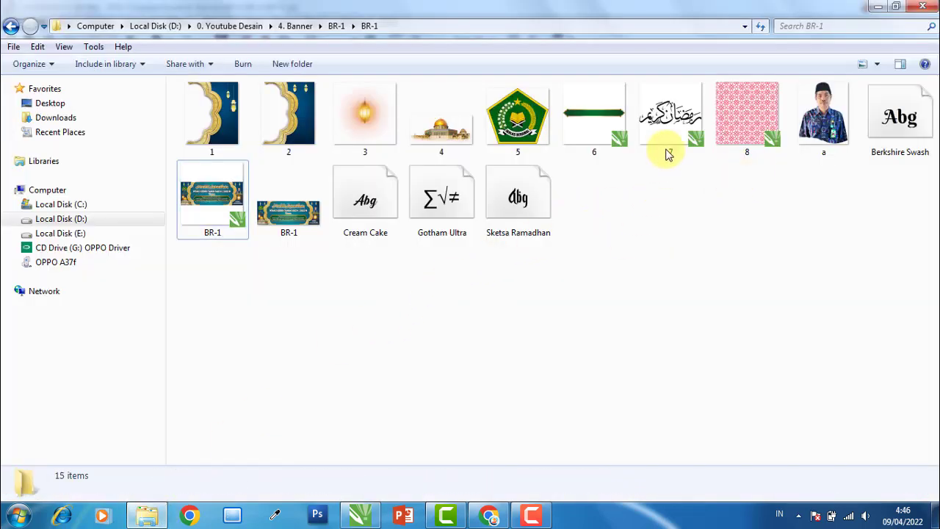
{"action": "left_click", "coordinate": [731, 154]}
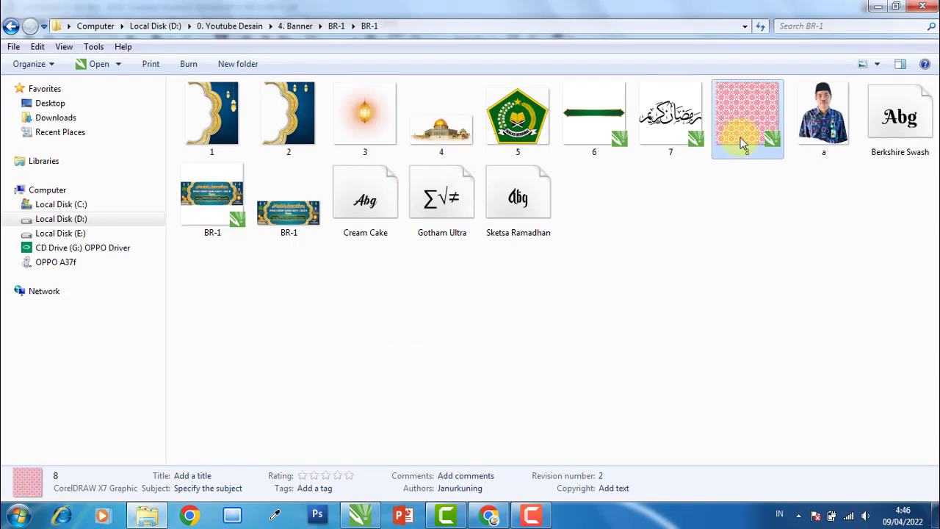
{"action": "left_click_drag", "start_coordinate": [742, 143], "coordinate": [679, 410]}
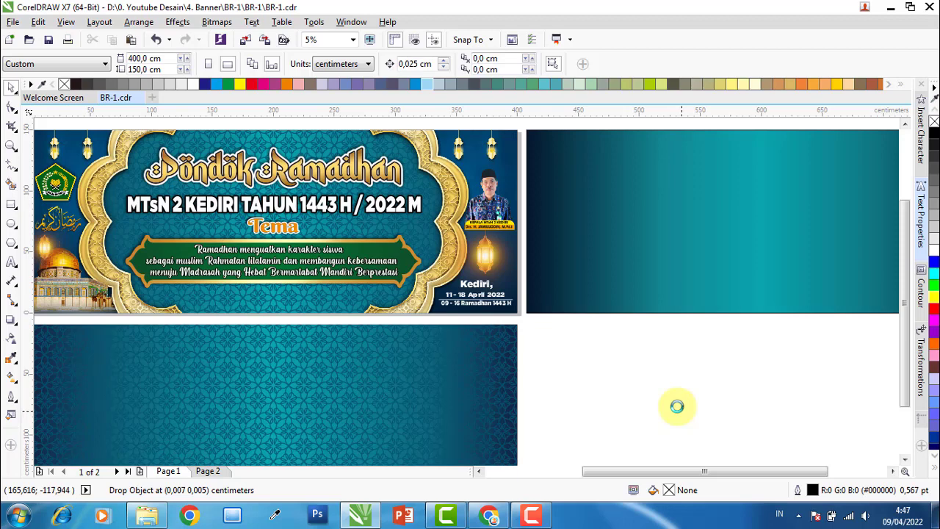
{"action": "left_click_drag", "start_coordinate": [675, 397], "coordinate": [570, 363]}
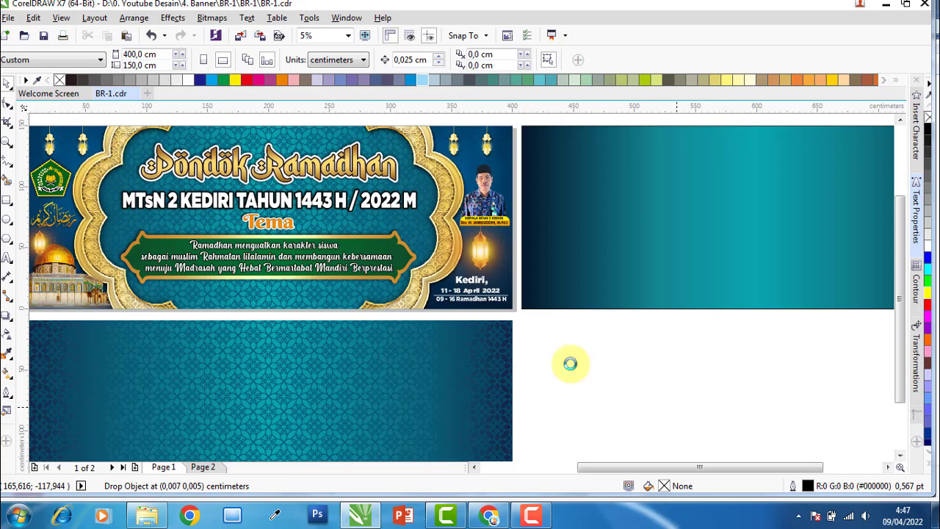
{"action": "left_click_drag", "start_coordinate": [570, 363], "coordinate": [566, 363]}
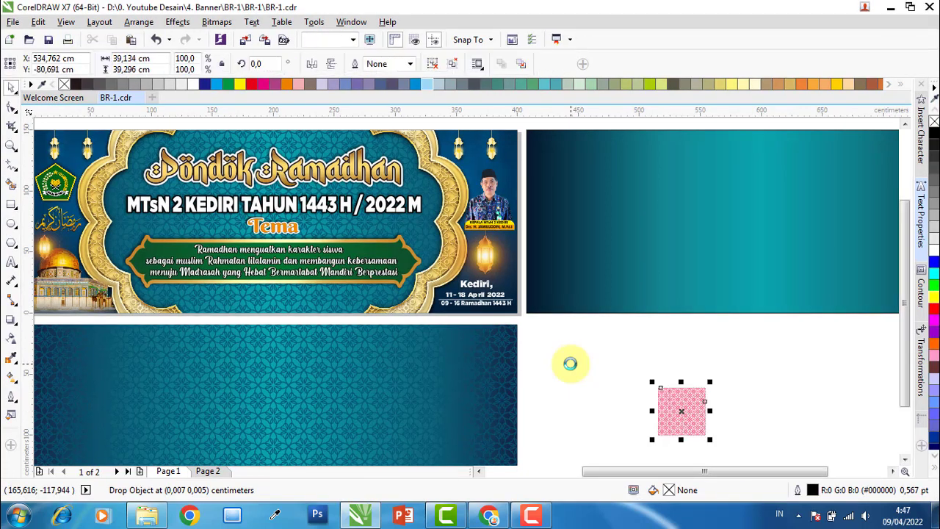
Move the pattern below the rectangle's left end, scale it to about 261% (102 cm wide), and center it vertically on the rectangle
{"action": "left_click_drag", "start_coordinate": [669, 394], "coordinate": [707, 445]}
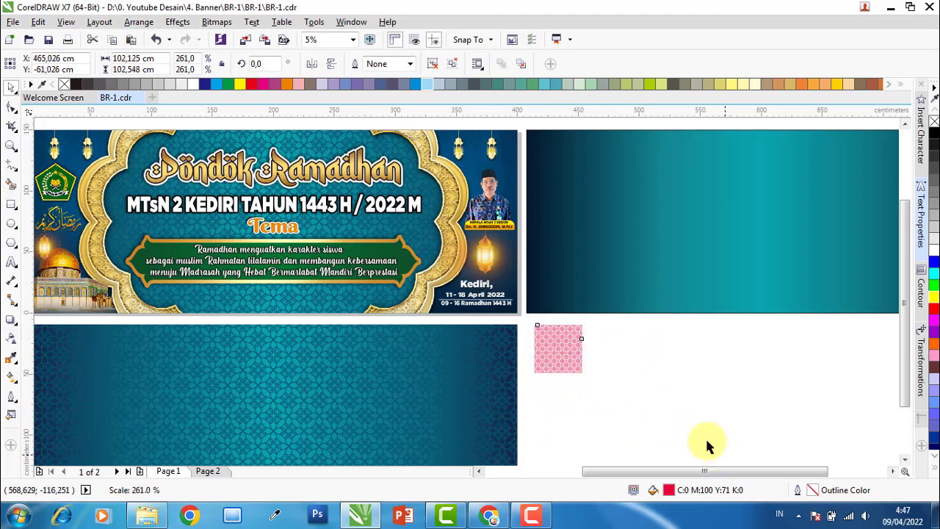
{"action": "left_click", "coordinate": [607, 224], "text": "shift"}
{"action": "key", "text": "e"}
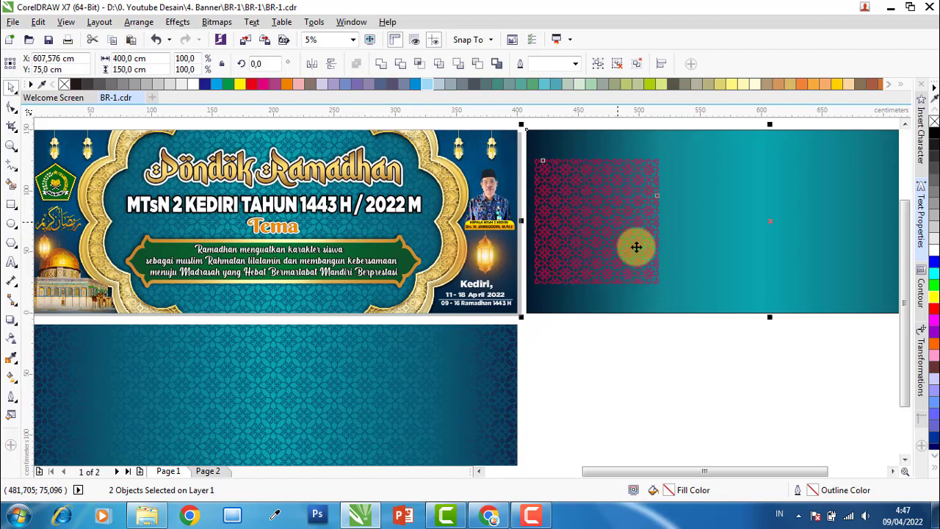
Enlarge the pattern to the rectangle's full 150 cm height and shift it horizontally to the rectangle's left edge, at about X 485 cm
{"action": "left_click", "coordinate": [613, 277]}
{"action": "left_click_drag", "start_coordinate": [659, 283], "coordinate": [693, 316]}
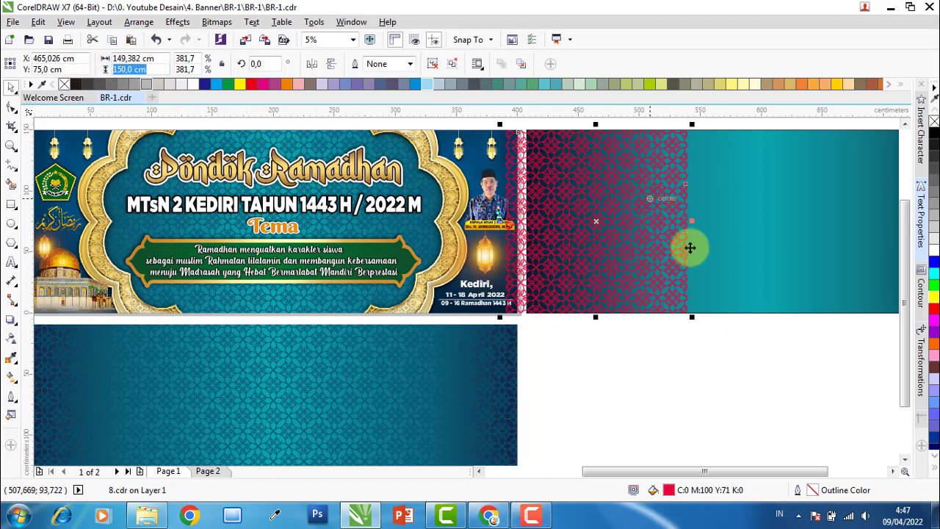
{"action": "left_click", "coordinate": [657, 329]}
{"action": "left_click", "coordinate": [627, 272]}
{"action": "left_click_drag", "start_coordinate": [624, 252], "coordinate": [651, 252]}
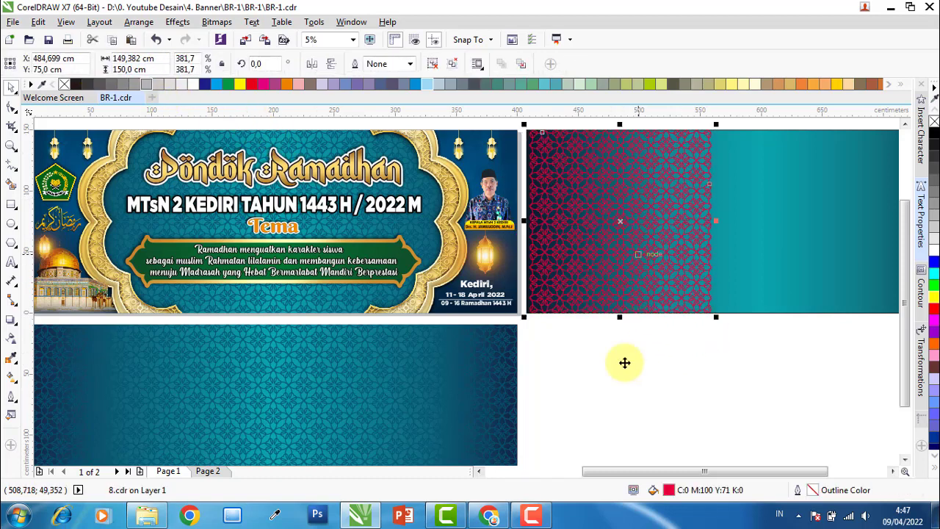
Recolor the pattern with the dark teal-blue C100 M71 Y45 K5 sampled from the patterned background copy
{"action": "double_click", "coordinate": [669, 490]}
{"action": "left_click_drag", "start_coordinate": [465, 215], "coordinate": [581, 214]}
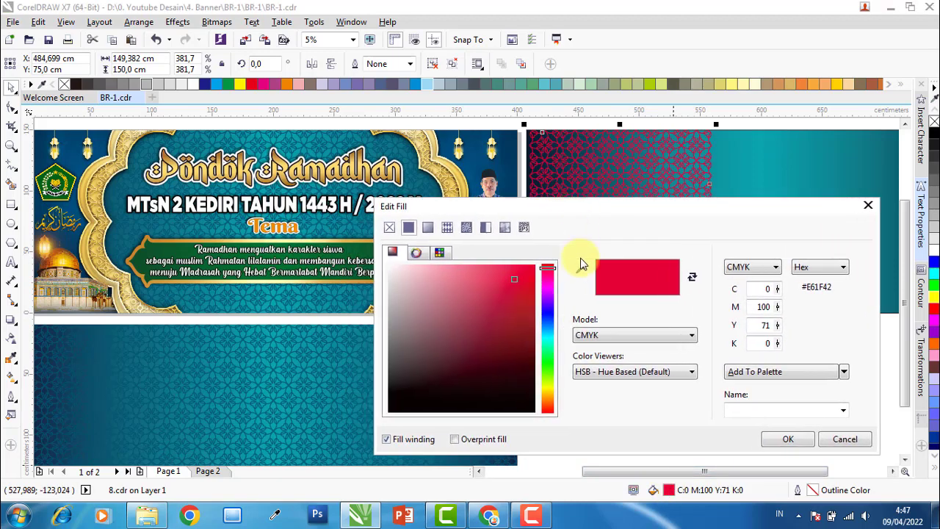
{"action": "left_click", "coordinate": [581, 268]}
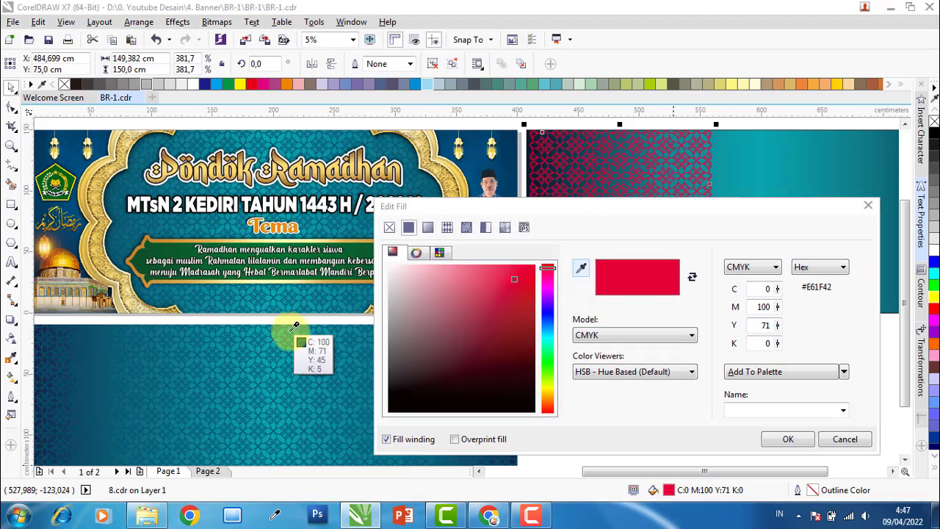
{"action": "left_click", "coordinate": [295, 326]}
{"action": "left_click_drag", "start_coordinate": [613, 217], "coordinate": [586, 237]}
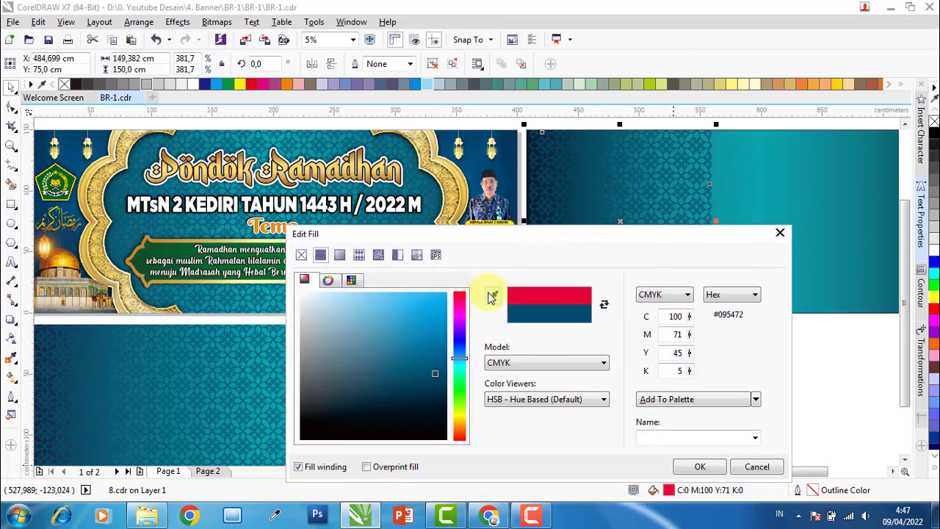
{"action": "left_click", "coordinate": [492, 297]}
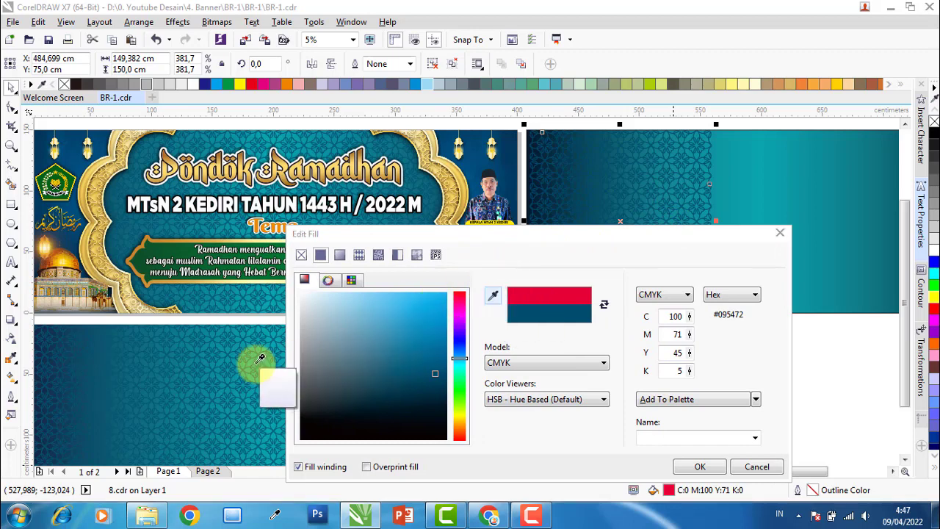
{"action": "key", "text": "Escape"}
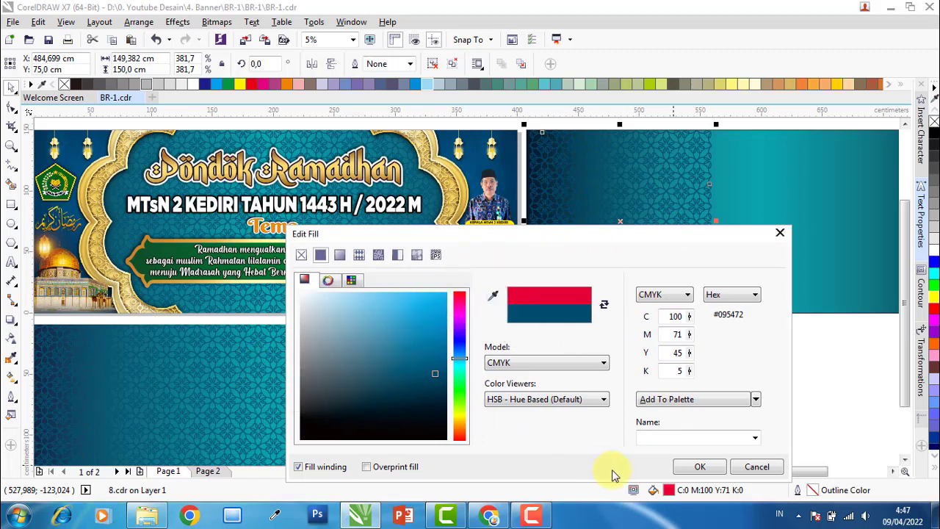
{"action": "left_click", "coordinate": [700, 470]}
{"action": "left_click", "coordinate": [680, 282]}
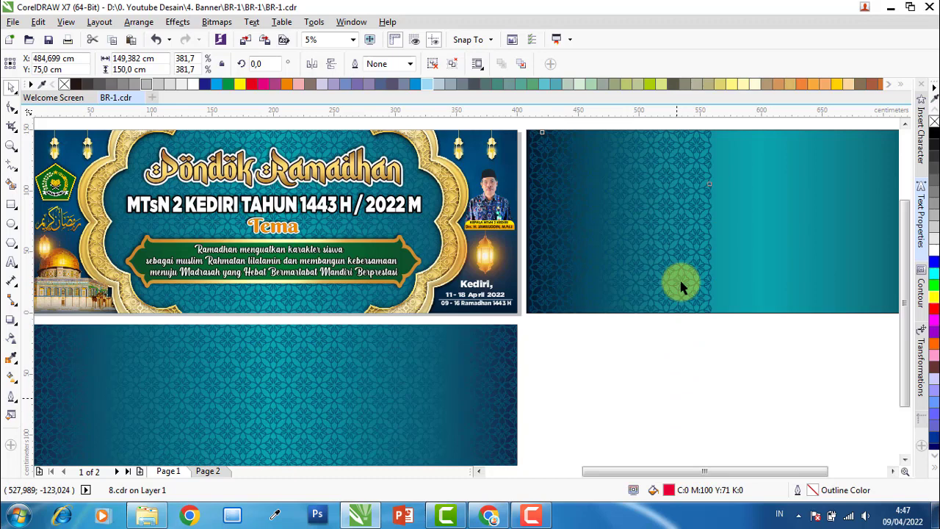
{"action": "left_click", "coordinate": [560, 319]}
{"action": "scroll", "coordinate": [583, 330], "scroll_direction": "down", "scroll_amount": 2}
{"action": "left_click", "coordinate": [642, 300]}
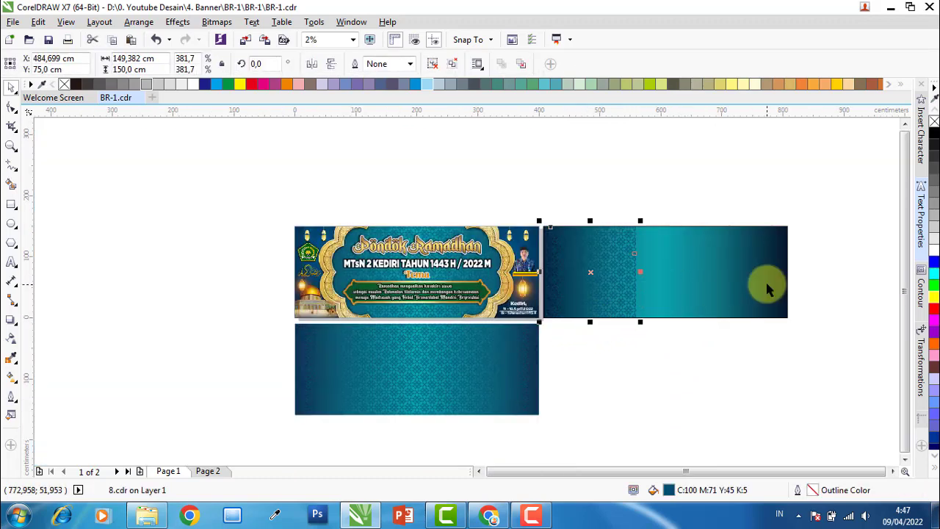
{"action": "scroll", "coordinate": [819, 269], "scroll_direction": "up", "scroll_amount": 2}
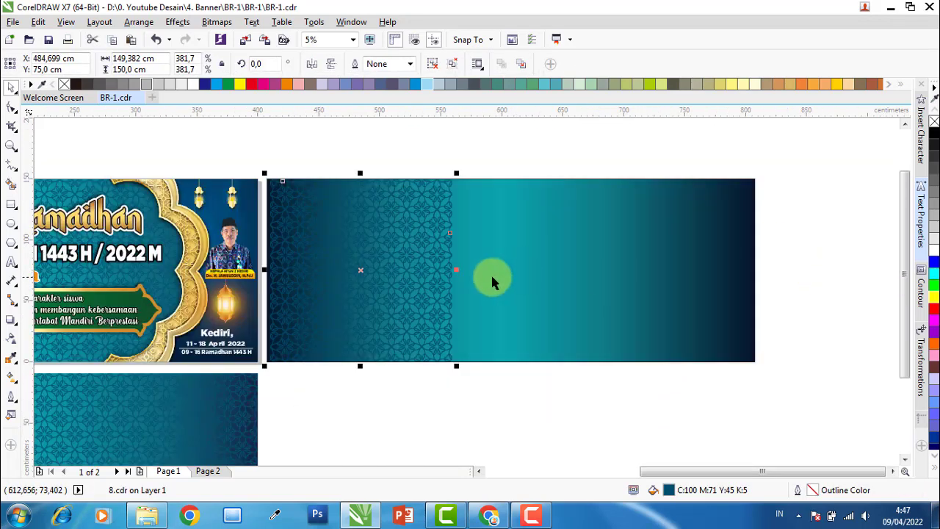
Add two horizontally mirrored copies of the pattern side by side across the gradient rectangle and group all three
{"action": "left_click_drag", "start_coordinate": [263, 270], "coordinate": [536, 264]}
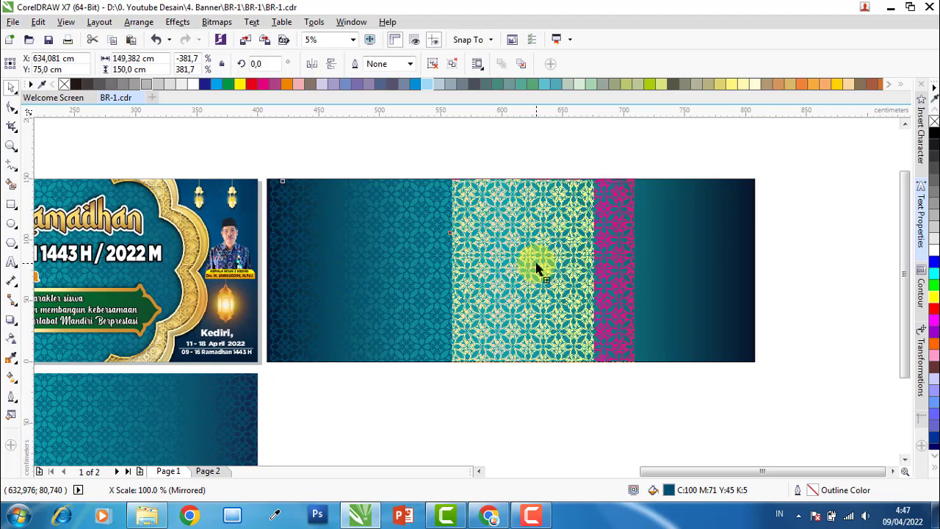
{"action": "left_click_drag", "start_coordinate": [536, 266], "coordinate": [537, 266]}
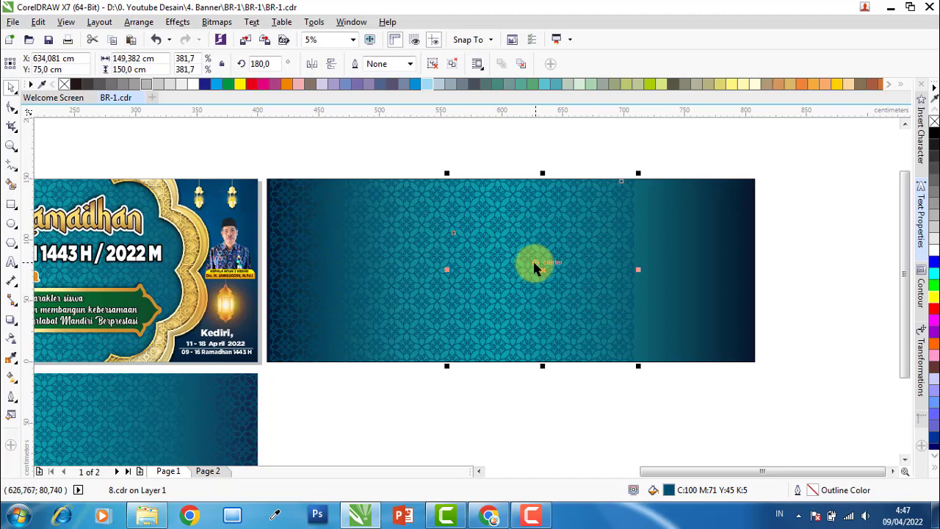
{"action": "left_click_drag", "start_coordinate": [447, 271], "coordinate": [720, 262]}
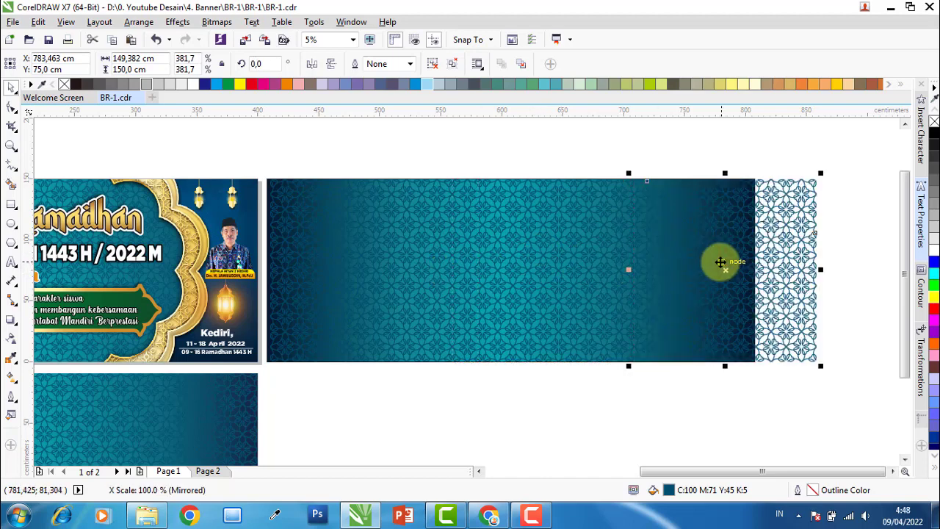
{"action": "left_click", "coordinate": [519, 242], "text": "shift"}
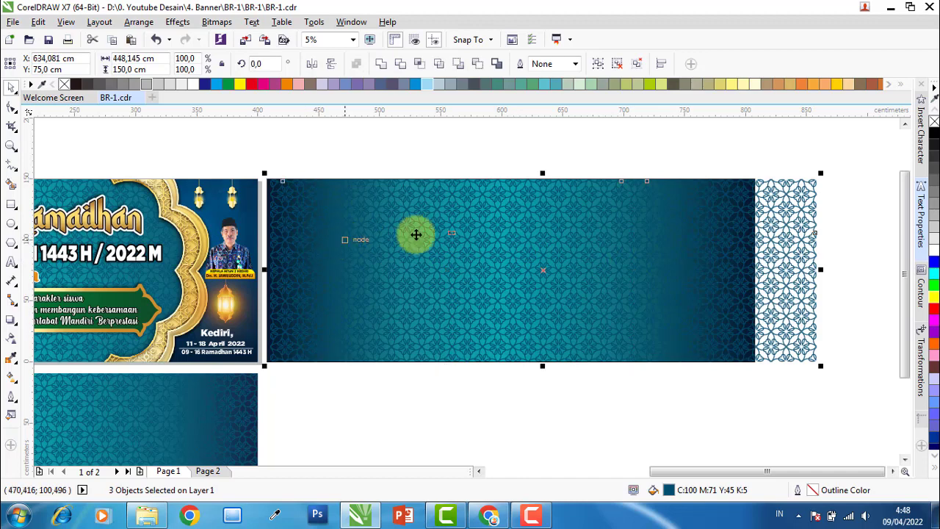
{"action": "left_click", "coordinate": [598, 64]}
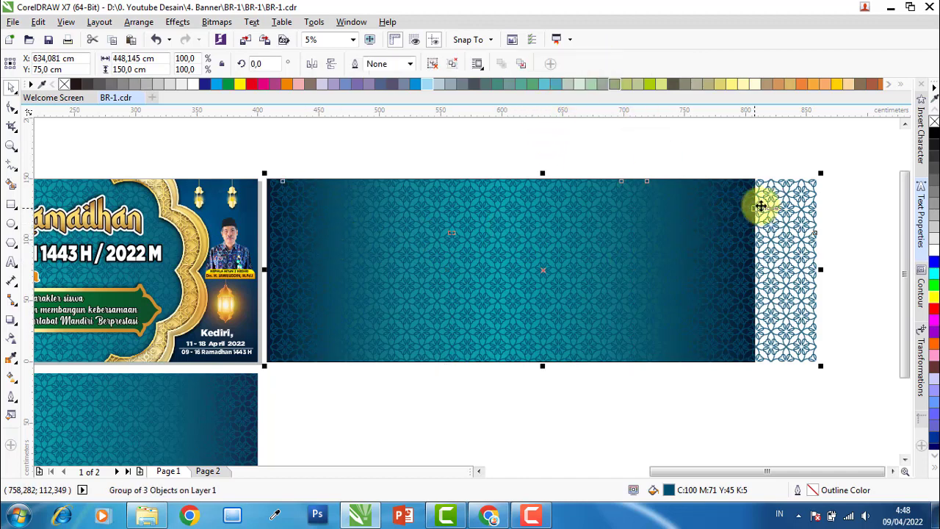
Center the pattern group horizontally and vertically on the gradient rectangle
{"action": "left_click_drag", "start_coordinate": [772, 197], "coordinate": [771, 239]}
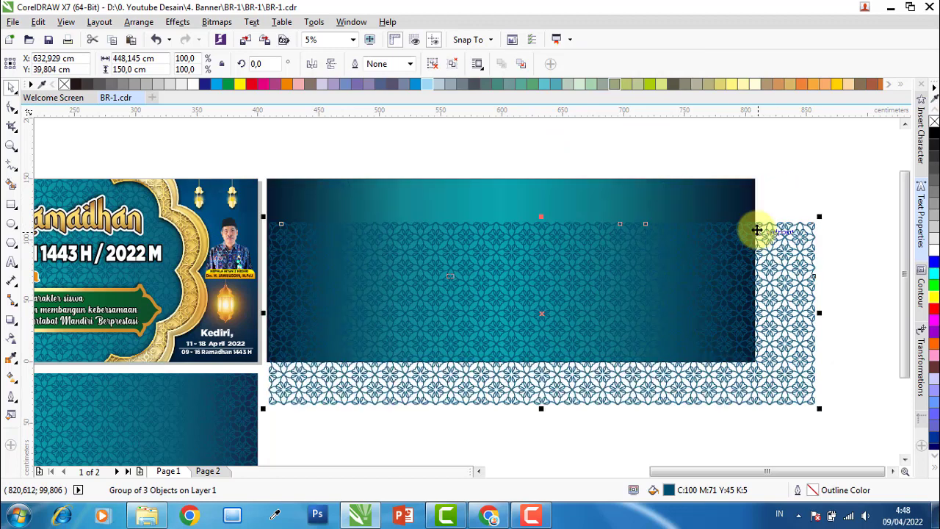
{"action": "left_click", "coordinate": [510, 193], "text": "shift"}
{"action": "key", "text": "c"}
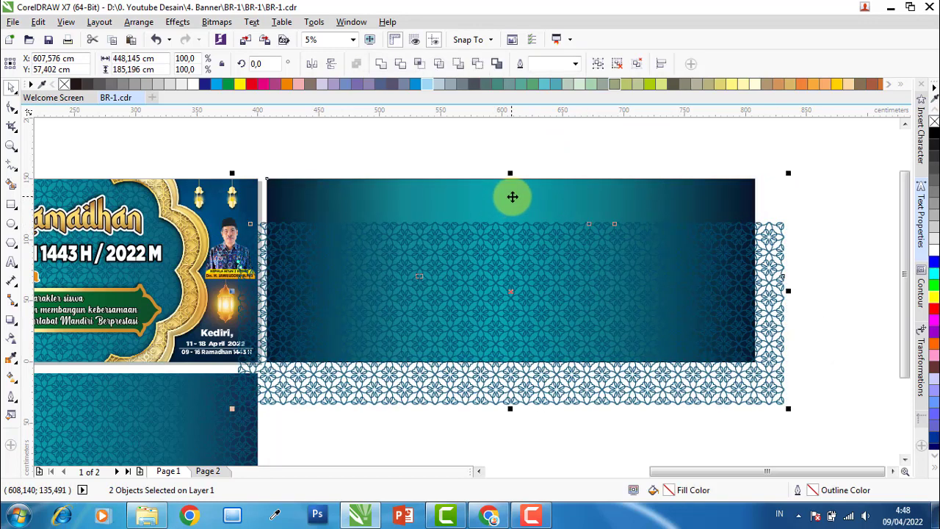
{"action": "key", "text": "e"}
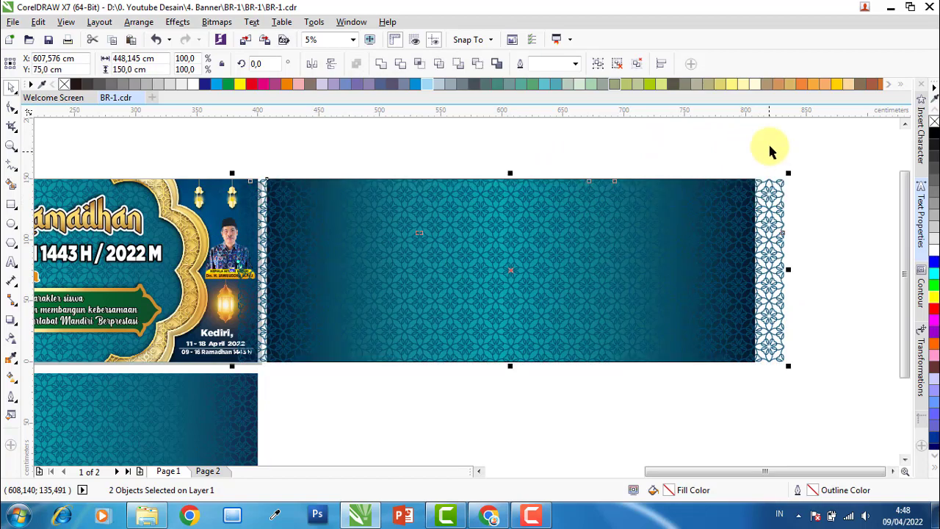
PowerClip the pattern group inside the 400 x 150 cm gradient rectangle and deselect it
{"action": "left_click", "coordinate": [772, 186]}
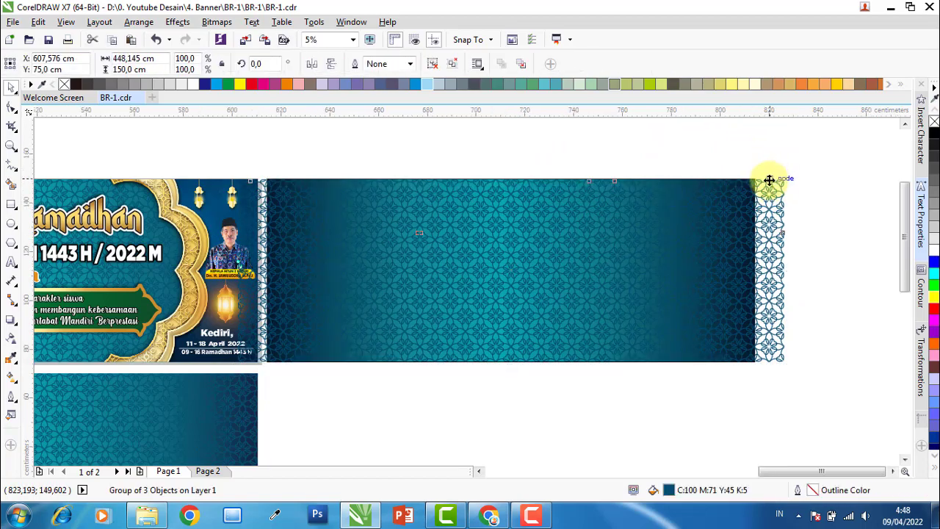
{"action": "scroll", "coordinate": [770, 182], "scroll_direction": "up", "scroll_amount": 3}
{"action": "right_click", "coordinate": [749, 187]}
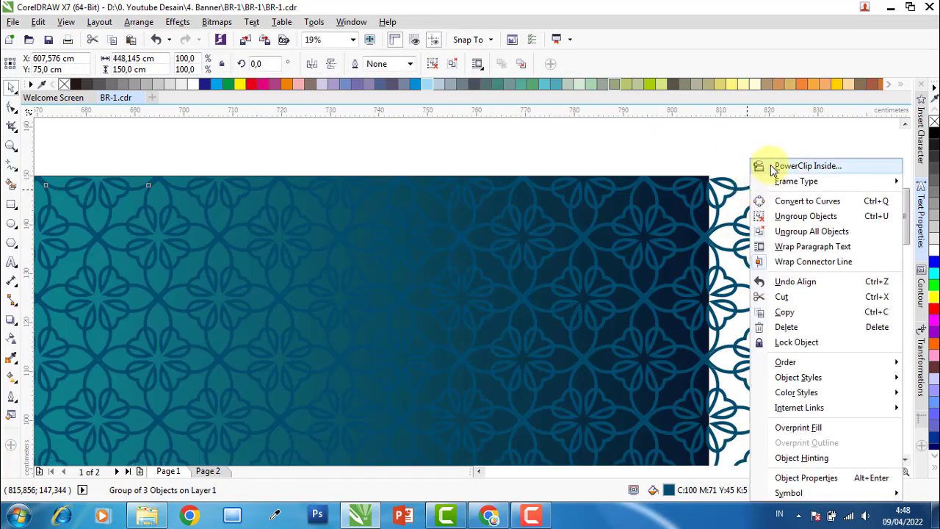
{"action": "left_click", "coordinate": [768, 166]}
{"action": "left_click", "coordinate": [667, 194]}
{"action": "scroll", "coordinate": [675, 181], "scroll_direction": "down", "scroll_amount": 3}
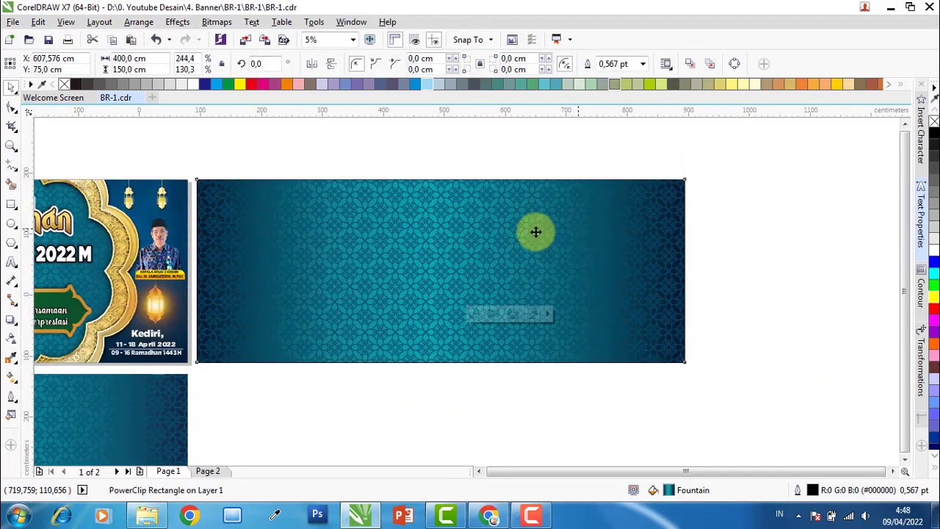
{"action": "scroll", "coordinate": [302, 235], "scroll_direction": "down", "scroll_amount": 2}
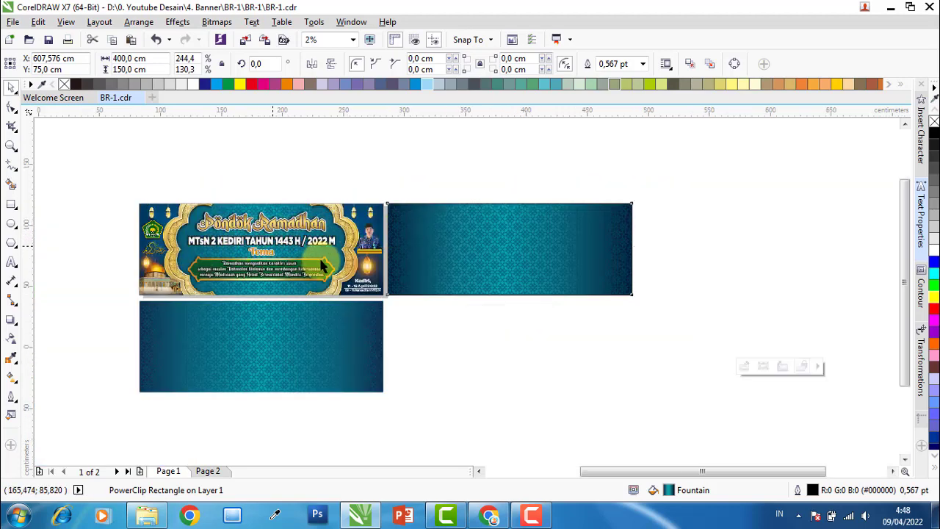
{"action": "scroll", "coordinate": [241, 246], "scroll_direction": "up", "scroll_amount": 2}
{"action": "left_click", "coordinate": [554, 393]}
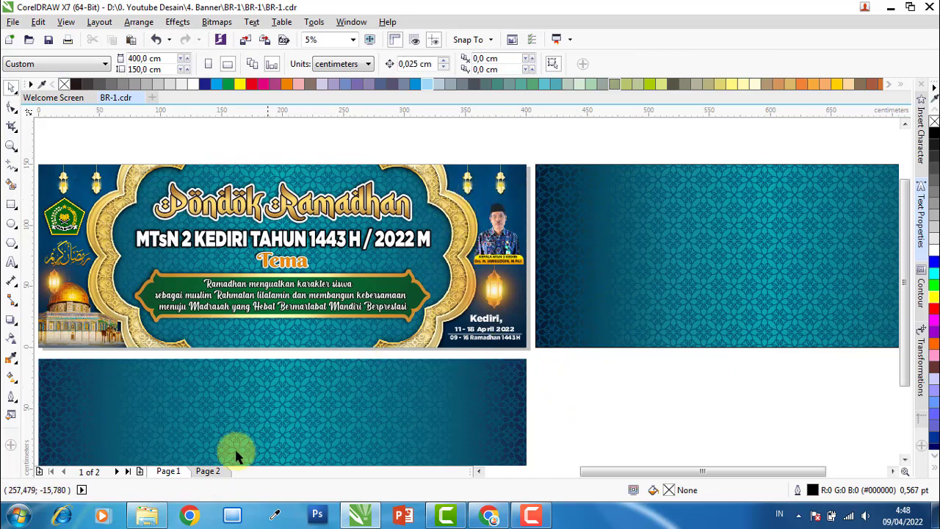
Open frame images 1 and 2 from the BR-1 folder in Windows Photo Viewer to compare their lantern arrangements
{"action": "left_click", "coordinate": [147, 516]}
{"action": "left_click", "coordinate": [292, 121]}
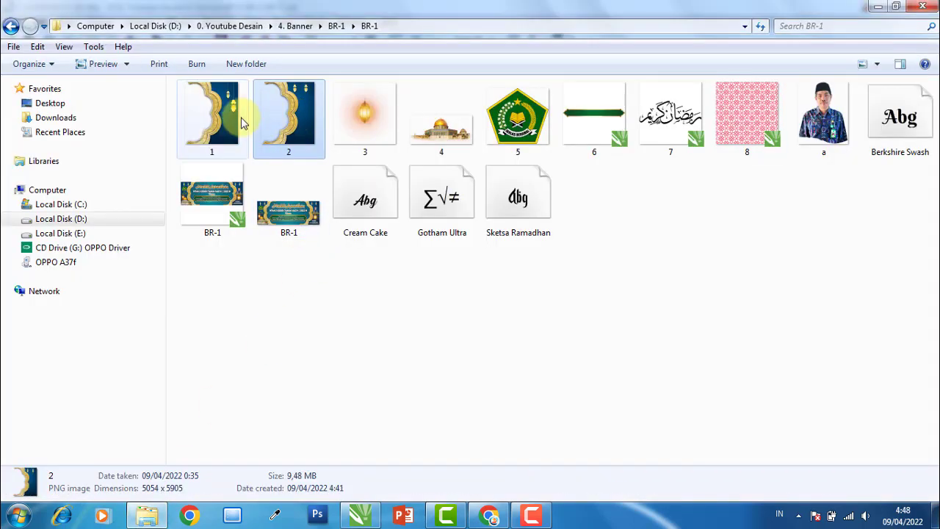
{"action": "left_click", "coordinate": [213, 114]}
{"action": "double_click", "coordinate": [213, 114]}
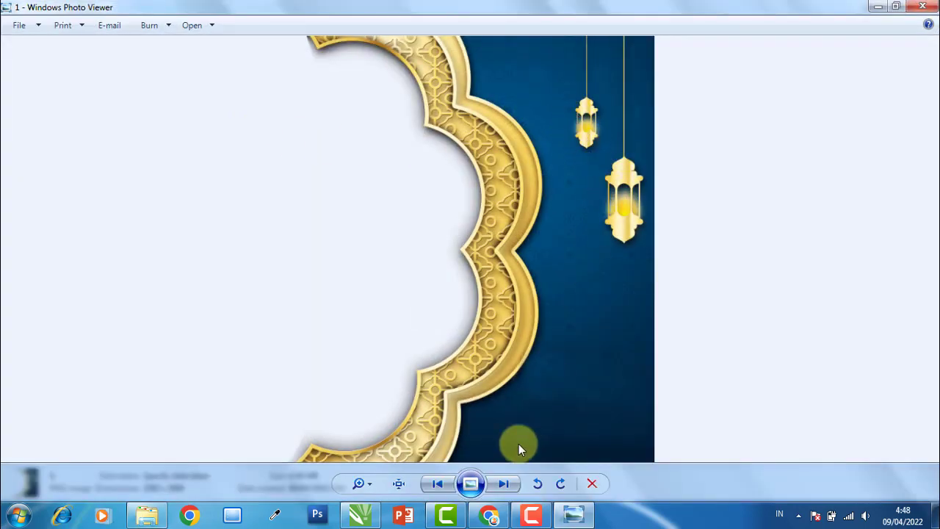
{"action": "left_click", "coordinate": [501, 485]}
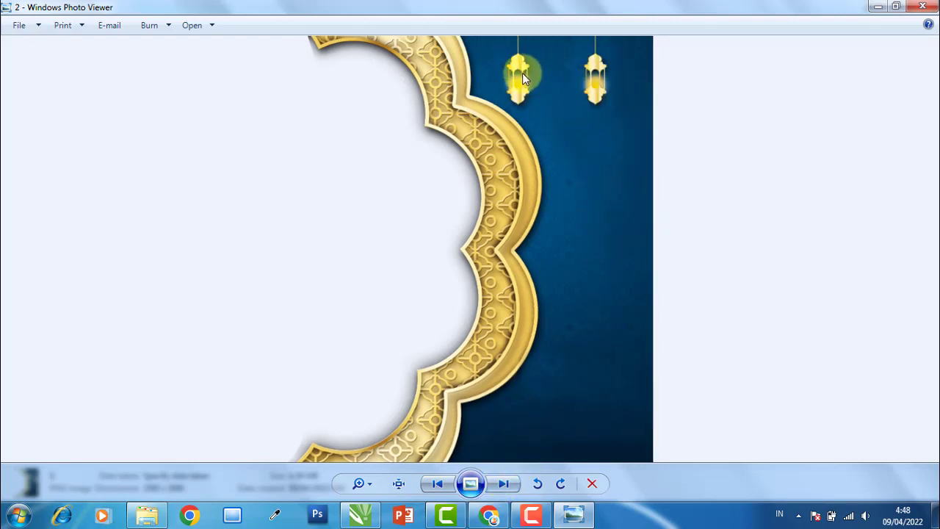
Switch to Photoshop, open image 1 from the BR-1 folder and maximize its document window
{"action": "left_click", "coordinate": [319, 516]}
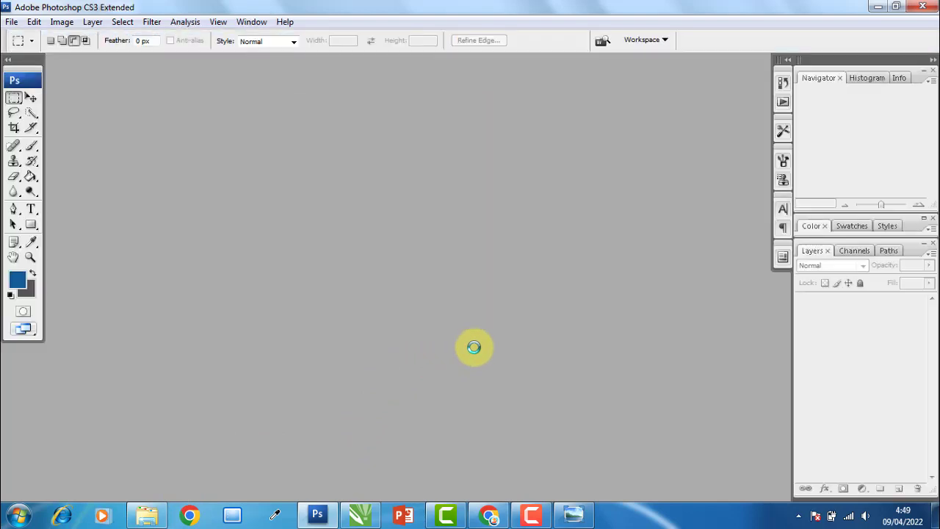
{"action": "left_click", "coordinate": [147, 515]}
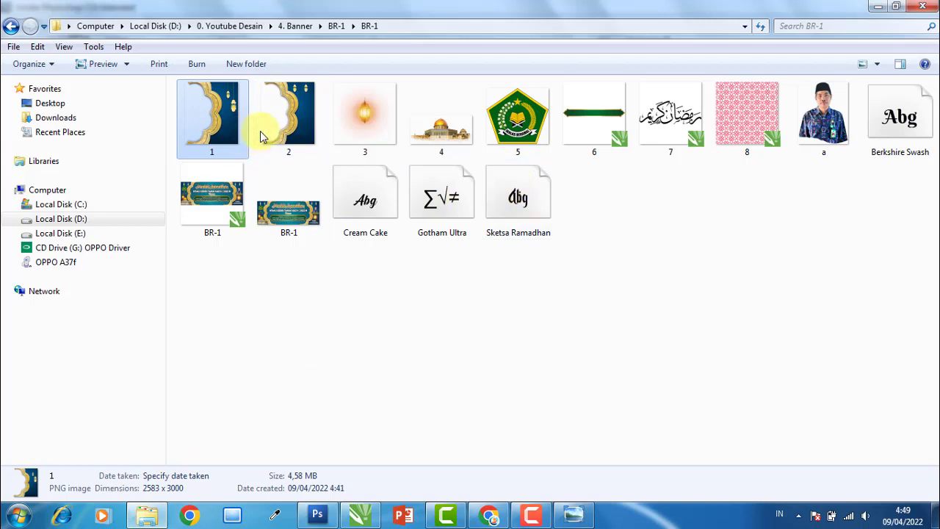
{"action": "left_click_drag", "start_coordinate": [221, 125], "coordinate": [476, 262]}
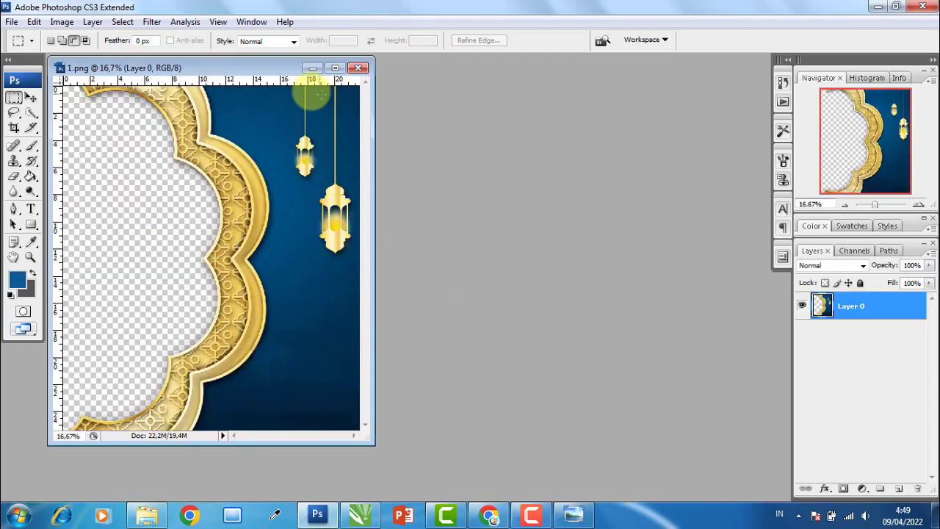
{"action": "left_click", "coordinate": [31, 97]}
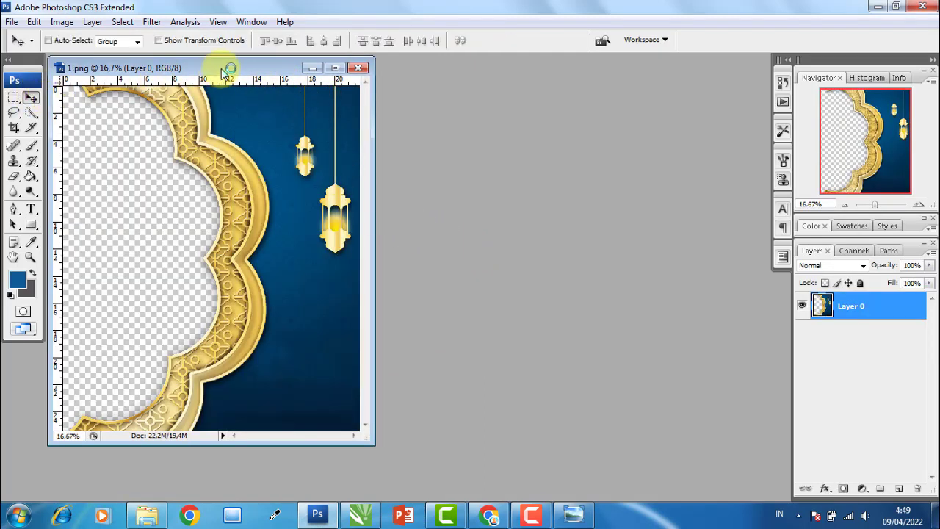
{"action": "left_click_drag", "start_coordinate": [220, 70], "coordinate": [340, 80]}
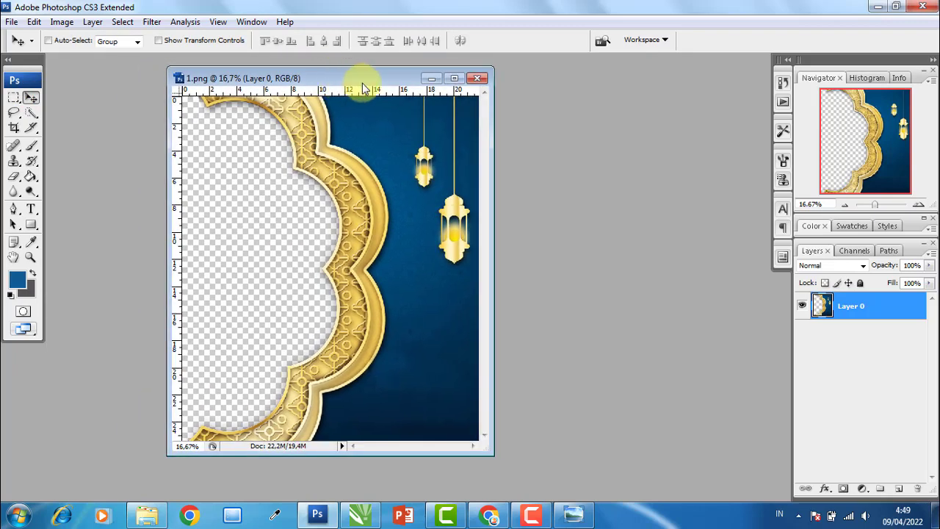
{"action": "left_click", "coordinate": [455, 79]}
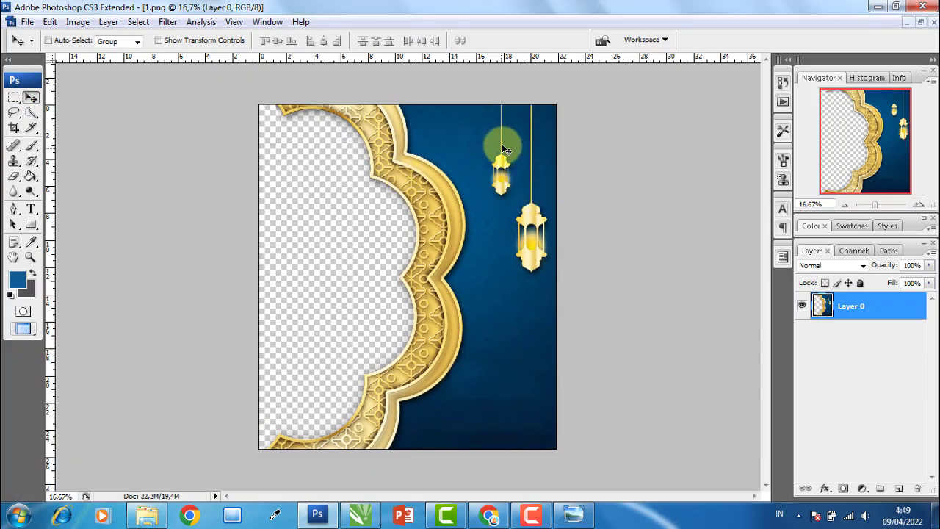
View image 2 again to check its lantern placement, close the preview and return to Photoshop
{"action": "left_click", "coordinate": [157, 521]}
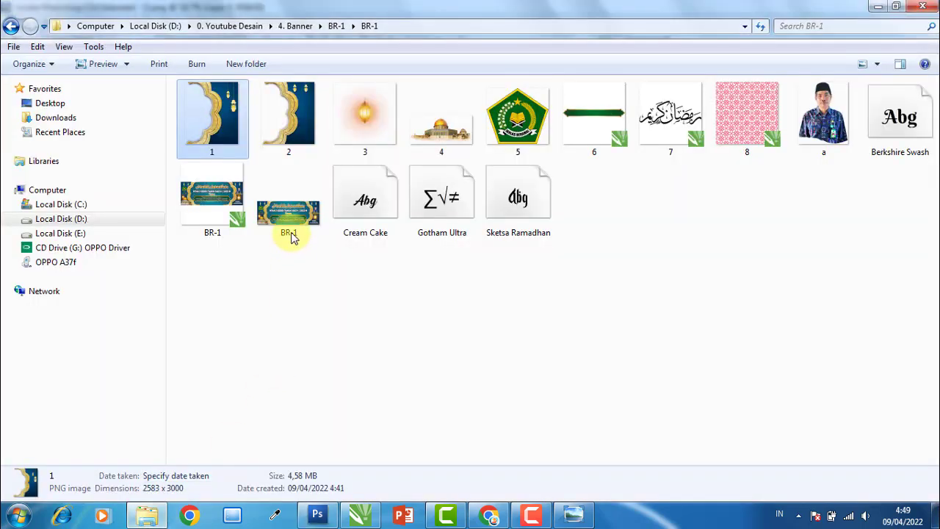
{"action": "double_click", "coordinate": [294, 125]}
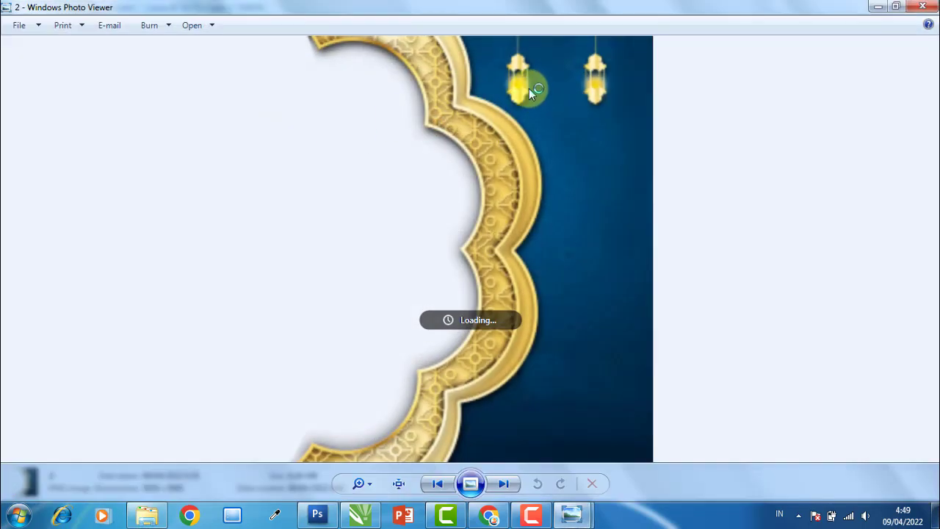
{"action": "left_click", "coordinate": [925, 5]}
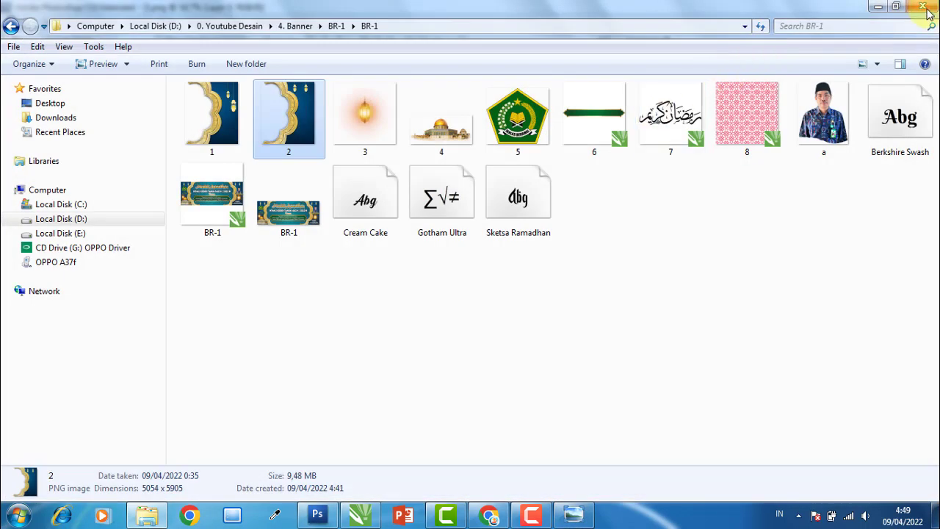
{"action": "left_click", "coordinate": [879, 7]}
Select the small hanging lantern with its surrounding blue background using the Rectangular Marquee and copy it to a new layer
{"action": "scroll", "coordinate": [562, 165], "scroll_direction": "up", "scroll_amount": 3}
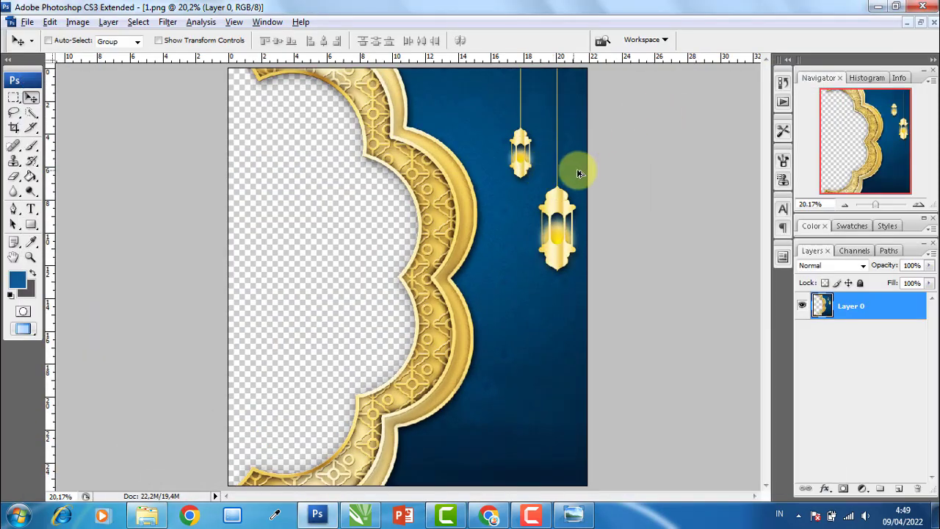
{"action": "key", "text": "f"}
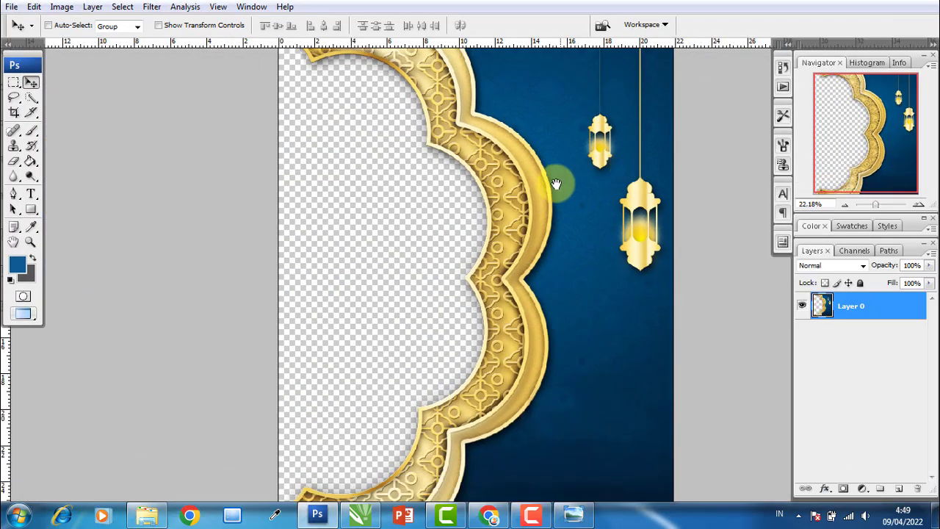
{"action": "left_click_drag", "start_coordinate": [560, 184], "coordinate": [458, 225]}
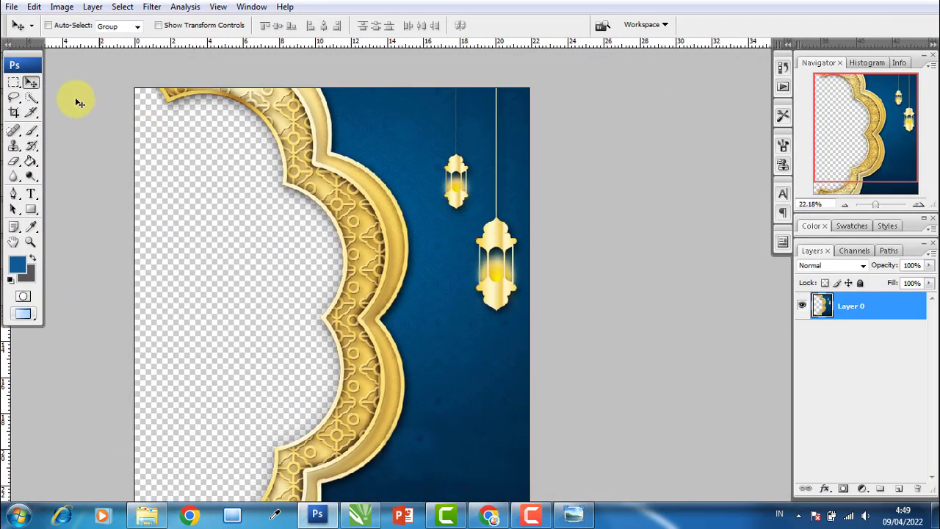
{"action": "left_click", "coordinate": [21, 83]}
{"action": "scroll", "coordinate": [457, 97], "scroll_direction": "up", "scroll_amount": 1}
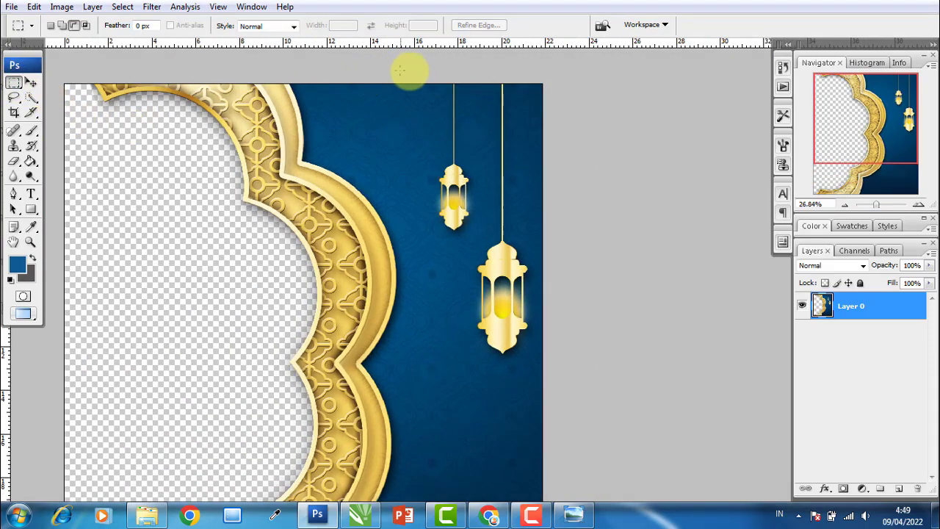
{"action": "left_click_drag", "start_coordinate": [410, 83], "coordinate": [486, 246]}
{"action": "key", "text": "ctrl+j"}
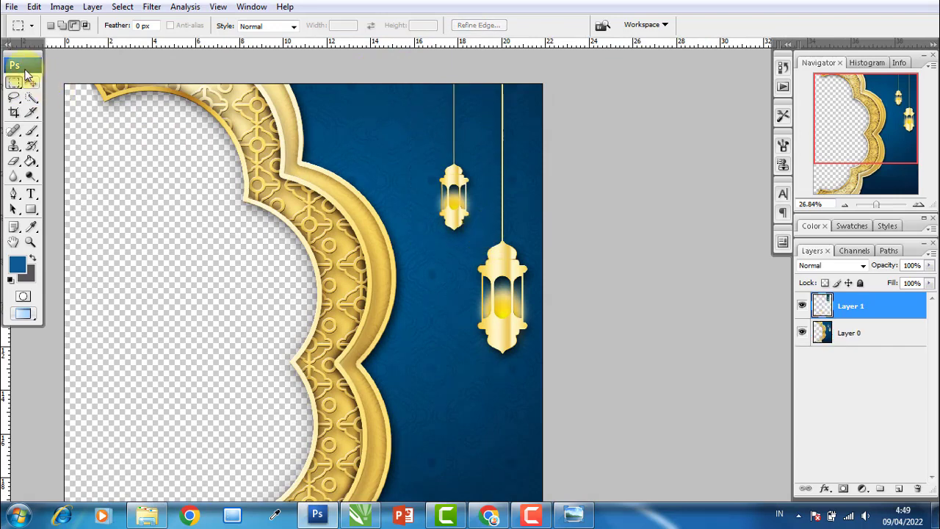
Move the copied lantern up and to the left, beside the gold frame, and compare the arrangement with image 2
{"action": "left_click", "coordinate": [31, 82]}
{"action": "left_click", "coordinate": [806, 297]}
{"action": "left_click_drag", "start_coordinate": [479, 204], "coordinate": [395, 153]}
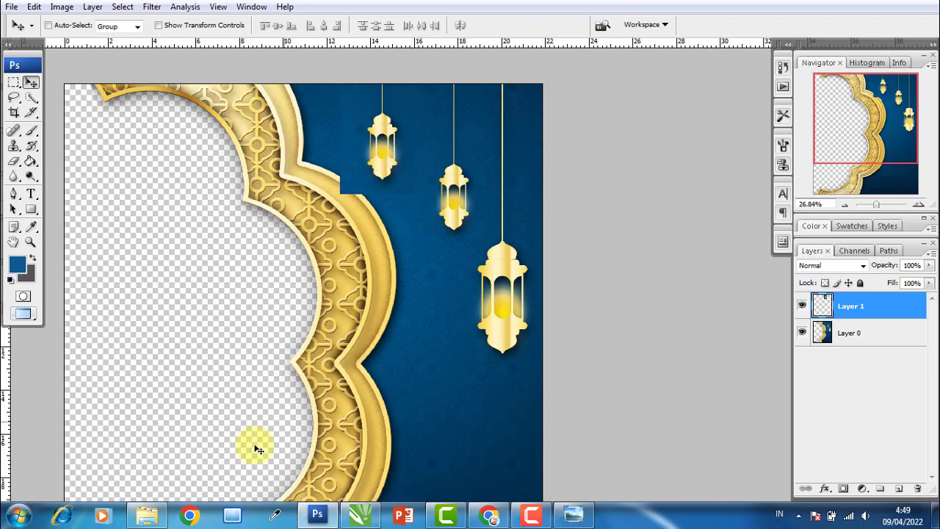
{"action": "left_click", "coordinate": [152, 514]}
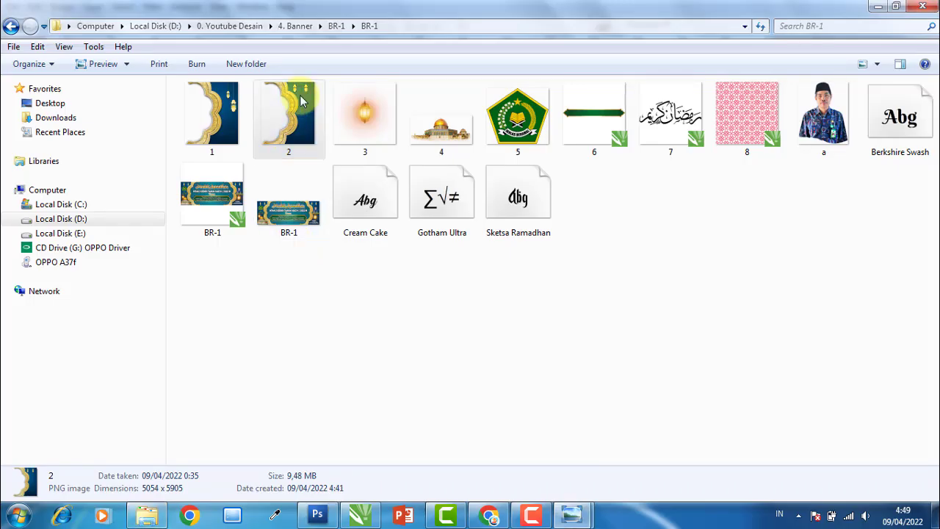
{"action": "double_click", "coordinate": [299, 95]}
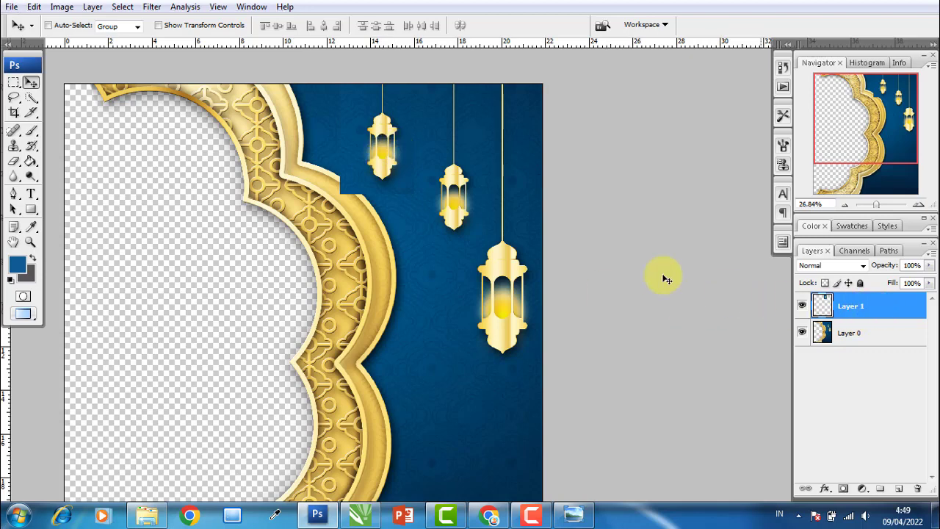
Erase the copied lantern's leftover blue background where it covers the gold frame on Layer 1, using a 250 px Eraser at 52% opacity
{"action": "left_click", "coordinate": [14, 163]}
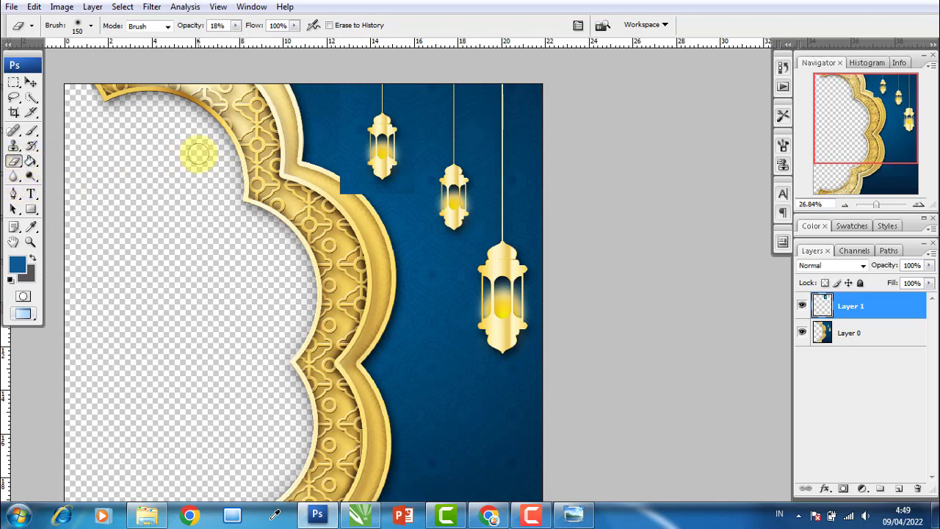
{"action": "key", "text": "bracketright"}
{"action": "key", "text": "bracketright"}
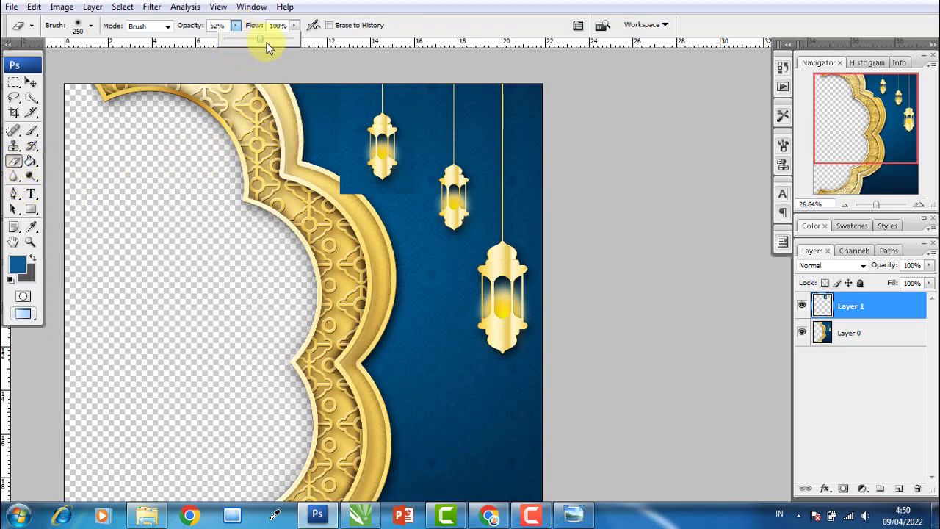
{"action": "left_click", "coordinate": [331, 97]}
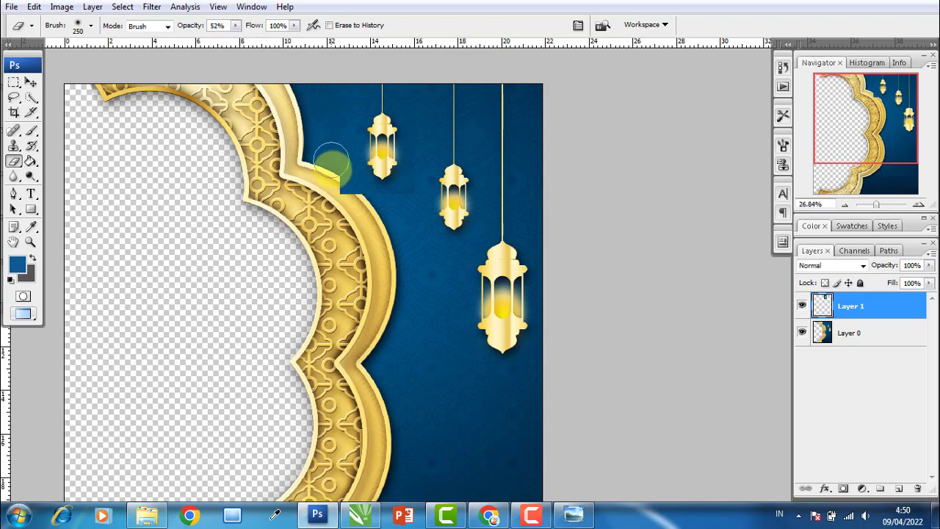
{"action": "left_click_drag", "start_coordinate": [331, 159], "coordinate": [341, 192]}
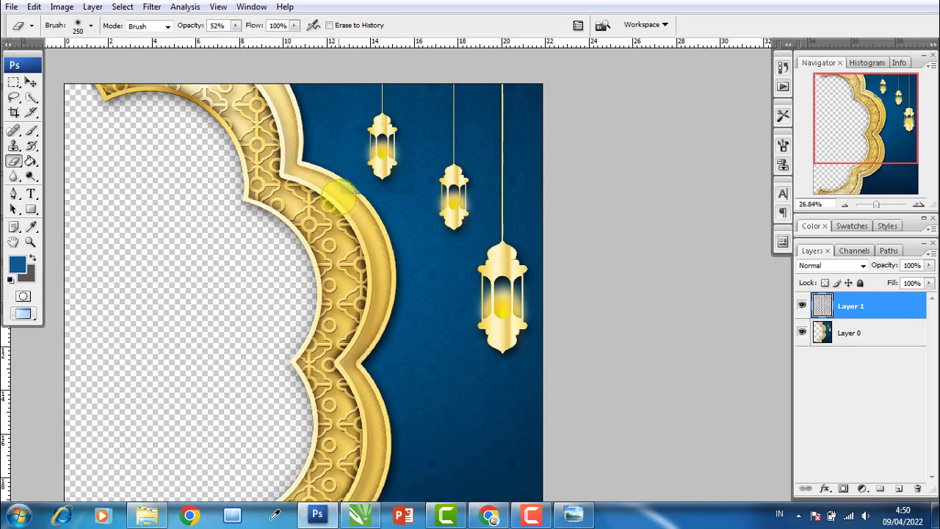
{"action": "mouse_move", "coordinate": [349, 194]}
{"action": "left_mouse_down"}
{"action": "mouse_move", "coordinate": [325, 172]}
{"action": "mouse_move", "coordinate": [351, 200]}
{"action": "mouse_move", "coordinate": [389, 209]}
{"action": "left_mouse_up"}
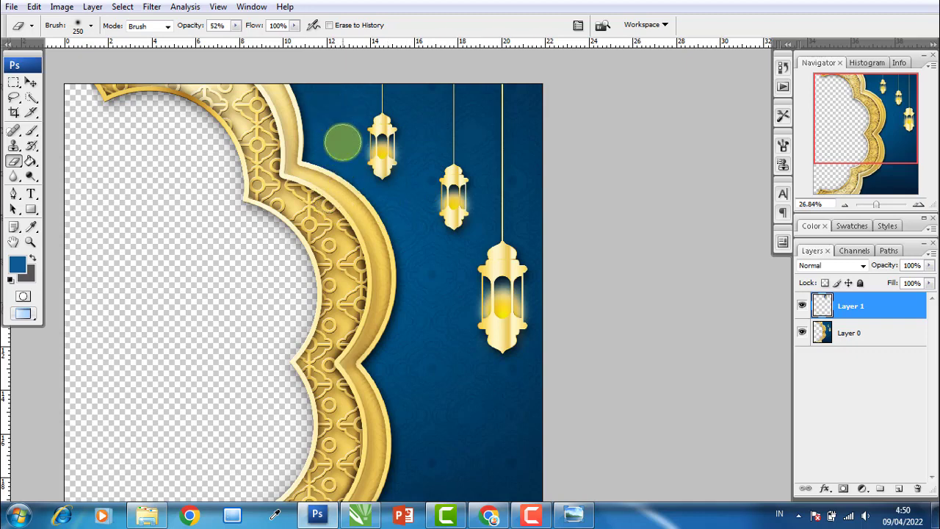
{"action": "left_click", "coordinate": [31, 83]}
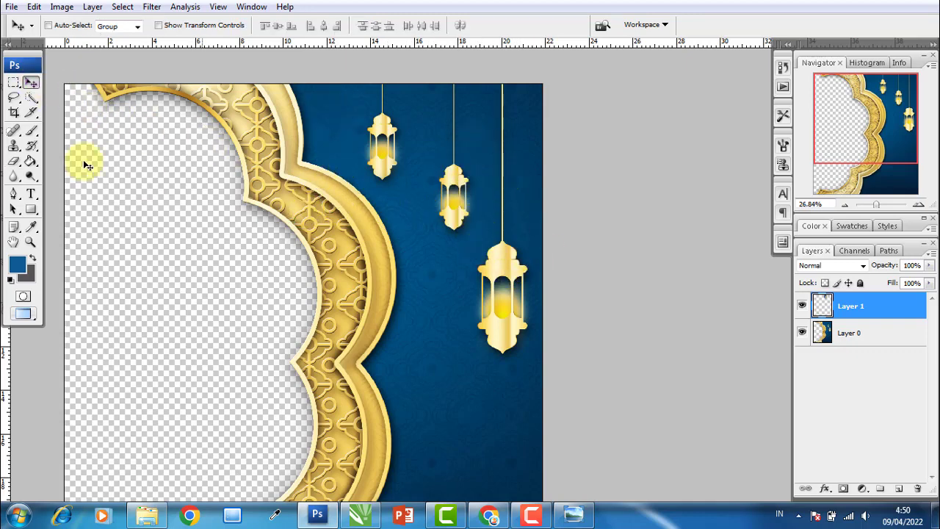
Remove the large hanging lantern and its cord from Layer 0 by covering them with blue background using a 250 px Clone Stamp
{"action": "left_click", "coordinate": [13, 148]}
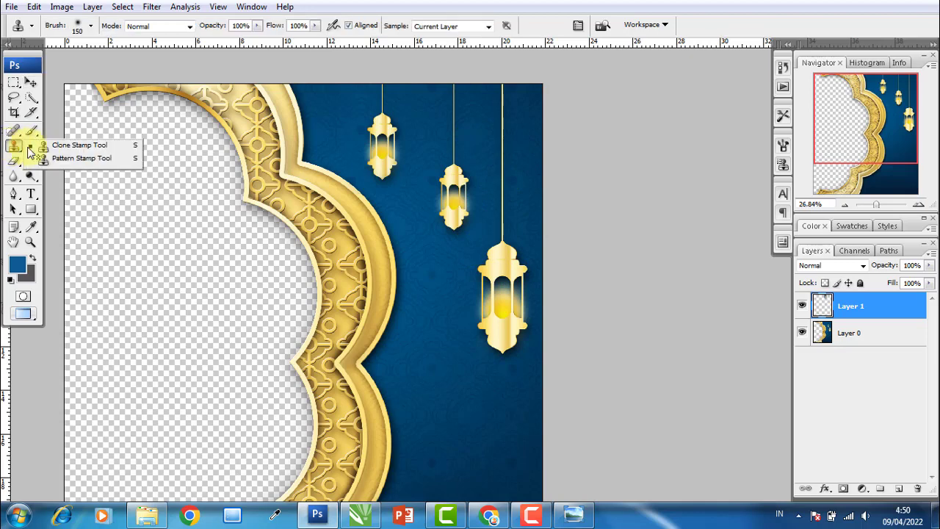
{"action": "left_click", "coordinate": [66, 151]}
{"action": "key", "text": "alt+bracketleft"}
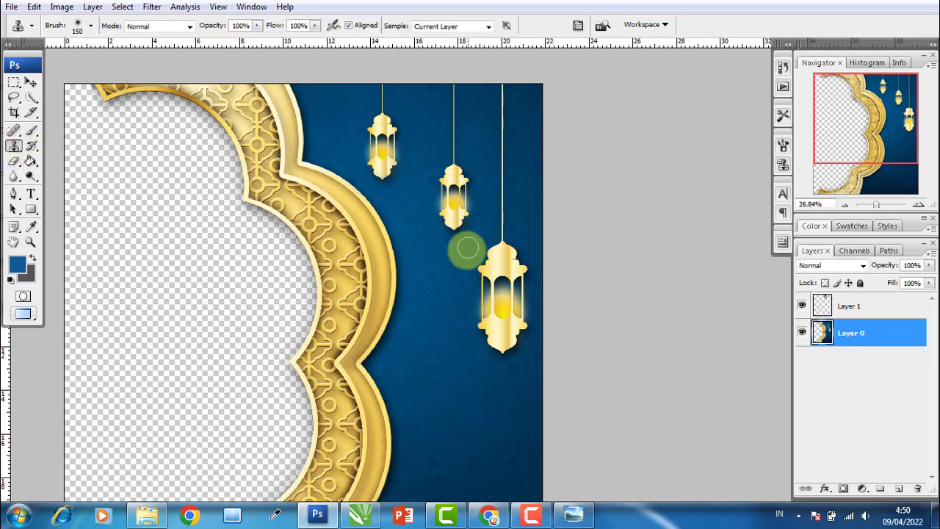
{"action": "key", "text": "bracketright"}
{"action": "key", "text": "bracketright"}
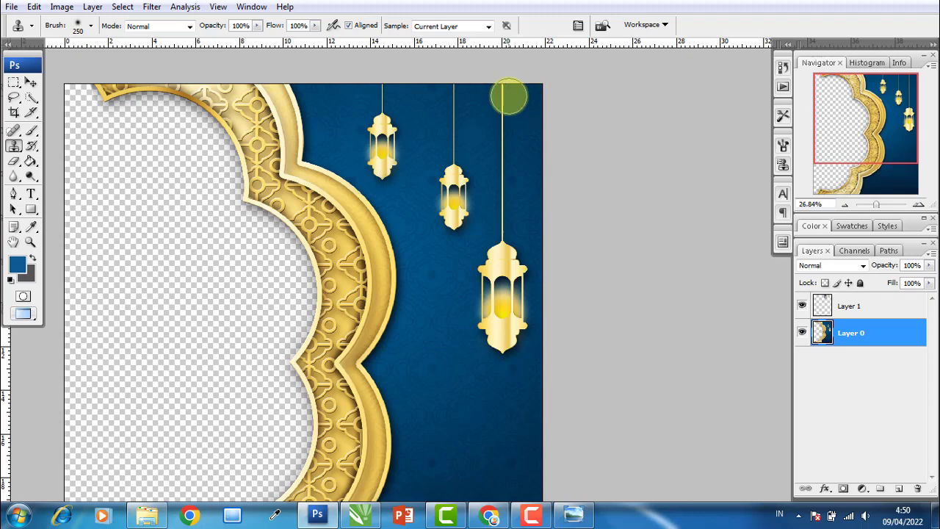
{"action": "mouse_move", "coordinate": [504, 96]}
{"action": "left_mouse_down"}
{"action": "mouse_move", "coordinate": [510, 126]}
{"action": "mouse_move", "coordinate": [510, 98]}
{"action": "left_mouse_up"}
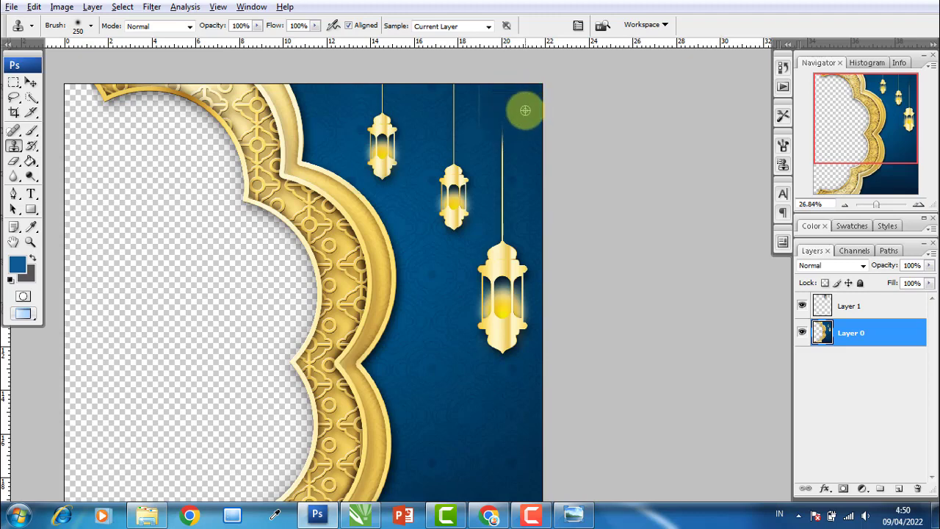
{"action": "mouse_move", "coordinate": [493, 101]}
{"action": "left_mouse_down"}
{"action": "mouse_move", "coordinate": [484, 119]}
{"action": "mouse_move", "coordinate": [514, 110]}
{"action": "mouse_move", "coordinate": [500, 166]}
{"action": "mouse_move", "coordinate": [525, 123]}
{"action": "mouse_move", "coordinate": [498, 169]}
{"action": "mouse_move", "coordinate": [497, 210]}
{"action": "mouse_move", "coordinate": [493, 183]}
{"action": "mouse_move", "coordinate": [512, 136]}
{"action": "mouse_move", "coordinate": [507, 290]}
{"action": "mouse_move", "coordinate": [512, 212]}
{"action": "mouse_move", "coordinate": [527, 283]}
{"action": "mouse_move", "coordinate": [516, 388]}
{"action": "mouse_move", "coordinate": [449, 335]}
{"action": "mouse_move", "coordinate": [495, 252]}
{"action": "mouse_move", "coordinate": [487, 342]}
{"action": "mouse_move", "coordinate": [510, 325]}
{"action": "mouse_move", "coordinate": [541, 210]}
{"action": "left_mouse_up"}
{"action": "mouse_move", "coordinate": [522, 261]}
{"action": "left_mouse_down"}
{"action": "mouse_move", "coordinate": [522, 337]}
{"action": "mouse_move", "coordinate": [506, 248]}
{"action": "mouse_move", "coordinate": [529, 272]}
{"action": "mouse_move", "coordinate": [537, 319]}
{"action": "mouse_move", "coordinate": [478, 340]}
{"action": "mouse_move", "coordinate": [503, 339]}
{"action": "mouse_move", "coordinate": [509, 262]}
{"action": "mouse_move", "coordinate": [517, 279]}
{"action": "mouse_move", "coordinate": [498, 235]}
{"action": "mouse_move", "coordinate": [487, 283]}
{"action": "mouse_move", "coordinate": [524, 212]}
{"action": "mouse_move", "coordinate": [525, 269]}
{"action": "mouse_move", "coordinate": [515, 225]}
{"action": "mouse_move", "coordinate": [478, 263]}
{"action": "mouse_move", "coordinate": [447, 184]}
{"action": "mouse_move", "coordinate": [478, 224]}
{"action": "left_mouse_up"}
{"action": "left_click", "coordinate": [373, 244], "text": "alt"}
{"action": "left_click", "coordinate": [222, 211]}
Remove the original small lantern and its cord from Layer 0 with the Clone Stamp, using nearby blue background as the source
{"action": "left_click", "coordinate": [14, 82]}
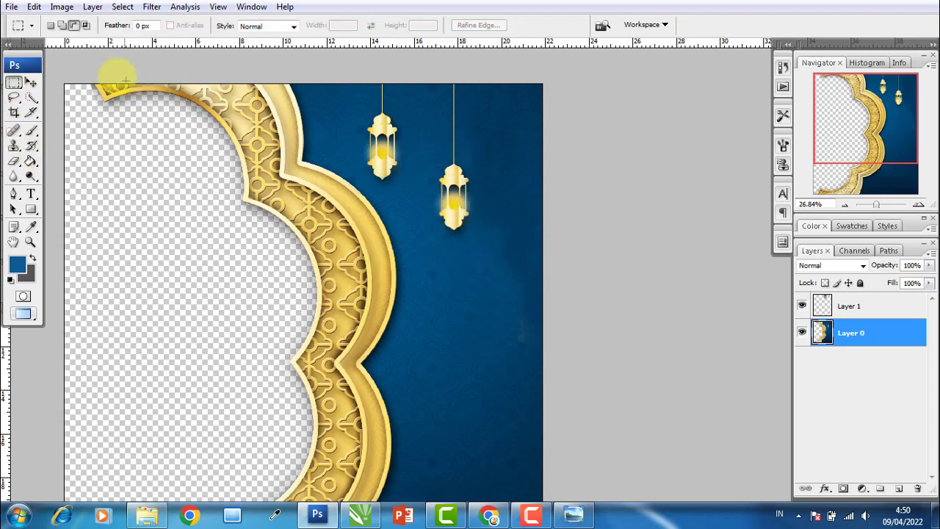
{"action": "left_click", "coordinate": [30, 83]}
{"action": "key", "text": "alt"}
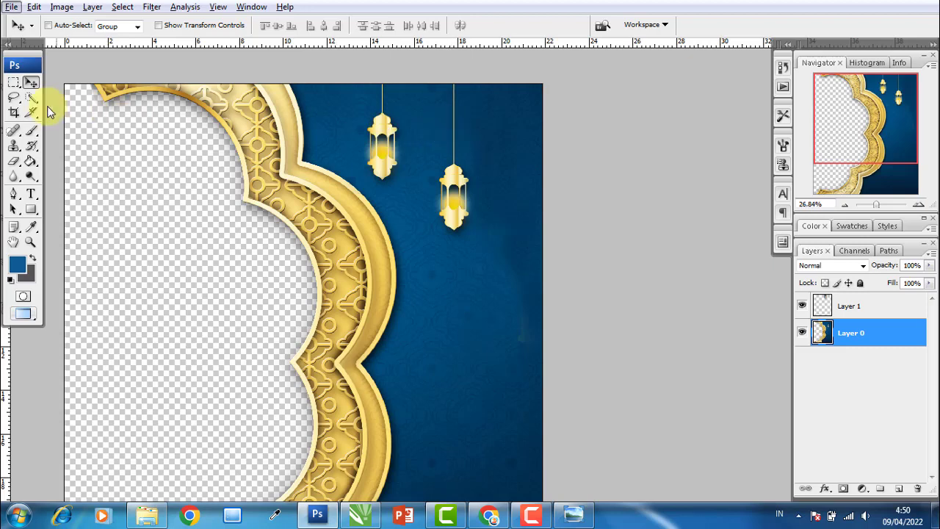
{"action": "left_click", "coordinate": [12, 146]}
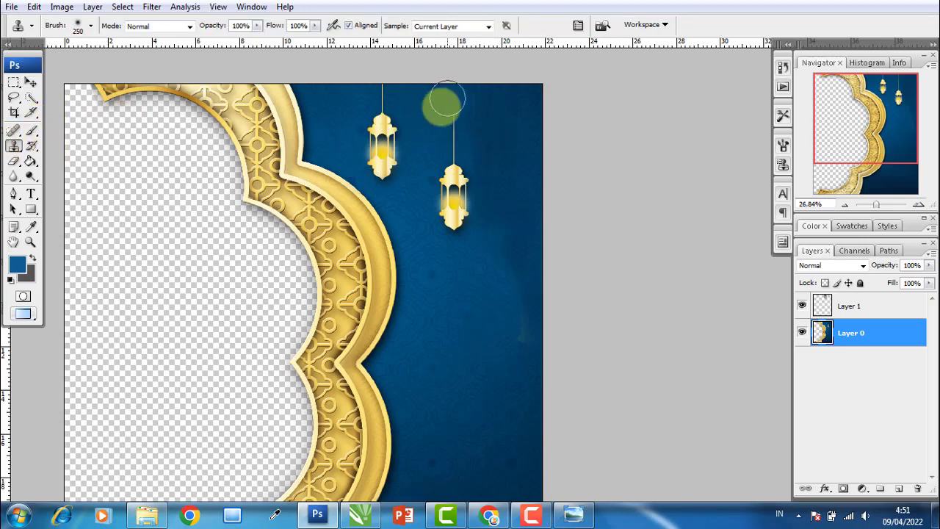
{"action": "left_click", "coordinate": [446, 115], "text": "alt"}
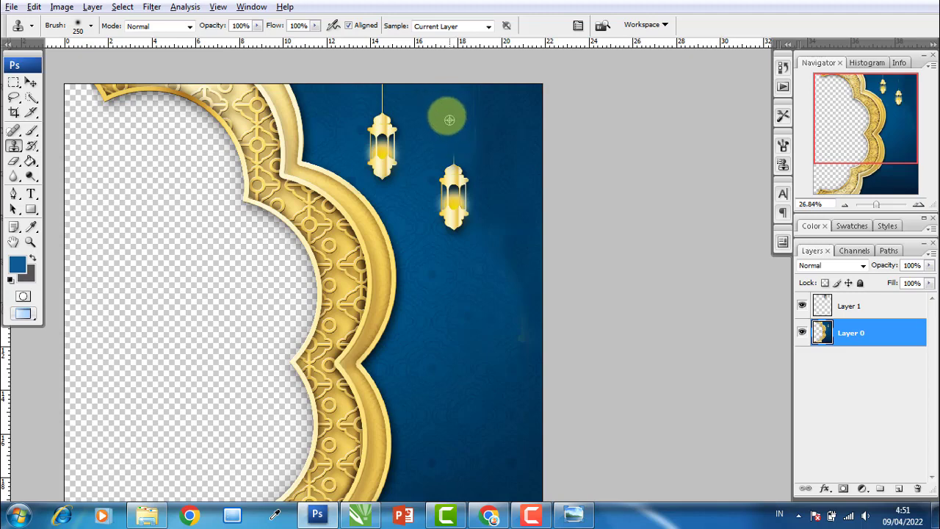
{"action": "mouse_move", "coordinate": [463, 178]}
{"action": "left_mouse_down"}
{"action": "mouse_move", "coordinate": [448, 136]}
{"action": "mouse_move", "coordinate": [445, 203]}
{"action": "mouse_move", "coordinate": [458, 162]}
{"action": "mouse_move", "coordinate": [469, 233]}
{"action": "mouse_move", "coordinate": [430, 279]}
{"action": "mouse_move", "coordinate": [436, 227]}
{"action": "mouse_move", "coordinate": [464, 287]}
{"action": "mouse_move", "coordinate": [434, 264]}
{"action": "left_mouse_up"}
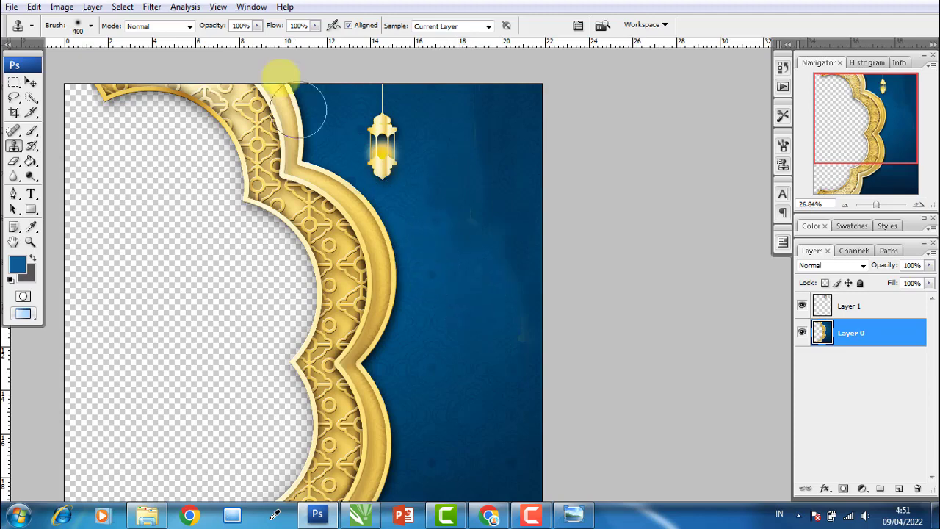
Blend the retouched blue background on Layer 0 with a 400 px Clone Stamp at 74% and 43% opacity
{"action": "left_click_drag", "start_coordinate": [242, 42], "coordinate": [224, 42]}
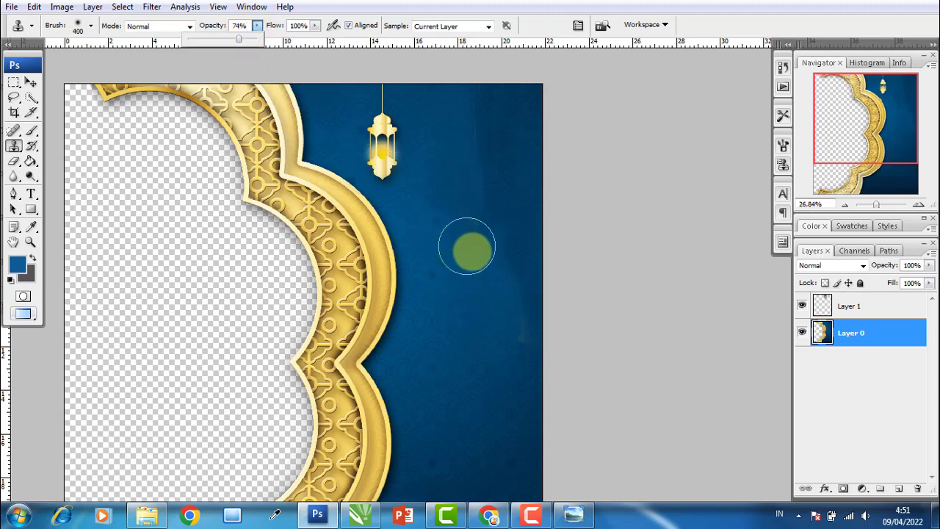
{"action": "mouse_move", "coordinate": [462, 191]}
{"action": "left_mouse_down"}
{"action": "mouse_move", "coordinate": [466, 272]}
{"action": "mouse_move", "coordinate": [445, 269]}
{"action": "mouse_move", "coordinate": [462, 186]}
{"action": "mouse_move", "coordinate": [466, 286]}
{"action": "mouse_move", "coordinate": [488, 114]}
{"action": "mouse_move", "coordinate": [478, 98]}
{"action": "mouse_move", "coordinate": [456, 95]}
{"action": "left_mouse_up"}
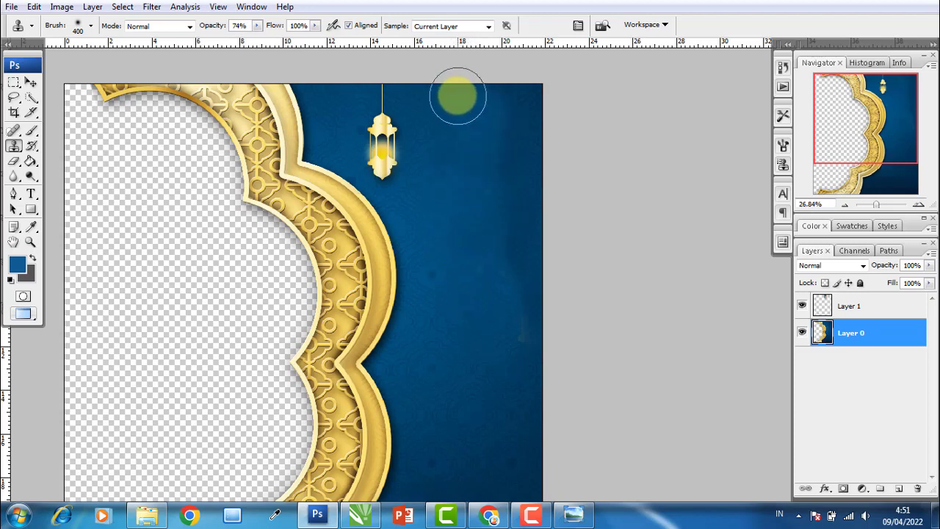
{"action": "left_click", "coordinate": [257, 26]}
{"action": "left_click_drag", "start_coordinate": [257, 38], "coordinate": [236, 38]}
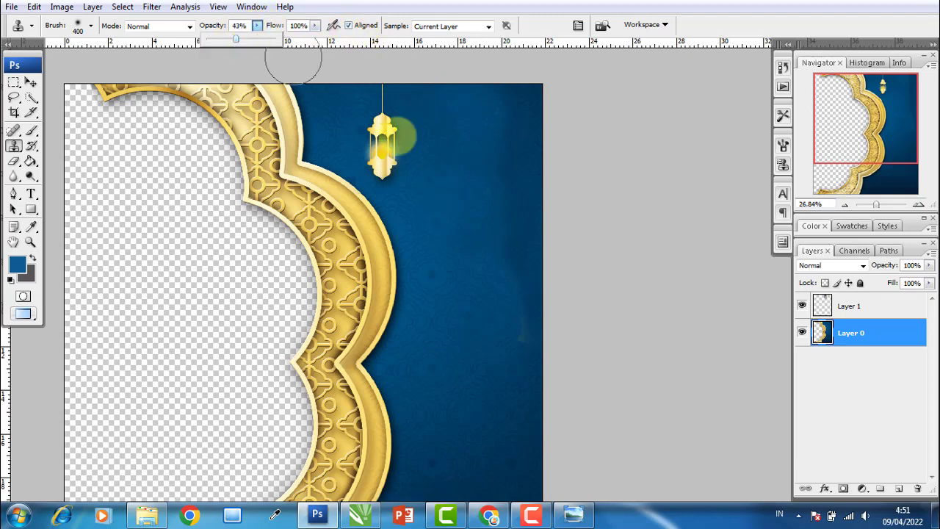
{"action": "left_click", "coordinate": [485, 318]}
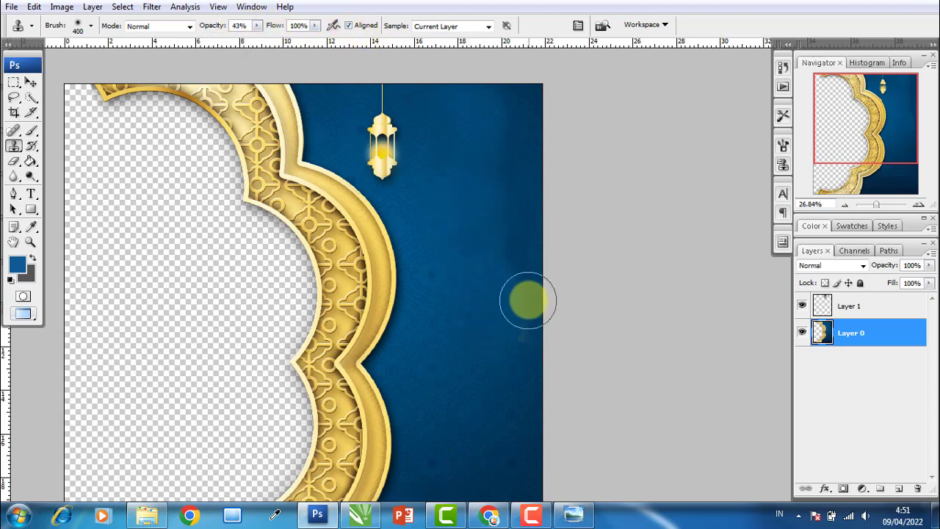
{"action": "mouse_move", "coordinate": [529, 298]}
{"action": "left_mouse_down"}
{"action": "mouse_move", "coordinate": [534, 197]}
{"action": "mouse_move", "coordinate": [517, 230]}
{"action": "mouse_move", "coordinate": [526, 105]}
{"action": "mouse_move", "coordinate": [506, 177]}
{"action": "mouse_move", "coordinate": [509, 103]}
{"action": "mouse_move", "coordinate": [526, 99]}
{"action": "mouse_move", "coordinate": [495, 125]}
{"action": "mouse_move", "coordinate": [475, 126]}
{"action": "mouse_move", "coordinate": [538, 93]}
{"action": "mouse_move", "coordinate": [515, 89]}
{"action": "mouse_move", "coordinate": [519, 177]}
{"action": "mouse_move", "coordinate": [479, 202]}
{"action": "mouse_move", "coordinate": [496, 98]}
{"action": "left_mouse_up"}
{"action": "left_click", "coordinate": [33, 147]}
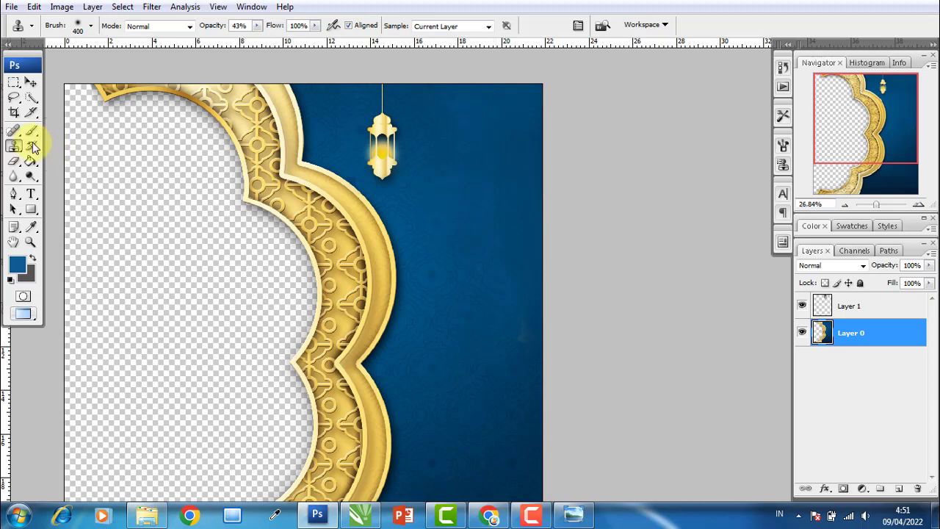
Duplicate the lantern on Layer 1 and place the copy beside it at the same height, further from the gold frame
{"action": "left_click", "coordinate": [32, 86]}
{"action": "left_click", "coordinate": [854, 310]}
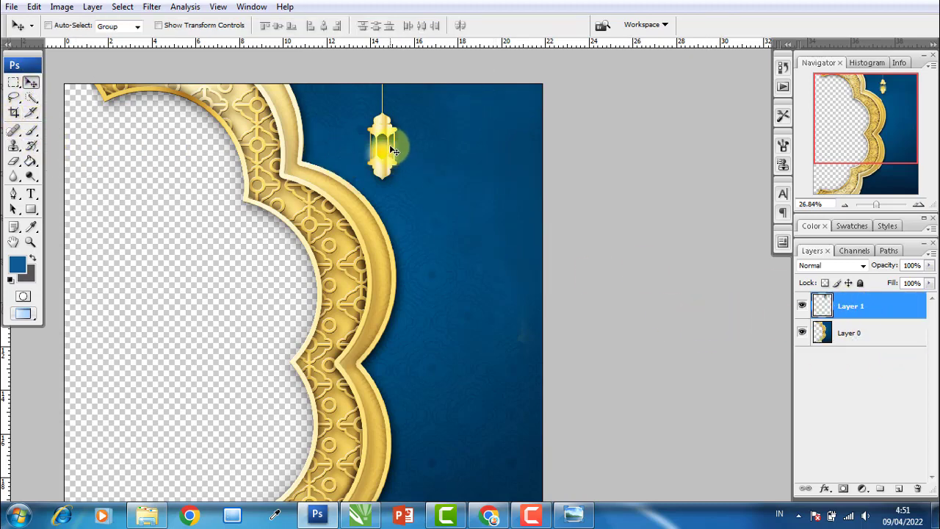
{"action": "left_click_drag", "start_coordinate": [387, 144], "coordinate": [478, 148]}
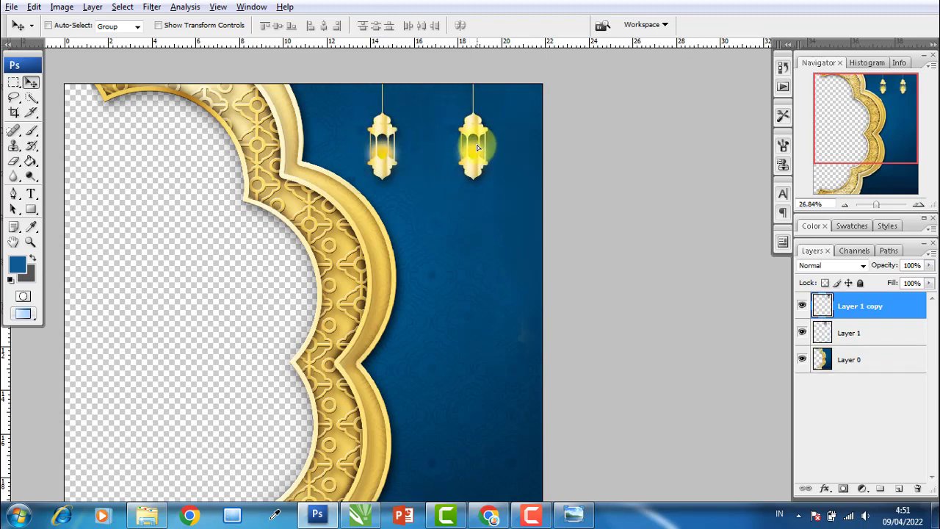
{"action": "scroll", "coordinate": [473, 380], "scroll_direction": "down", "scroll_amount": 3}
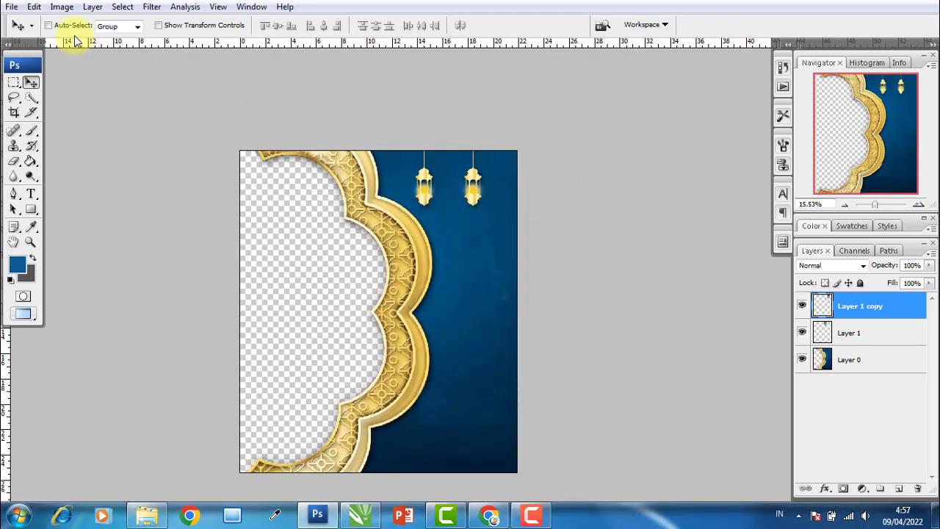
Set the image resolution to 100 pixels/inch, keeping proportions constrained and resampling on
{"action": "left_click", "coordinate": [61, 7]}
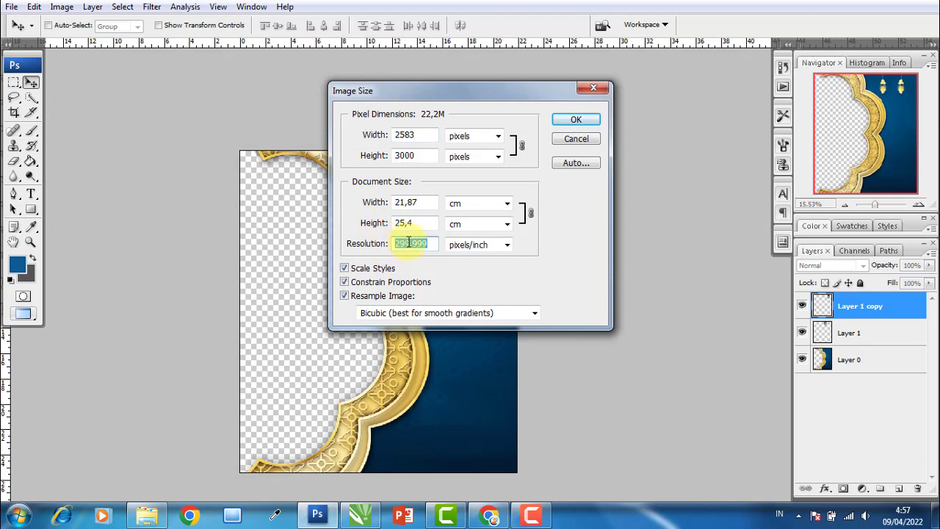
{"action": "type", "text": "100"}
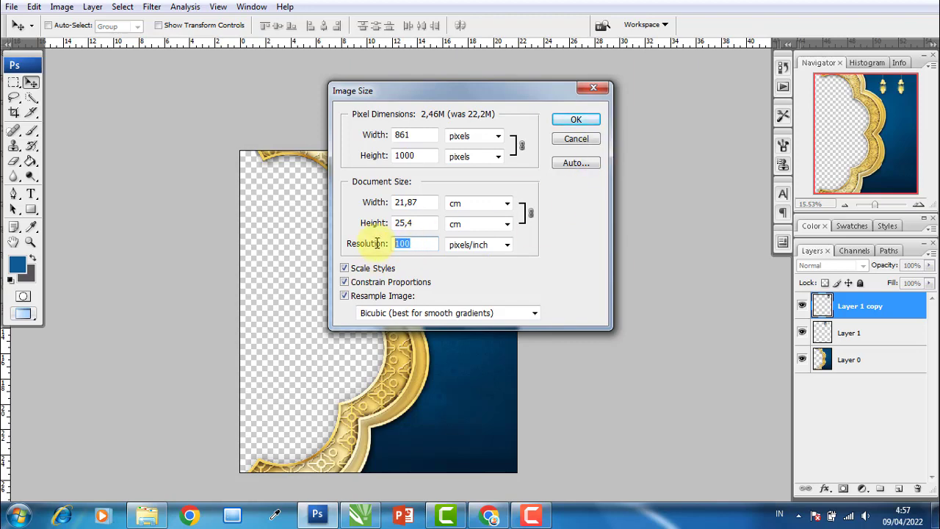
{"action": "left_click", "coordinate": [580, 124]}
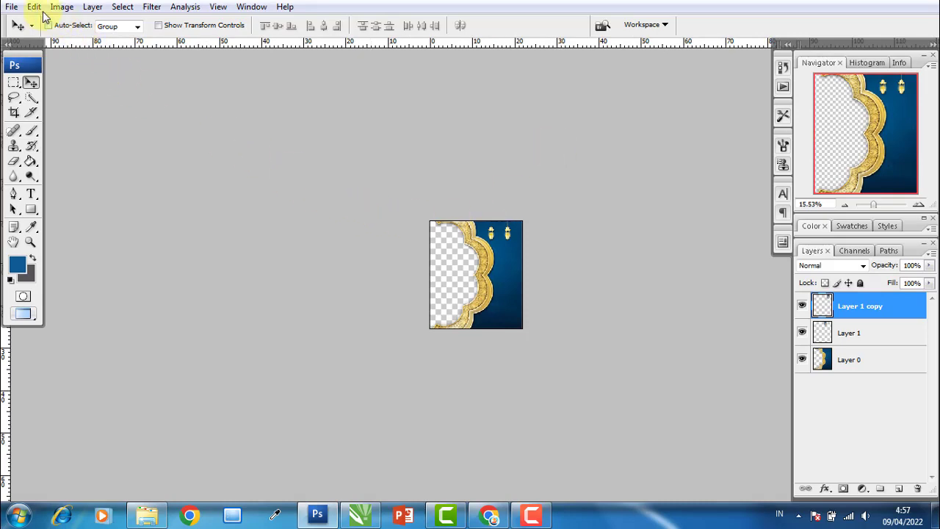
Save the edited image to the Desktop as a PNG named "edit beground", accepting the PNG options
{"action": "left_click", "coordinate": [11, 8]}
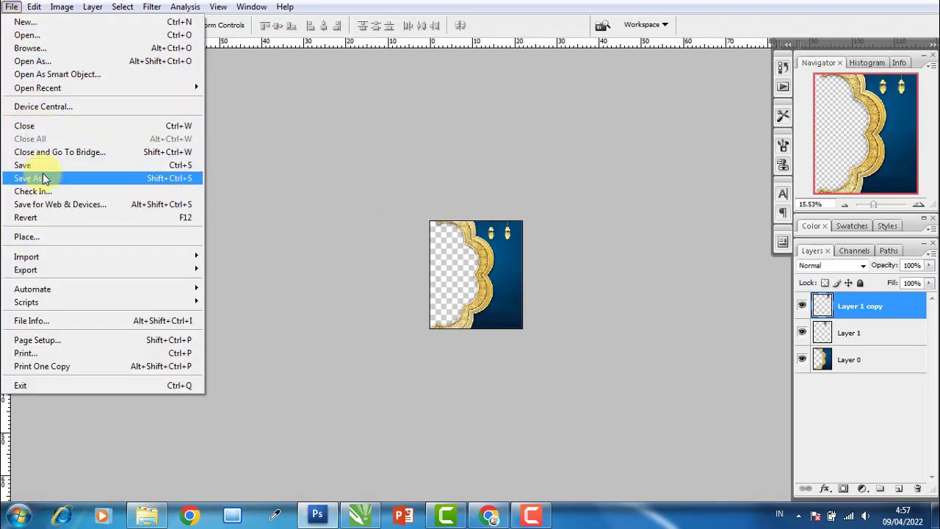
{"action": "left_click", "coordinate": [66, 176]}
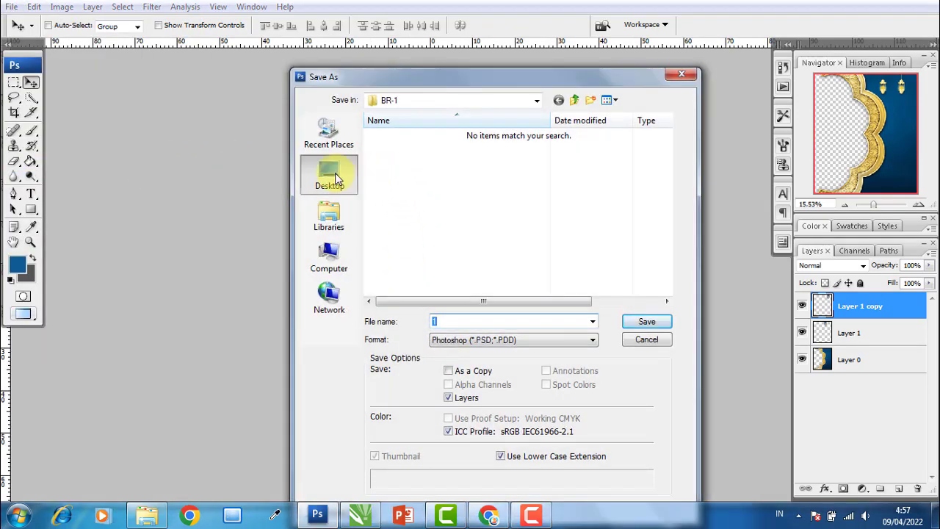
{"action": "left_click", "coordinate": [330, 174]}
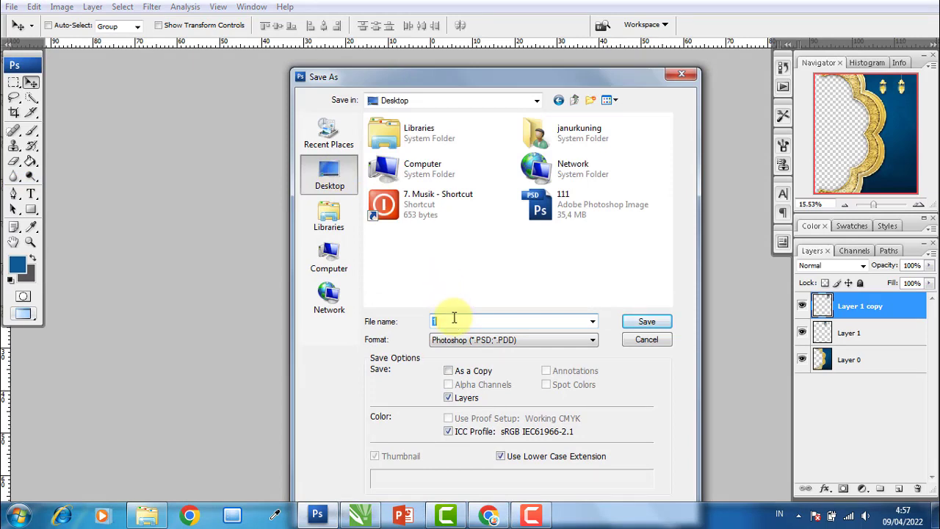
{"action": "type", "text": "edi"}
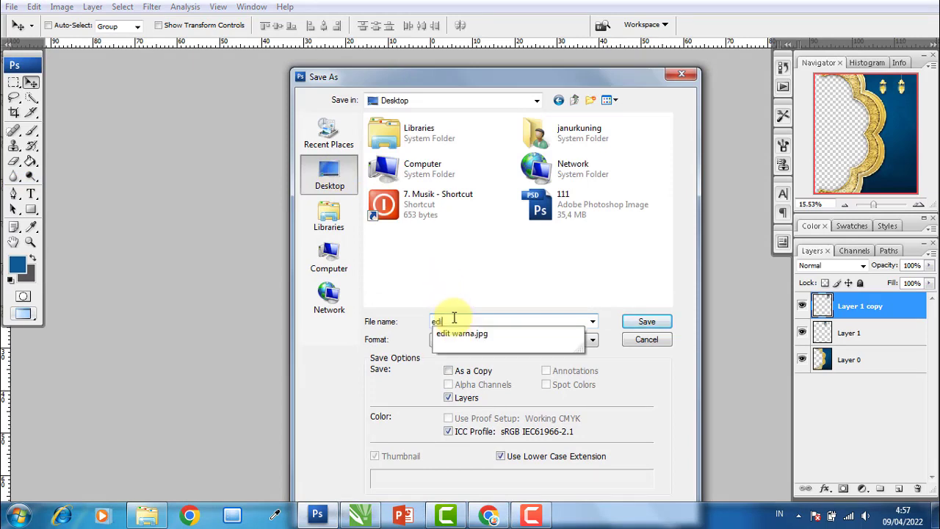
{"action": "type", "text": "t bes"}
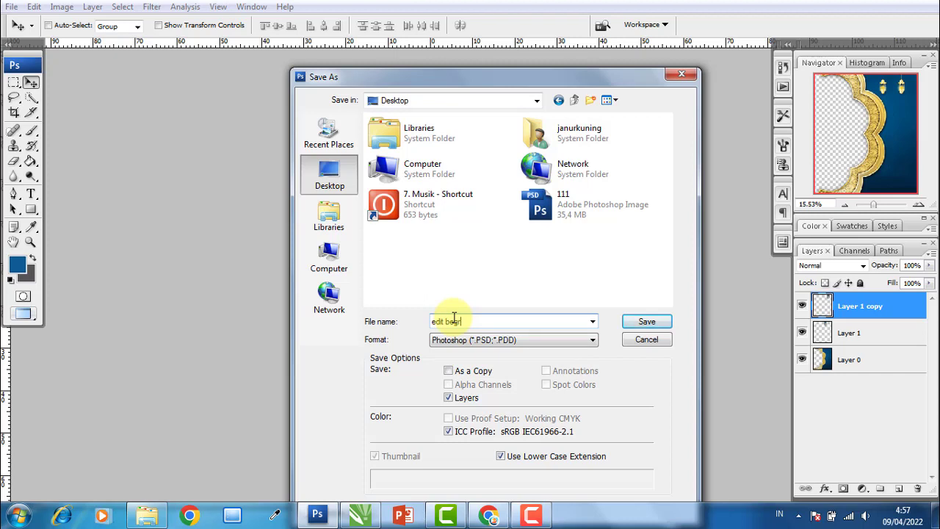
{"action": "type", "text": "roun"}
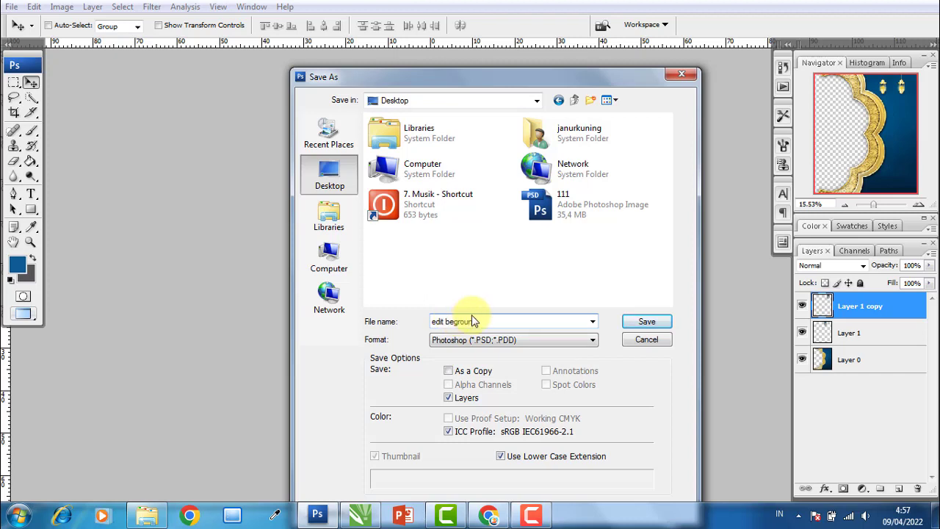
{"action": "type", "text": "d"}
{"action": "left_click", "coordinate": [525, 339]}
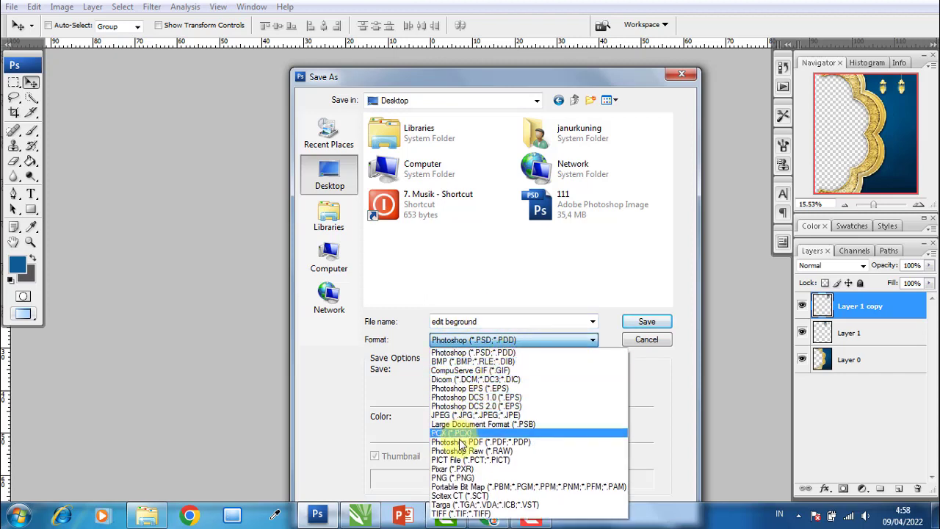
{"action": "left_click", "coordinate": [470, 478]}
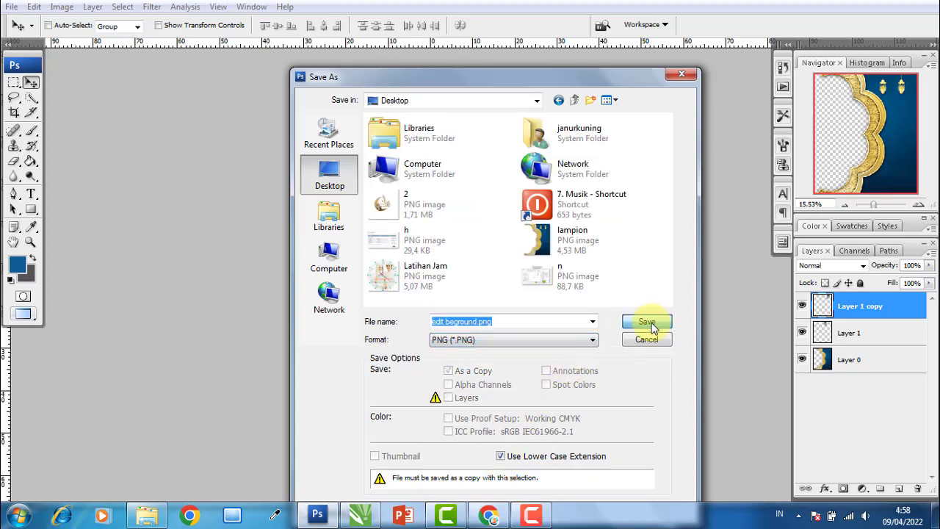
{"action": "left_click", "coordinate": [649, 323]}
{"action": "left_click", "coordinate": [512, 237]}
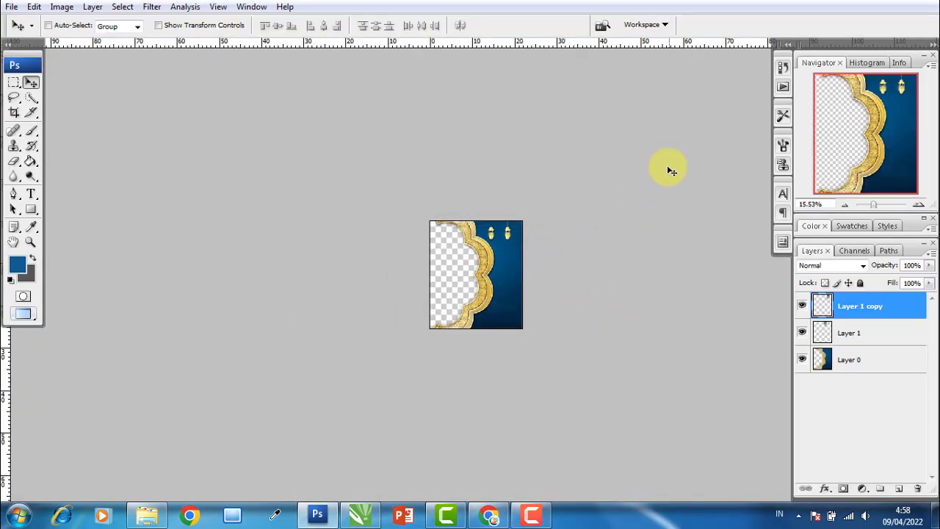
Bring the "edit beground" PNG from the desktop into the CorelDRAW banner document and enlarge it proportionally to about 138 x 160 cm
{"action": "left_click", "coordinate": [937, 513]}
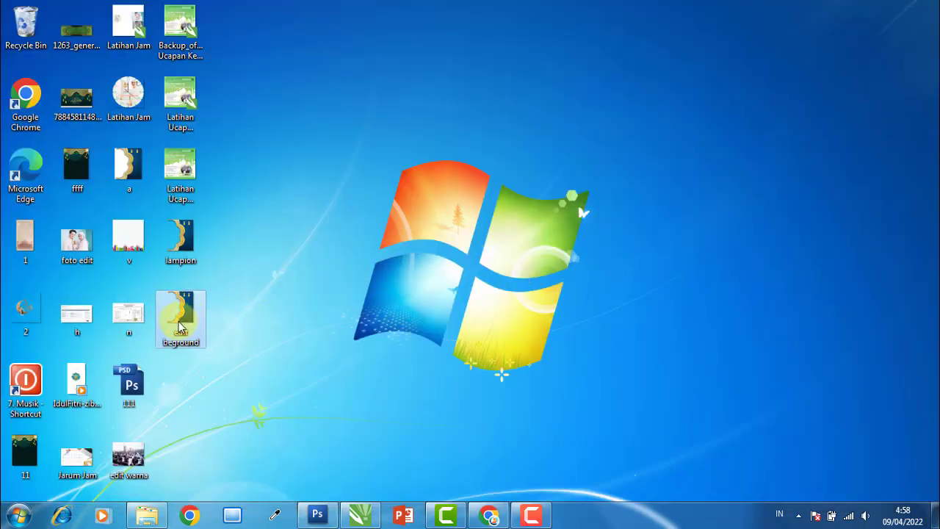
{"action": "left_click_drag", "start_coordinate": [180, 327], "coordinate": [571, 409]}
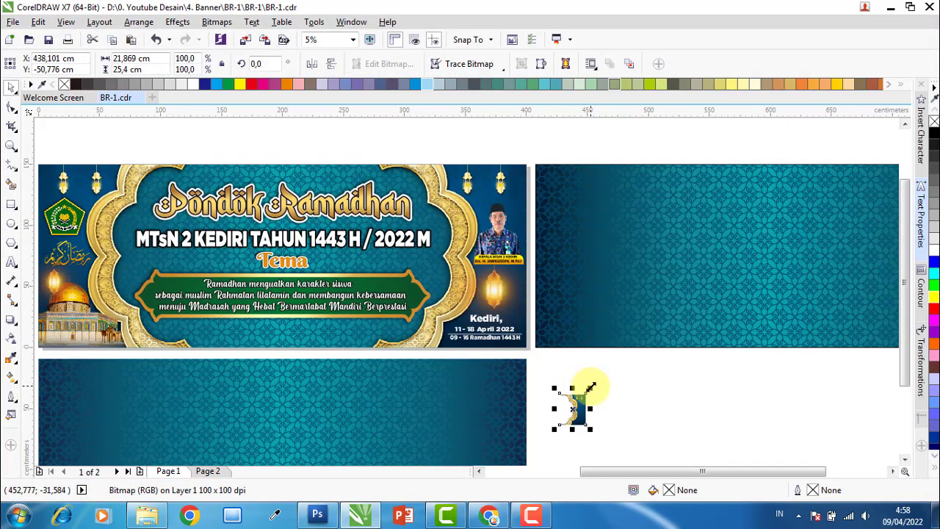
{"action": "left_click_drag", "start_coordinate": [591, 387], "coordinate": [731, 224]}
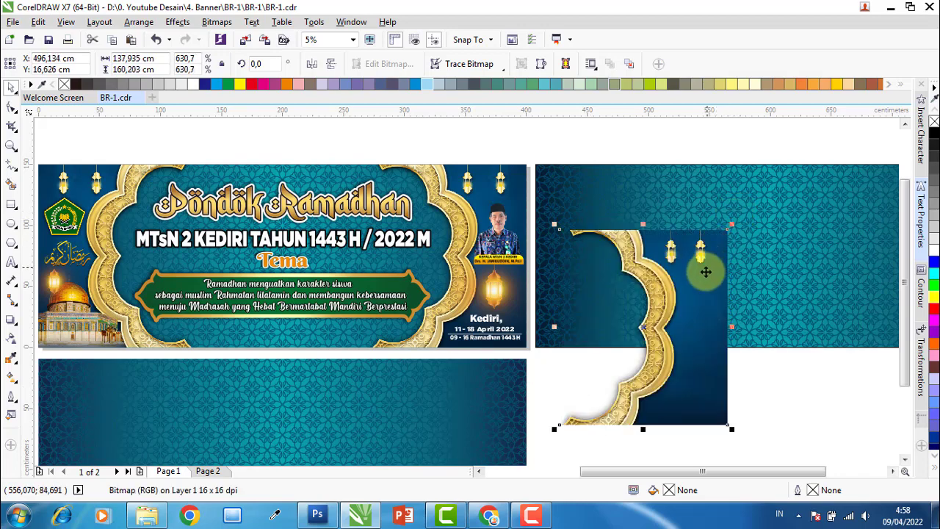
Align the gold frame image with the right and top edges of the patterned background beside the finished banner
{"action": "scroll", "coordinate": [705, 271], "scroll_direction": "up", "scroll_amount": 3}
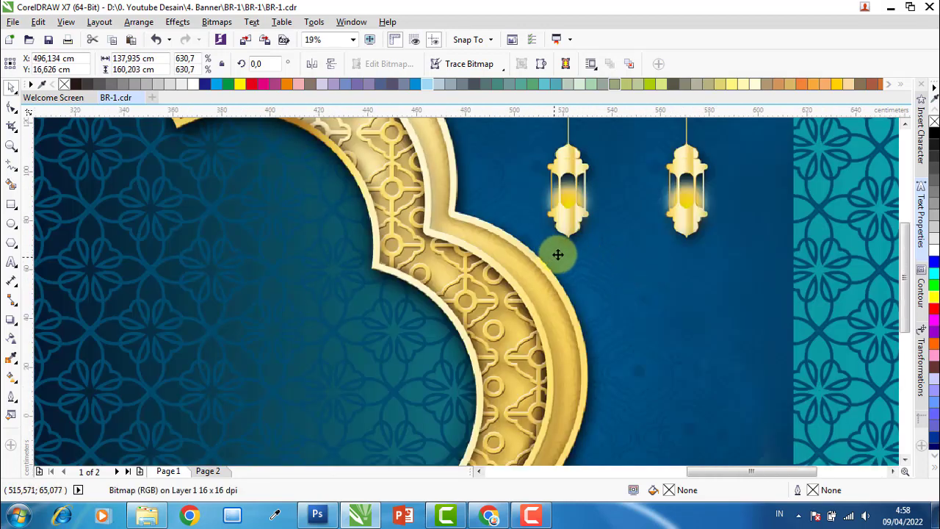
{"action": "scroll", "coordinate": [558, 255], "scroll_direction": "down", "scroll_amount": 2}
{"action": "scroll", "coordinate": [560, 254], "scroll_direction": "down", "scroll_amount": 2}
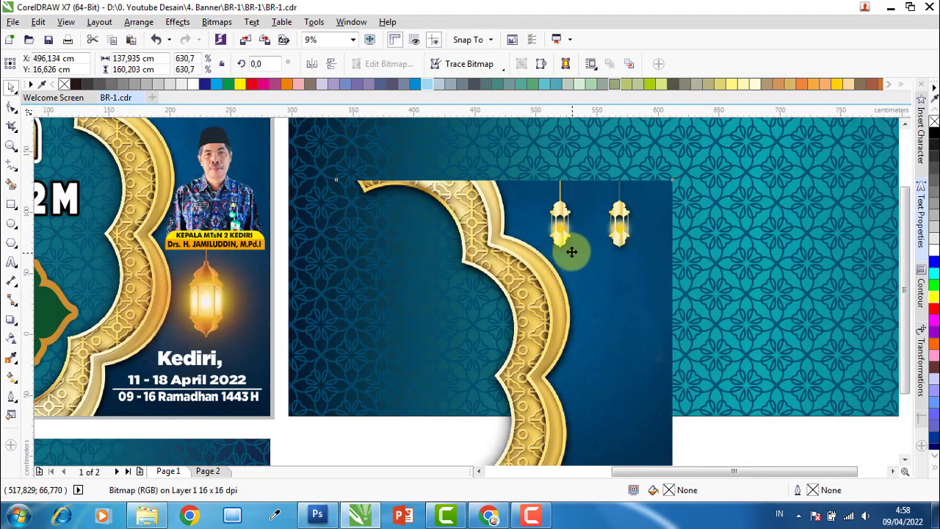
{"action": "scroll", "coordinate": [572, 252], "scroll_direction": "down", "scroll_amount": 2}
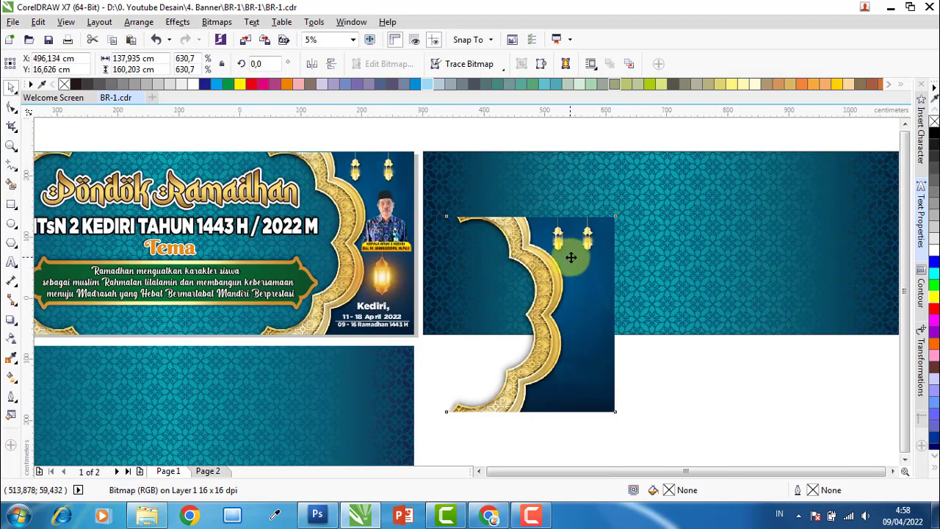
{"action": "scroll", "coordinate": [571, 257], "scroll_direction": "down", "scroll_amount": 2}
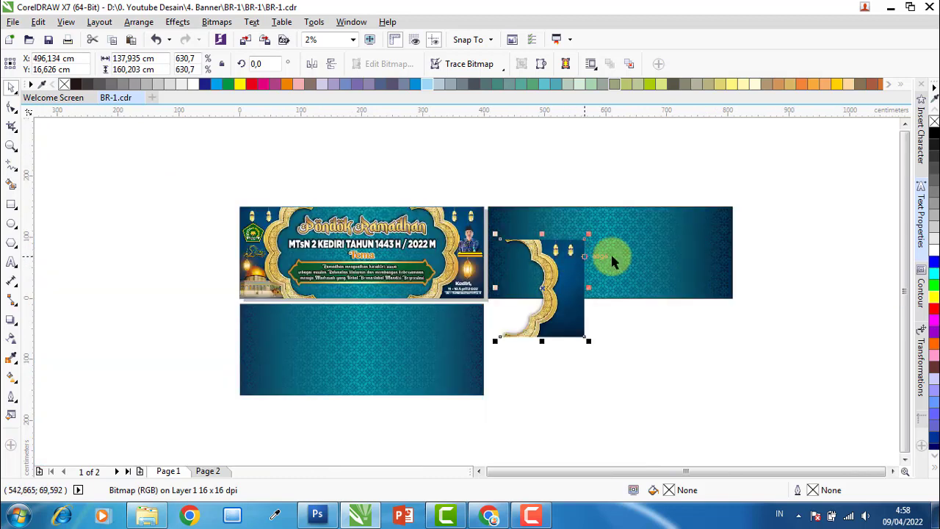
{"action": "left_click", "coordinate": [724, 219], "text": "shift"}
{"action": "key", "text": "r"}
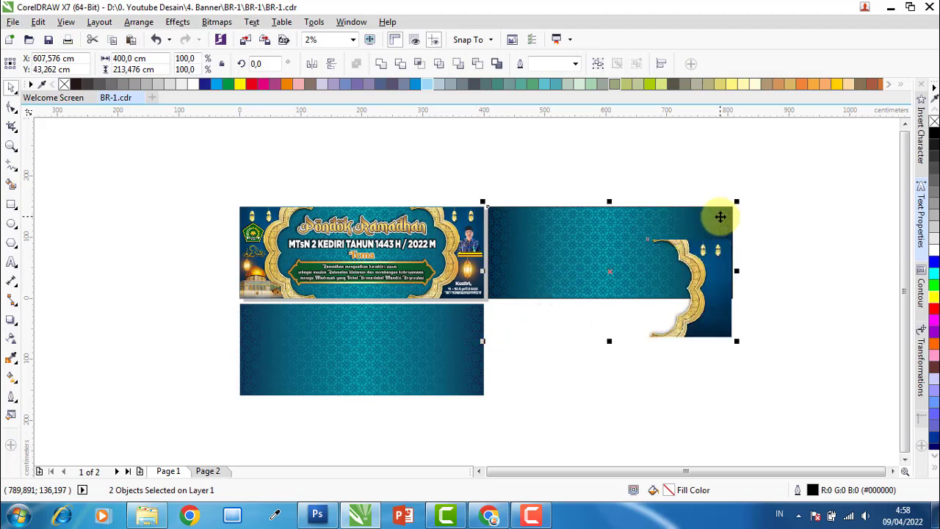
{"action": "key", "text": "t"}
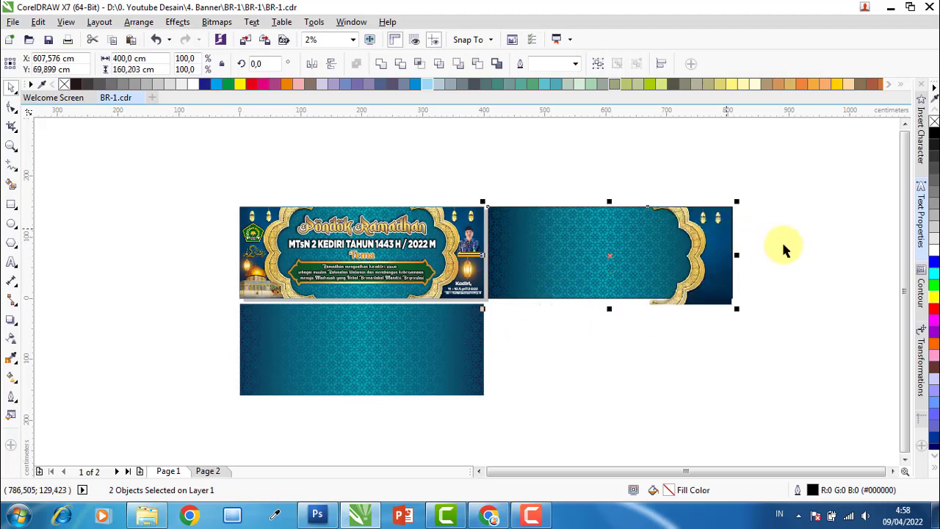
Scale the gold frame image proportionally to 150 cm high so that it fits the background's height, keeping its top-right corner fixed
{"action": "left_click", "coordinate": [782, 245]}
{"action": "left_click", "coordinate": [727, 256]}
{"action": "scroll", "coordinate": [715, 263], "scroll_direction": "up", "scroll_amount": 3}
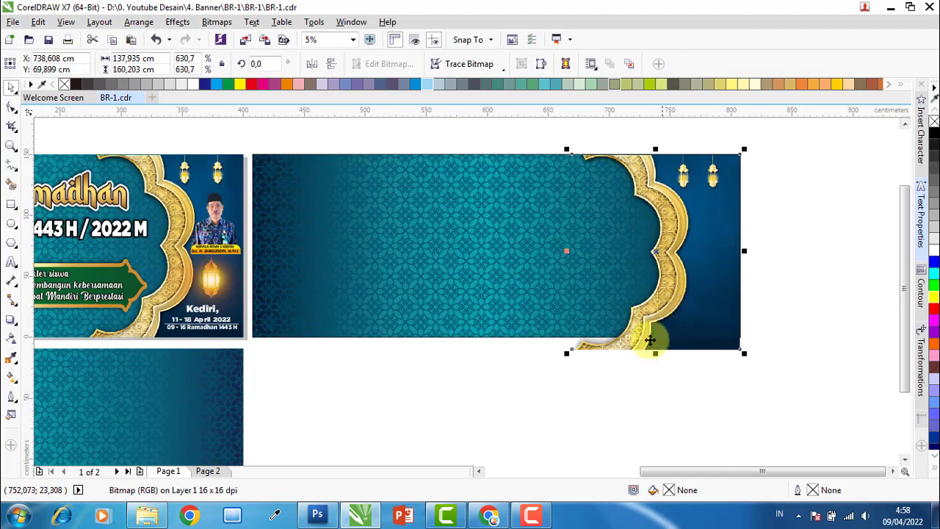
{"action": "left_click_drag", "start_coordinate": [519, 344], "coordinate": [540, 320]}
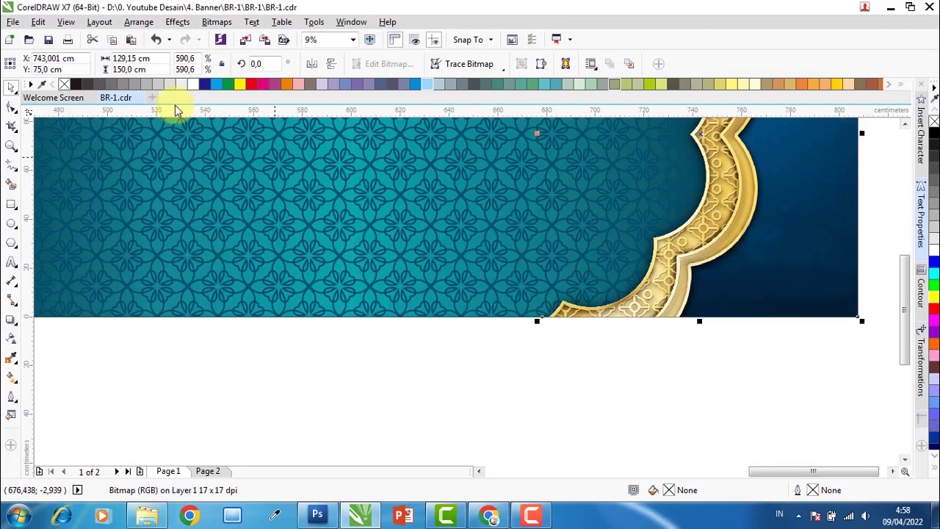
{"action": "left_click", "coordinate": [156, 69]}
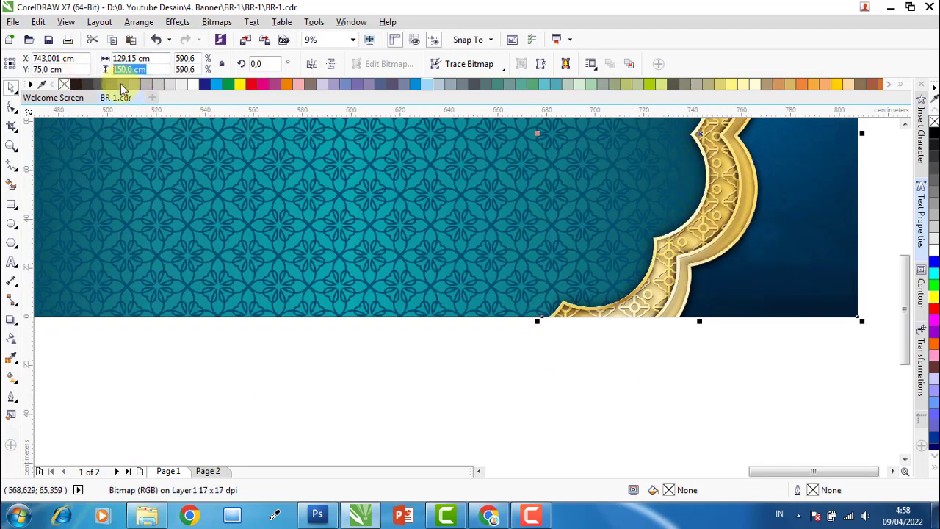
{"action": "left_click", "coordinate": [371, 360]}
{"action": "key", "text": "F3"}
Create a horizontally mirrored copy of the gold frame image directly beside the original
{"action": "left_click", "coordinate": [650, 202]}
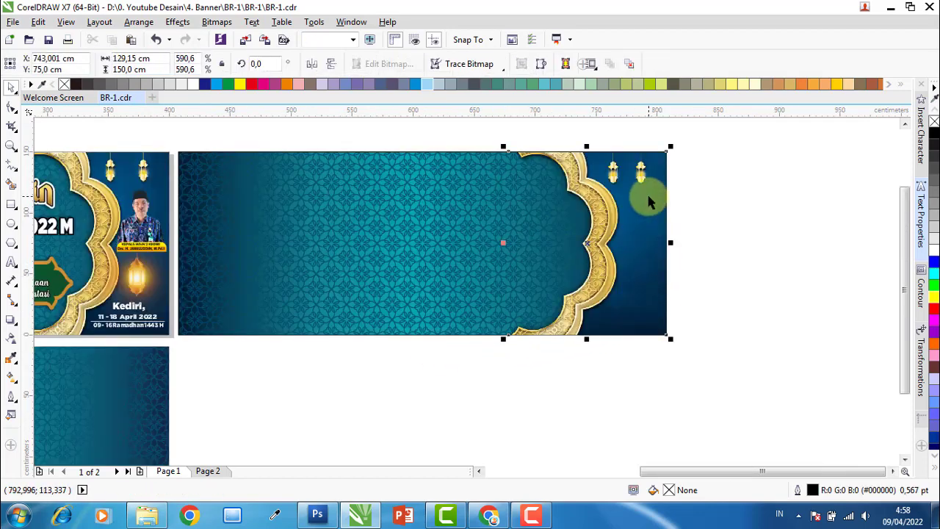
{"action": "left_click", "coordinate": [379, 204], "text": "shift"}
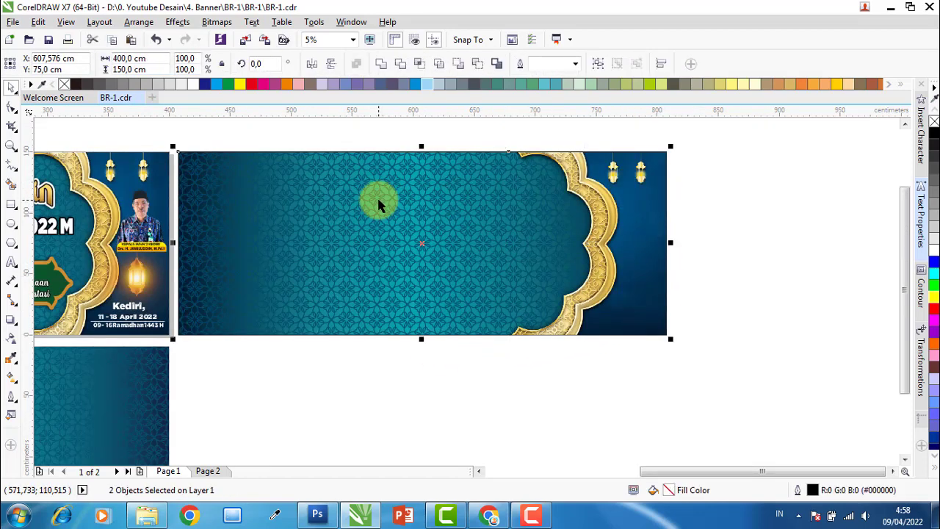
{"action": "left_click", "coordinate": [710, 211]}
{"action": "left_click", "coordinate": [639, 222]}
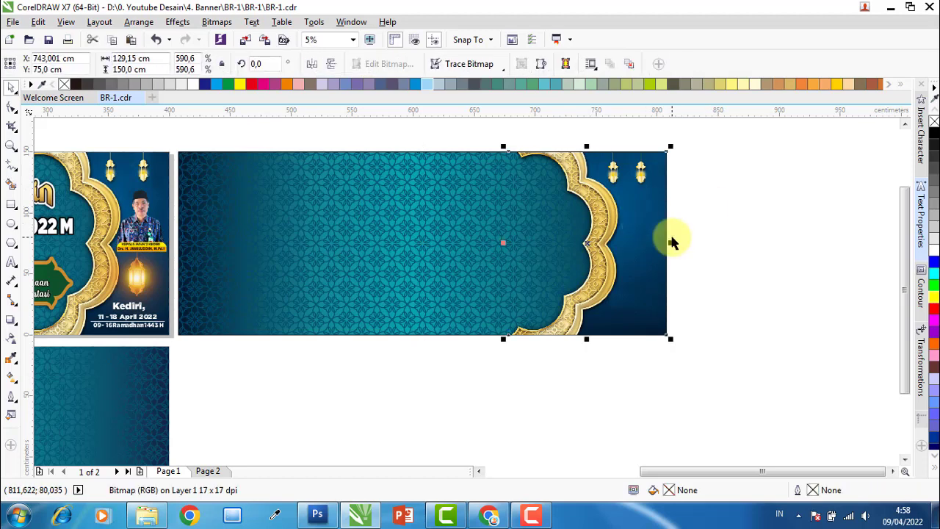
{"action": "left_click_drag", "start_coordinate": [670, 242], "coordinate": [436, 247]}
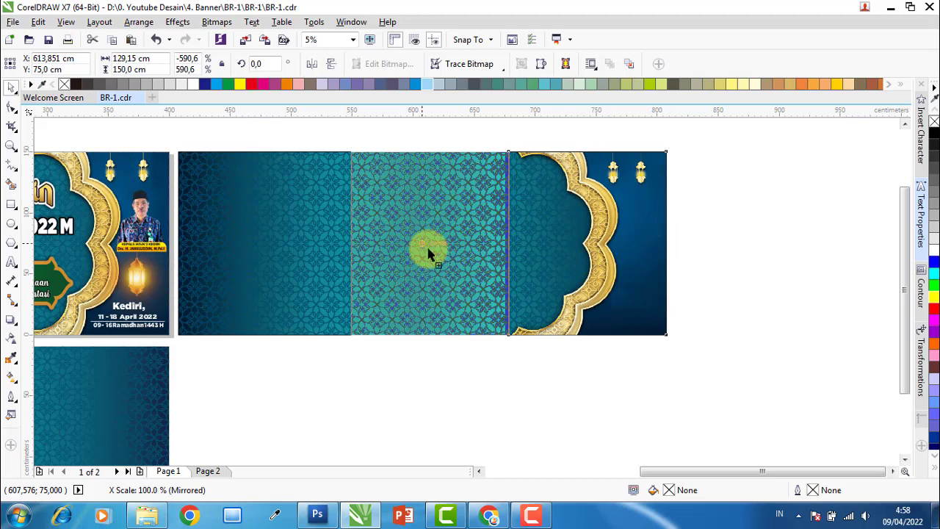
{"action": "left_click_drag", "start_coordinate": [430, 253], "coordinate": [430, 253]}
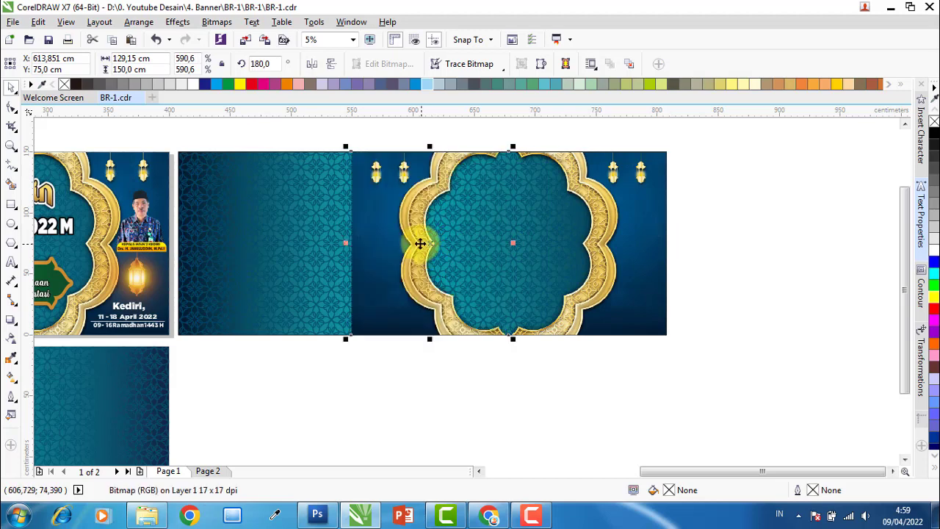
Align the mirrored frame copy with the left edge of the patterned background, centred vertically
{"action": "left_click", "coordinate": [225, 223], "text": "shift"}
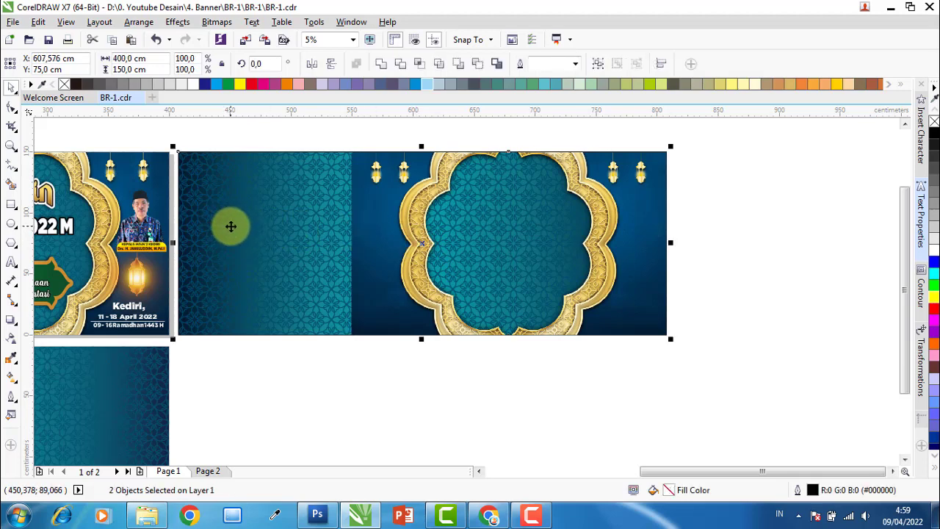
{"action": "key", "text": "e"}
{"action": "left_click", "coordinate": [377, 385]}
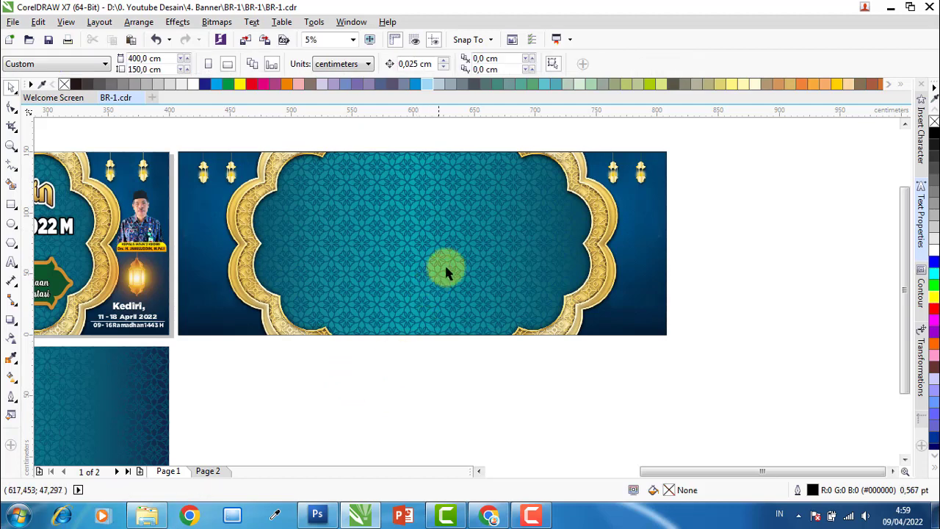
Bring logo image 5 from the BR-1 folder into the document and place it below the lanterns at the new banner's left side
{"action": "scroll", "coordinate": [360, 233], "scroll_direction": "down", "scroll_amount": 2}
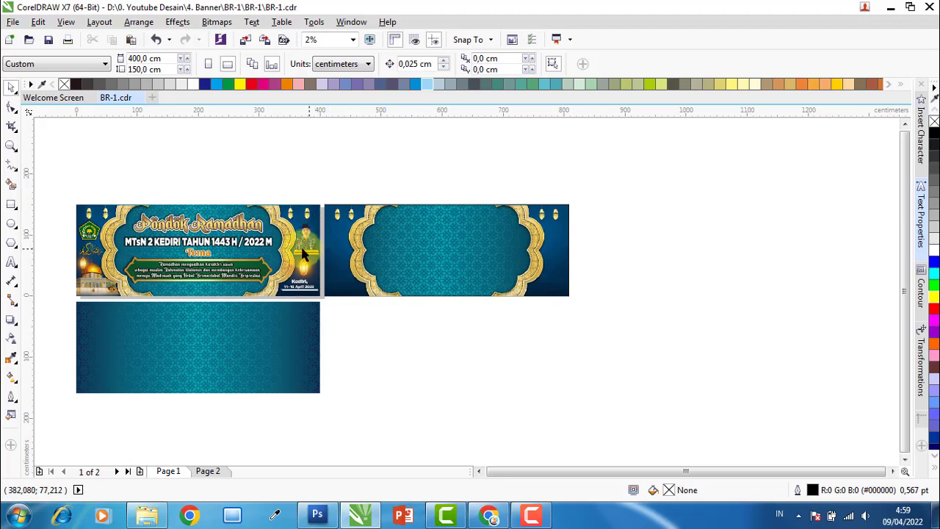
{"action": "scroll", "coordinate": [88, 231], "scroll_direction": "up", "scroll_amount": 2}
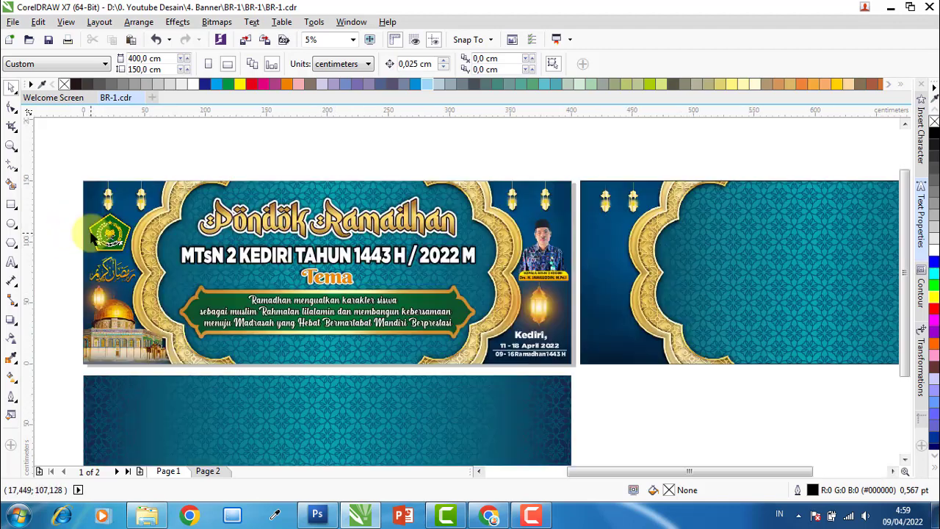
{"action": "left_click", "coordinate": [147, 514]}
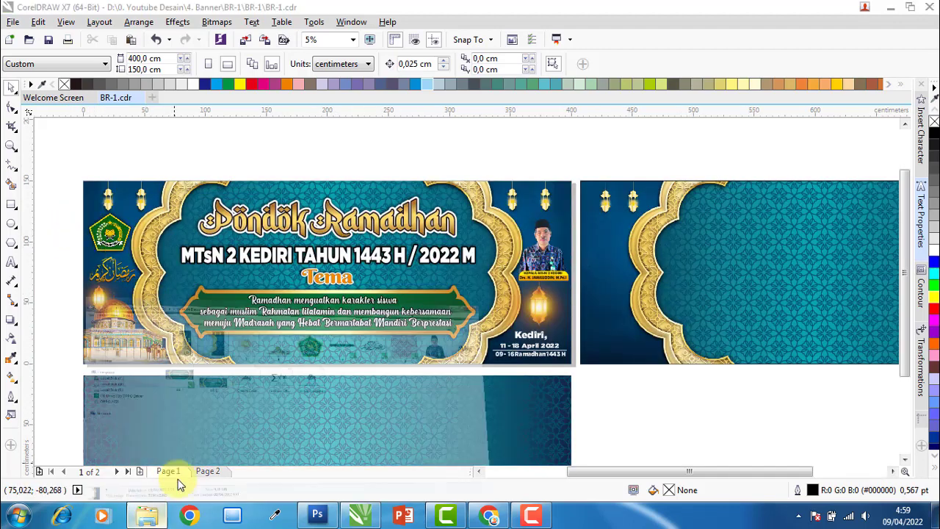
{"action": "left_click_drag", "start_coordinate": [518, 118], "coordinate": [539, 450]}
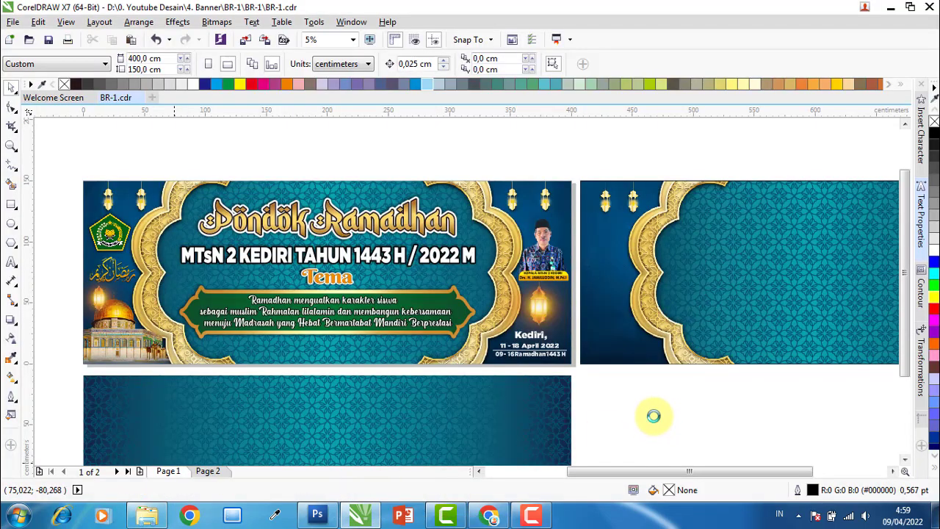
{"action": "left_click_drag", "start_coordinate": [655, 412], "coordinate": [497, 245]}
Enlarge the logo proportionally and centre it below the two lanterns, between the banner edge and the gold frame
{"action": "scroll", "coordinate": [668, 228], "scroll_direction": "up", "scroll_amount": 2}
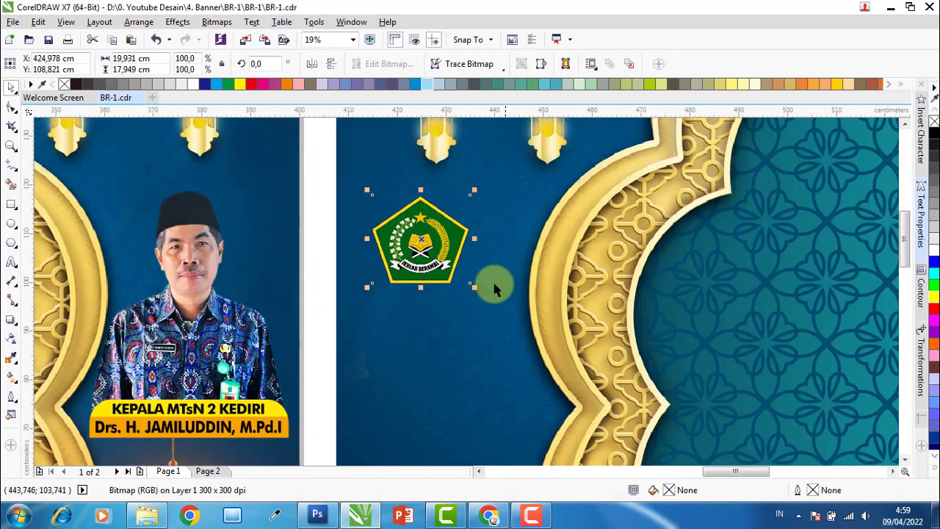
{"action": "left_click_drag", "start_coordinate": [477, 288], "coordinate": [535, 334]}
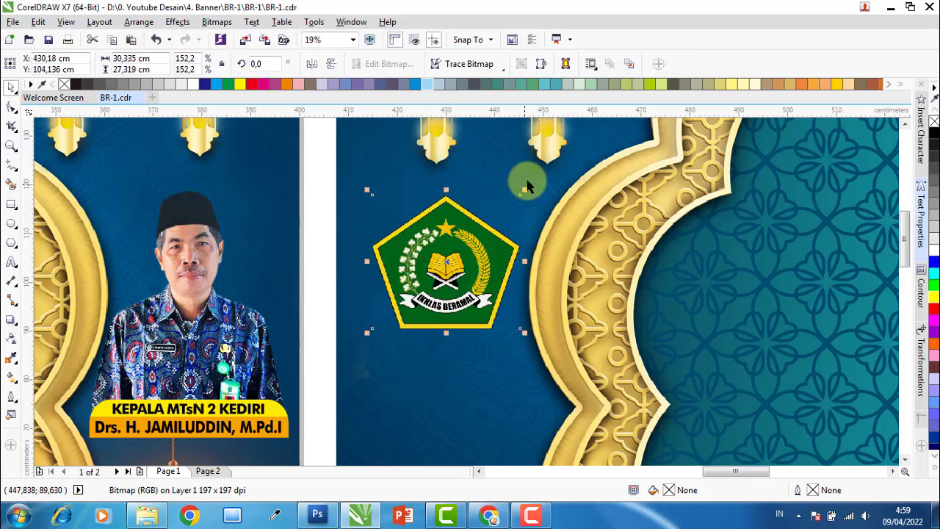
{"action": "left_click_drag", "start_coordinate": [523, 189], "coordinate": [539, 175]}
{"action": "left_click_drag", "start_coordinate": [452, 237], "coordinate": [463, 209]}
{"action": "scroll", "coordinate": [452, 202], "scroll_direction": "down", "scroll_amount": 2}
{"action": "left_click", "coordinate": [504, 374]}
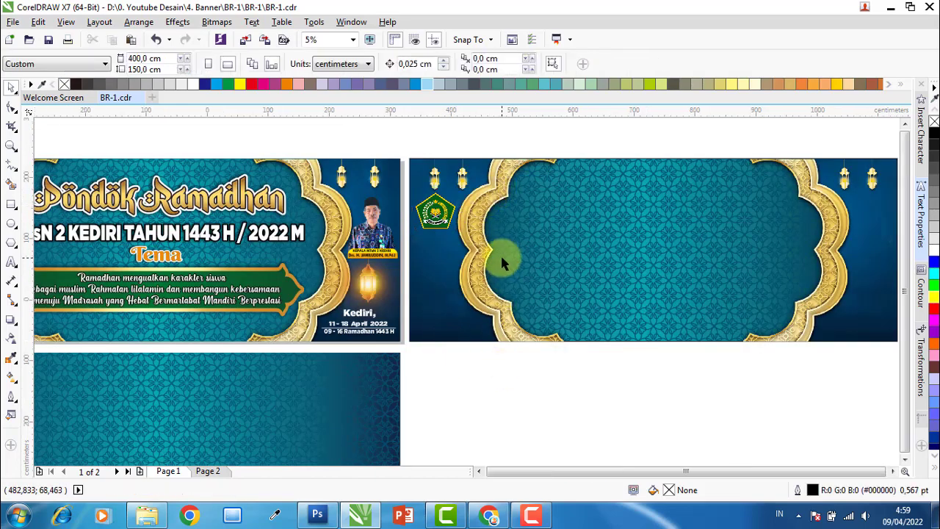
{"action": "scroll", "coordinate": [429, 263], "scroll_direction": "down", "scroll_amount": 2}
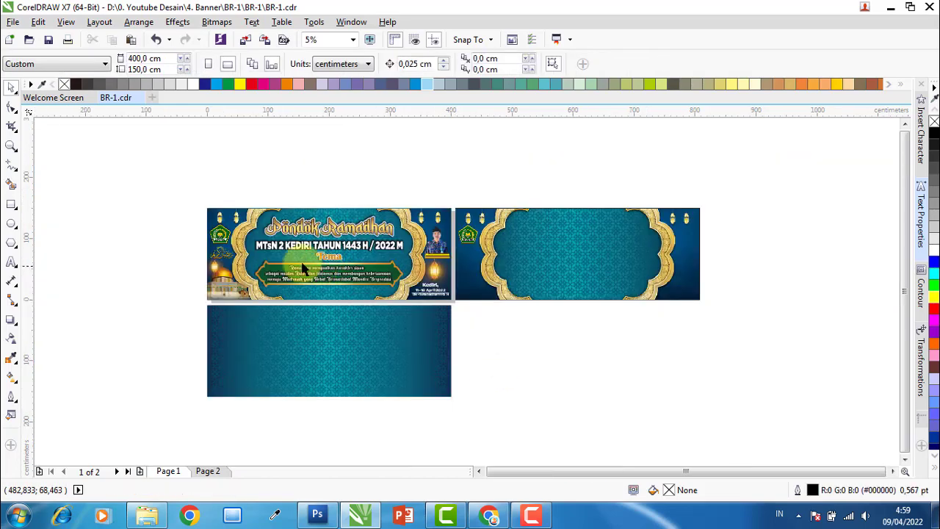
{"action": "scroll", "coordinate": [228, 261], "scroll_direction": "up", "scroll_amount": 2}
{"action": "left_click", "coordinate": [220, 254]}
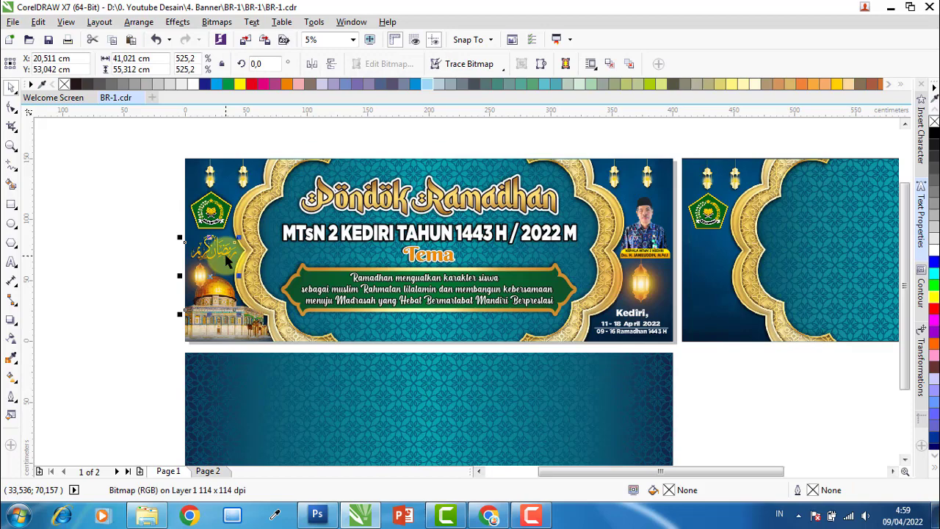
{"action": "left_click", "coordinate": [126, 246]}
{"action": "left_click_drag", "start_coordinate": [209, 246], "coordinate": [210, 250]}
{"action": "left_click", "coordinate": [137, 295]}
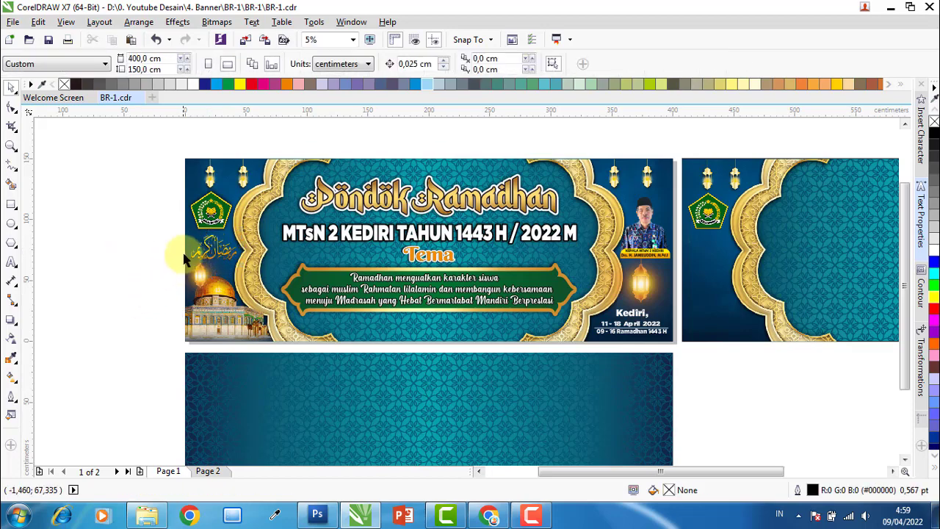
Import the Arabic calligraphy from file 7 in the BR-1 folder and size it to about 45.4 x 21.2 cm outside the finished banner's left edge
{"action": "scroll", "coordinate": [196, 250], "scroll_direction": "up", "scroll_amount": 1}
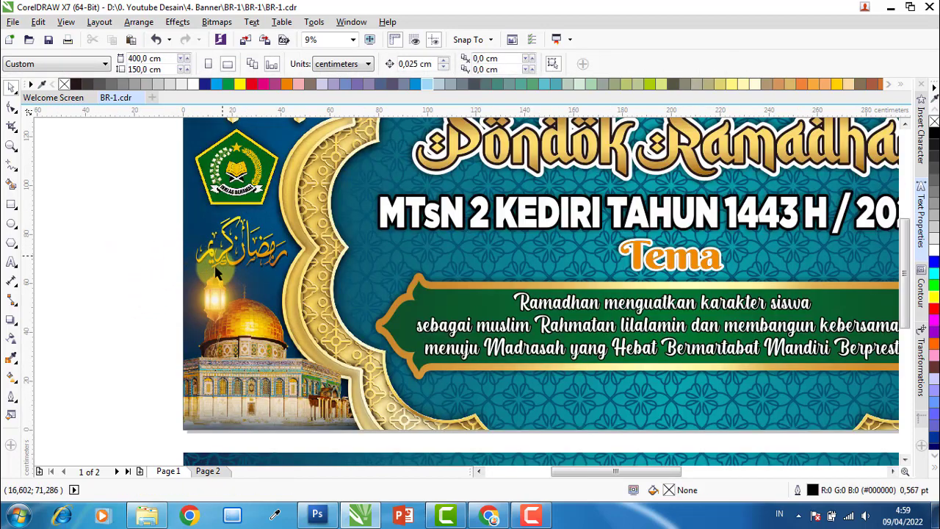
{"action": "left_click", "coordinate": [149, 518]}
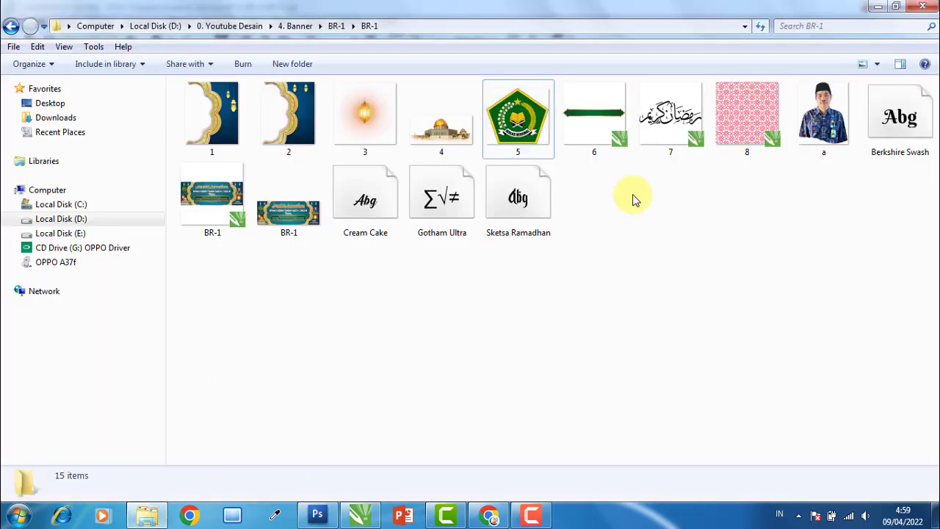
{"action": "left_click", "coordinate": [672, 132]}
{"action": "left_click_drag", "start_coordinate": [672, 132], "coordinate": [126, 222]}
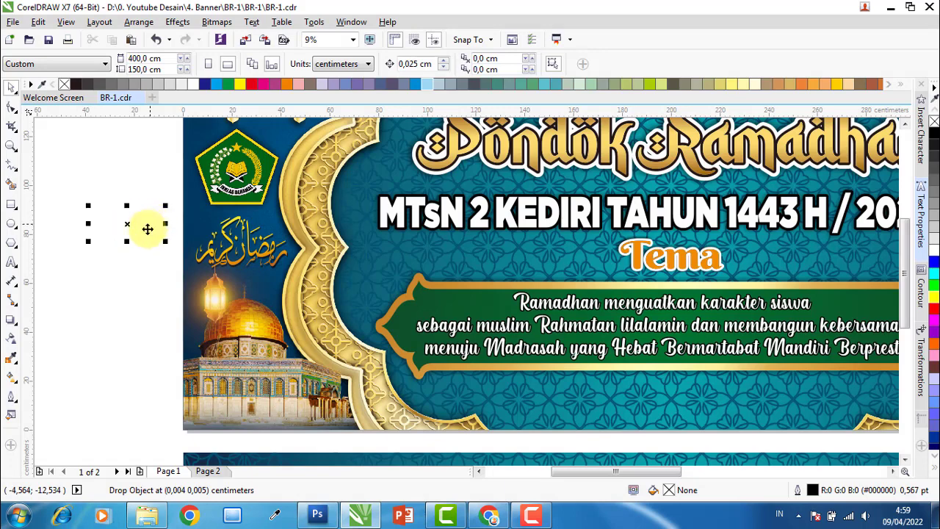
{"action": "mouse_move", "coordinate": [162, 238]}
{"action": "left_mouse_down"}
{"action": "mouse_move", "coordinate": [198, 271]}
{"action": "mouse_move", "coordinate": [168, 241]}
{"action": "mouse_move", "coordinate": [149, 250]}
{"action": "left_mouse_up"}
{"action": "left_click", "coordinate": [69, 221]}
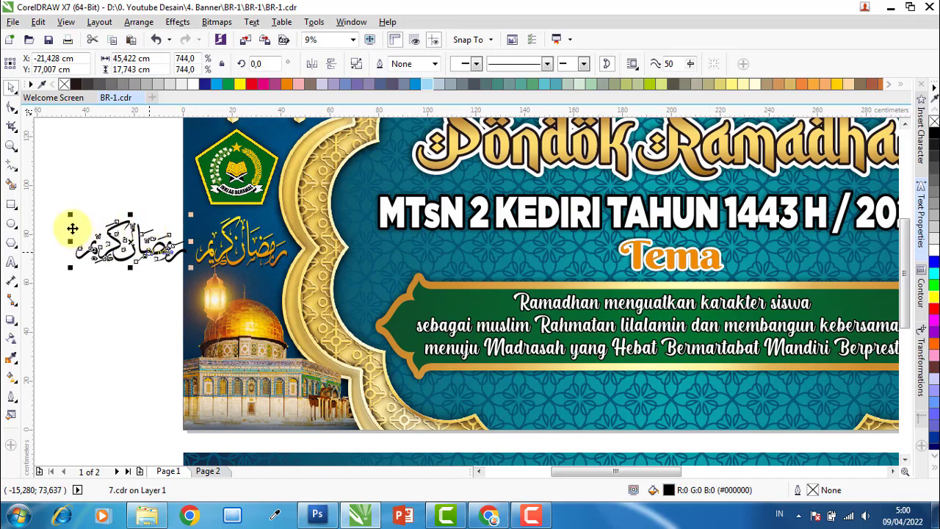
{"action": "scroll", "coordinate": [60, 232], "scroll_direction": "up", "scroll_amount": 2}
{"action": "left_click_drag", "start_coordinate": [196, 221], "coordinate": [188, 264]}
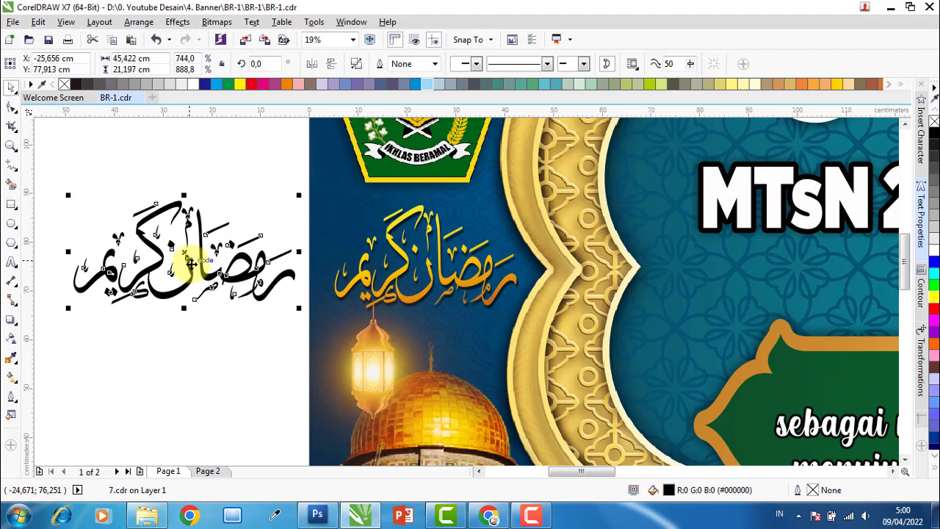
Change the calligraphy's solid black fill to a linear fountain fill rotated by -40°
{"action": "double_click", "coordinate": [670, 493]}
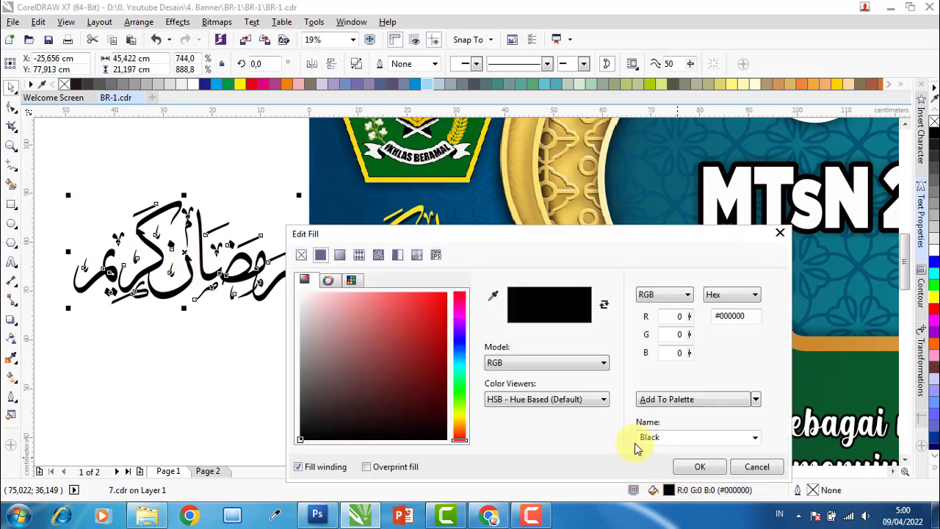
{"action": "left_click", "coordinate": [339, 254]}
{"action": "left_click_drag", "start_coordinate": [397, 236], "coordinate": [332, 313]}
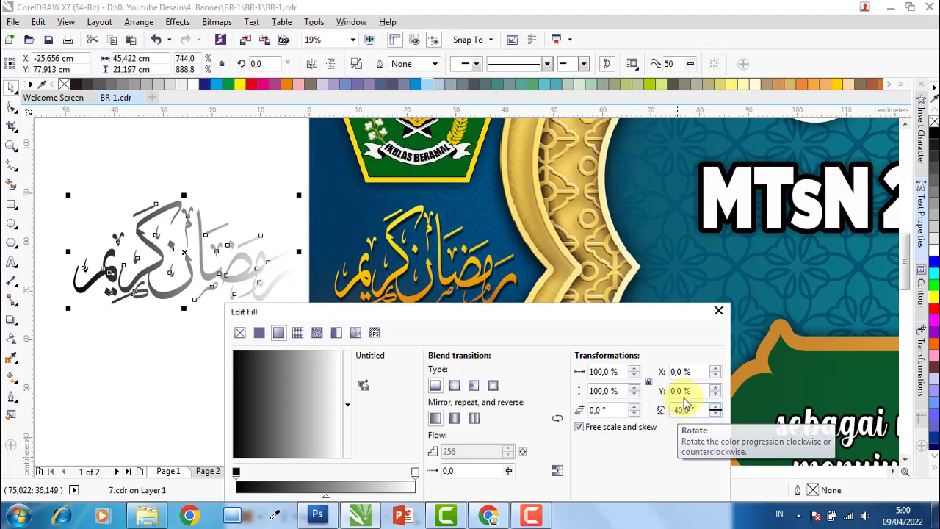
{"action": "key", "text": "Return"}
{"action": "left_click_drag", "start_coordinate": [560, 327], "coordinate": [819, 163]}
{"action": "left_click_drag", "start_coordinate": [674, 157], "coordinate": [776, 142]}
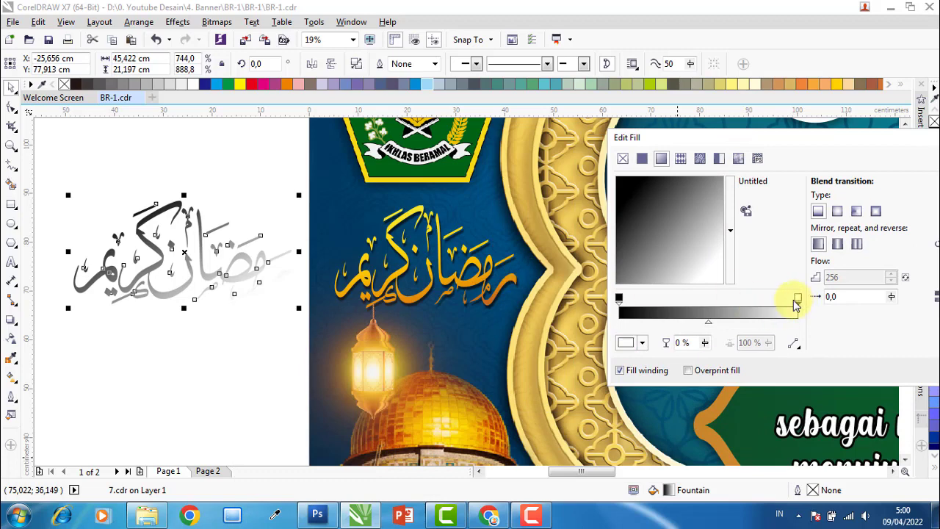
Sample the finished banner's calligraphy for the gradient ends: orange #C76B1A for the end node and yellow #F9E329 for the start node
{"action": "left_click", "coordinate": [628, 344]}
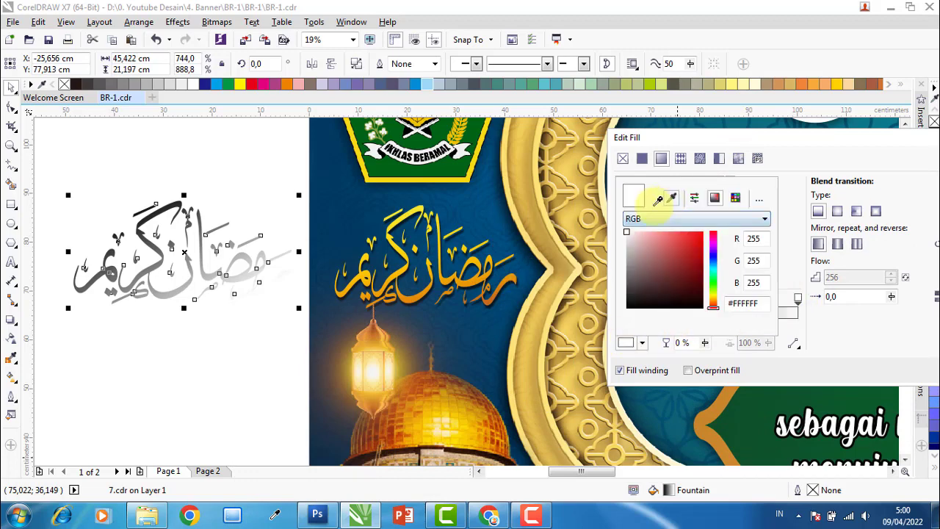
{"action": "left_click", "coordinate": [492, 301]}
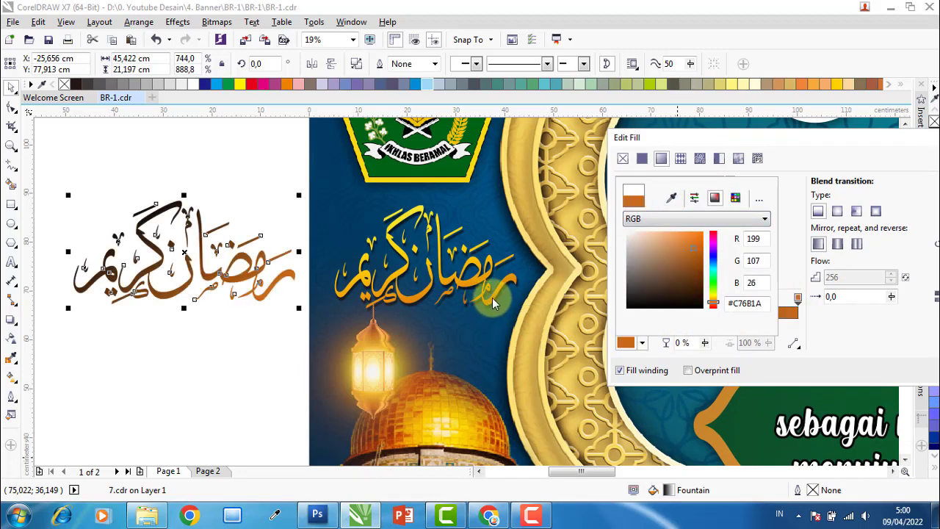
{"action": "left_click", "coordinate": [837, 328]}
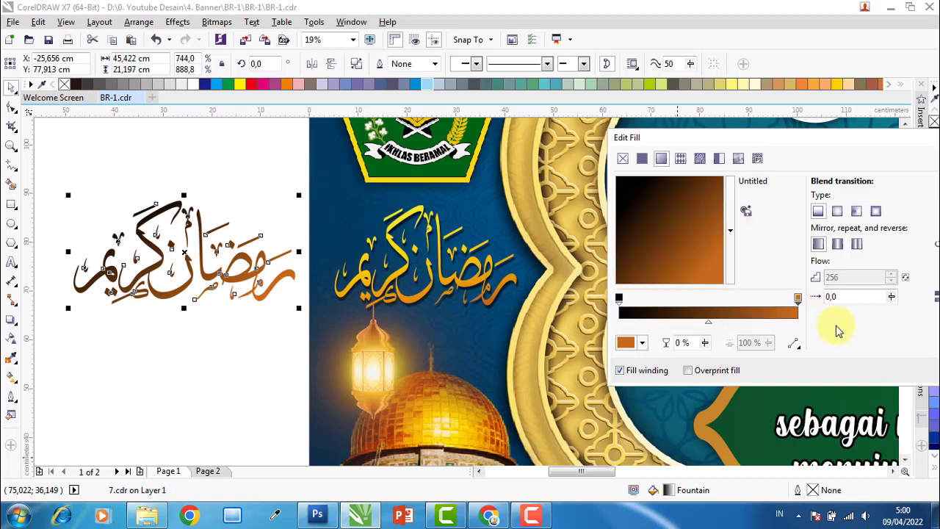
{"action": "left_click", "coordinate": [626, 343]}
{"action": "left_click", "coordinate": [672, 198]}
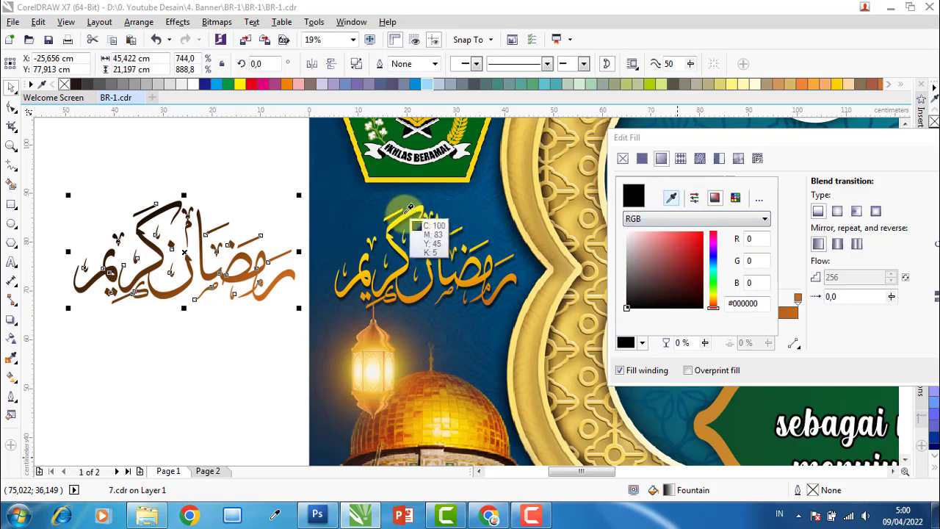
{"action": "left_click", "coordinate": [406, 219]}
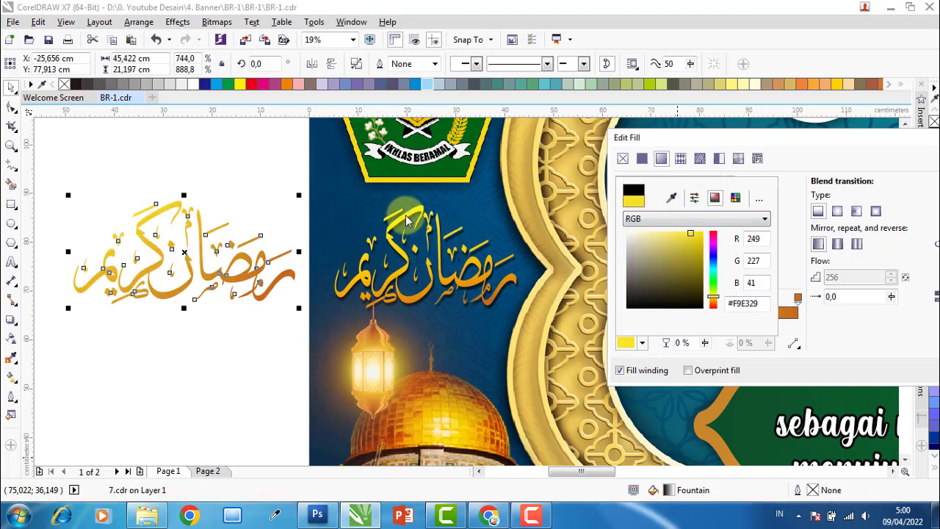
{"action": "left_click", "coordinate": [861, 330]}
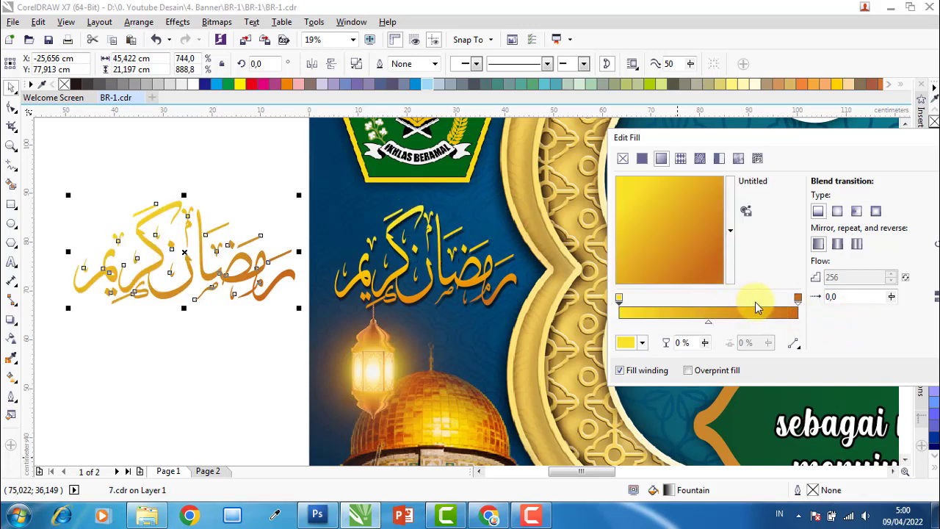
Add intermediate gradient nodes, yellow at 15% and orange at 62%, and apply the fountain fill to the calligraphy
{"action": "double_click", "coordinate": [779, 307]}
{"action": "left_click_drag", "start_coordinate": [776, 297], "coordinate": [703, 298]}
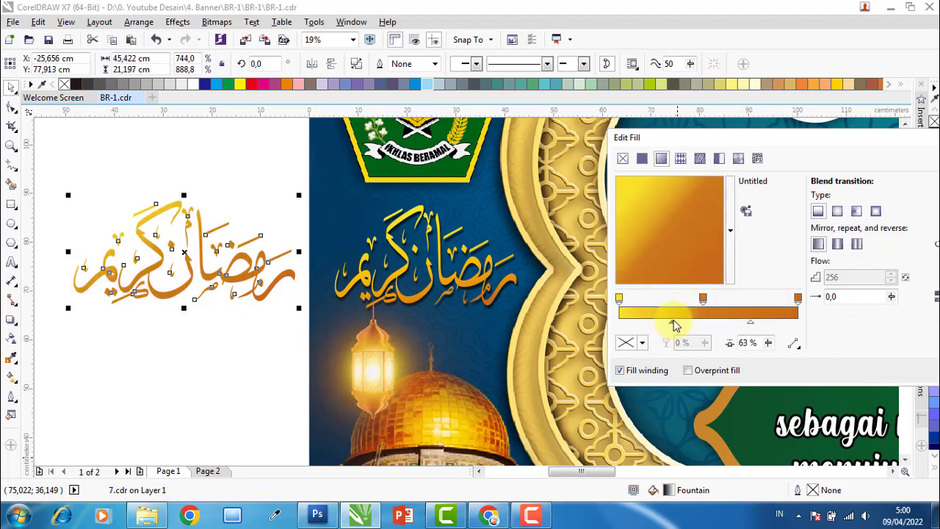
{"action": "double_click", "coordinate": [627, 306]}
{"action": "left_click_drag", "start_coordinate": [642, 304], "coordinate": [650, 303]}
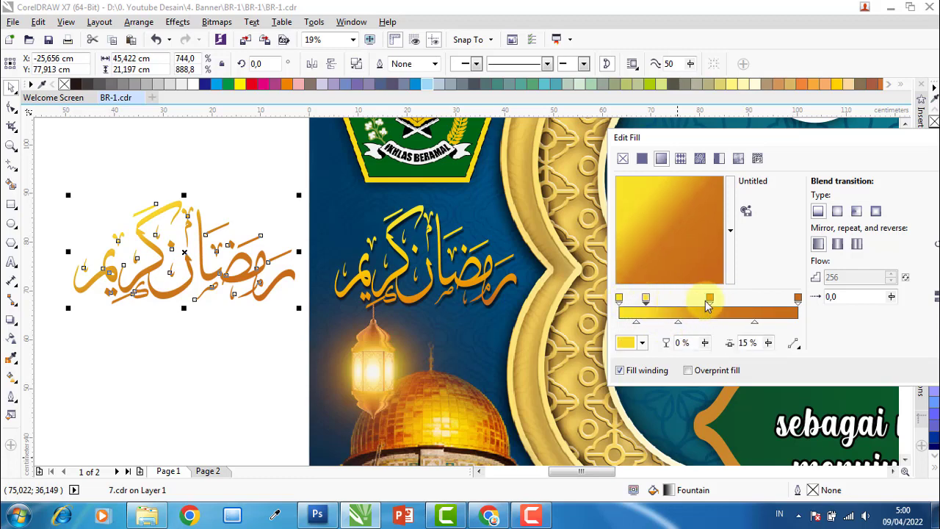
{"action": "left_click_drag", "start_coordinate": [717, 303], "coordinate": [733, 304]}
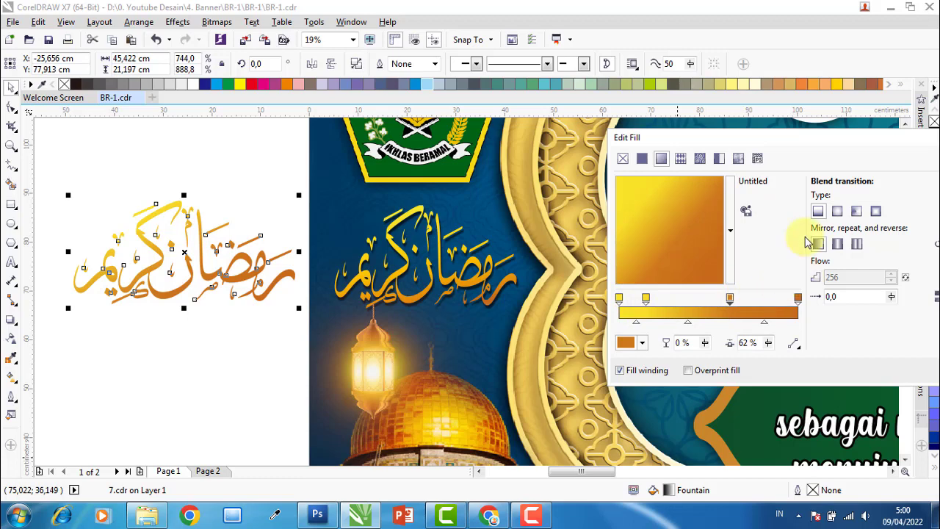
{"action": "left_click", "coordinate": [857, 140]}
{"action": "left_click", "coordinate": [753, 388]}
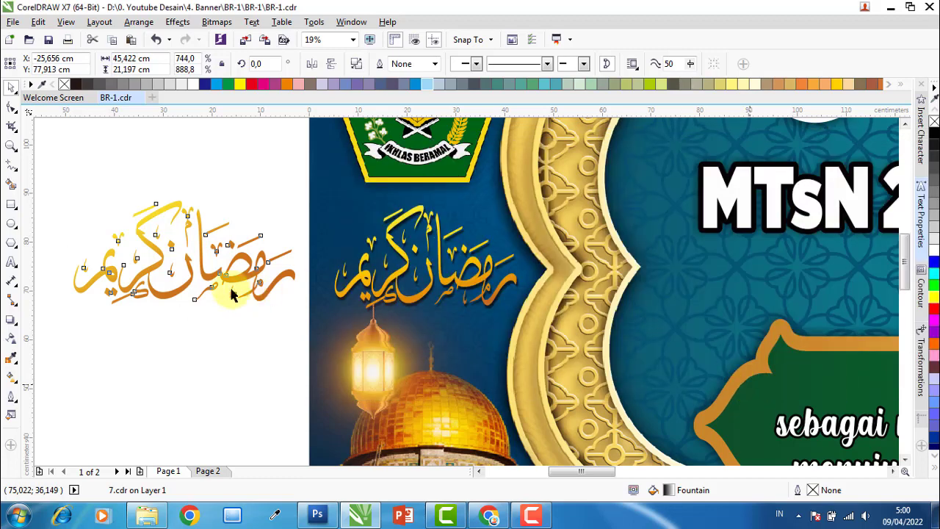
Add a drop shadow to the gold calligraphy with the Flat Bottom Right preset and black as its colour
{"action": "left_click", "coordinate": [11, 320]}
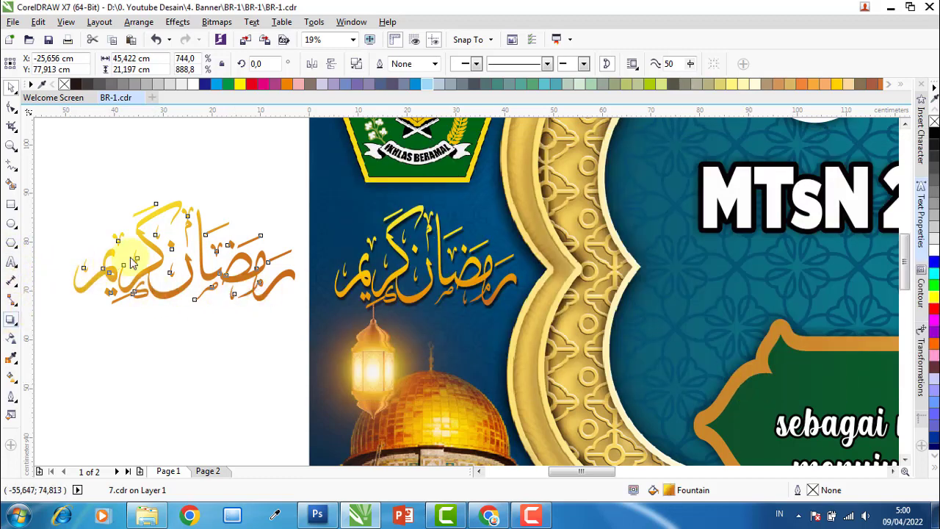
{"action": "left_click_drag", "start_coordinate": [143, 235], "coordinate": [186, 262]}
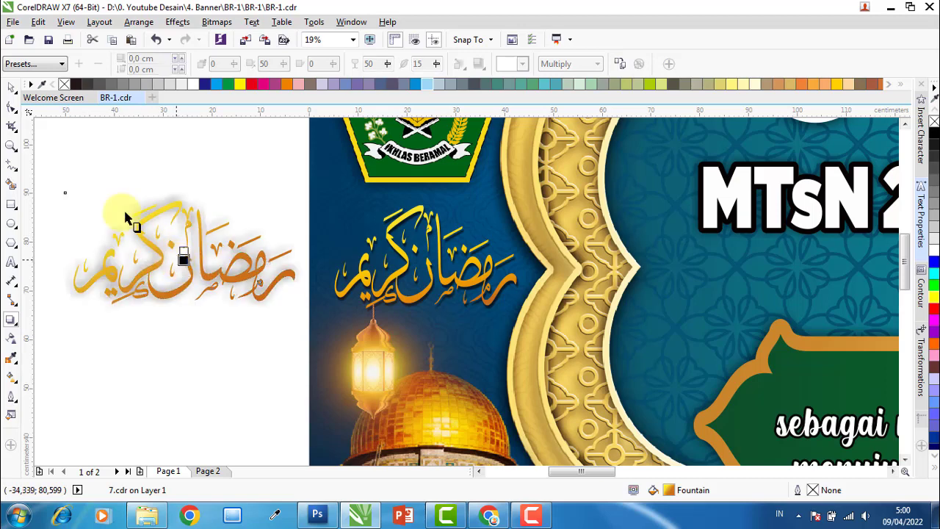
{"action": "left_click", "coordinate": [33, 64]}
{"action": "left_click", "coordinate": [44, 88]}
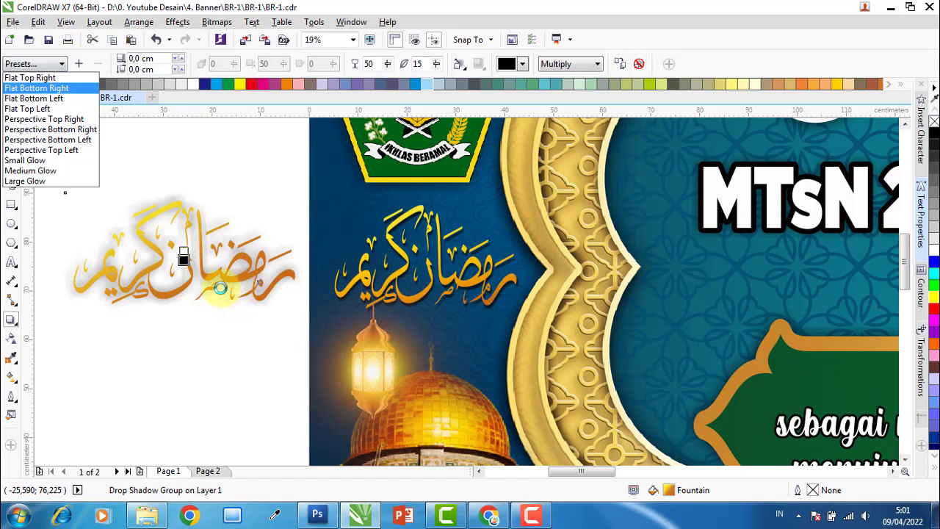
{"action": "left_click", "coordinate": [522, 64]}
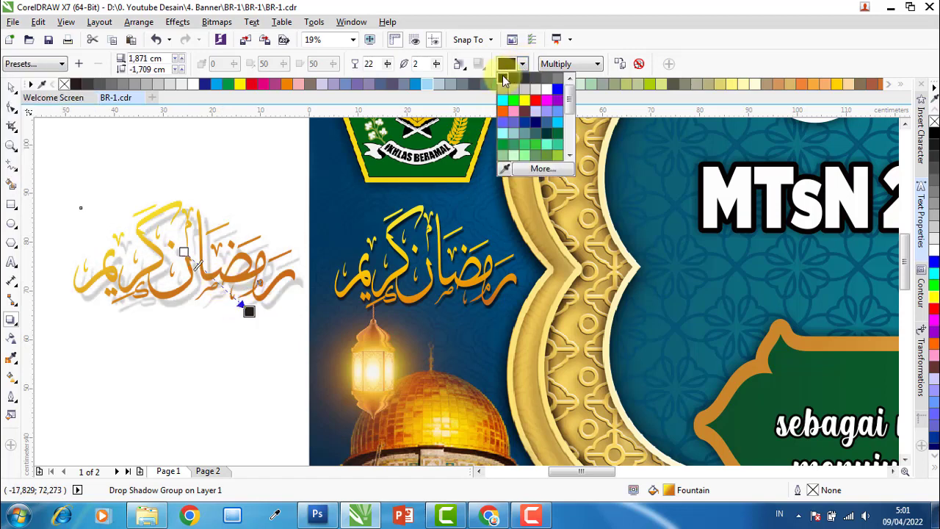
{"action": "left_click", "coordinate": [502, 77]}
Reduce the shadow offset to about 0.627 cm horizontally and -0.615 cm vertically, and set its opacity to 90
{"action": "left_click_drag", "start_coordinate": [243, 310], "coordinate": [242, 308]}
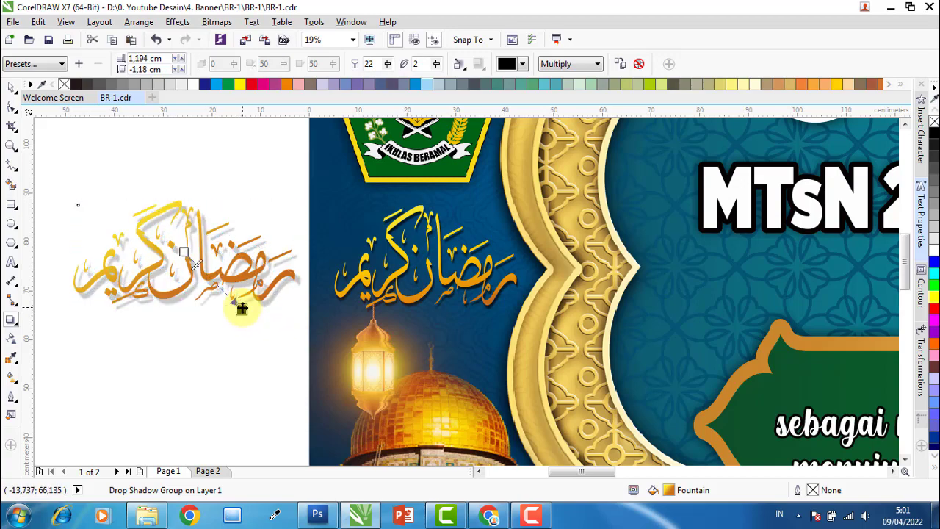
{"action": "scroll", "coordinate": [243, 308], "scroll_direction": "up", "scroll_amount": 2}
{"action": "left_click_drag", "start_coordinate": [241, 311], "coordinate": [236, 307]}
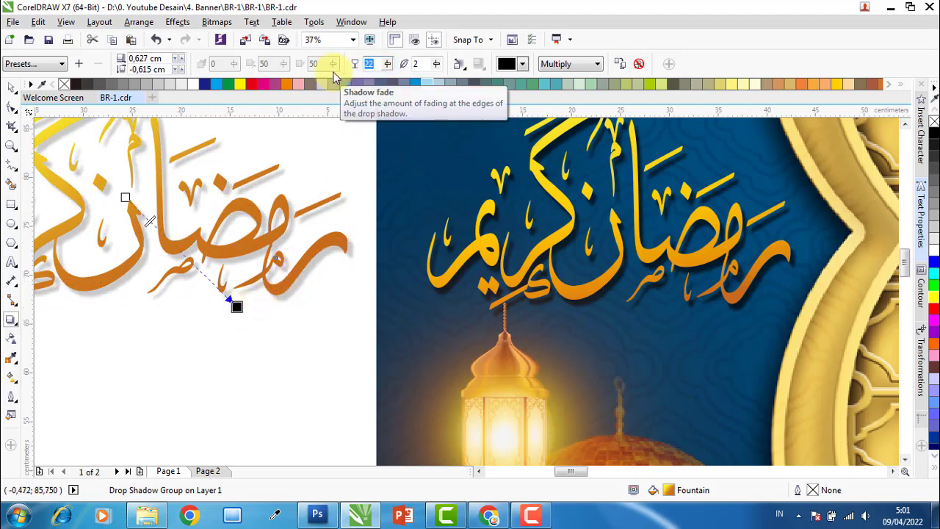
{"action": "type", "text": "90"}
{"action": "key", "text": "Return"}
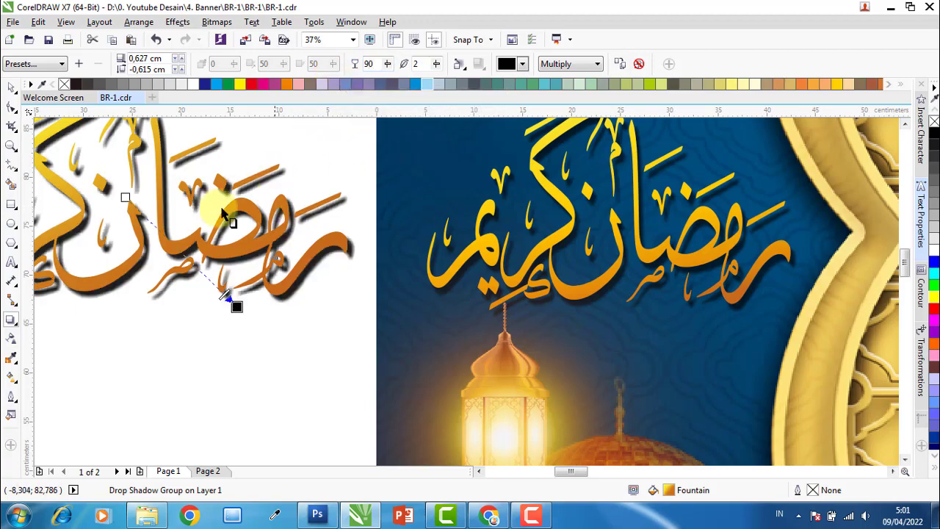
Move the shadowed calligraphy below the new banner's logo and narrow it horizontally to about 91% of its width
{"action": "scroll", "coordinate": [213, 246], "scroll_direction": "down", "scroll_amount": 2}
{"action": "left_click", "coordinate": [11, 86]}
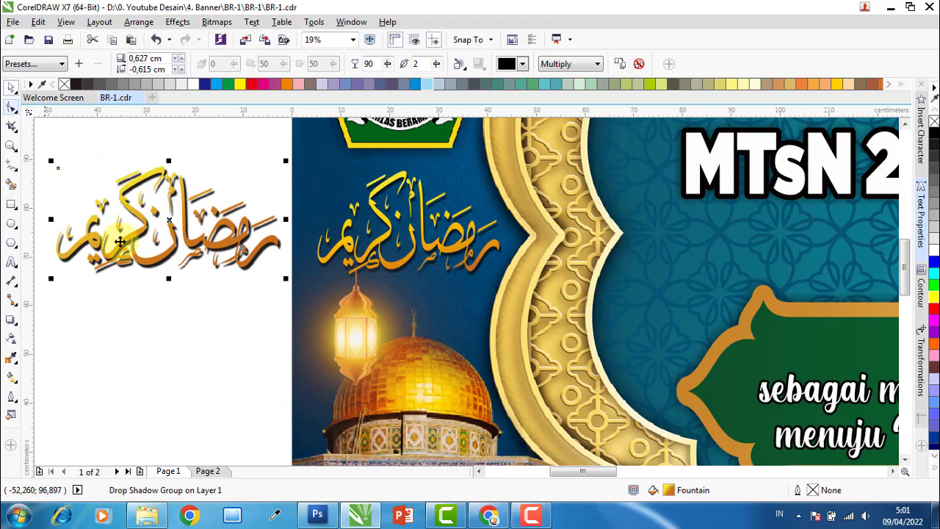
{"action": "left_click", "coordinate": [143, 283]}
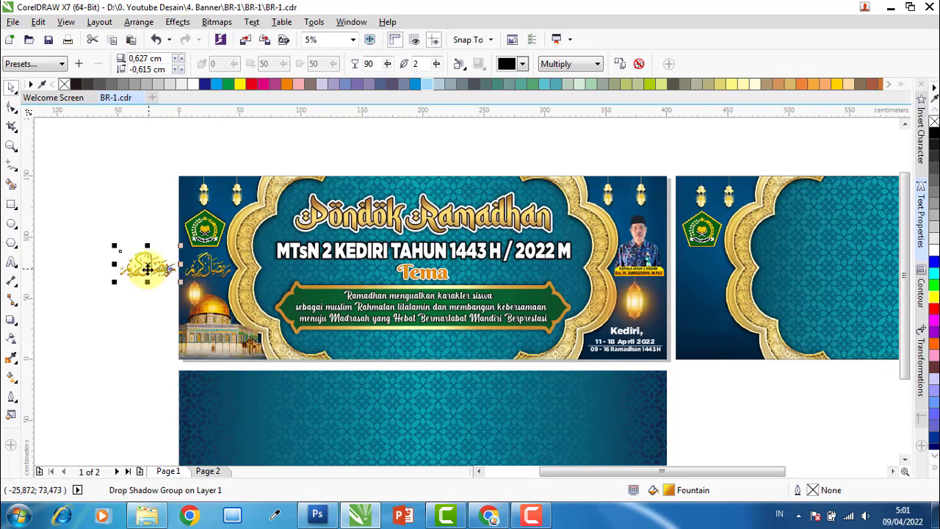
{"action": "left_click_drag", "start_coordinate": [143, 266], "coordinate": [735, 266]}
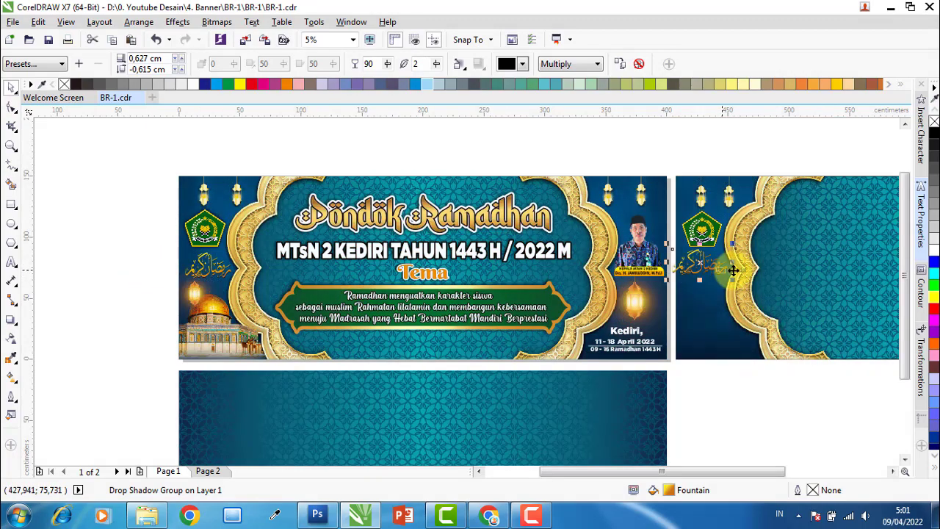
{"action": "scroll", "coordinate": [735, 268], "scroll_direction": "up", "scroll_amount": 4}
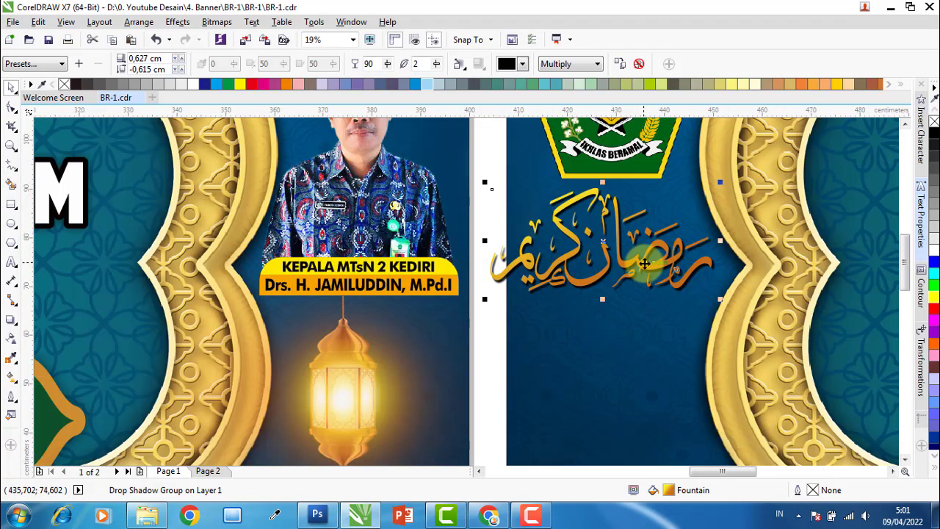
{"action": "left_click_drag", "start_coordinate": [645, 263], "coordinate": [652, 271]}
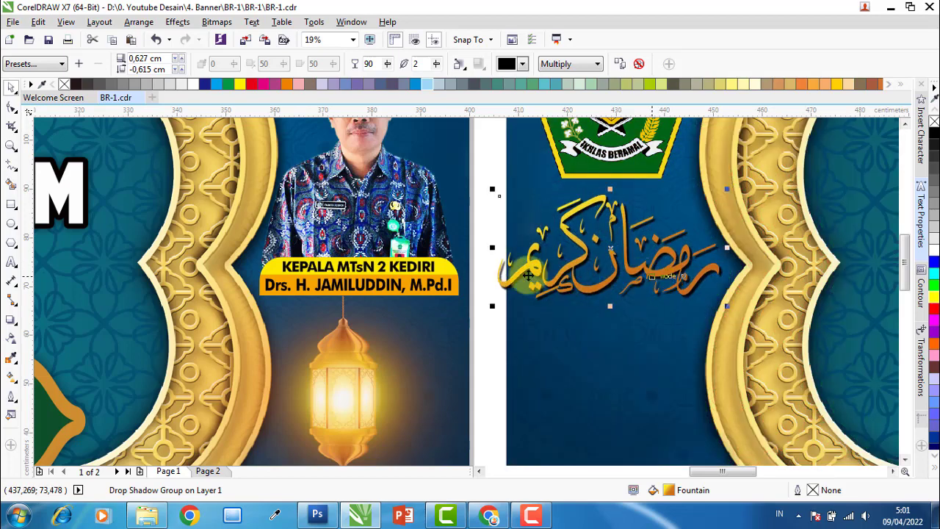
{"action": "left_click_drag", "start_coordinate": [494, 248], "coordinate": [514, 252]}
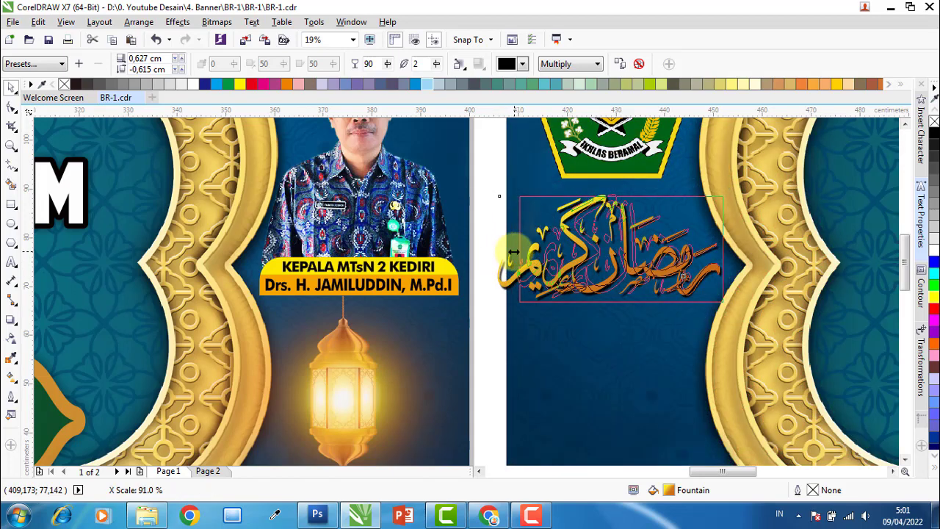
{"action": "key", "text": "Escape"}
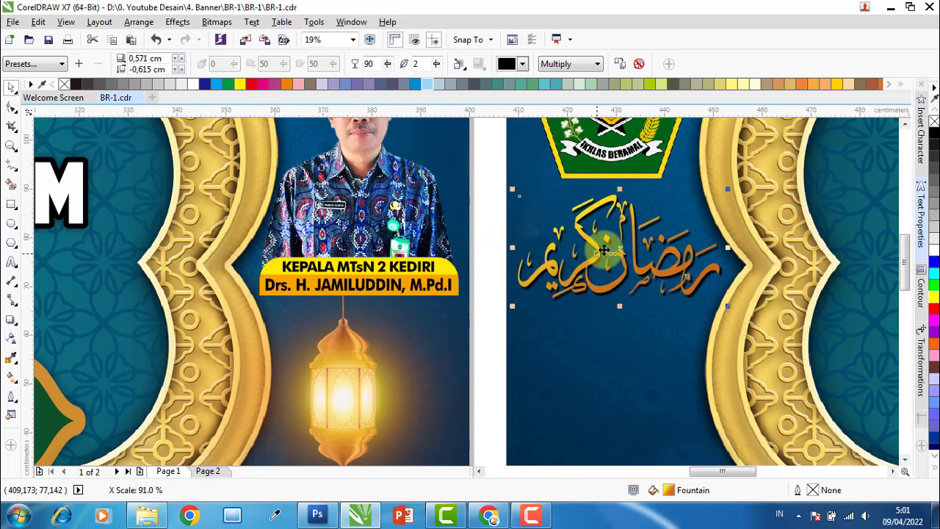
Bring the golden-domed mosque image from the file folder into the document at the new banner's lower-left corner
{"action": "scroll", "coordinate": [617, 250], "scroll_direction": "down", "scroll_amount": 1}
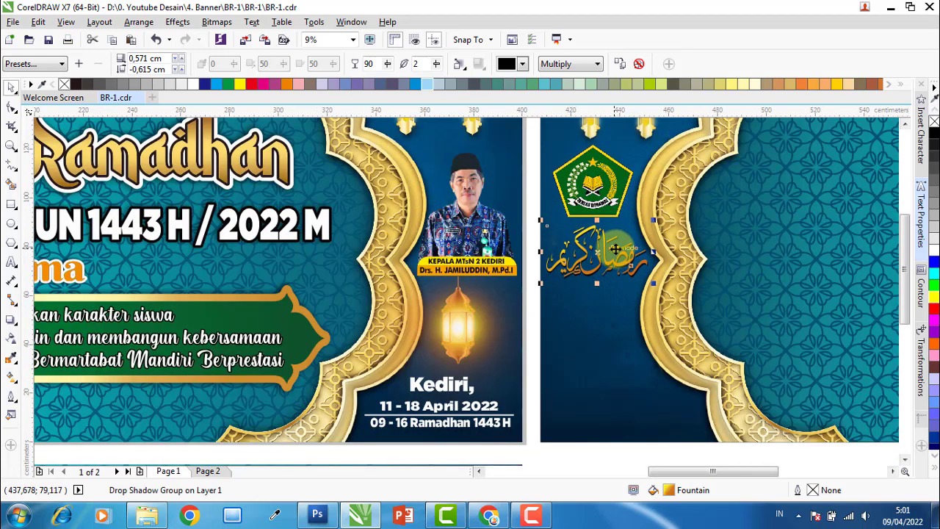
{"action": "scroll", "coordinate": [613, 253], "scroll_direction": "down", "scroll_amount": 1}
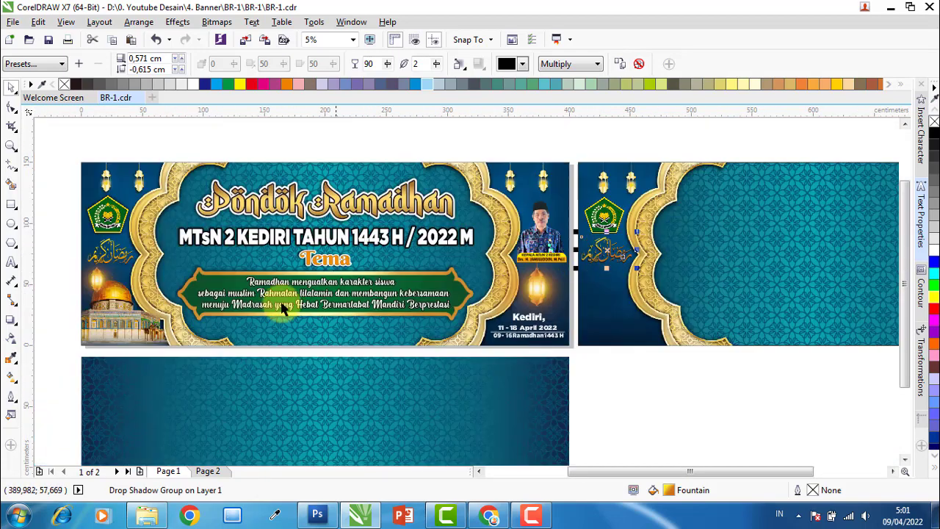
{"action": "left_click", "coordinate": [44, 313]}
{"action": "key", "text": "alt+Tab"}
{"action": "left_click_drag", "start_coordinate": [441, 138], "coordinate": [446, 311]}
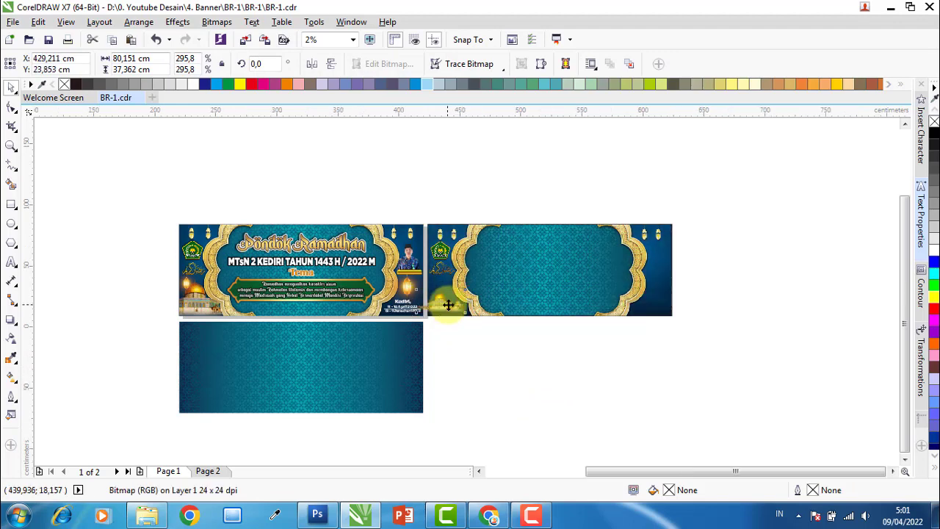
Enlarge the mosque image proportionally to about 151.9 x 70.8 cm, overlapping the new banner's lower-left corner
{"action": "scroll", "coordinate": [445, 310], "scroll_direction": "up", "scroll_amount": 3}
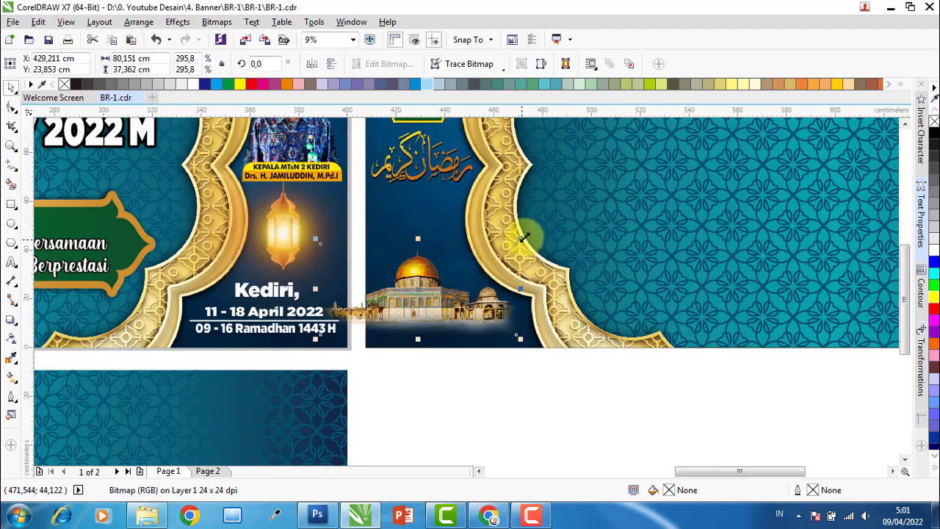
{"action": "left_click_drag", "start_coordinate": [523, 242], "coordinate": [606, 192]}
{"action": "left_click_drag", "start_coordinate": [321, 336], "coordinate": [249, 369]}
{"action": "scroll", "coordinate": [504, 319], "scroll_direction": "down", "scroll_amount": 2}
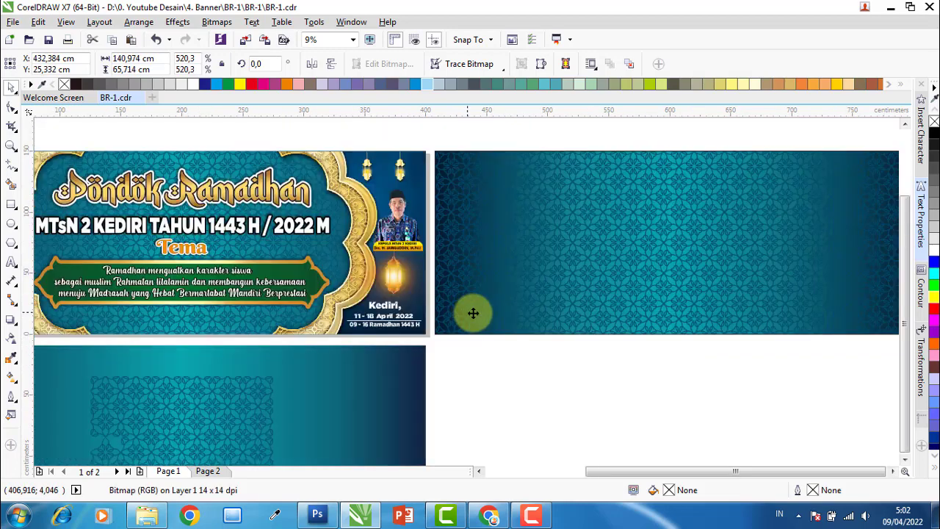
{"action": "left_click_drag", "start_coordinate": [640, 478], "coordinate": [604, 477]}
{"action": "left_click", "coordinate": [611, 381]}
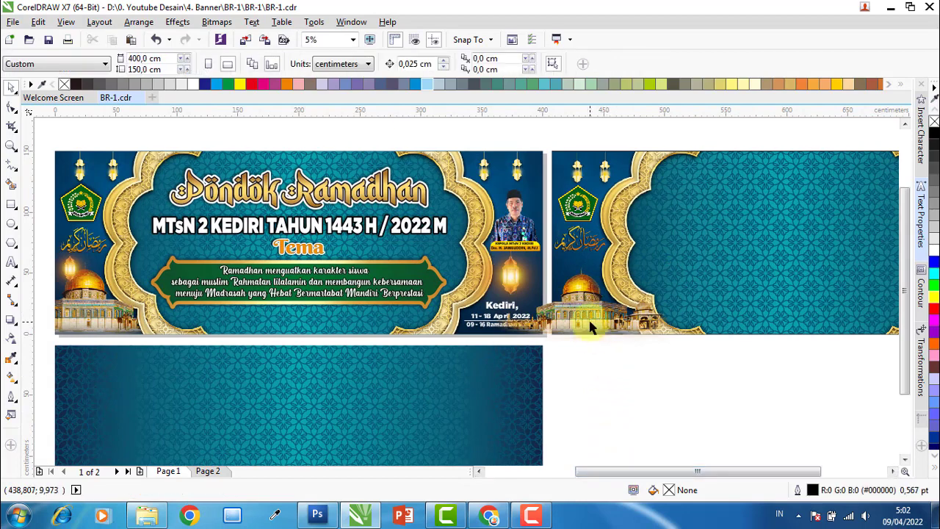
{"action": "left_click_drag", "start_coordinate": [588, 319], "coordinate": [674, 255]}
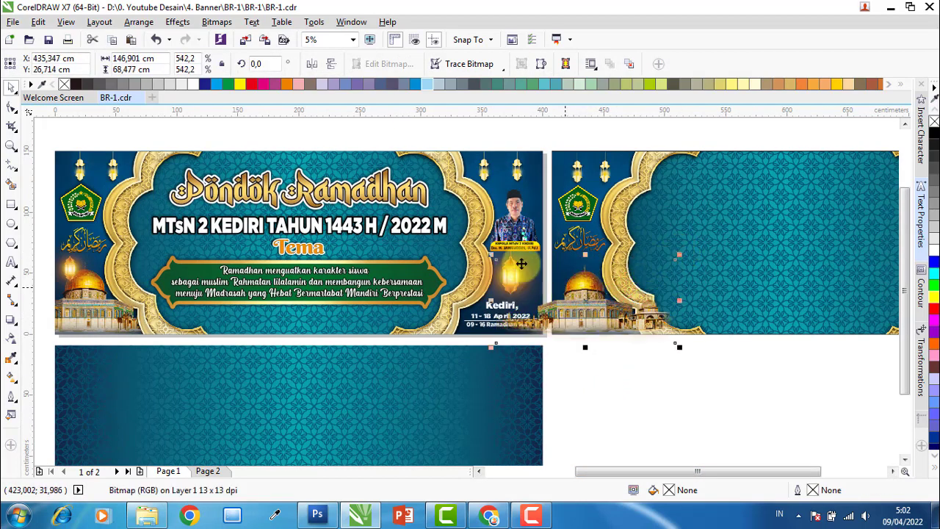
{"action": "left_click_drag", "start_coordinate": [492, 254], "coordinate": [488, 250]}
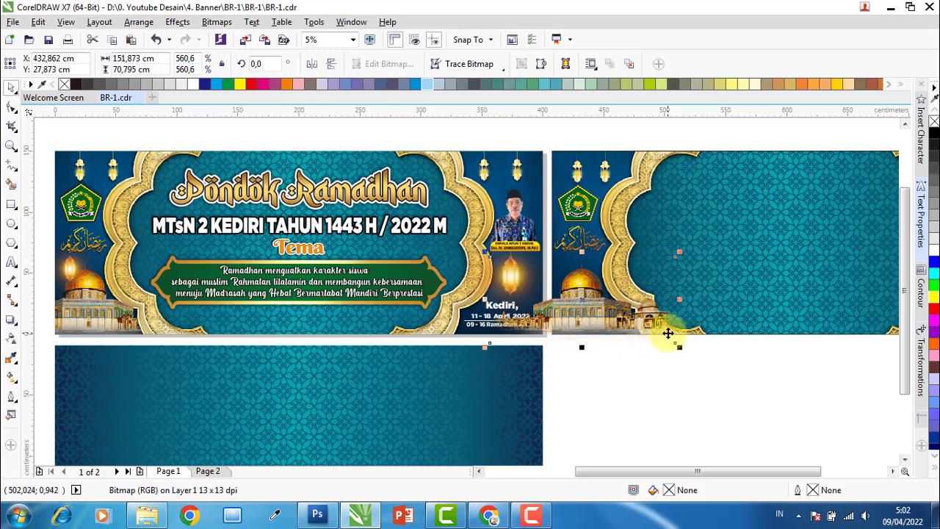
Draw a closed Pen outline about 72.5 x 56.5 cm around the small domed building, following the gold frame's outer edge and extending below the banner
{"action": "scroll", "coordinate": [668, 332], "scroll_direction": "up", "scroll_amount": 2}
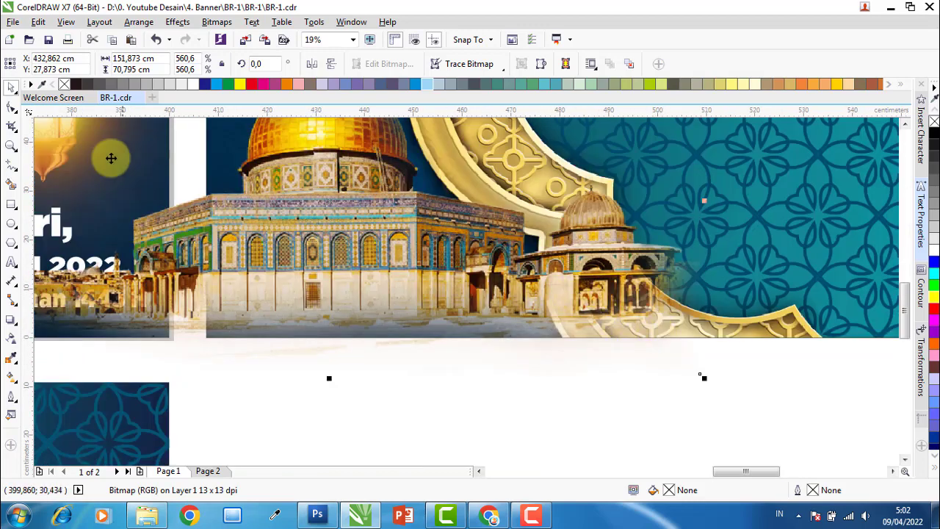
{"action": "left_click", "coordinate": [17, 172]}
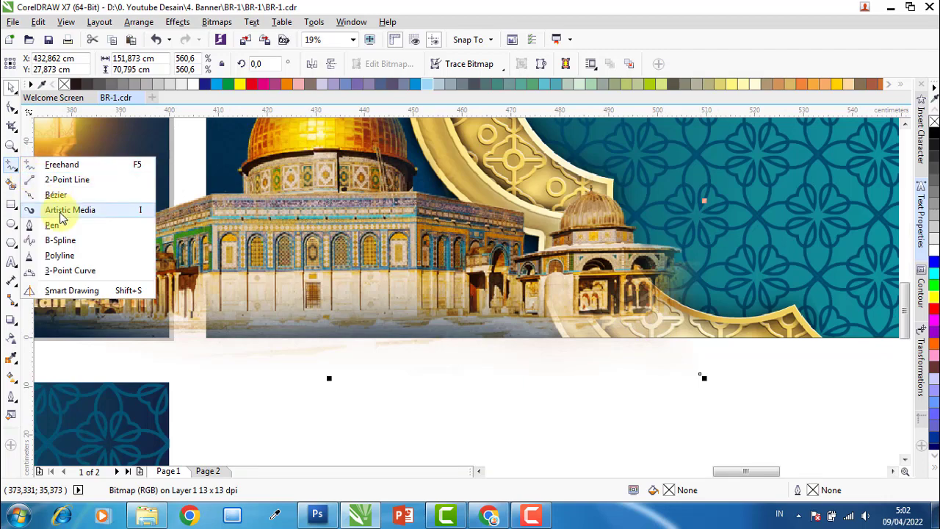
{"action": "left_click", "coordinate": [59, 210]}
{"action": "scroll", "coordinate": [543, 235], "scroll_direction": "up", "scroll_amount": 1}
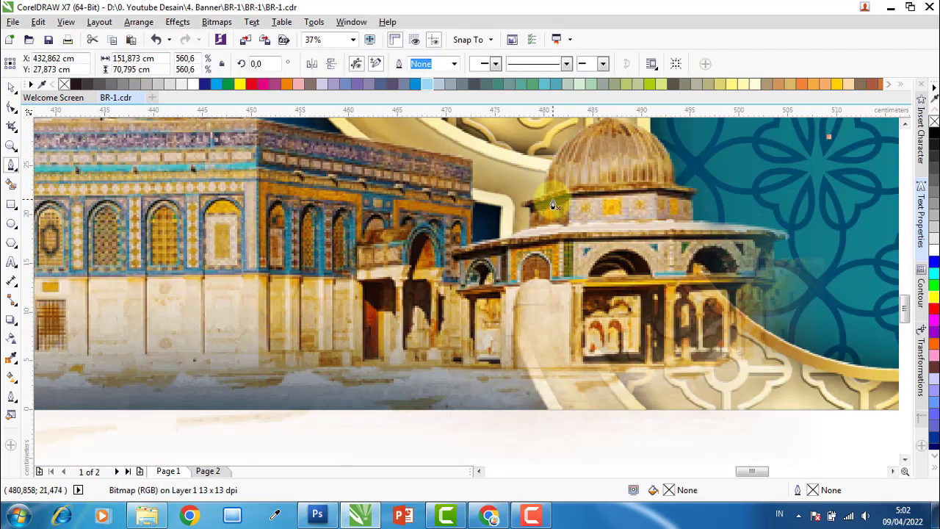
{"action": "left_click", "coordinate": [500, 236]}
{"action": "left_click_drag", "start_coordinate": [526, 369], "coordinate": [580, 443]}
{"action": "left_click", "coordinate": [572, 445]}
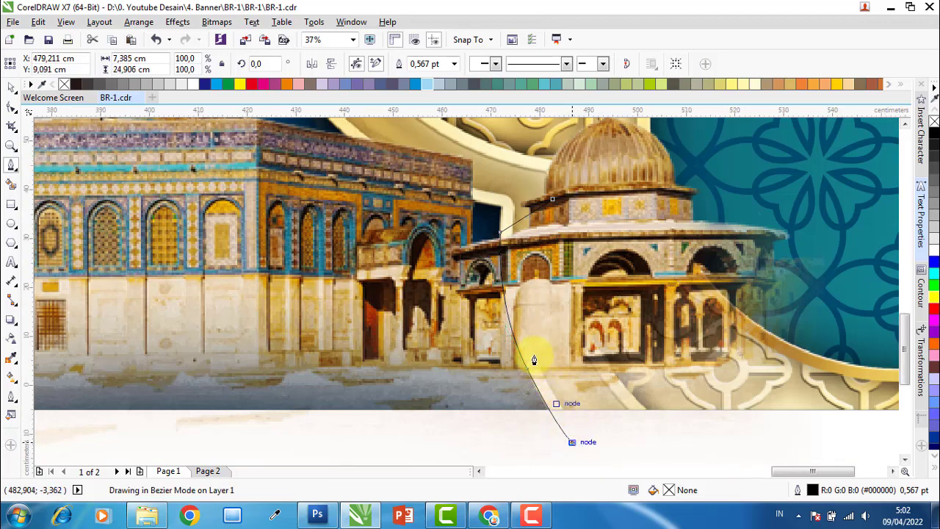
{"action": "scroll", "coordinate": [538, 360], "scroll_direction": "down", "scroll_amount": 2}
{"action": "scroll", "coordinate": [550, 360], "scroll_direction": "down", "scroll_amount": 1}
{"action": "left_click", "coordinate": [703, 411]}
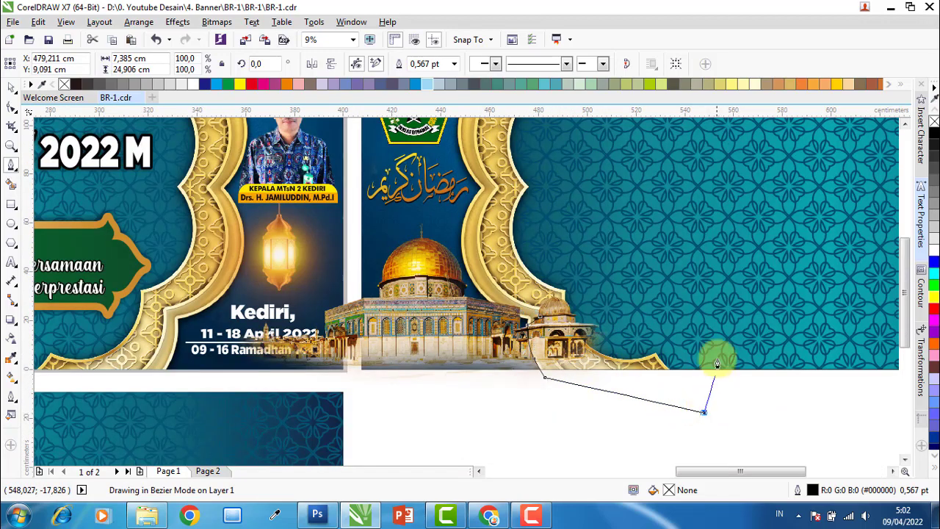
{"action": "mouse_move", "coordinate": [698, 276]}
{"action": "left_mouse_down"}
{"action": "mouse_move", "coordinate": [581, 269]}
{"action": "mouse_move", "coordinate": [692, 276]}
{"action": "left_mouse_up"}
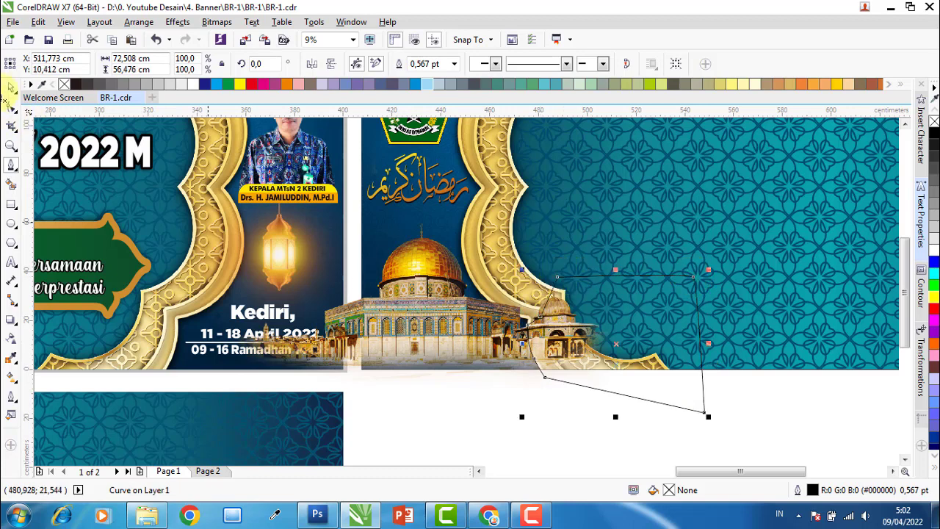
Select the golden-domed mosque image beneath the closed outline
{"action": "left_click", "coordinate": [10, 87]}
{"action": "left_click", "coordinate": [402, 284]}
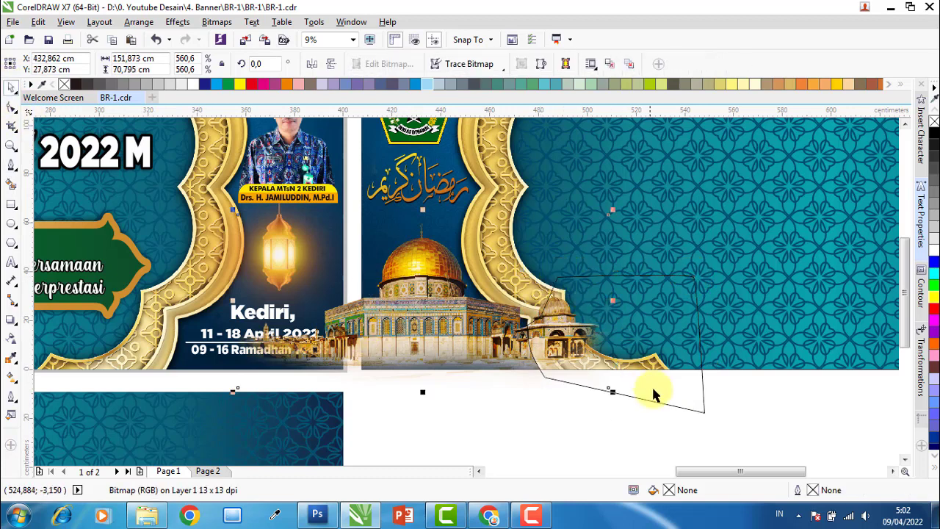
Trim the faded side building off the mosque image on the copy banner, using the drawn freeform shape as the cutter
{"action": "left_click", "coordinate": [702, 395], "text": "shift"}
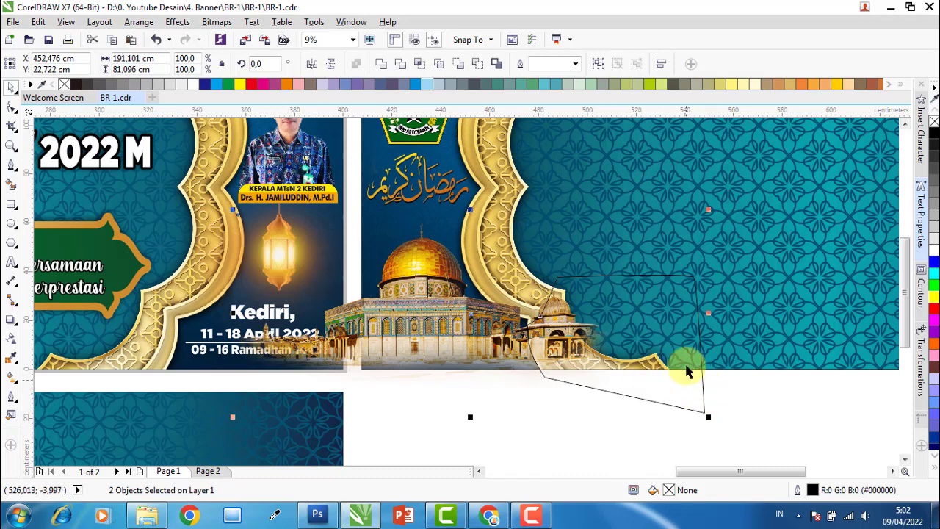
{"action": "left_click", "coordinate": [478, 65]}
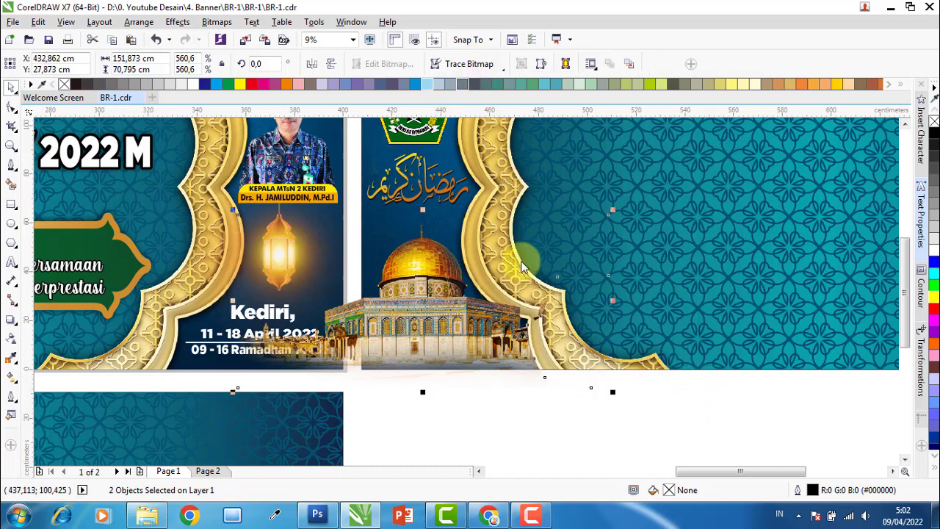
{"action": "left_click", "coordinate": [665, 404]}
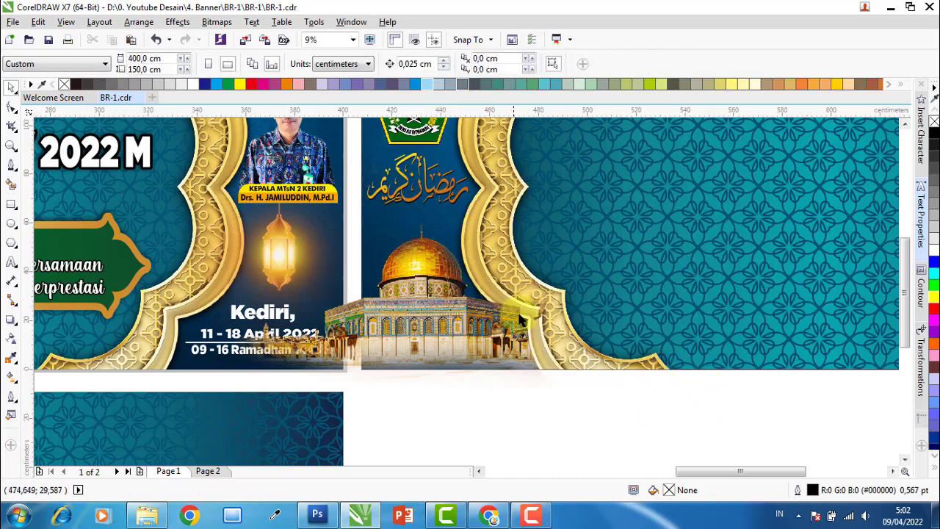
Draw a rectangle about 55 by 72 cm over the mosque image's overhang onto the finished banner and trim that part away
{"action": "left_click", "coordinate": [11, 205]}
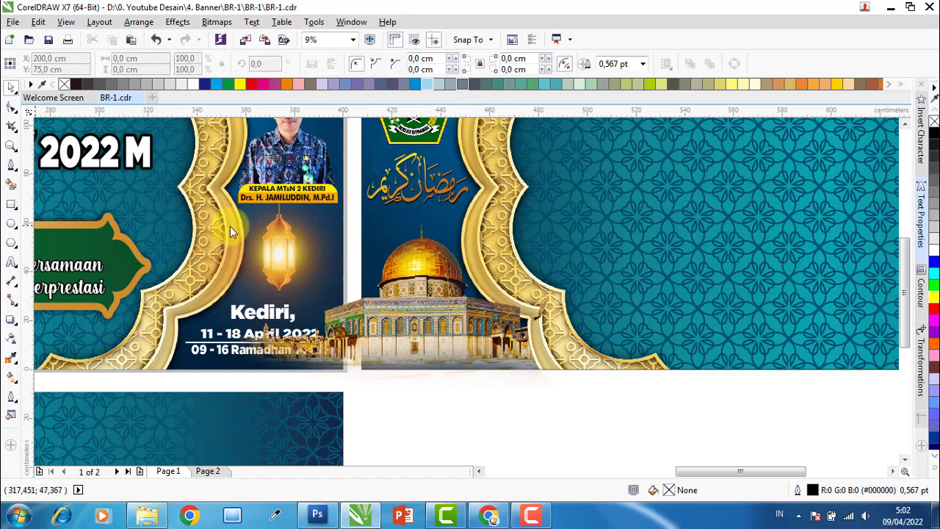
{"action": "left_click_drag", "start_coordinate": [361, 249], "coordinate": [226, 423]}
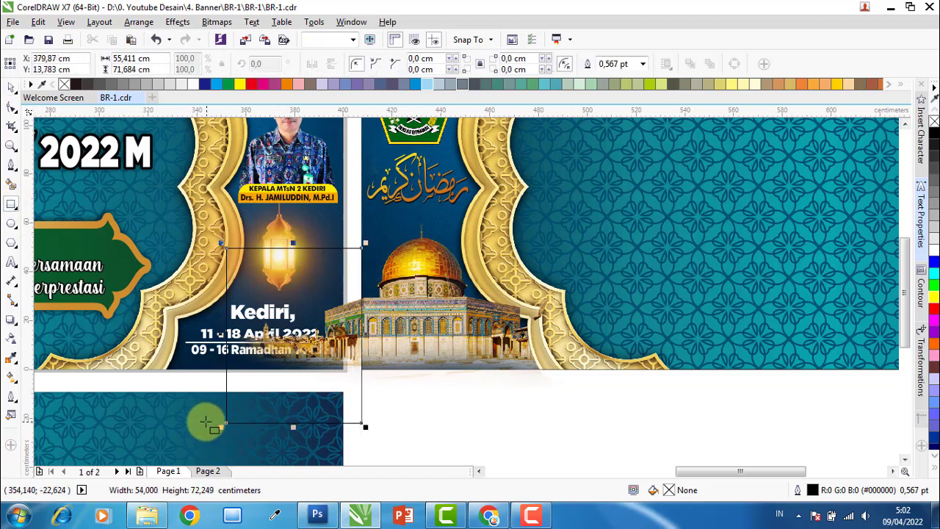
{"action": "left_click", "coordinate": [432, 290]}
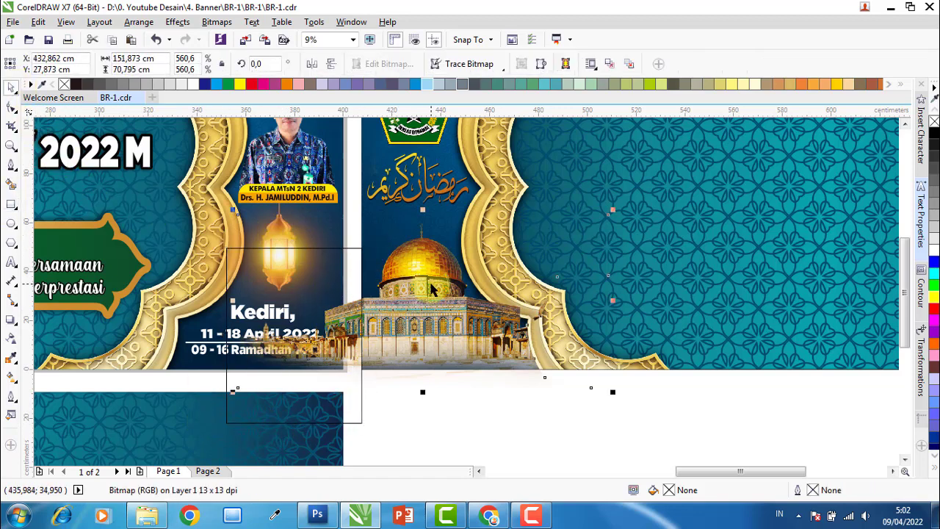
{"action": "left_click", "coordinate": [315, 386], "text": "shift"}
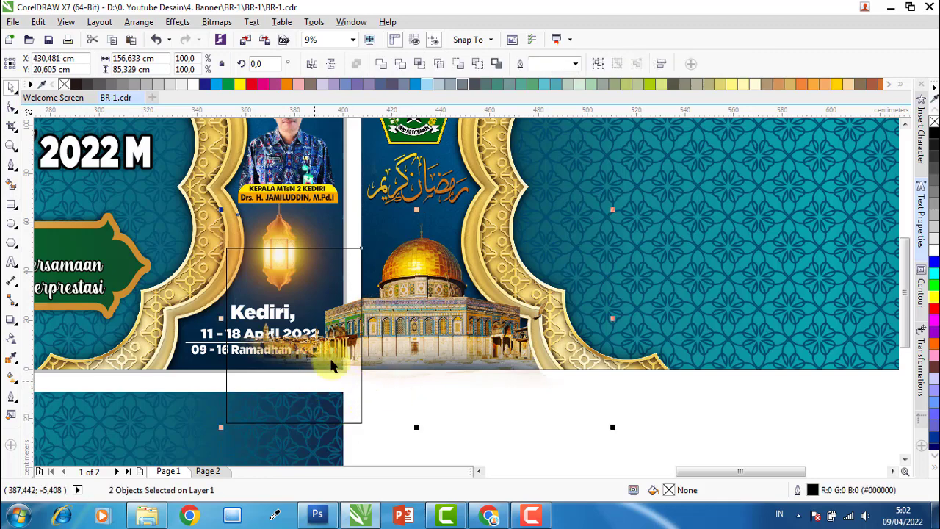
{"action": "left_click", "coordinate": [478, 63]}
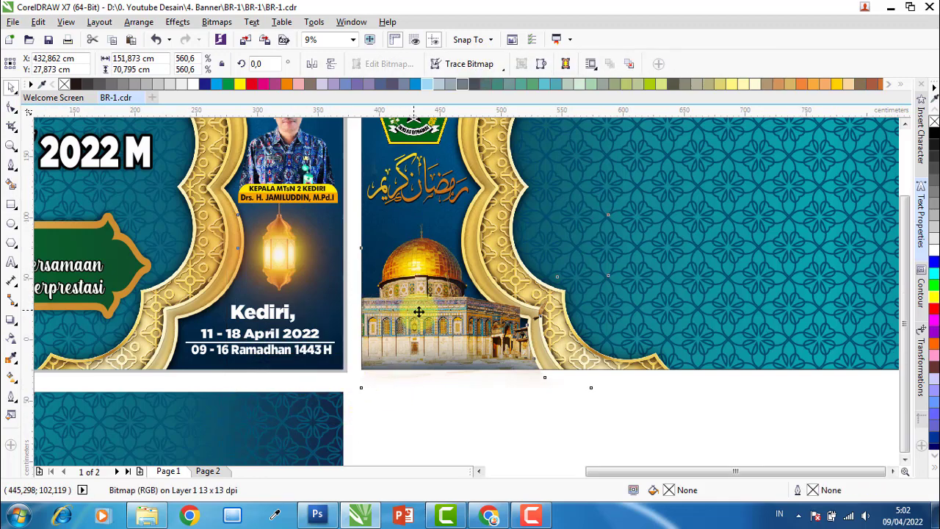
{"action": "scroll", "coordinate": [419, 314], "scroll_direction": "down", "scroll_amount": 5}
{"action": "left_click", "coordinate": [412, 377]}
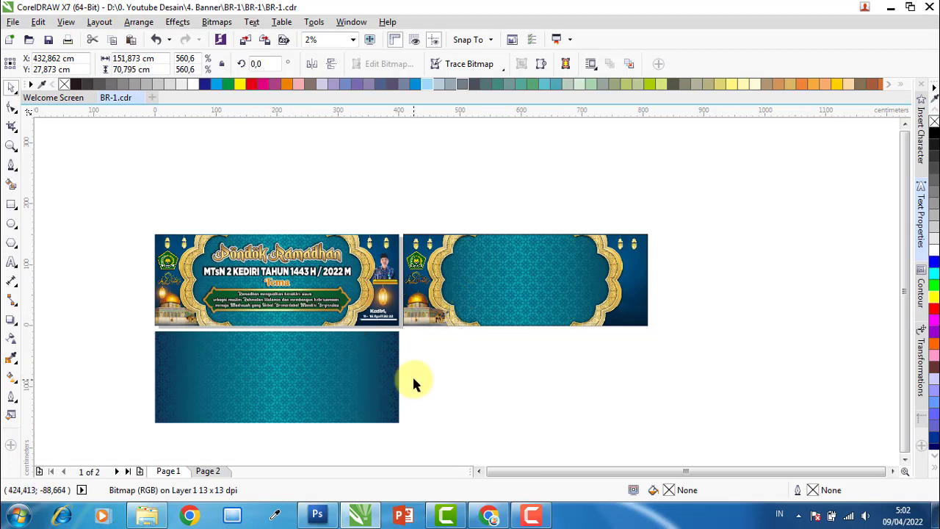
Import lantern image 3 from the BR-1 folder, enlarge it to about 52 cm wide and place it over the copy banner's mosque
{"action": "scroll", "coordinate": [147, 294], "scroll_direction": "up", "scroll_amount": 5}
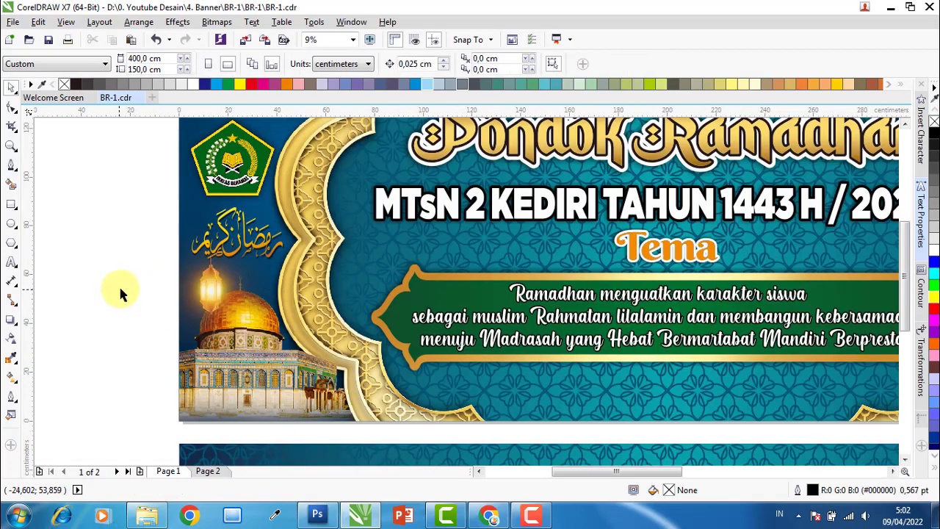
{"action": "left_click", "coordinate": [147, 515]}
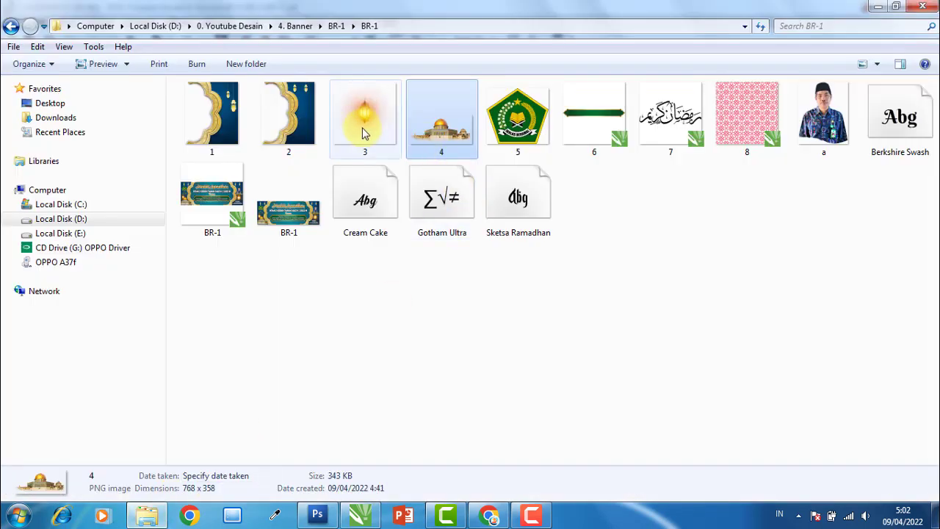
{"action": "left_click_drag", "start_coordinate": [365, 117], "coordinate": [156, 255]}
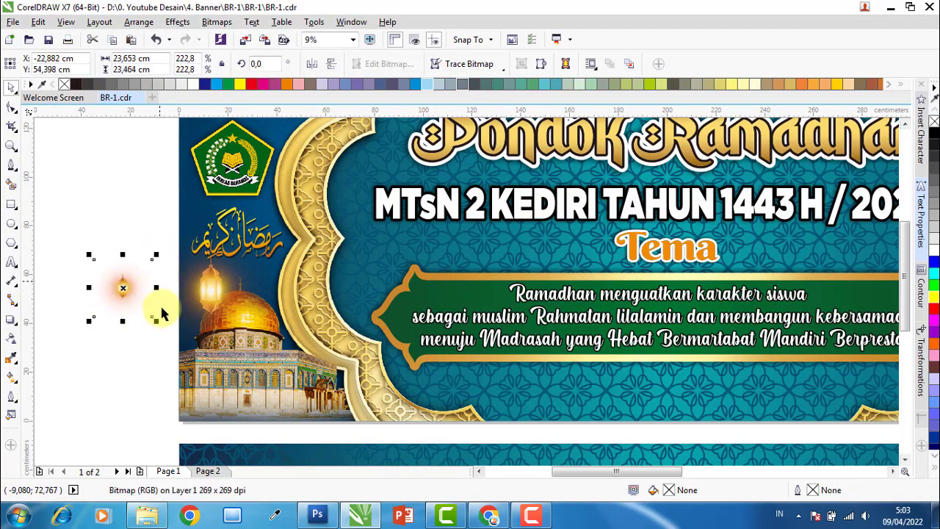
{"action": "left_click_drag", "start_coordinate": [157, 321], "coordinate": [727, 288]}
{"action": "scroll", "coordinate": [155, 302], "scroll_direction": "down", "scroll_amount": 2}
{"action": "scroll", "coordinate": [705, 285], "scroll_direction": "up", "scroll_amount": 3}
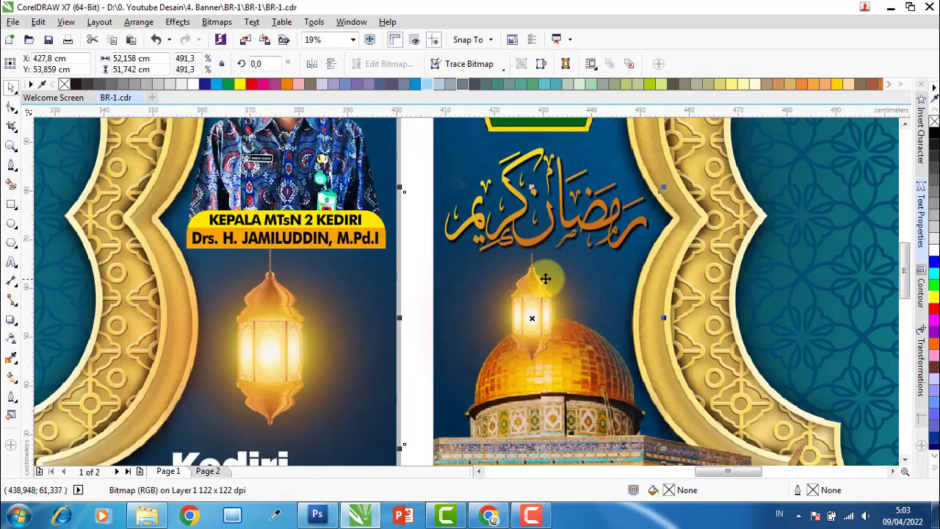
Move the glowing lantern beside the mosque dome, just below the calligraphy, and deselect it
{"action": "left_click_drag", "start_coordinate": [545, 278], "coordinate": [473, 269]}
{"action": "scroll", "coordinate": [508, 266], "scroll_direction": "up", "scroll_amount": 2}
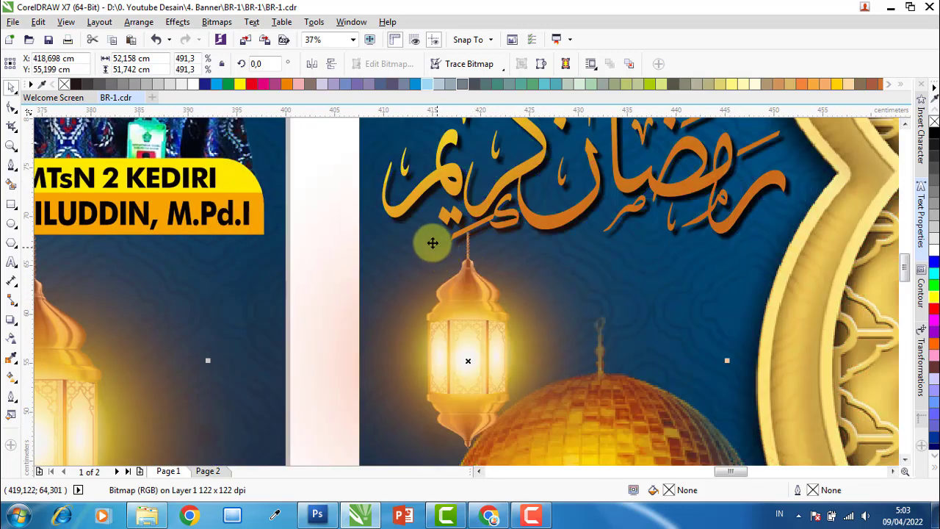
{"action": "scroll", "coordinate": [394, 217], "scroll_direction": "down", "scroll_amount": 4}
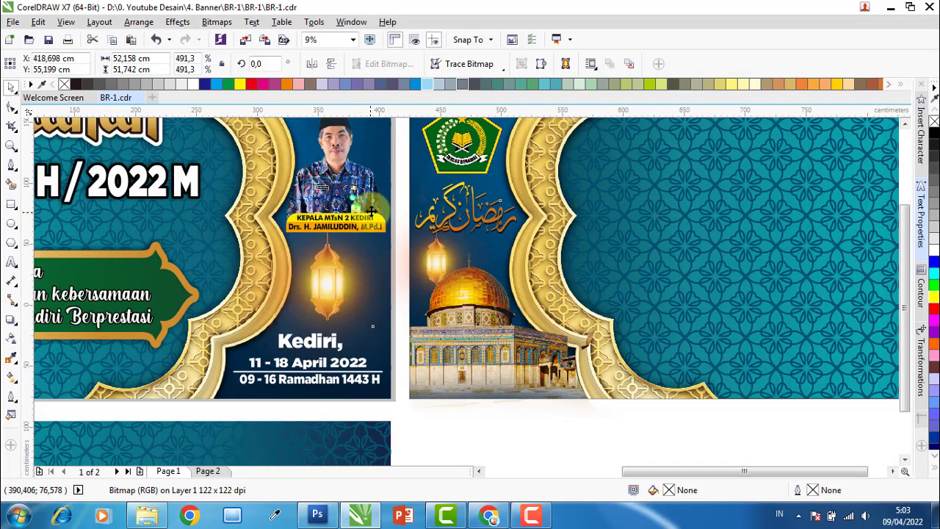
{"action": "scroll", "coordinate": [371, 212], "scroll_direction": "down", "scroll_amount": 1}
{"action": "scroll", "coordinate": [396, 232], "scroll_direction": "down", "scroll_amount": 1}
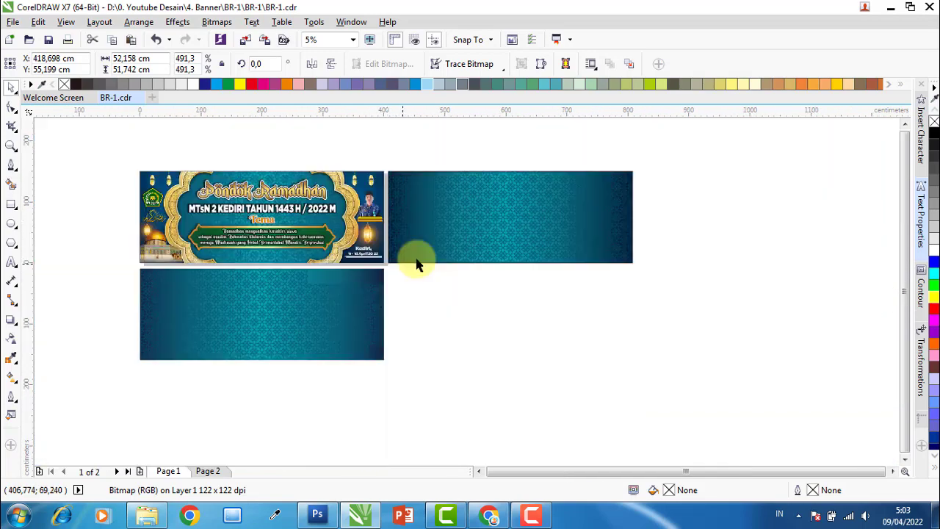
{"action": "left_click", "coordinate": [495, 315]}
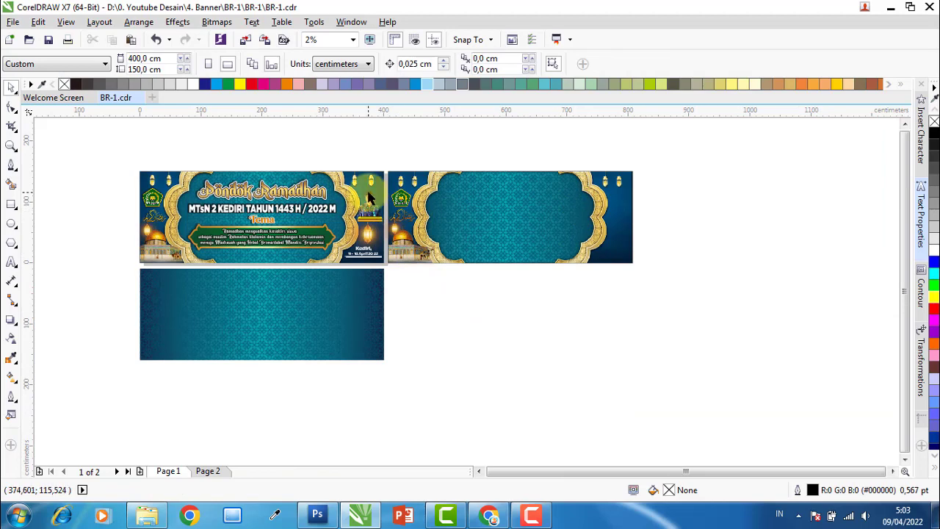
Preview portrait image a from the BR-1 folder, import it and place it in the gap between the two banners
{"action": "scroll", "coordinate": [389, 211], "scroll_direction": "up", "scroll_amount": 2}
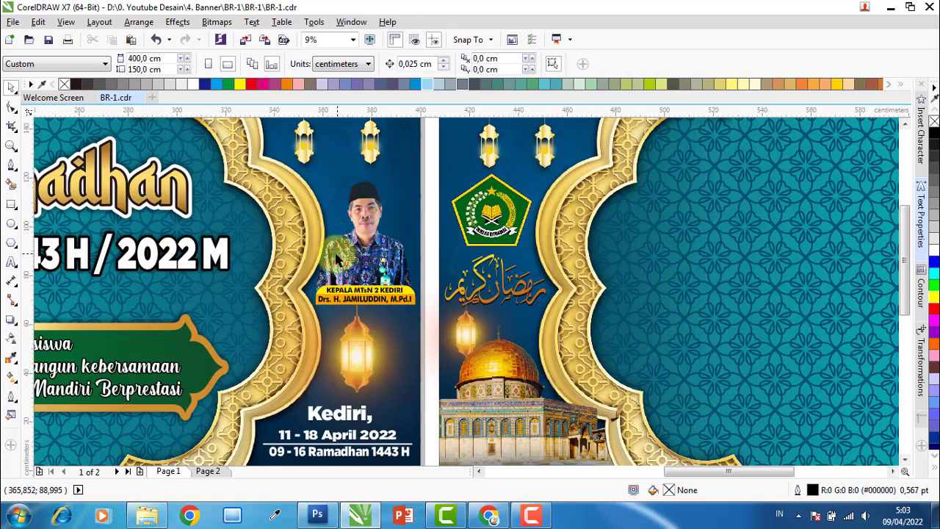
{"action": "scroll", "coordinate": [318, 268], "scroll_direction": "down", "scroll_amount": 1}
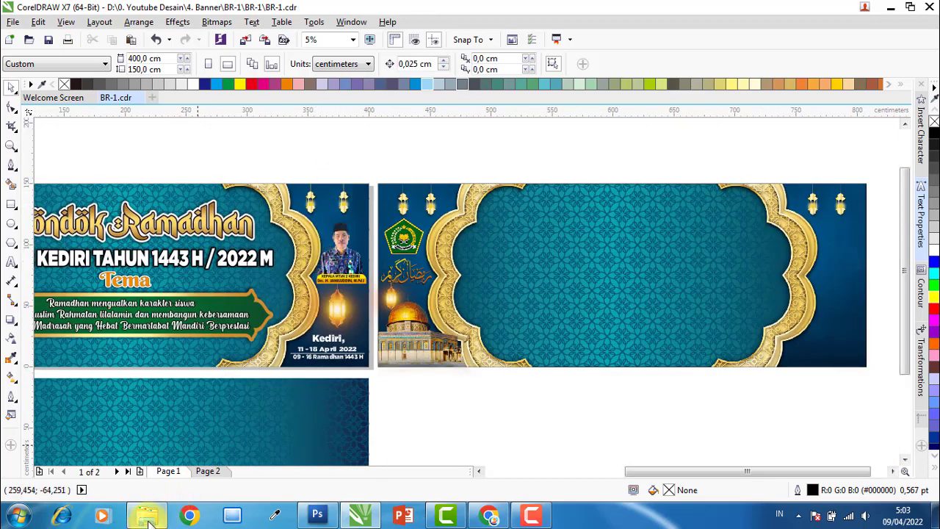
{"action": "left_click", "coordinate": [148, 518]}
{"action": "left_click", "coordinate": [816, 135]}
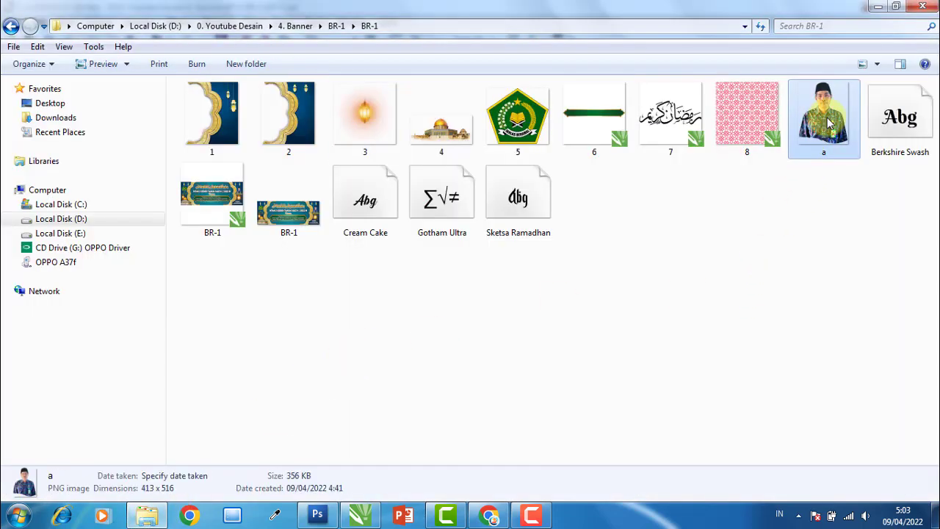
{"action": "double_click", "coordinate": [827, 123]}
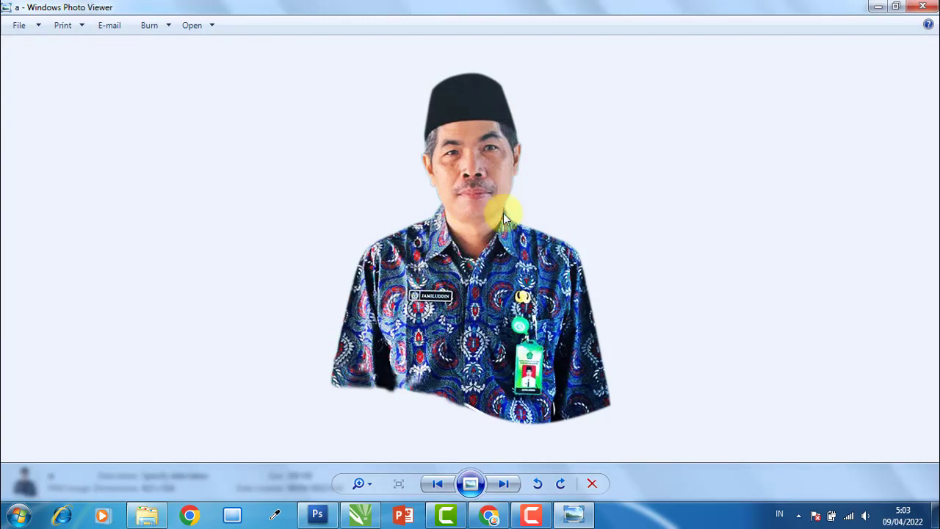
{"action": "left_click", "coordinate": [929, 10]}
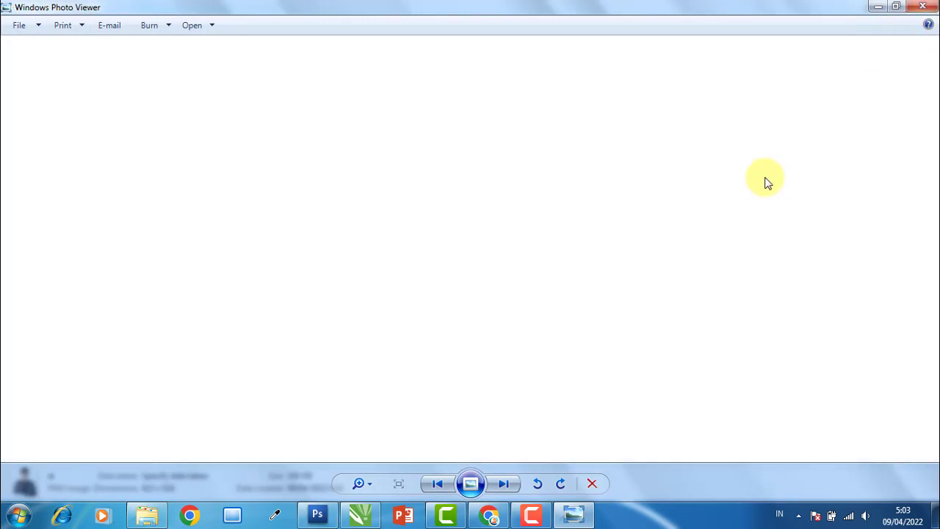
{"action": "left_click_drag", "start_coordinate": [819, 125], "coordinate": [502, 287]}
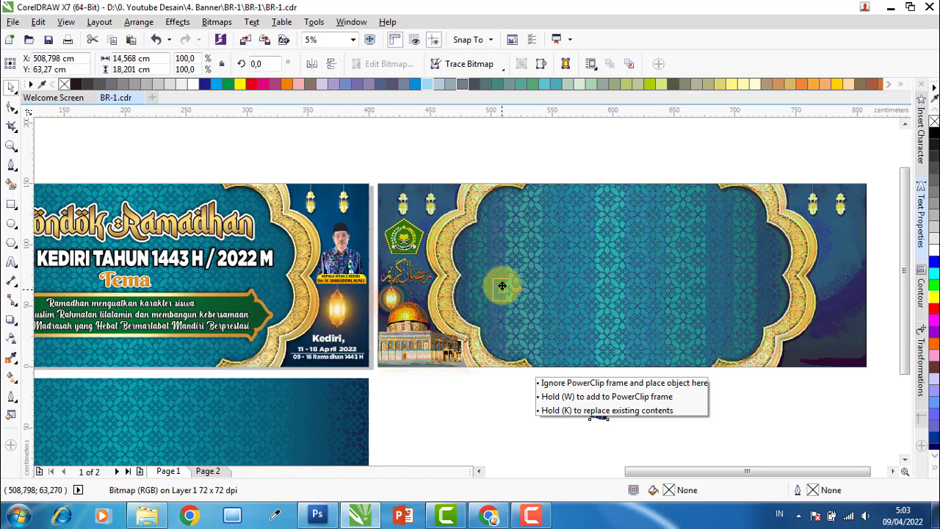
{"action": "left_click_drag", "start_coordinate": [508, 290], "coordinate": [372, 238]}
Enlarge the portrait to about 40 by 50 cm and align it beside the finished banner's portrait
{"action": "scroll", "coordinate": [367, 241], "scroll_direction": "up", "scroll_amount": 2}
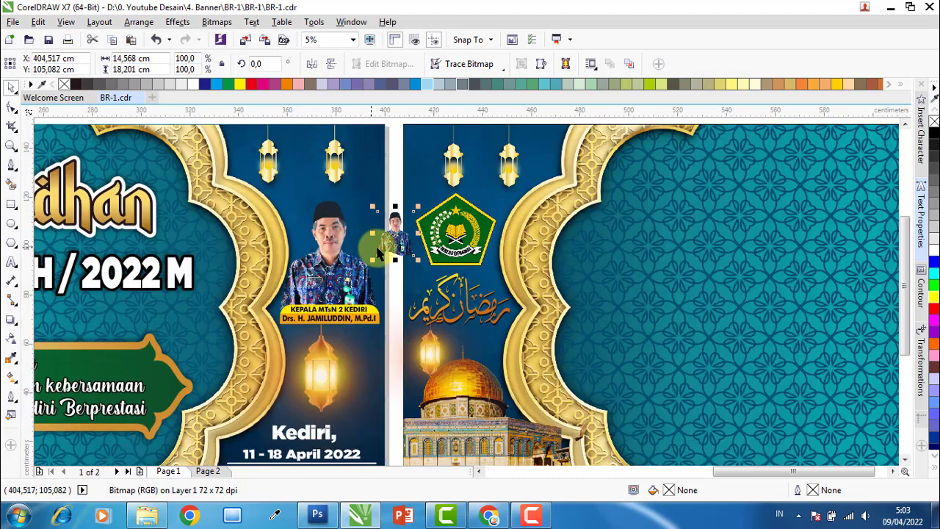
{"action": "left_click_drag", "start_coordinate": [417, 259], "coordinate": [467, 320]}
{"action": "scroll", "coordinate": [425, 253], "scroll_direction": "up", "scroll_amount": 2}
{"action": "left_click_drag", "start_coordinate": [447, 238], "coordinate": [461, 218]}
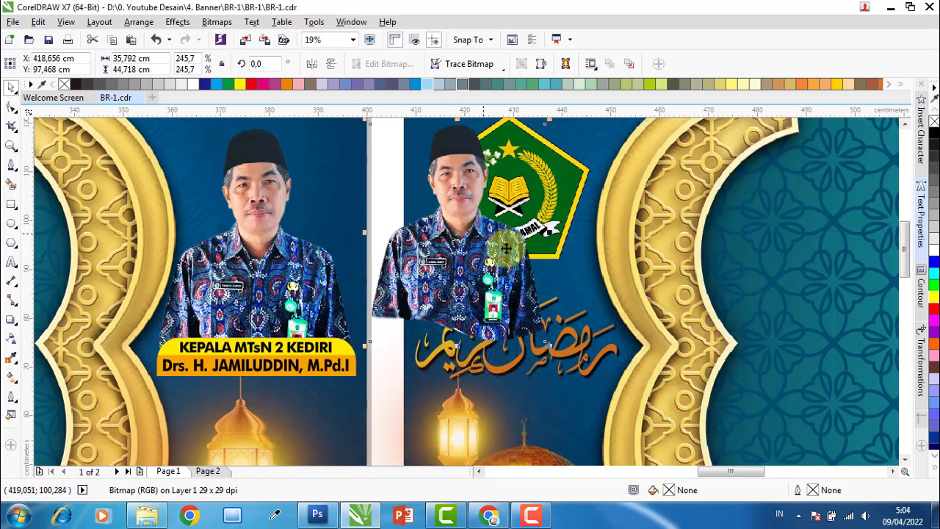
{"action": "left_click_drag", "start_coordinate": [555, 349], "coordinate": [576, 375]}
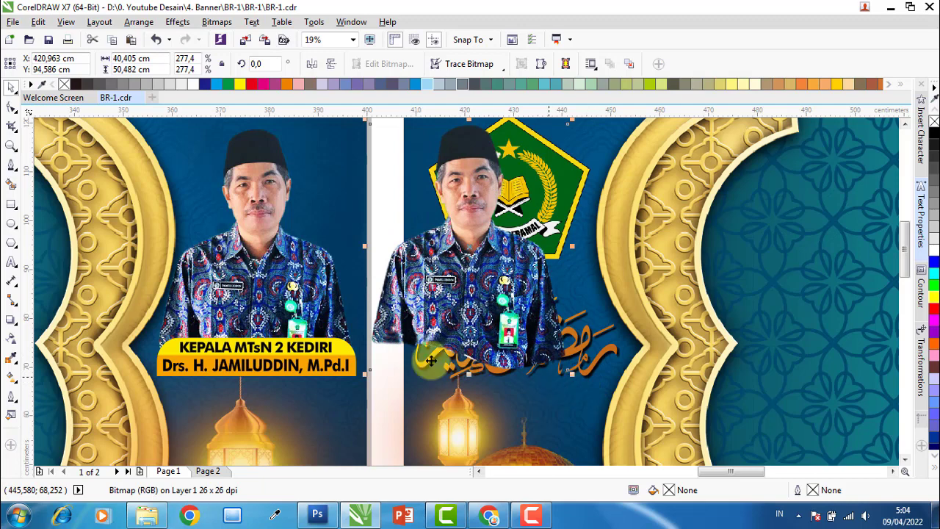
Draw a rectangle about 43 by 9 cm across the new portrait's lower edge and fill it with orange (C0 M60 Y100 K0)
{"action": "left_click", "coordinate": [184, 356]}
{"action": "left_click", "coordinate": [382, 398]}
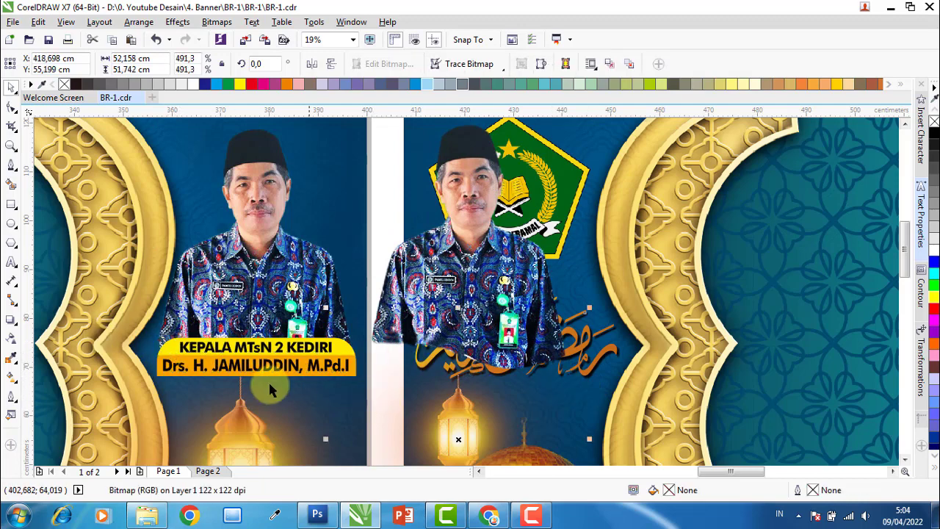
{"action": "left_click", "coordinate": [11, 206]}
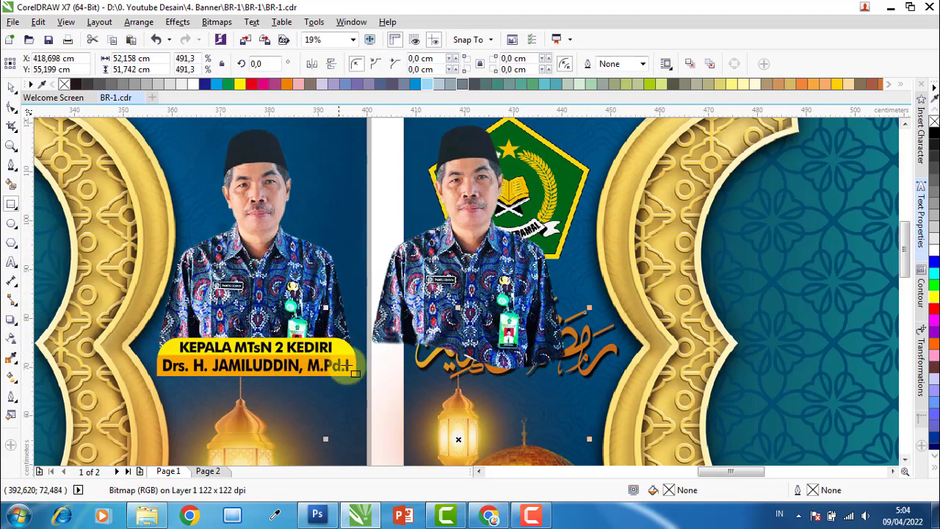
{"action": "left_click_drag", "start_coordinate": [367, 376], "coordinate": [580, 328]}
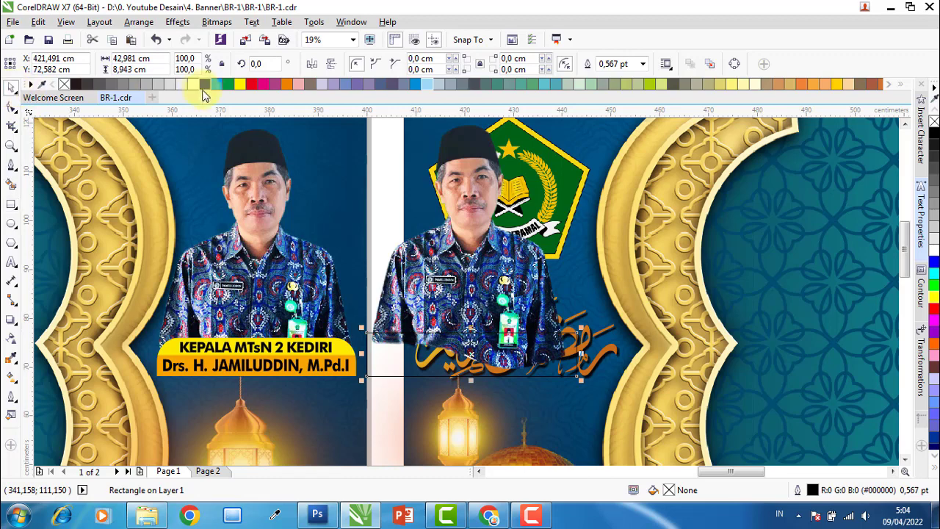
{"action": "left_click", "coordinate": [287, 83]}
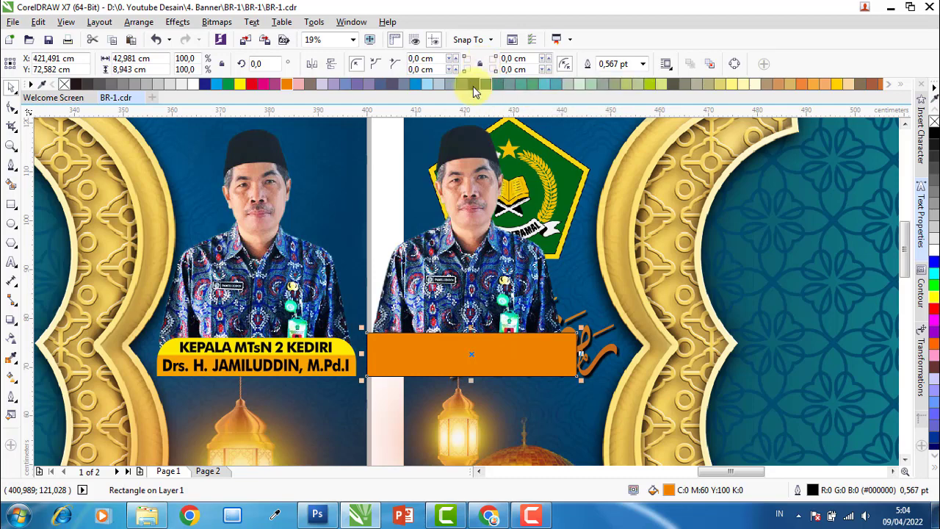
Round both top corners of the orange bar with a 5 cm radius and remove its outline
{"action": "type", "text": "2"}
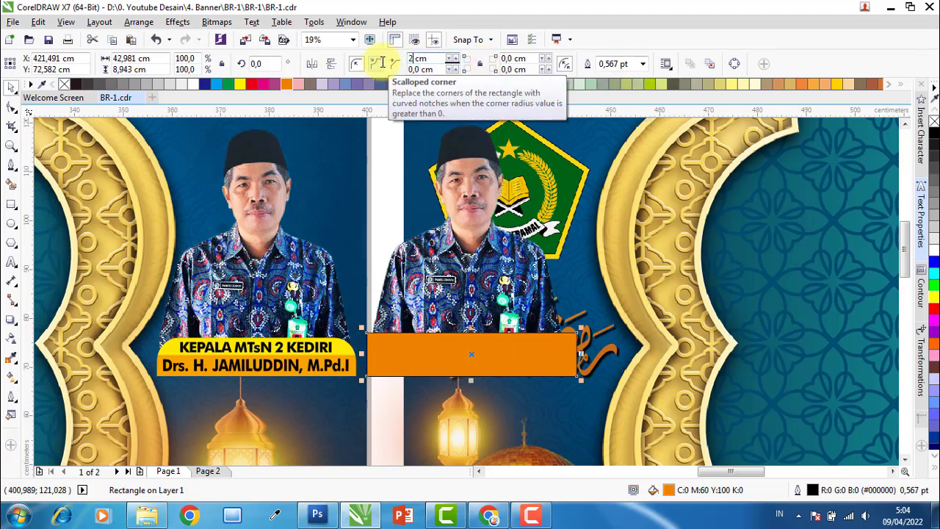
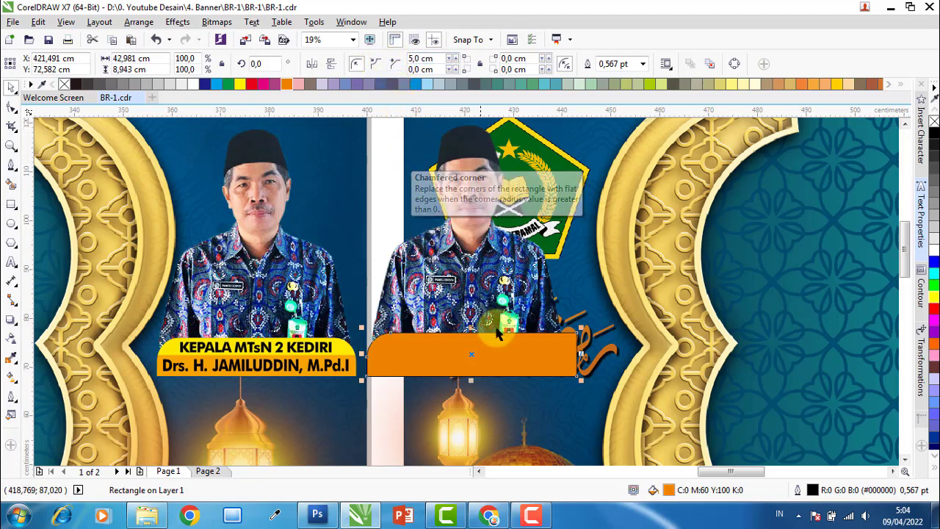
{"action": "left_click", "coordinate": [479, 64]}
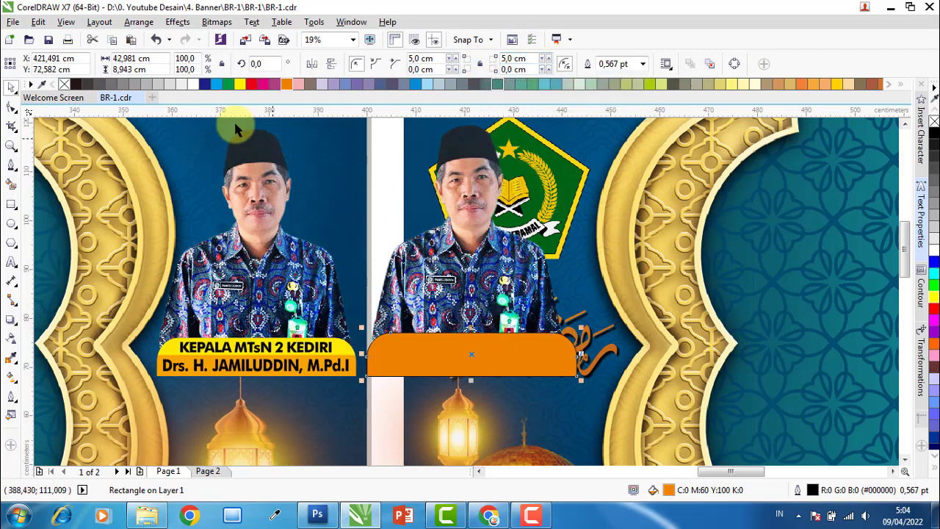
{"action": "right_click", "coordinate": [65, 86]}
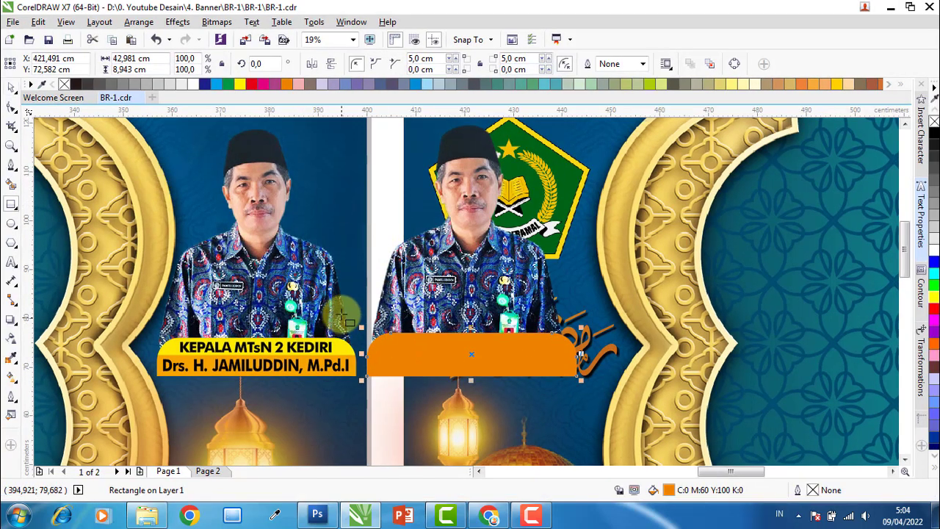
Draw a rectangle about 57 by 8 cm over the orange bar's upper half, intersect the two, fill the overlap yellow and remove the rectangle
{"action": "left_click_drag", "start_coordinate": [345, 314], "coordinate": [621, 356]}
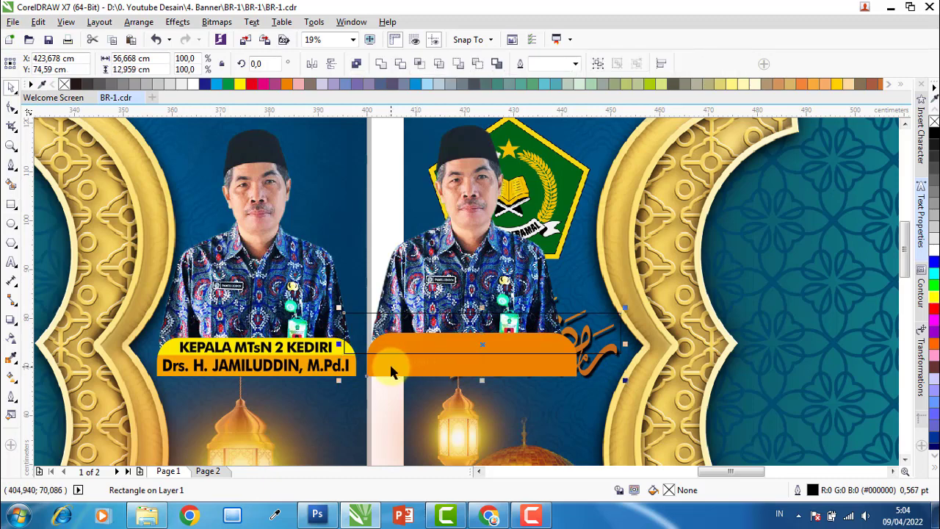
{"action": "left_click", "coordinate": [392, 372], "text": "shift"}
{"action": "left_click", "coordinate": [419, 66]}
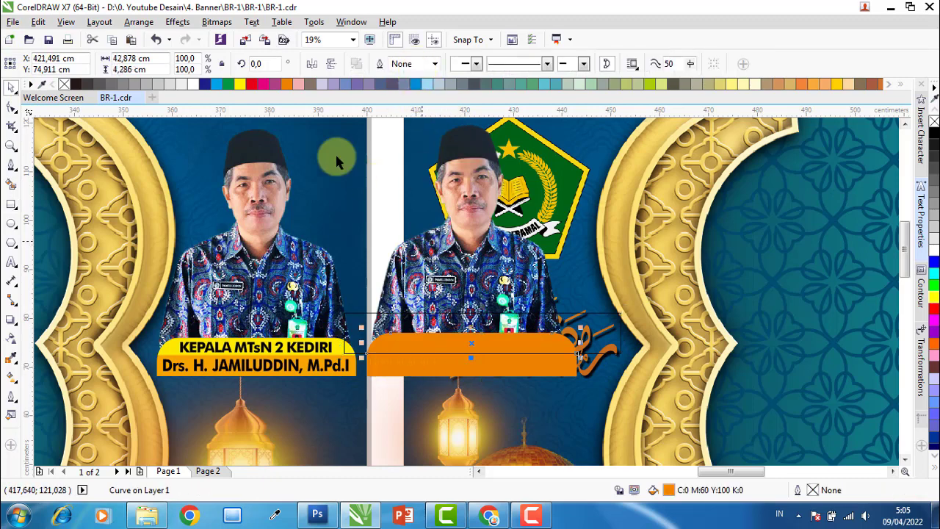
{"action": "left_click", "coordinate": [242, 84]}
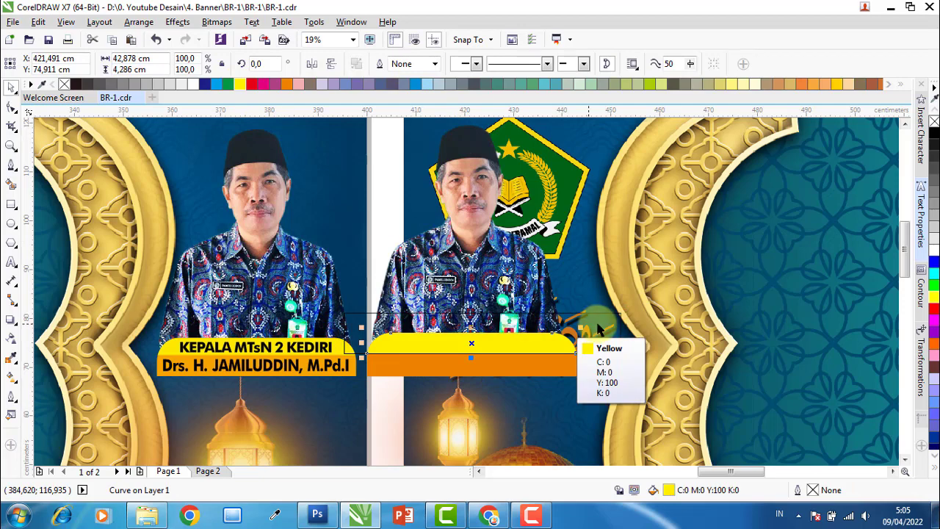
{"action": "left_click", "coordinate": [599, 320]}
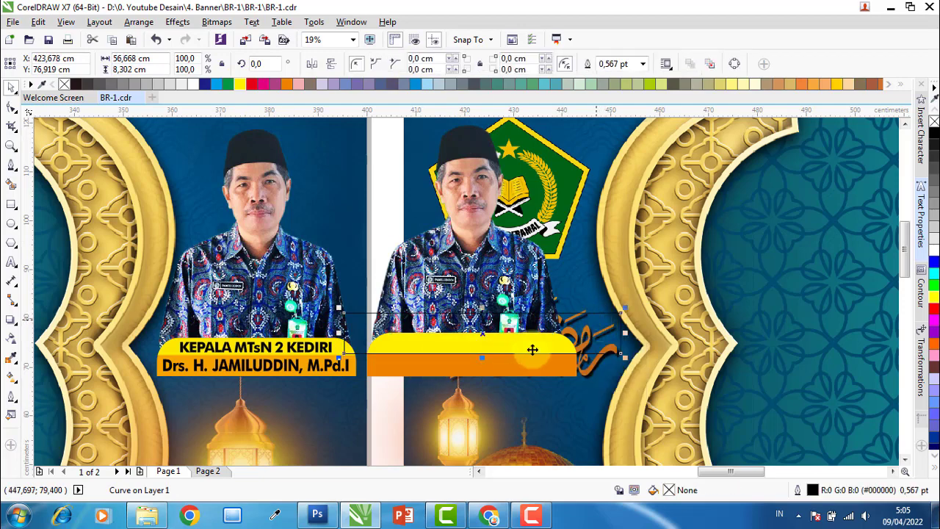
{"action": "key", "text": "Escape"}
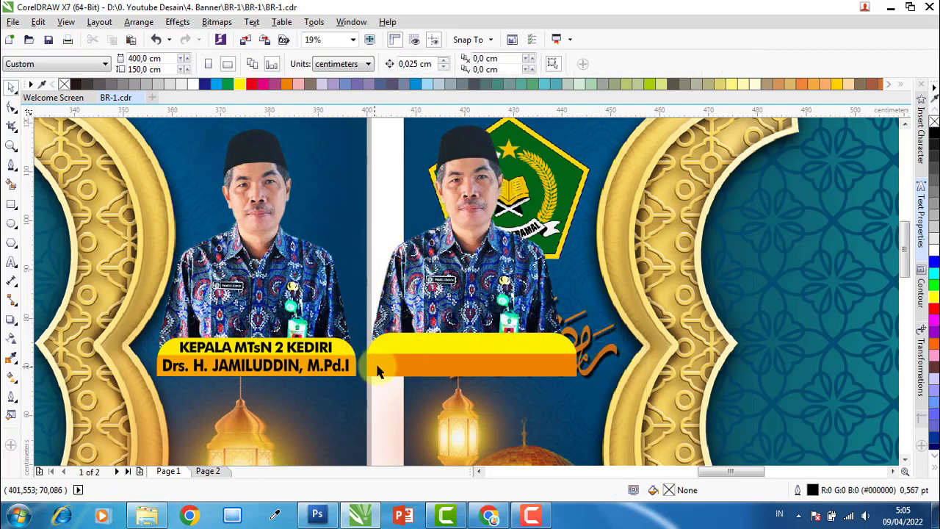
Ungroup the finished banner's portrait and nameplate, and delete the practice nameplate's orange bar and yellow band
{"action": "left_click", "coordinate": [299, 354]}
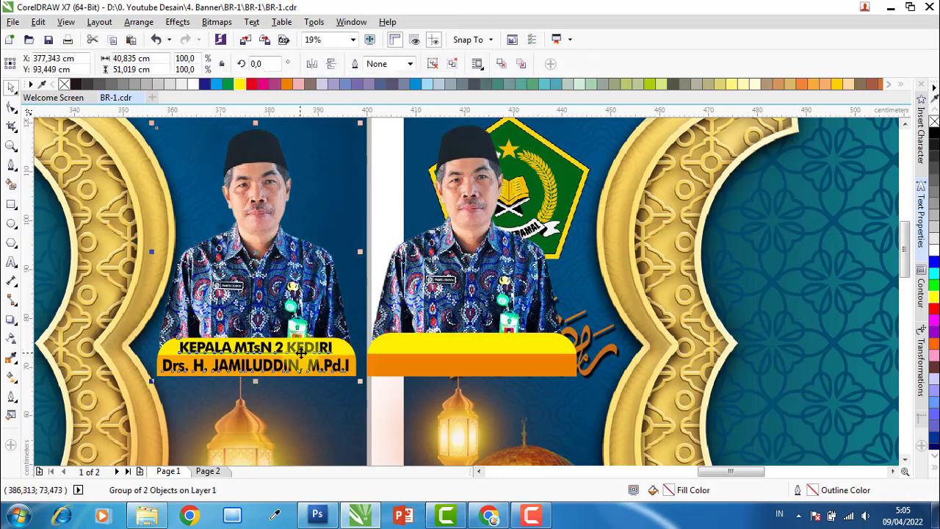
{"action": "left_click", "coordinate": [340, 126]}
{"action": "left_click", "coordinate": [446, 366]}
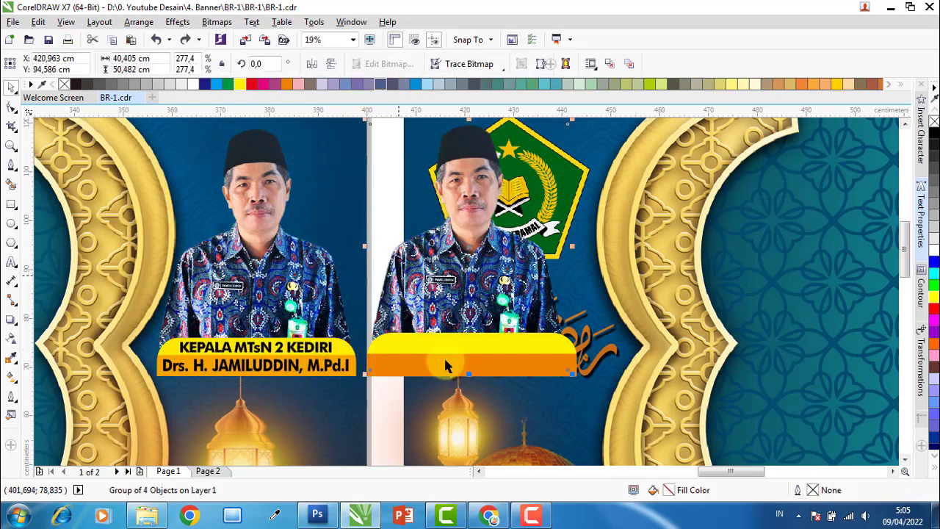
{"action": "left_click", "coordinate": [397, 374]}
{"action": "key", "text": "Delete"}
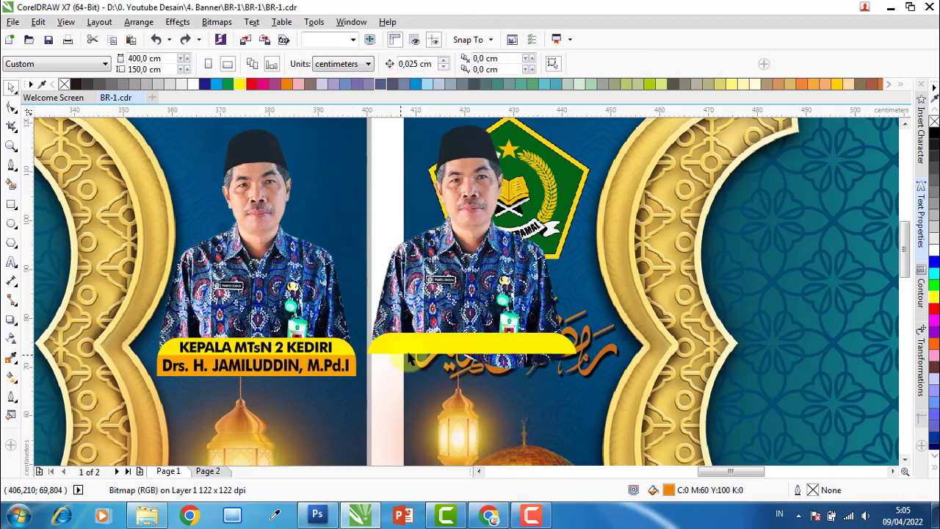
{"action": "left_click", "coordinate": [403, 346]}
{"action": "key", "text": "Delete"}
Undo the accidental deletion of the lantern above the mosque and delete the practice portrait between the two banners
{"action": "key", "text": "Tab"}
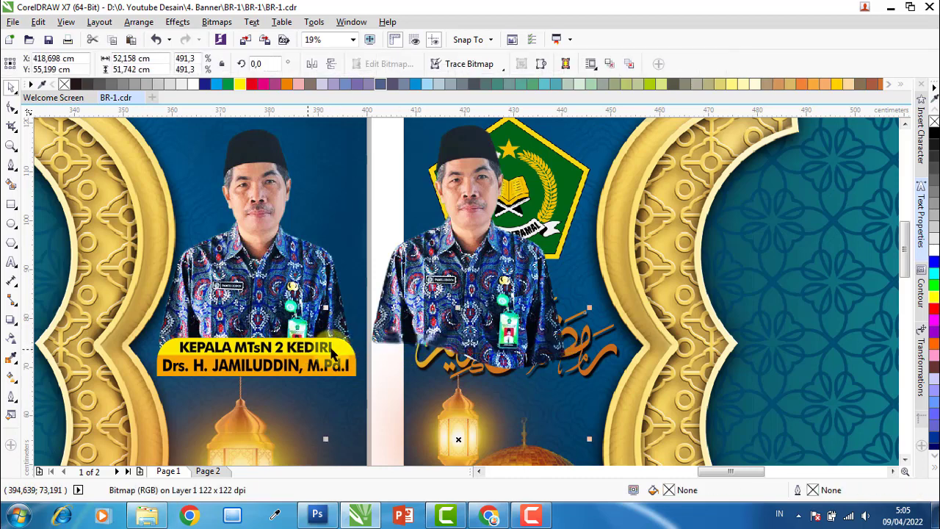
{"action": "key", "text": "Delete"}
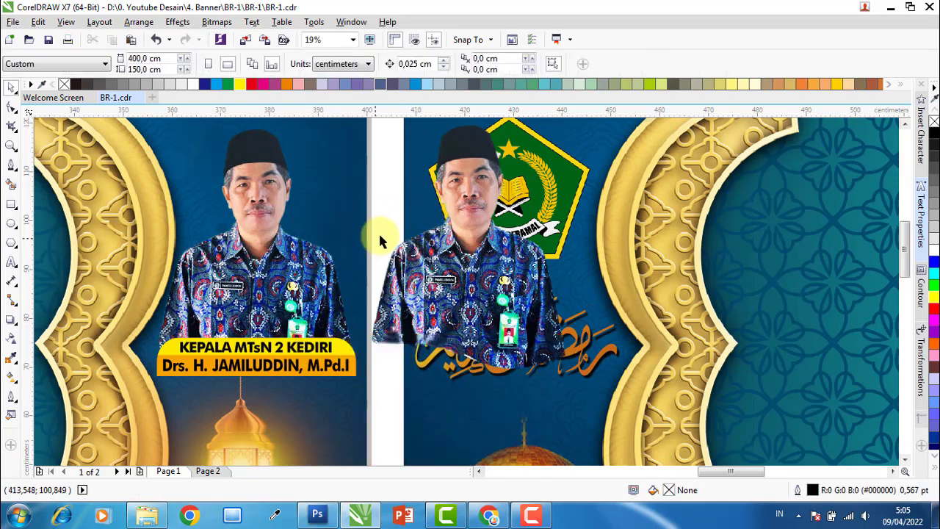
{"action": "key", "text": "ctrl+z"}
{"action": "key", "text": "Tab"}
{"action": "key", "text": "Delete"}
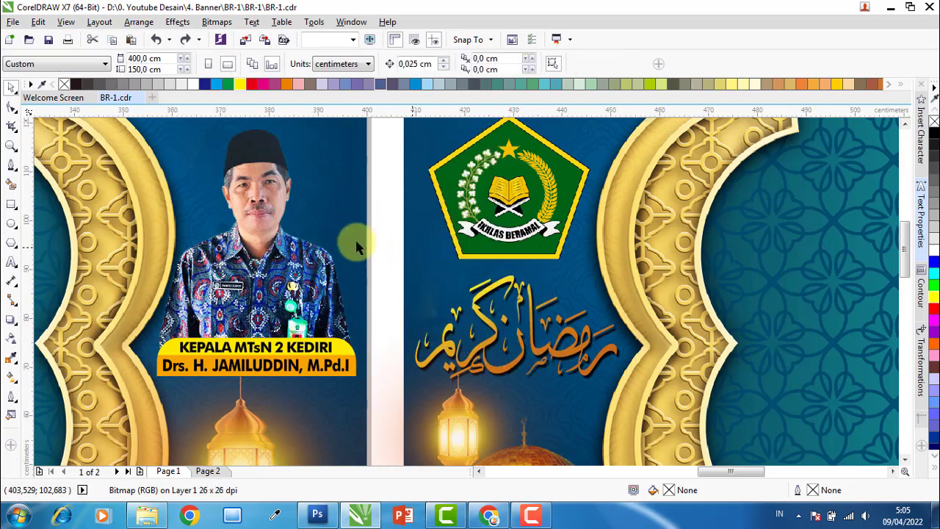
Copy the finished banner's portrait to the blank banner's right end, centred beneath the two hanging lanterns
{"action": "left_click", "coordinate": [285, 276]}
{"action": "scroll", "coordinate": [269, 274], "scroll_direction": "down", "scroll_amount": 3}
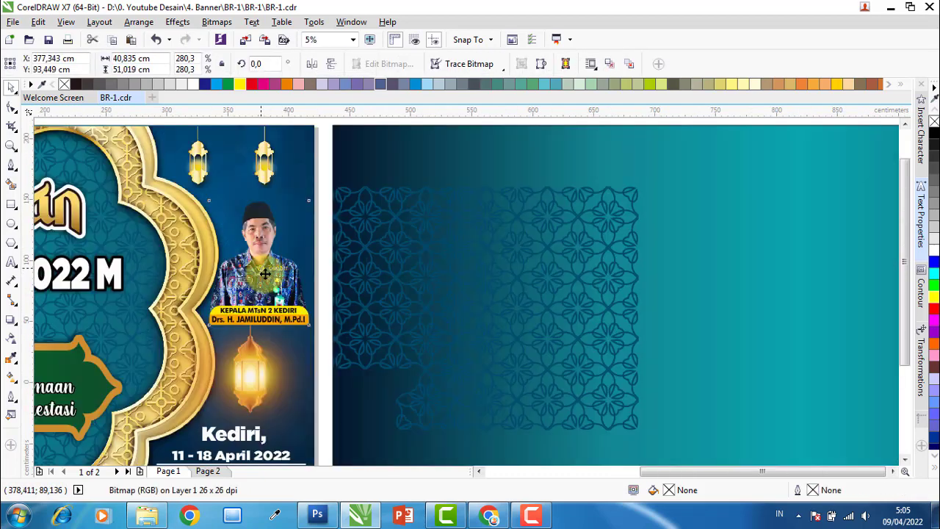
{"action": "left_click_drag", "start_coordinate": [266, 276], "coordinate": [779, 271]}
{"action": "scroll", "coordinate": [779, 269], "scroll_direction": "up", "scroll_amount": 3}
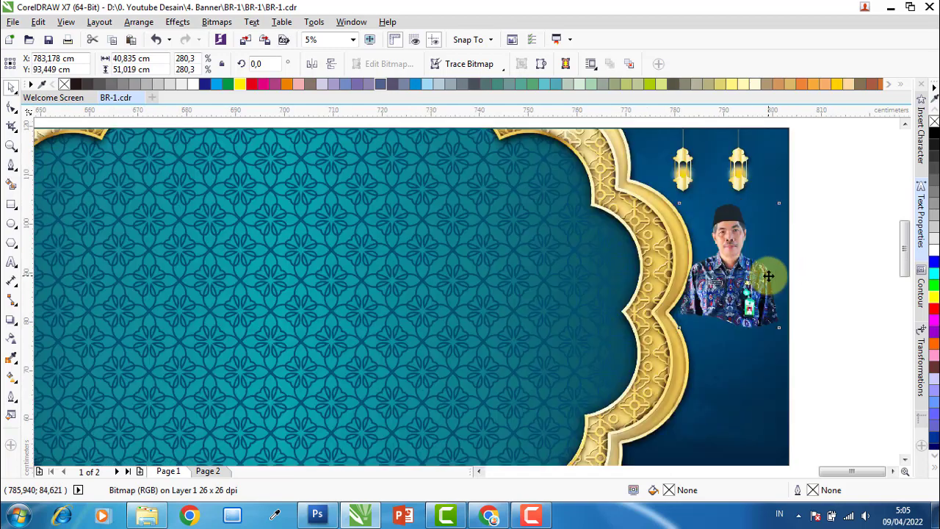
{"action": "left_click_drag", "start_coordinate": [663, 273], "coordinate": [672, 273]}
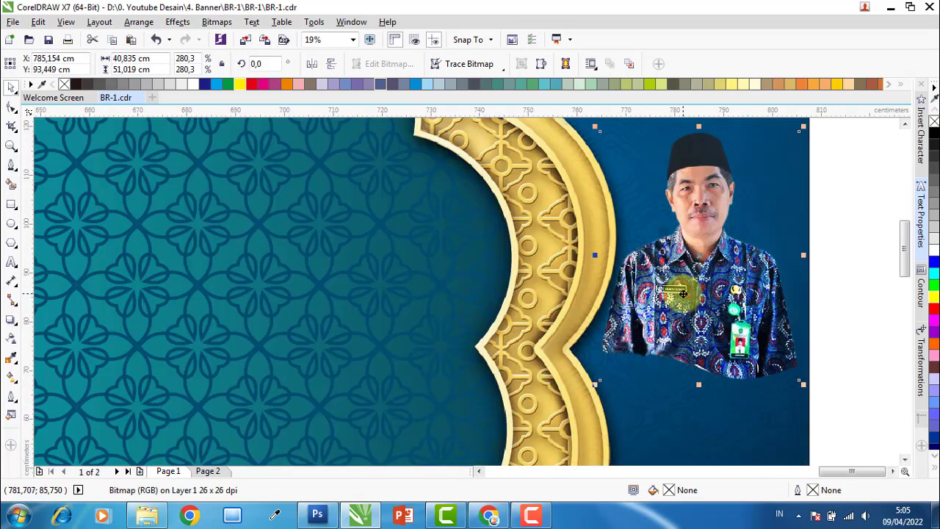
Move the finished banner's nameplate over to the copied portrait and centre it across the portrait's lower edge
{"action": "scroll", "coordinate": [673, 273], "scroll_direction": "down", "scroll_amount": 3}
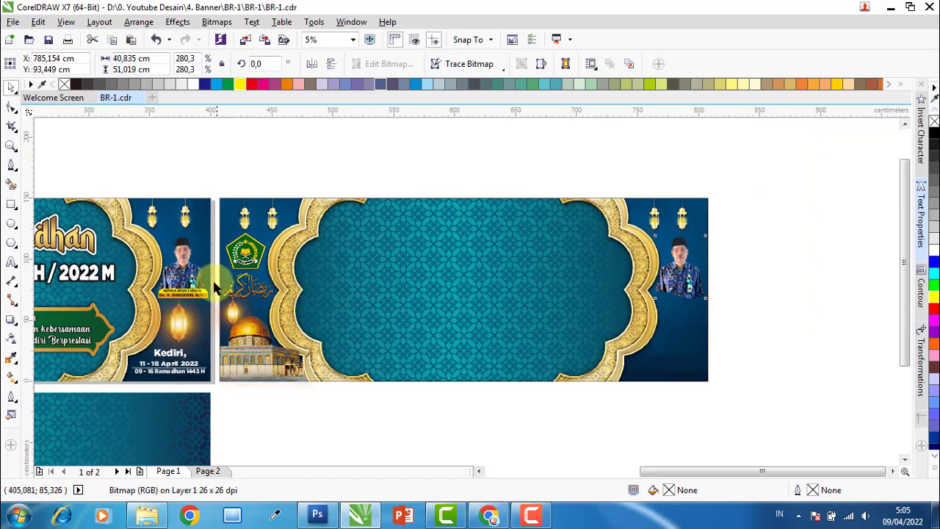
{"action": "left_click", "coordinate": [174, 295]}
{"action": "left_click_drag", "start_coordinate": [173, 295], "coordinate": [696, 294]}
{"action": "scroll", "coordinate": [697, 296], "scroll_direction": "up", "scroll_amount": 2}
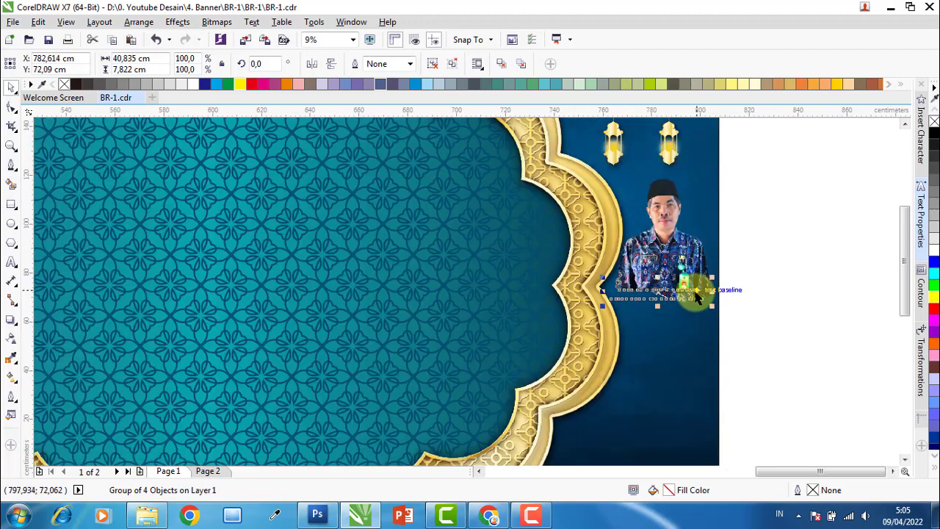
{"action": "scroll", "coordinate": [693, 293], "scroll_direction": "up", "scroll_amount": 3}
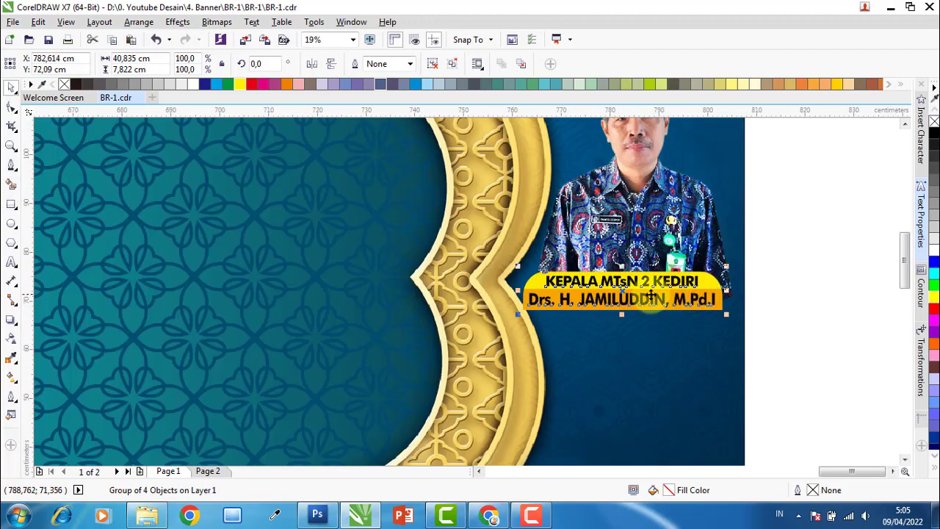
{"action": "mouse_move", "coordinate": [644, 292]}
{"action": "left_mouse_down"}
{"action": "mouse_move", "coordinate": [670, 296]}
{"action": "mouse_move", "coordinate": [652, 294]}
{"action": "left_mouse_up"}
{"action": "scroll", "coordinate": [654, 293], "scroll_direction": "up", "scroll_amount": 3}
{"action": "scroll", "coordinate": [708, 275], "scroll_direction": "down", "scroll_amount": 6}
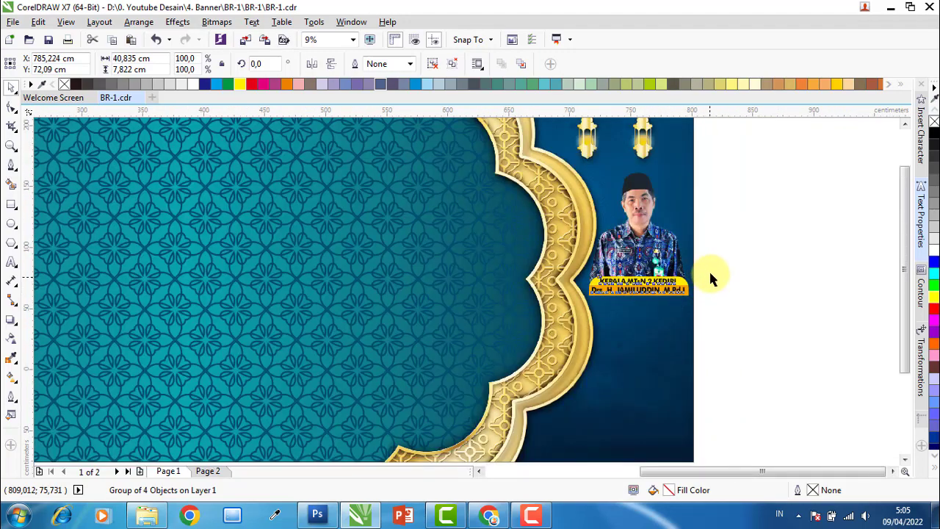
Copy the glowing lantern above the mosque to below the nameplate and enlarge it to about 77 by 76 cm
{"action": "scroll", "coordinate": [711, 278], "scroll_direction": "down", "scroll_amount": 3}
{"action": "left_click", "coordinate": [311, 300]}
{"action": "left_click", "coordinate": [175, 314]}
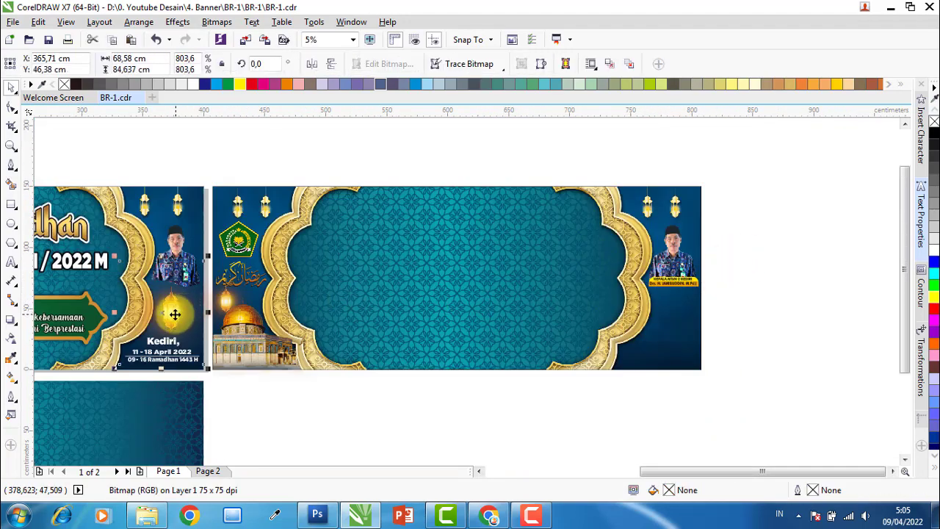
{"action": "left_click_drag", "start_coordinate": [229, 292], "coordinate": [681, 305]}
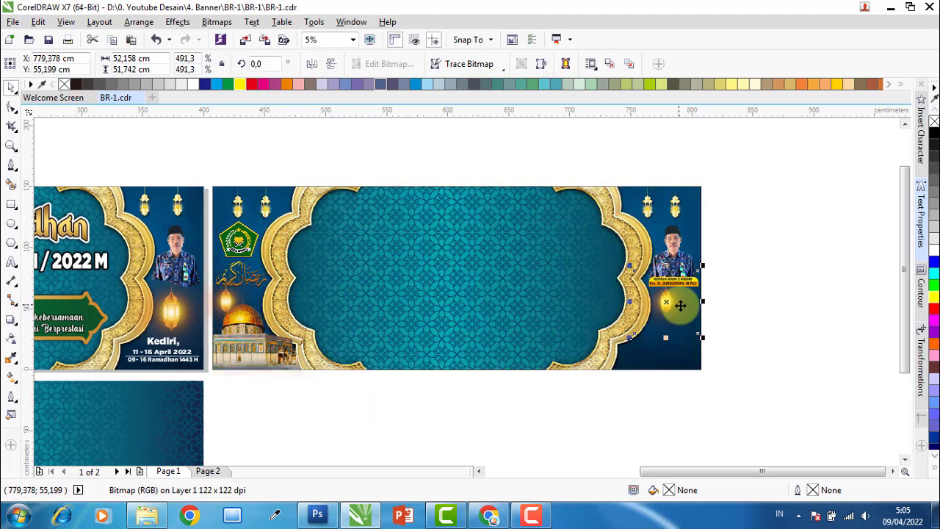
{"action": "left_click_drag", "start_coordinate": [701, 340], "coordinate": [734, 364]}
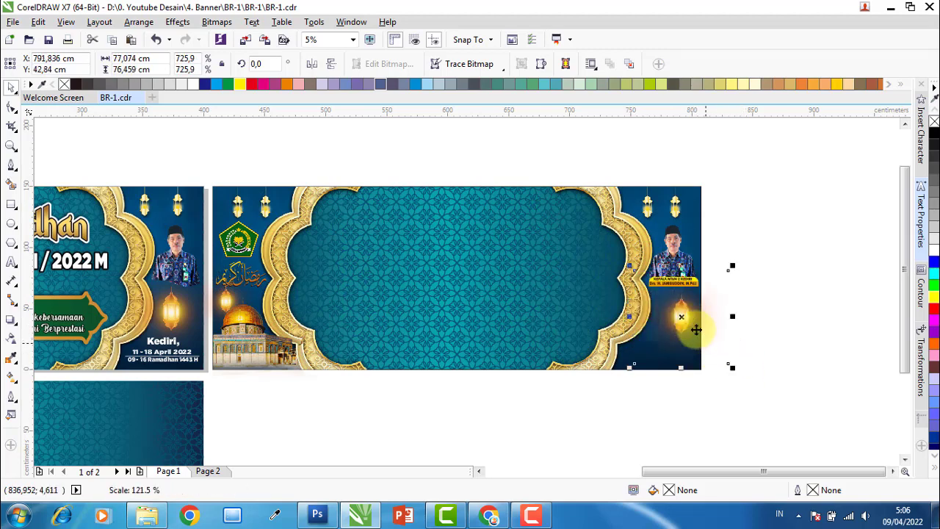
{"action": "left_click_drag", "start_coordinate": [710, 316], "coordinate": [669, 311]}
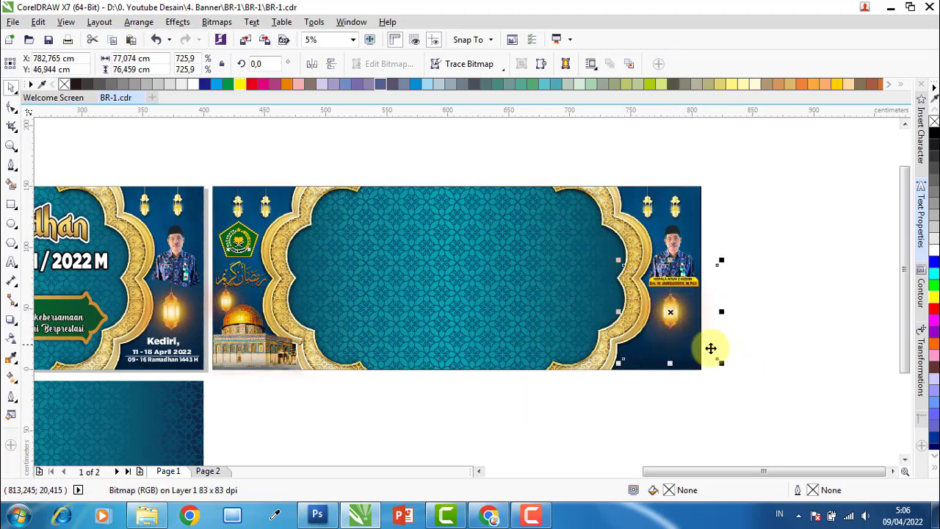
Reposition the copied lantern under the nameplate and resize it to about 84 by 83 cm
{"action": "mouse_move", "coordinate": [720, 371]}
{"action": "left_mouse_down"}
{"action": "mouse_move", "coordinate": [733, 377]}
{"action": "mouse_move", "coordinate": [727, 370]}
{"action": "left_mouse_up"}
{"action": "mouse_move", "coordinate": [678, 315]}
{"action": "left_mouse_down"}
{"action": "mouse_move", "coordinate": [308, 379]}
{"action": "mouse_move", "coordinate": [684, 323]}
{"action": "left_mouse_up"}
{"action": "scroll", "coordinate": [659, 280], "scroll_direction": "up", "scroll_amount": 3}
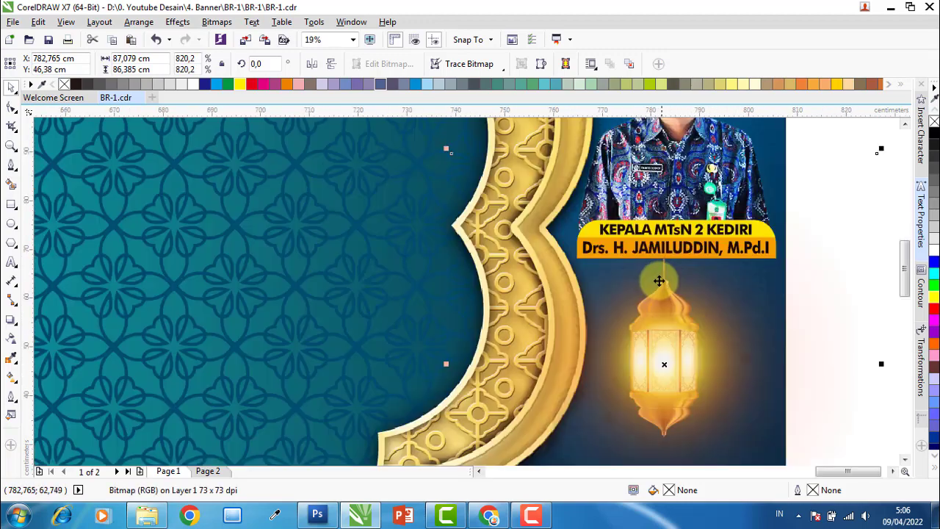
{"action": "mouse_move", "coordinate": [666, 291]}
{"action": "left_mouse_down"}
{"action": "mouse_move", "coordinate": [31, 115]}
{"action": "mouse_move", "coordinate": [652, 291]}
{"action": "left_mouse_up"}
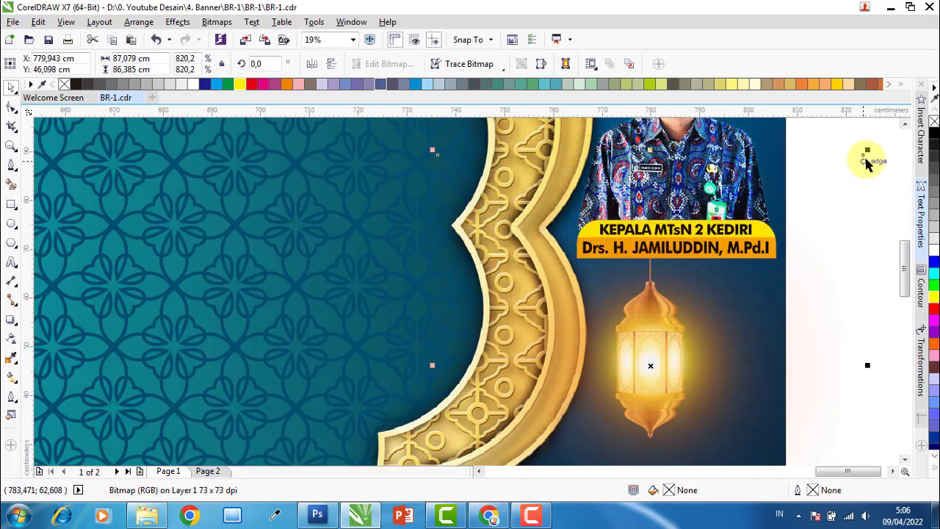
{"action": "left_click_drag", "start_coordinate": [869, 152], "coordinate": [852, 164]}
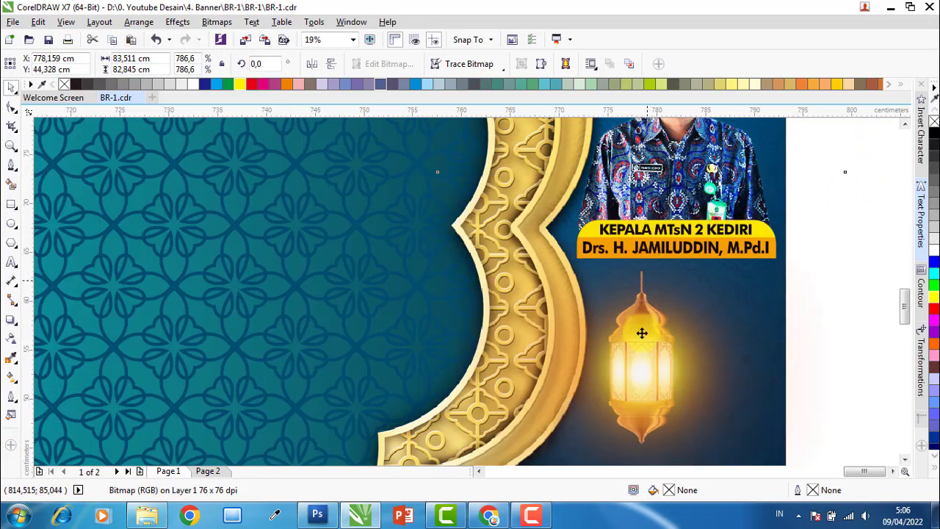
Fine-tune the lantern's position so the top of its chain meets the nameplate's lower edge
{"action": "scroll", "coordinate": [651, 323], "scroll_direction": "up", "scroll_amount": 2}
{"action": "left_click_drag", "start_coordinate": [636, 332], "coordinate": [657, 315]}
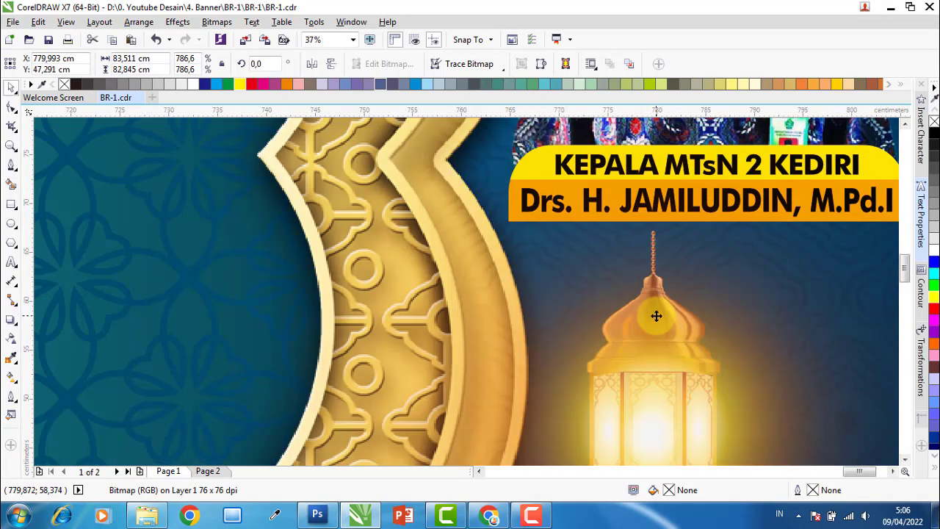
{"action": "scroll", "coordinate": [657, 233], "scroll_direction": "up", "scroll_amount": 4}
{"action": "left_click_drag", "start_coordinate": [657, 203], "coordinate": [648, 210]}
{"action": "scroll", "coordinate": [649, 210], "scroll_direction": "down", "scroll_amount": 8}
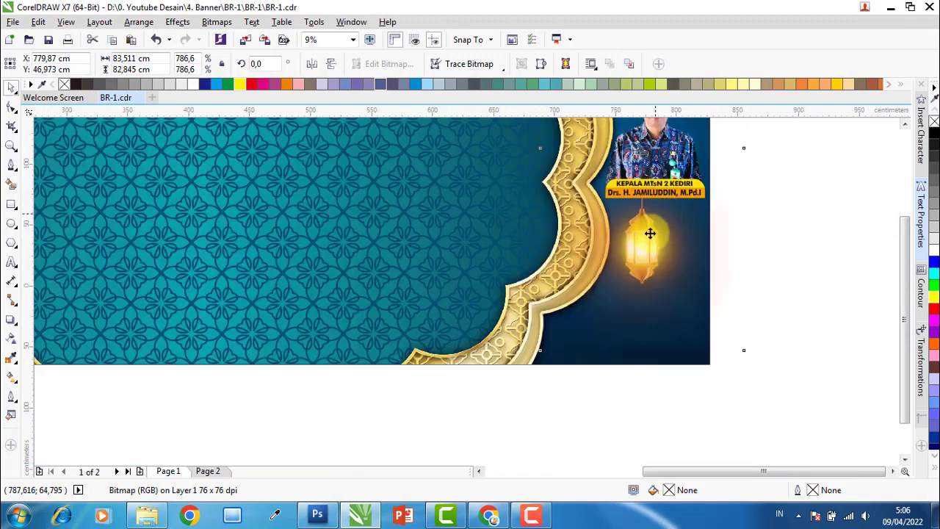
{"action": "scroll", "coordinate": [650, 234], "scroll_direction": "down", "scroll_amount": 2}
{"action": "left_click", "coordinate": [588, 340]}
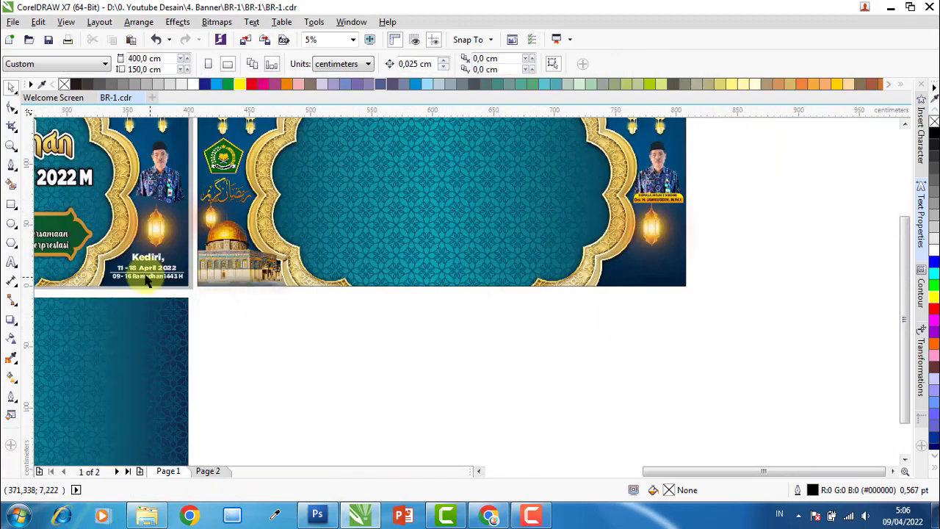
Check the font of the finished banner's Kediri text and review the Sketsa Ramadhan, Cream Cake, Gotham Ultra and Berkshire Swash files in the BR-1 folder
{"action": "scroll", "coordinate": [145, 257], "scroll_direction": "up", "scroll_amount": 2}
{"action": "left_click", "coordinate": [145, 256]}
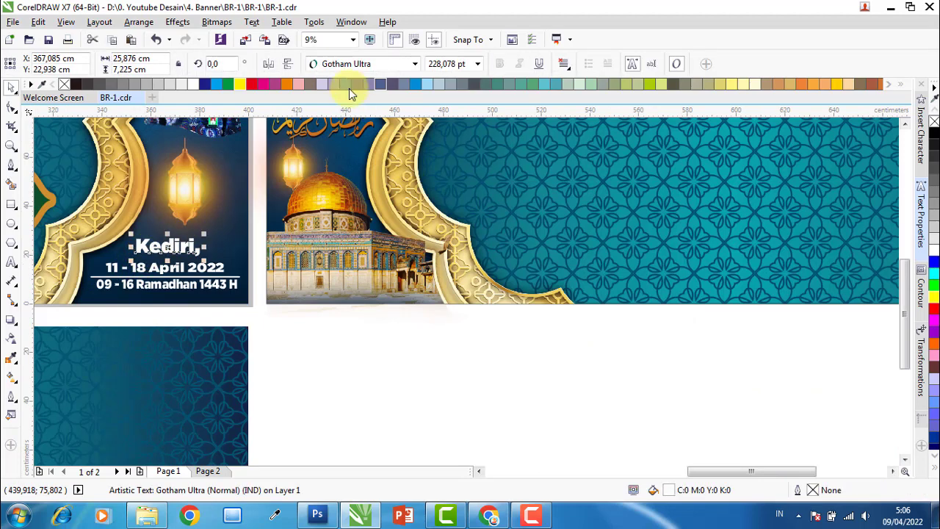
{"action": "left_click", "coordinate": [151, 519]}
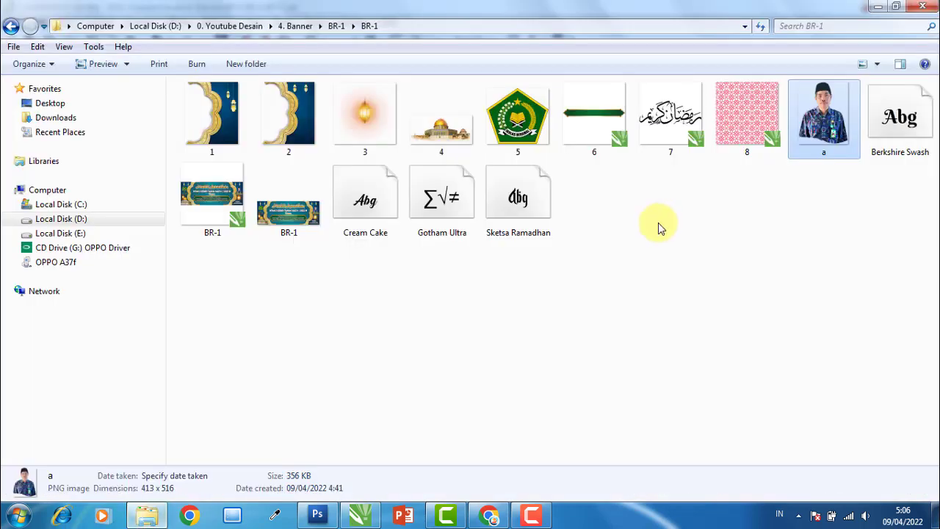
{"action": "left_click", "coordinate": [516, 211]}
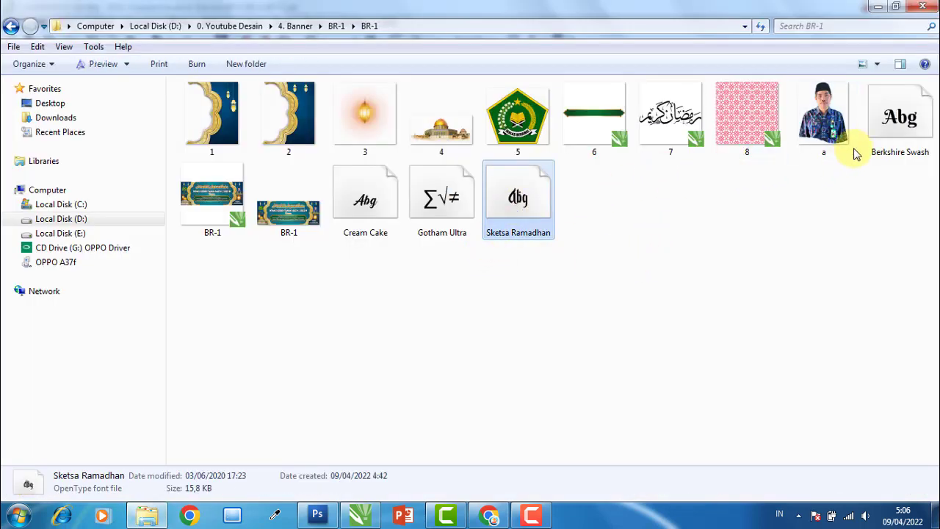
{"action": "left_click", "coordinate": [378, 217]}
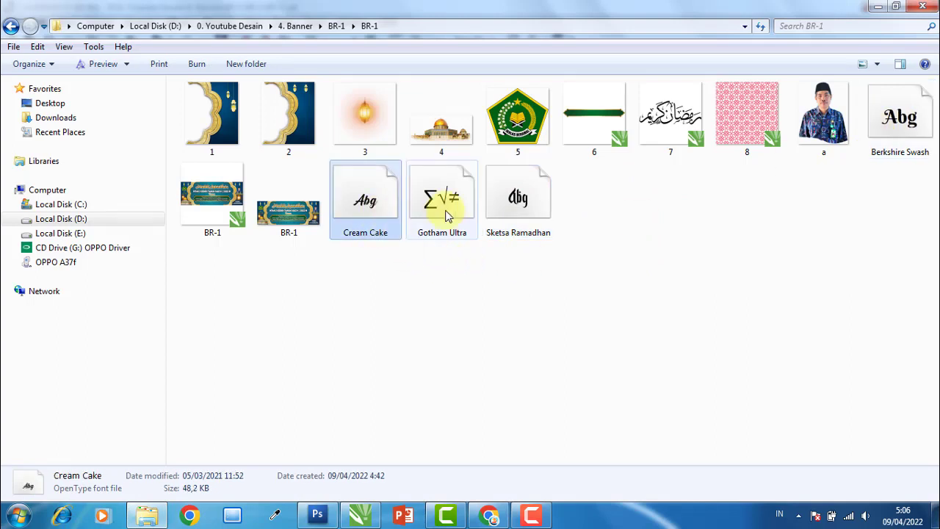
{"action": "left_click", "coordinate": [454, 214]}
{"action": "left_click", "coordinate": [523, 208]}
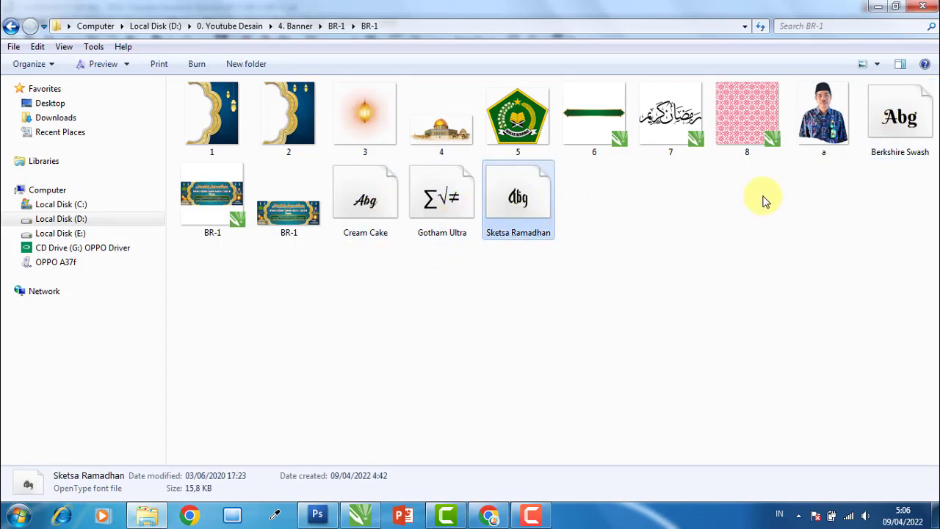
{"action": "left_click", "coordinate": [910, 121]}
{"action": "left_click", "coordinate": [789, 208]}
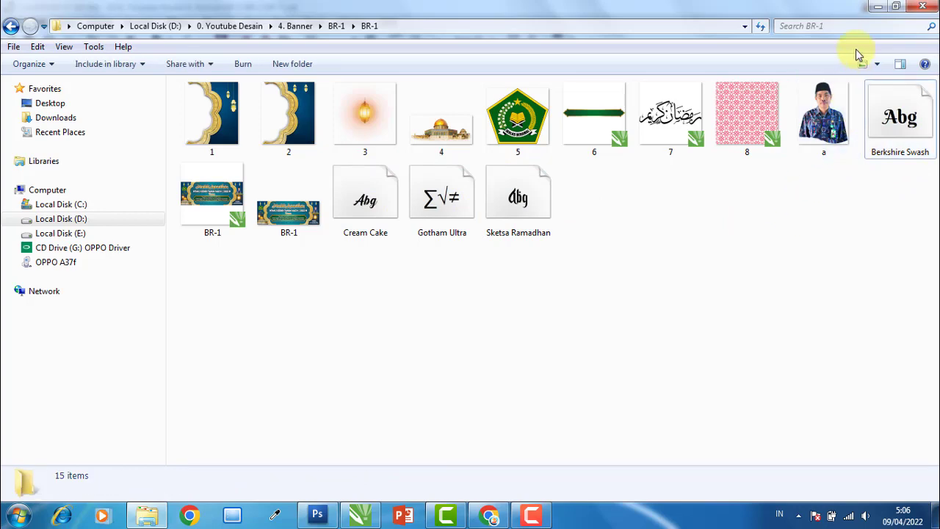
{"action": "left_click", "coordinate": [877, 7]}
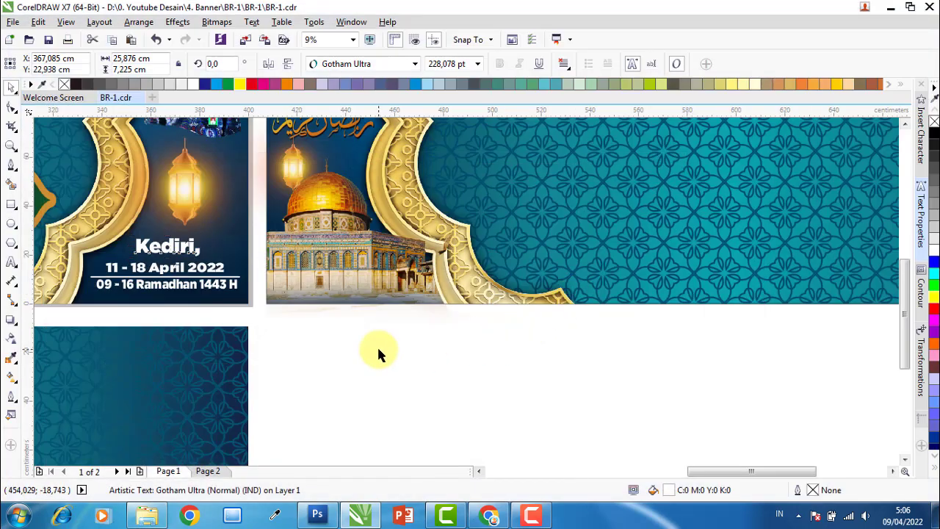
Copy the Kediri place-and-date text block with its divider line from the finished banner to the new banner's lower-right corner
{"action": "left_click", "coordinate": [292, 338]}
{"action": "left_click_drag", "start_coordinate": [258, 316], "coordinate": [79, 233]}
{"action": "scroll", "coordinate": [152, 285], "scroll_direction": "down", "scroll_amount": 2}
{"action": "left_click_drag", "start_coordinate": [158, 276], "coordinate": [650, 288]}
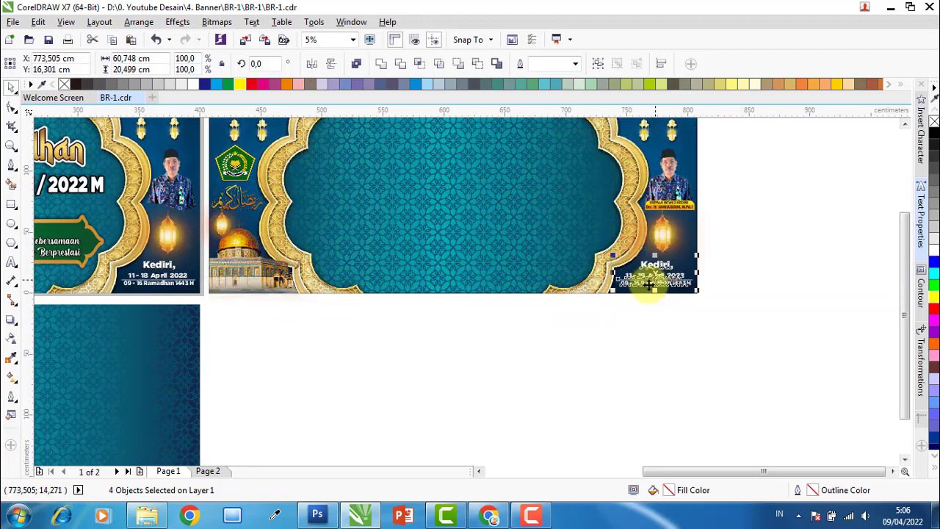
{"action": "left_click", "coordinate": [573, 345]}
{"action": "scroll", "coordinate": [463, 235], "scroll_direction": "down", "scroll_amount": 2}
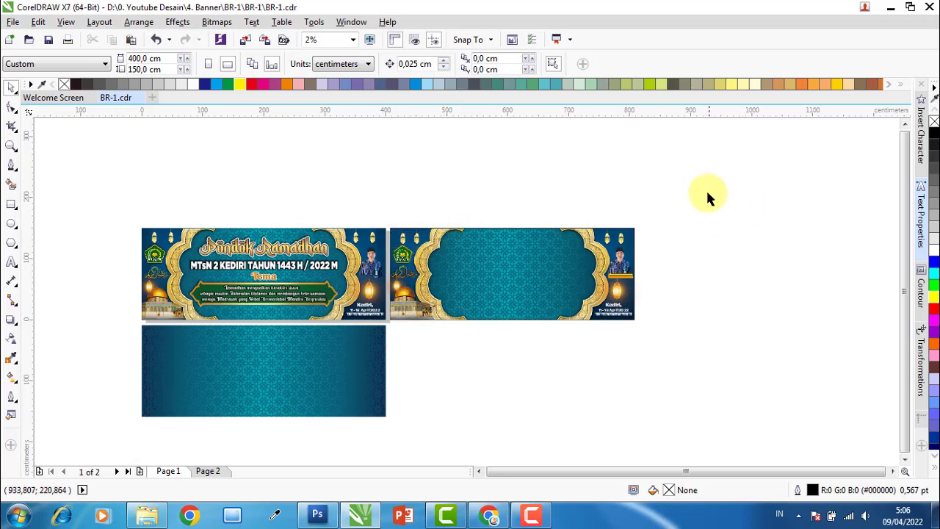
Group all objects of the new banner and delete the spare patterned background below the finished banner
{"action": "left_click_drag", "start_coordinate": [712, 185], "coordinate": [384, 344]}
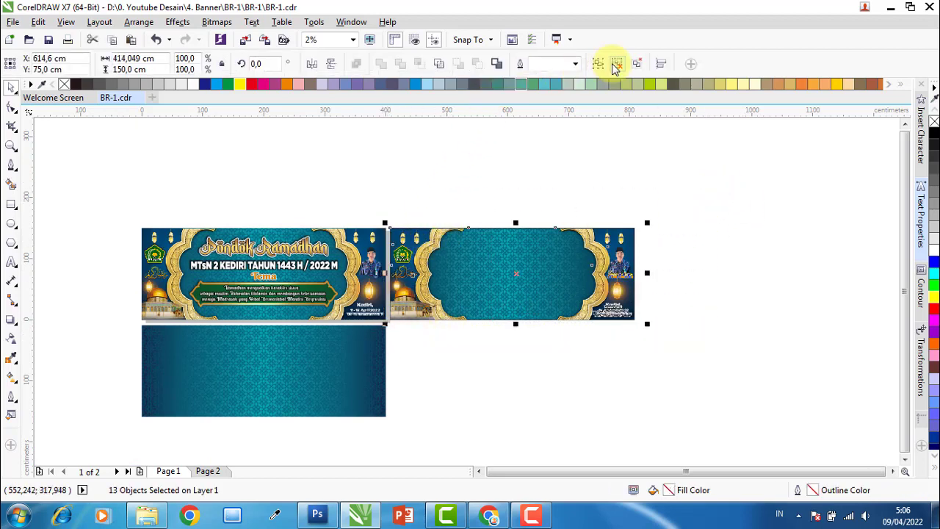
{"action": "left_click_drag", "start_coordinate": [415, 426], "coordinate": [108, 321]}
{"action": "key", "text": "Delete"}
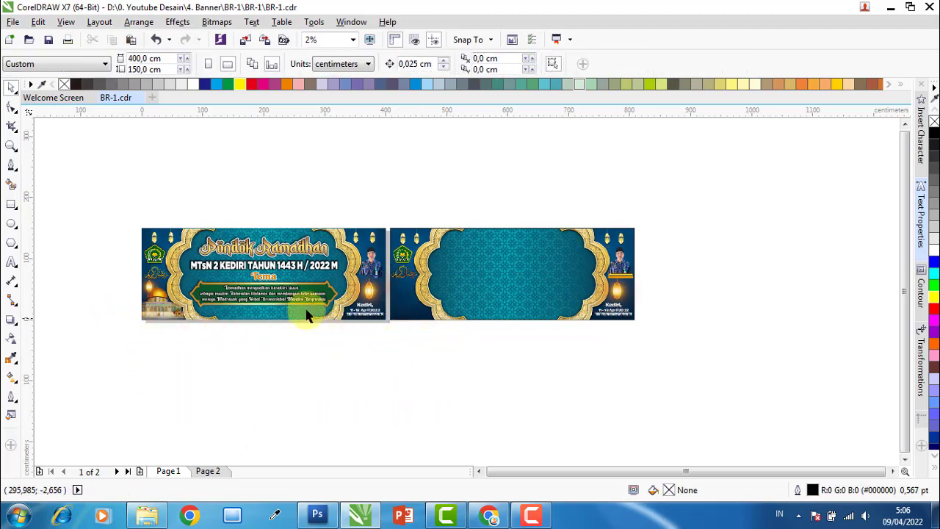
Bring the green ornamental plate, file 6 of the BR-1 folder, into the drawing and size it to about 246 by 46 cm
{"action": "scroll", "coordinate": [233, 282], "scroll_direction": "up", "scroll_amount": 2}
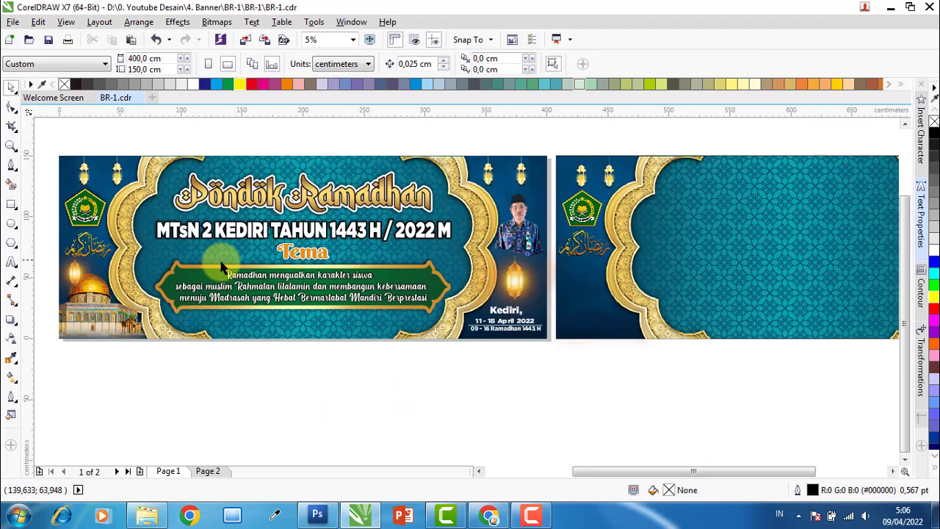
{"action": "left_click", "coordinate": [147, 514]}
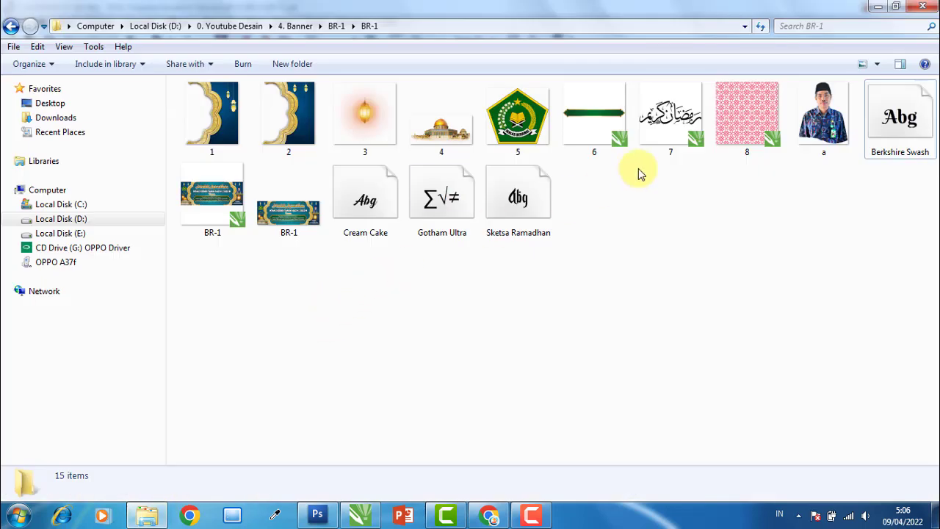
{"action": "left_click_drag", "start_coordinate": [607, 133], "coordinate": [840, 332]}
{"action": "left_click_drag", "start_coordinate": [704, 390], "coordinate": [304, 411]}
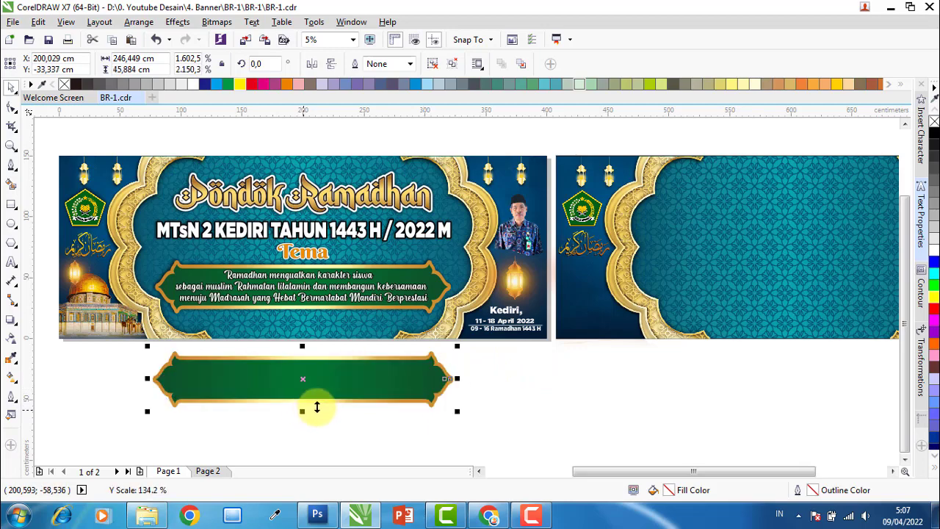
Place the green plate inside the new banner's frame, in the lower part as on the finished banner
{"action": "left_click_drag", "start_coordinate": [218, 379], "coordinate": [725, 314]}
{"action": "left_click", "coordinate": [732, 335], "text": "shift"}
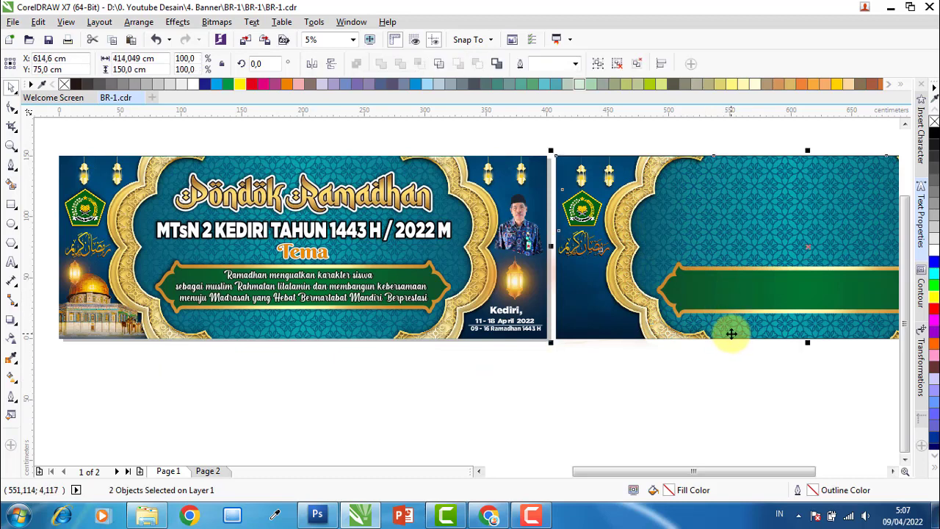
{"action": "left_click", "coordinate": [634, 376]}
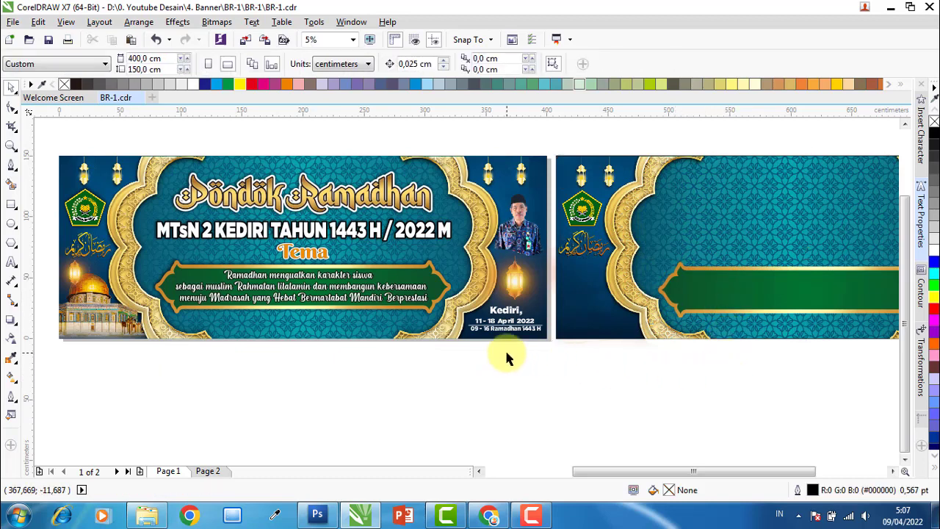
Ungroup the new banner's objects
{"action": "left_click", "coordinate": [598, 308]}
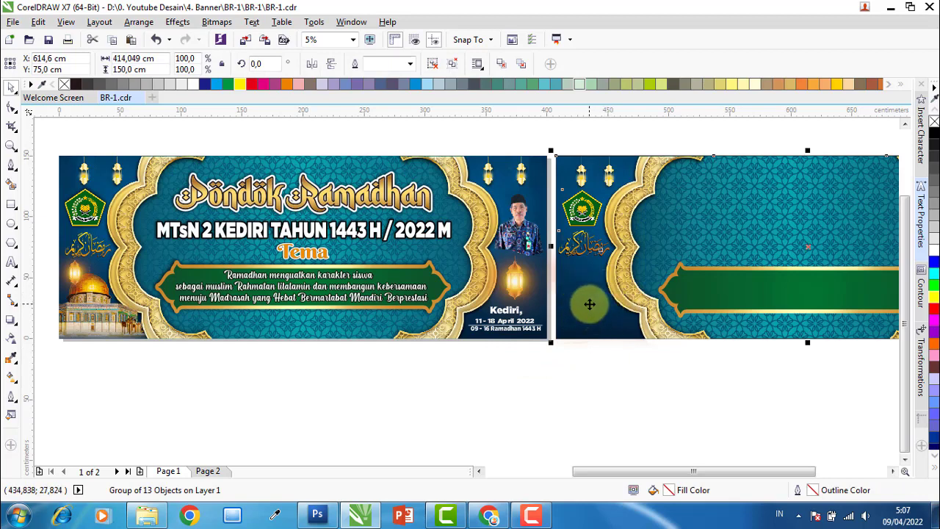
{"action": "left_click", "coordinate": [433, 65]}
{"action": "left_click", "coordinate": [502, 123]}
Try moving the left frame image and the background aside to uncover the mosque, and undo both moves
{"action": "left_click_drag", "start_coordinate": [664, 379], "coordinate": [601, 308]}
{"action": "left_click", "coordinate": [594, 307]}
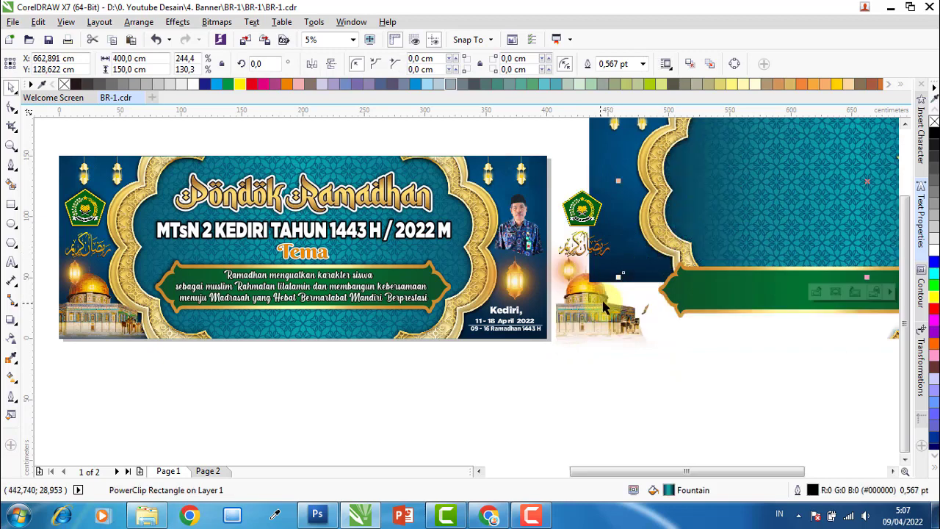
{"action": "key", "text": "ctrl+z"}
{"action": "key", "text": "ctrl+z"}
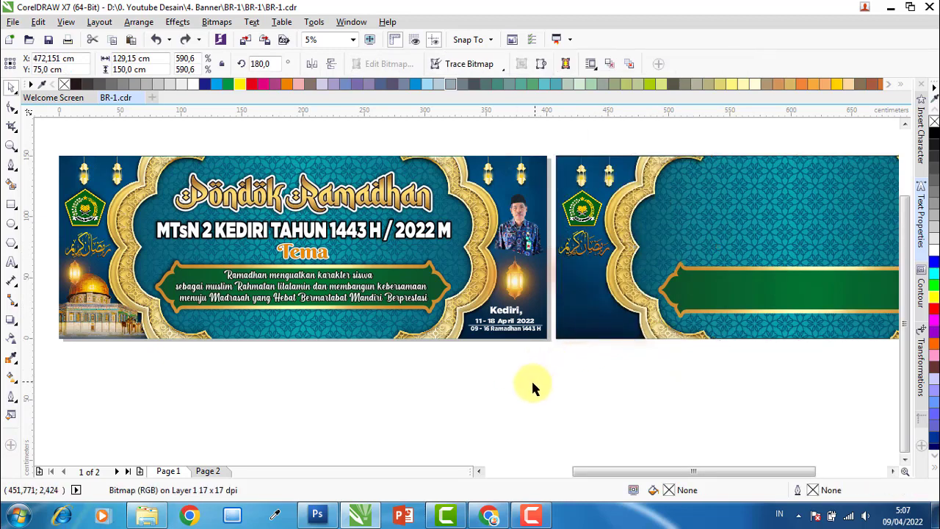
Send the new banner's left gold frame image to the back of the layer
{"action": "left_click_drag", "start_coordinate": [532, 383], "coordinate": [486, 295]}
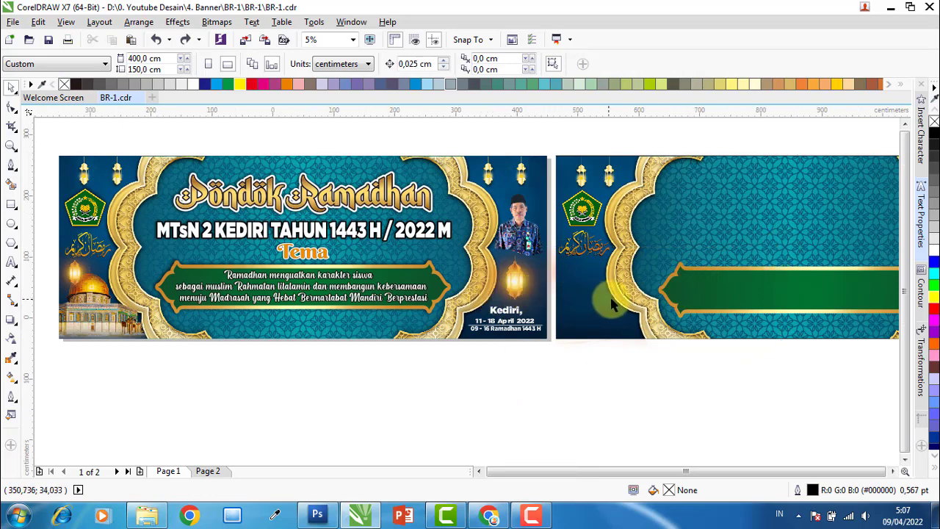
{"action": "scroll", "coordinate": [614, 316], "scroll_direction": "down", "scroll_amount": 1}
{"action": "scroll", "coordinate": [587, 321], "scroll_direction": "up", "scroll_amount": 2}
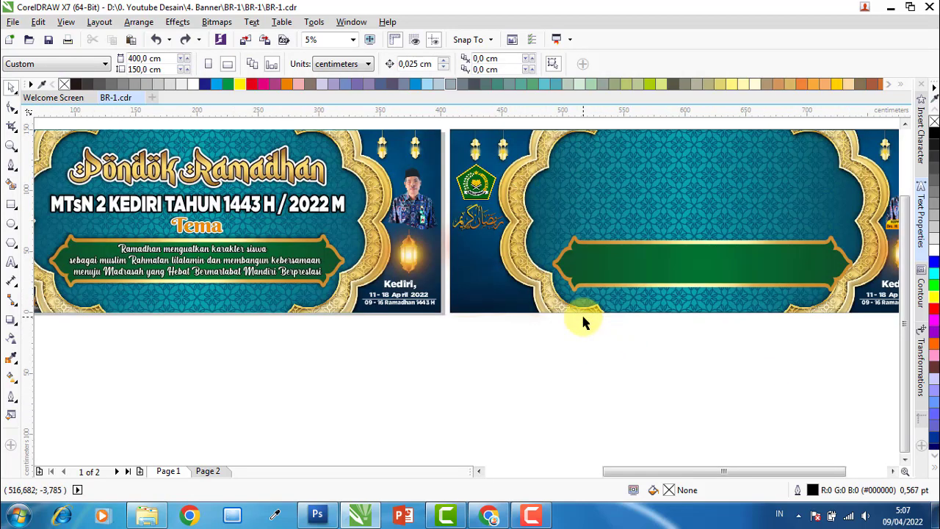
{"action": "left_click", "coordinate": [507, 280]}
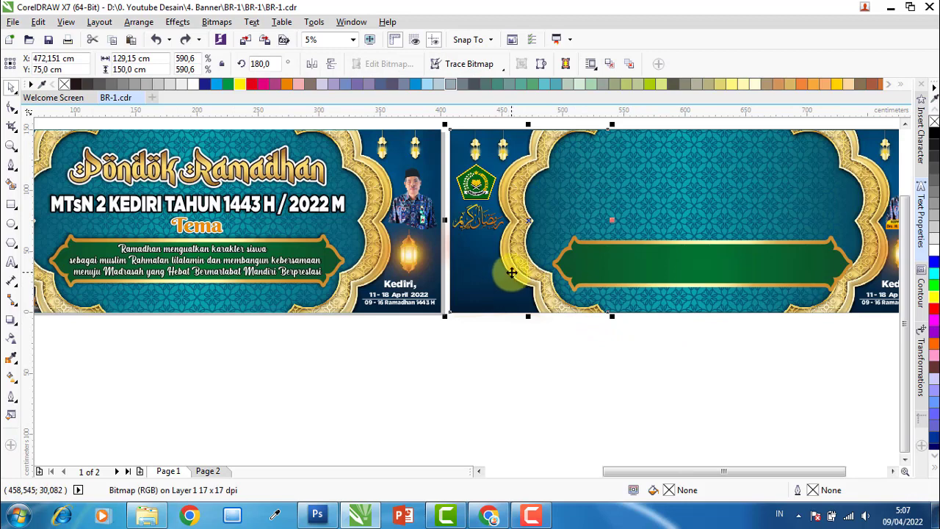
{"action": "right_click", "coordinate": [509, 272]}
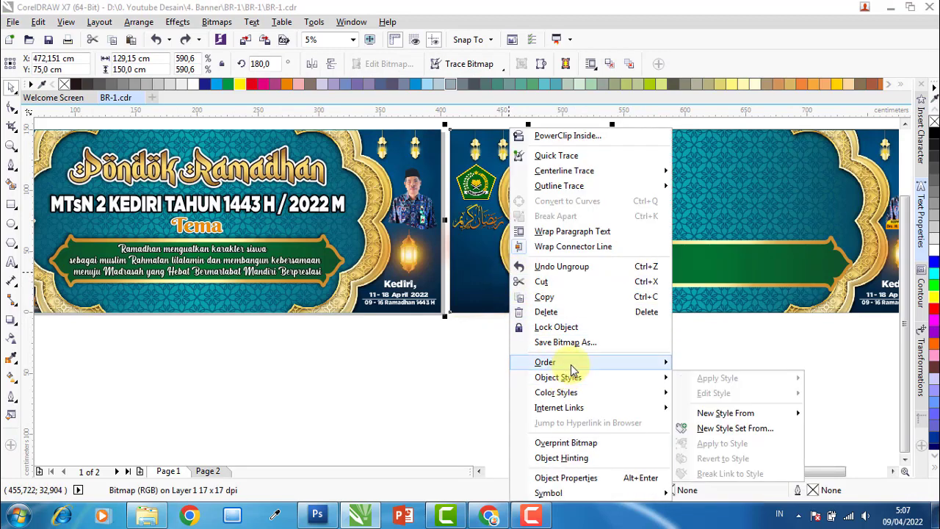
{"action": "mouse_move", "coordinate": [575, 365]}
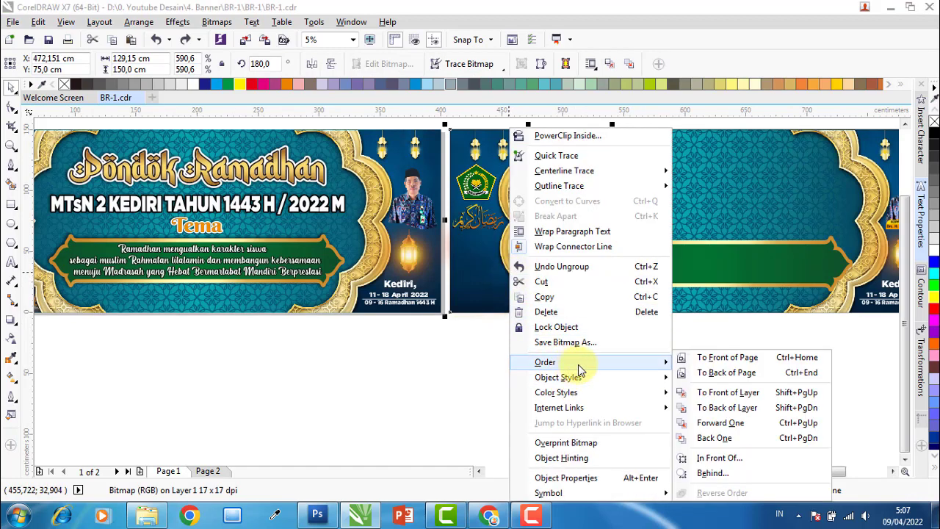
{"action": "left_click", "coordinate": [751, 411]}
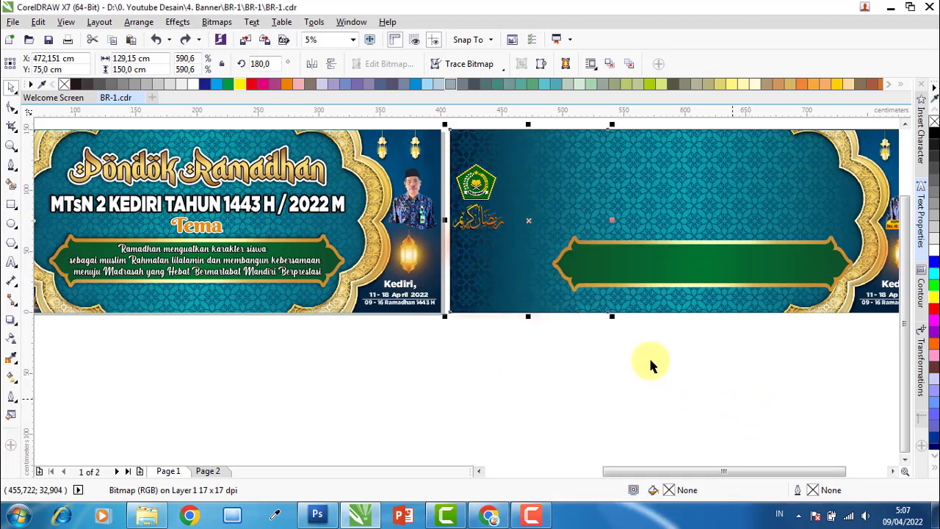
Send the new banner's patterned background rectangle to the back of the layer, behind the frame image
{"action": "left_click", "coordinate": [597, 376]}
{"action": "left_click", "coordinate": [556, 301]}
{"action": "right_click", "coordinate": [556, 302]}
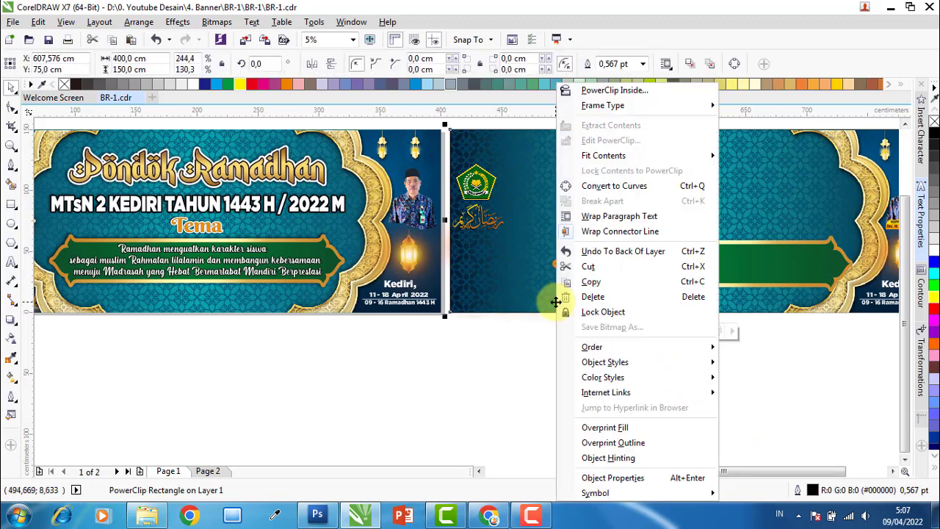
{"action": "mouse_move", "coordinate": [587, 347]}
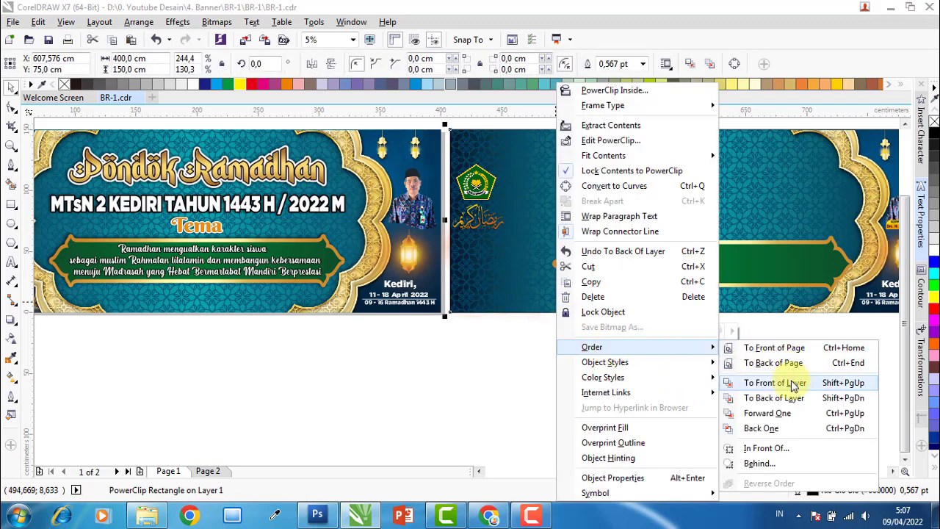
{"action": "left_click", "coordinate": [783, 398]}
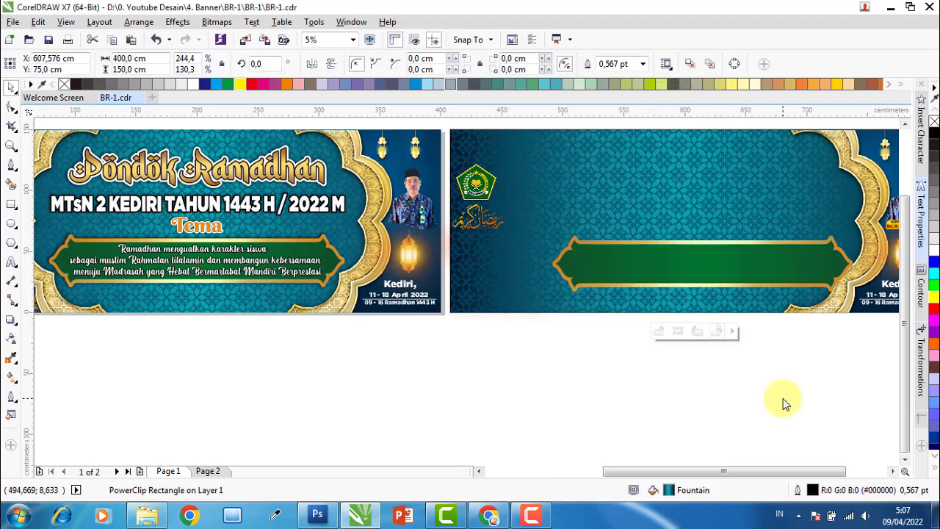
{"action": "left_click", "coordinate": [567, 389]}
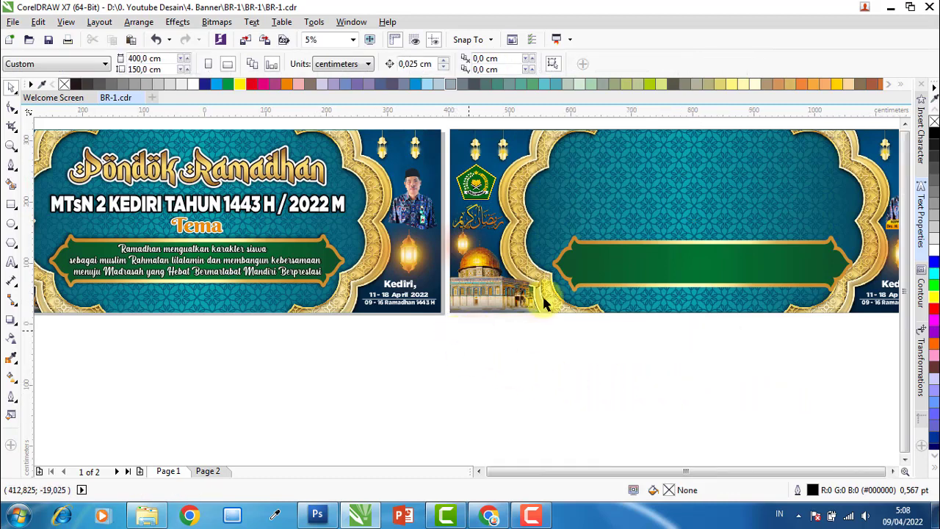
Add the artistic text "Pondok Ramadhan" above the finished banner in Arial at 200 pt
{"action": "scroll", "coordinate": [545, 305], "scroll_direction": "down", "scroll_amount": 2}
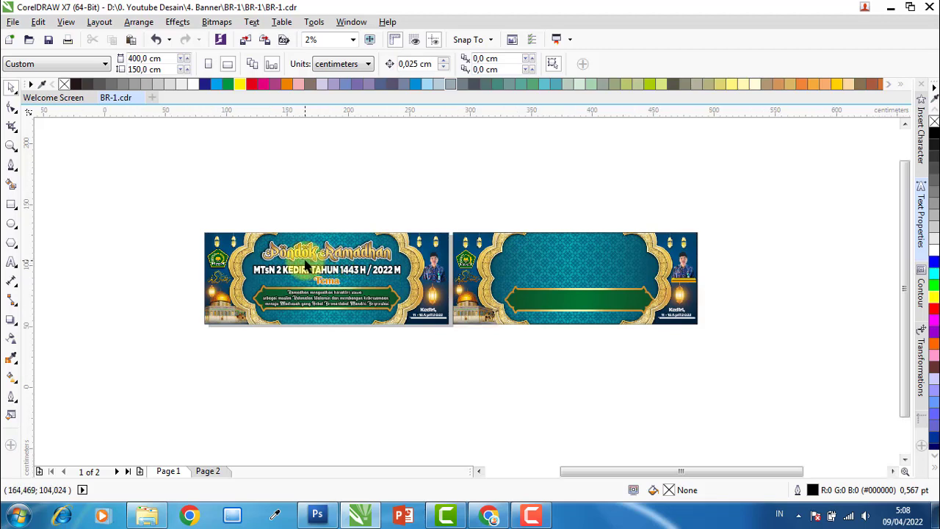
{"action": "scroll", "coordinate": [277, 258], "scroll_direction": "up", "scroll_amount": 2}
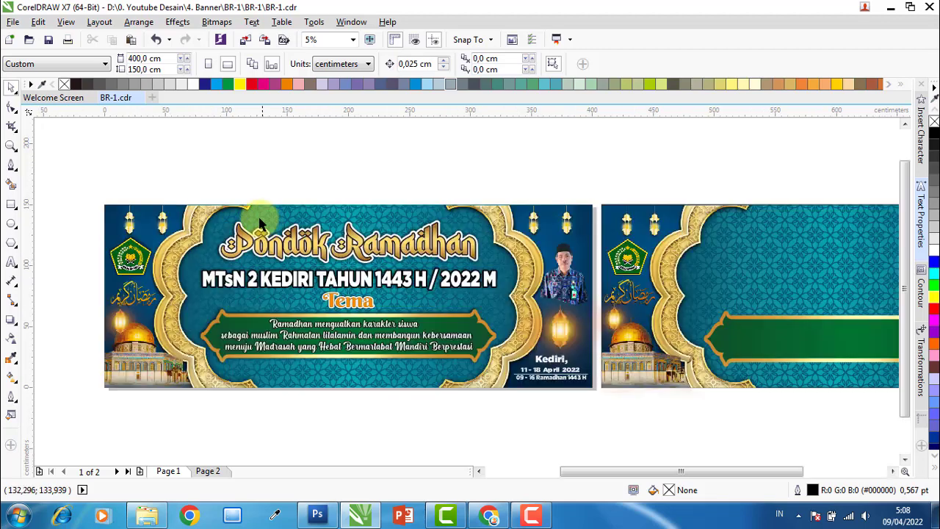
{"action": "left_click", "coordinate": [13, 263]}
{"action": "left_click", "coordinate": [223, 165]}
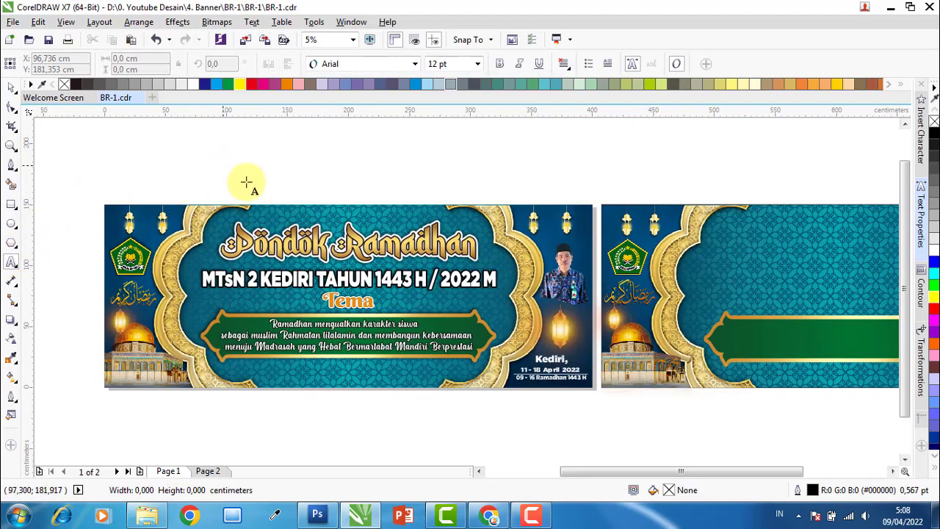
{"action": "left_click", "coordinate": [478, 63]}
{"action": "left_click", "coordinate": [450, 253]}
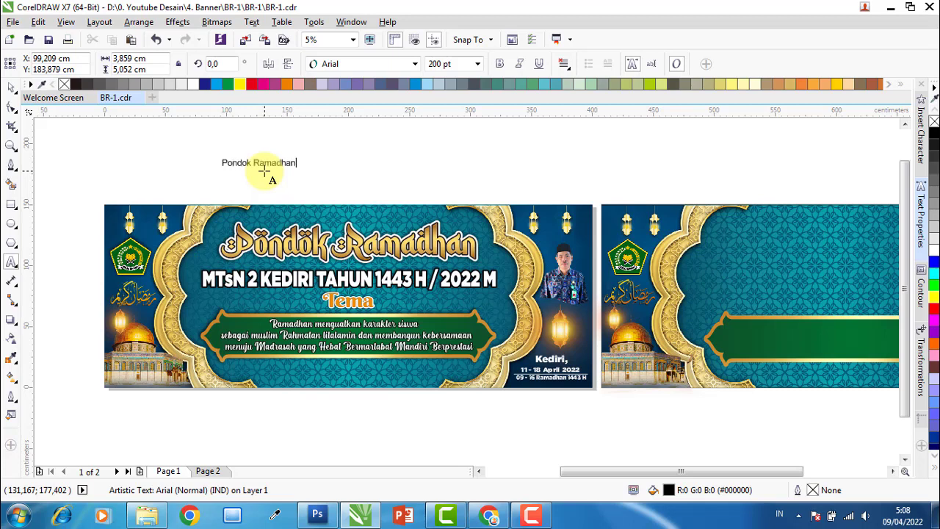
Enlarge the Pondok Ramadhan text to about 207 cm wide and set its font to Sketsa Ramadhan
{"action": "left_click", "coordinate": [9, 87]}
{"action": "left_click_drag", "start_coordinate": [287, 166], "coordinate": [485, 239]}
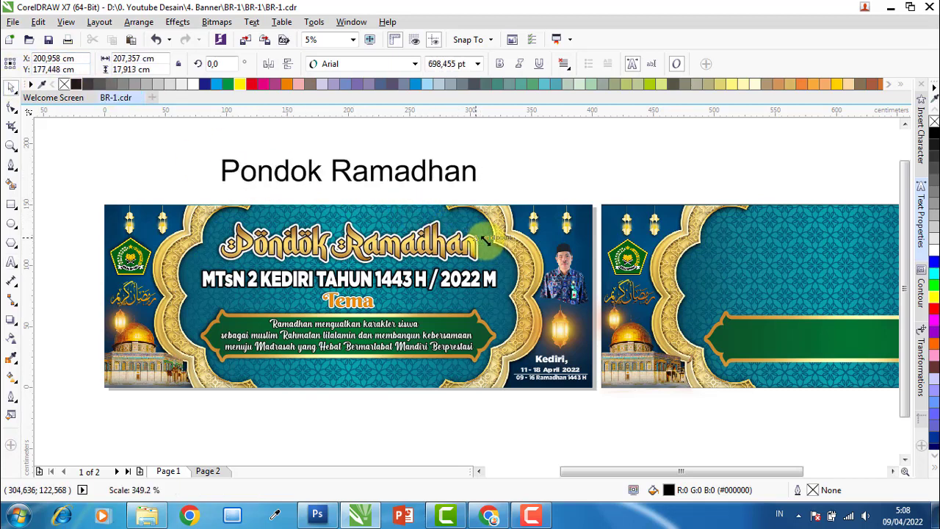
{"action": "left_click", "coordinate": [395, 65]}
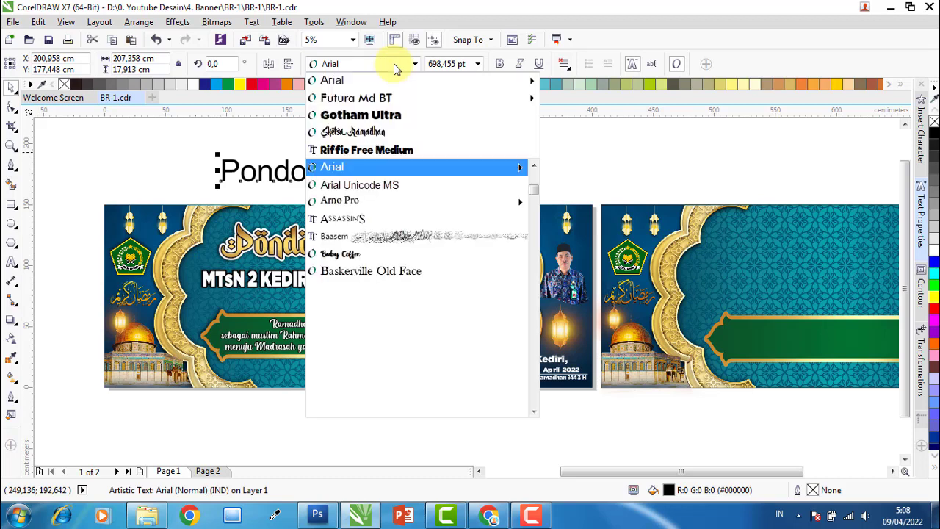
{"action": "type", "text": "sketsa"}
{"action": "key", "text": "Return"}
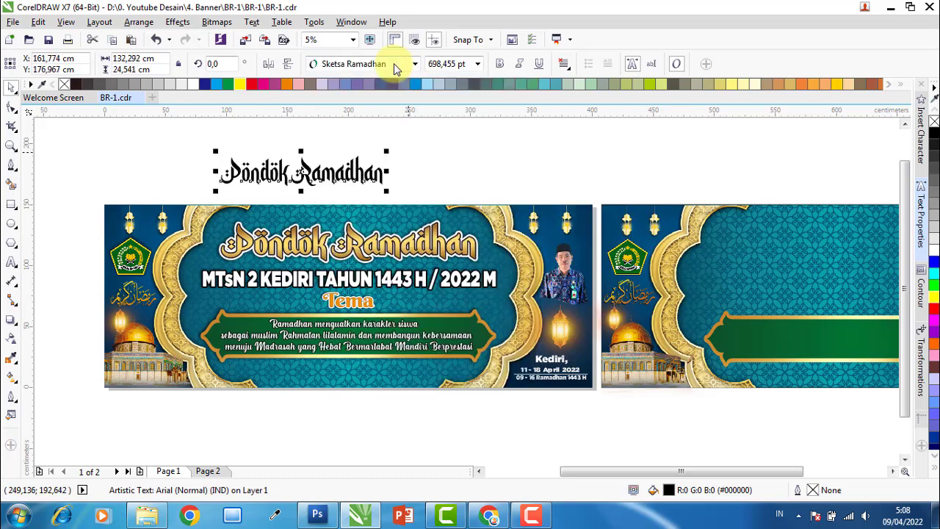
Stretch the Pondok Ramadhan text to about 208 by 32 cm to match the finished banner's title
{"action": "left_click_drag", "start_coordinate": [387, 172], "coordinate": [480, 174]}
{"action": "left_click_drag", "start_coordinate": [349, 194], "coordinate": [342, 208]}
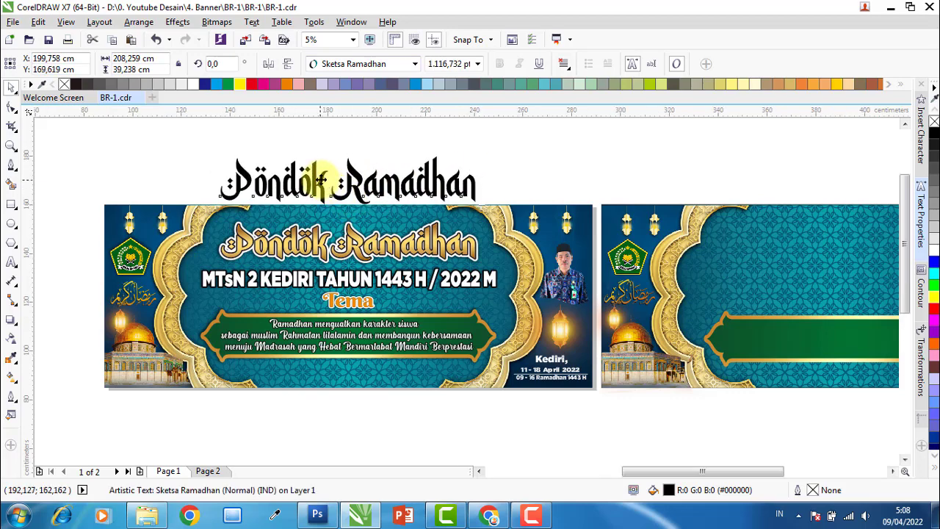
{"action": "scroll", "coordinate": [321, 180], "scroll_direction": "up", "scroll_amount": 2}
{"action": "left_click_drag", "start_coordinate": [375, 232], "coordinate": [373, 213]}
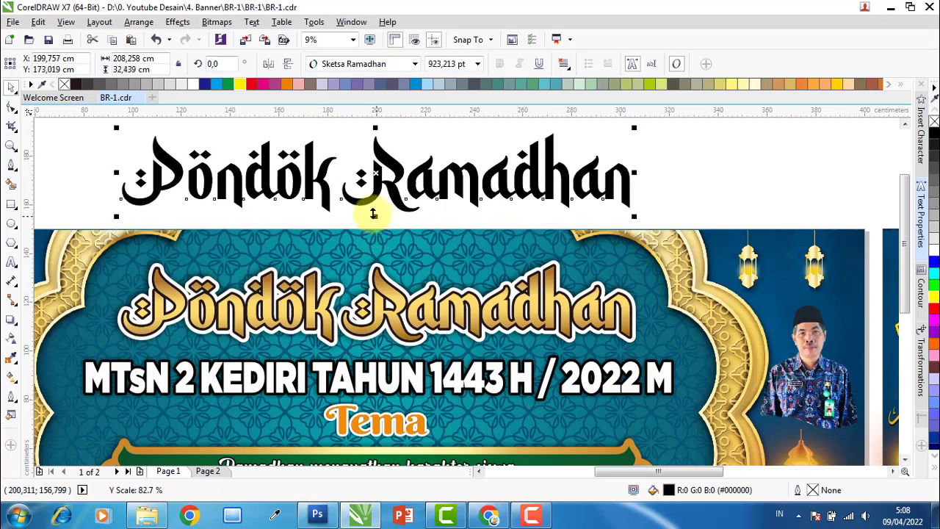
Apply a linear fountain fill rotated 90° to the Pondok Ramadhan text above the finished banner
{"action": "left_click", "coordinate": [315, 294]}
{"action": "left_click", "coordinate": [375, 191]}
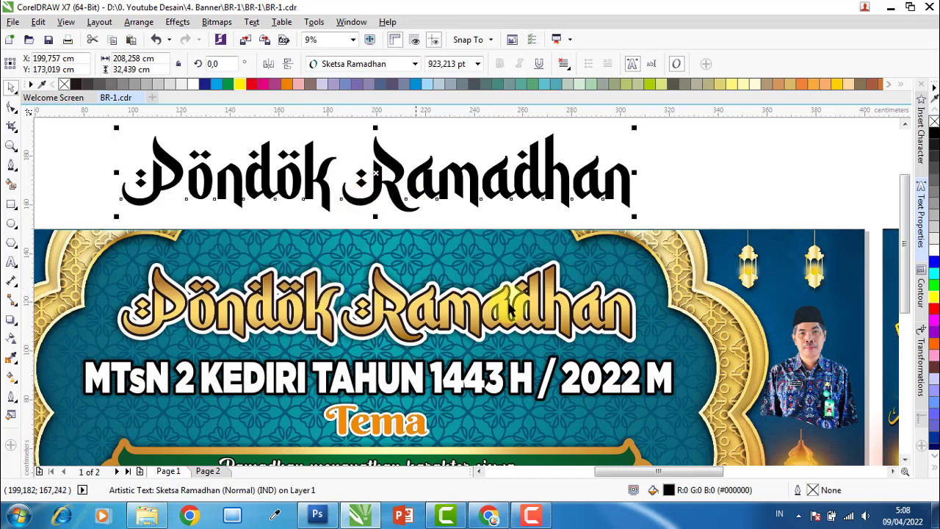
{"action": "double_click", "coordinate": [669, 490]}
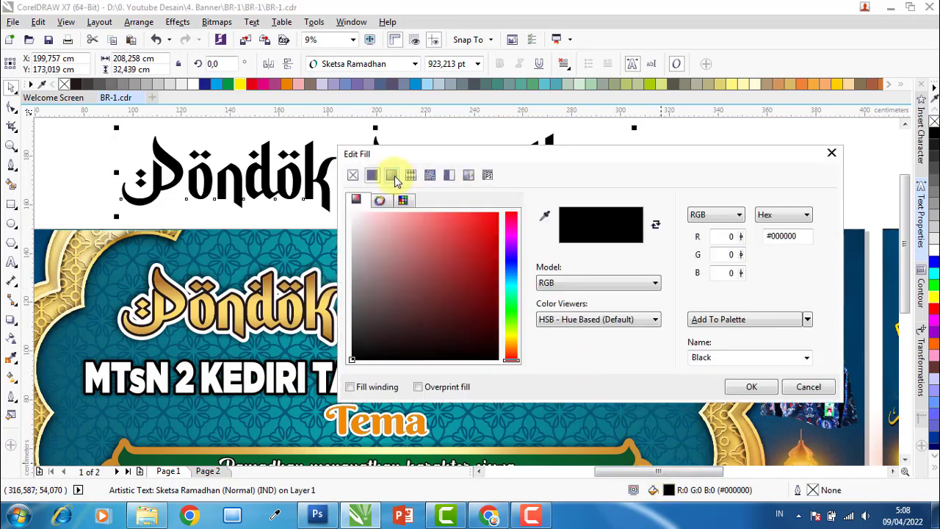
{"action": "left_click", "coordinate": [391, 175]}
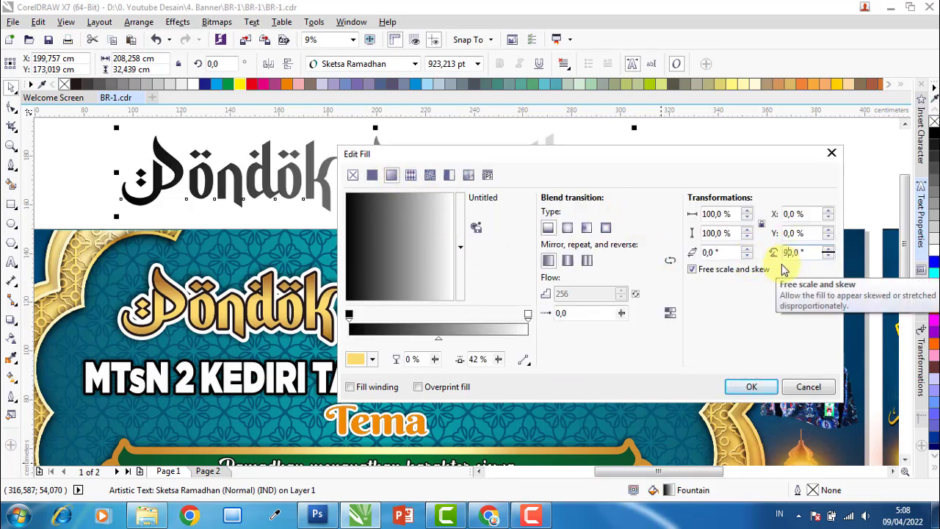
{"action": "type", "text": "9"}
{"action": "left_click", "coordinate": [795, 233]}
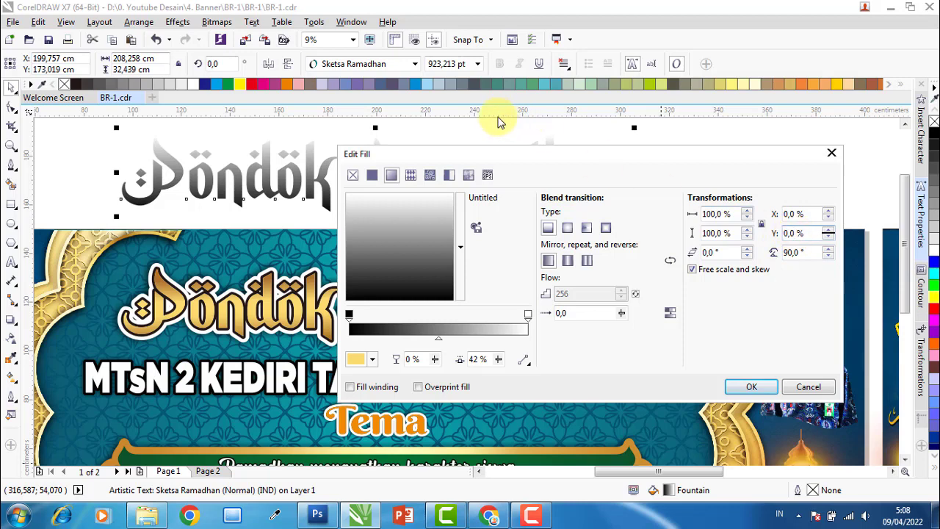
Set the gradient's start colour to golden brown #BC8930, sampled from the finished banner's title
{"action": "left_click_drag", "start_coordinate": [473, 153], "coordinate": [682, 135]}
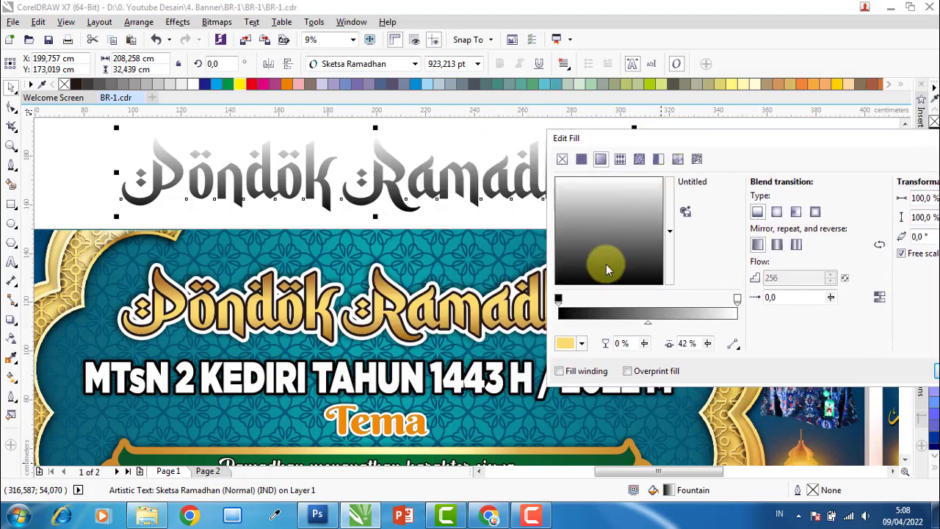
{"action": "left_click", "coordinate": [557, 299]}
{"action": "left_click", "coordinate": [565, 343]}
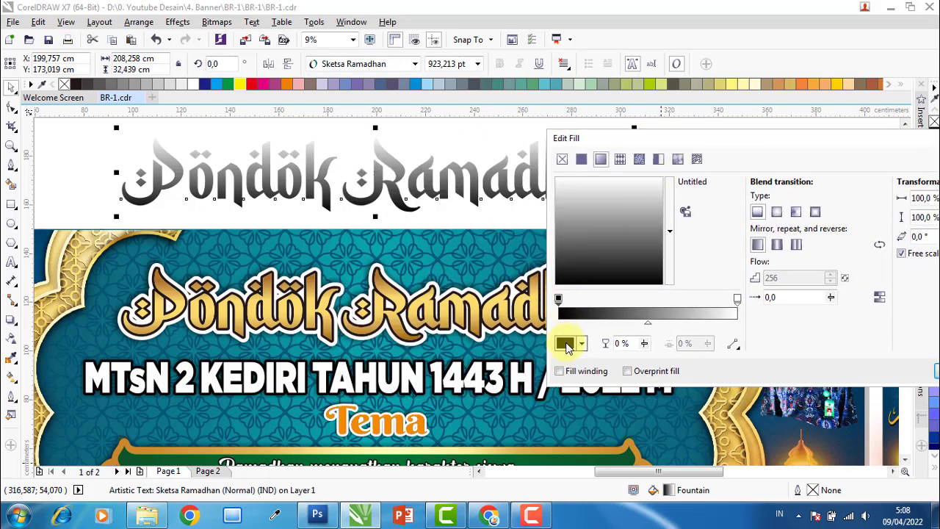
{"action": "left_click", "coordinate": [610, 199]}
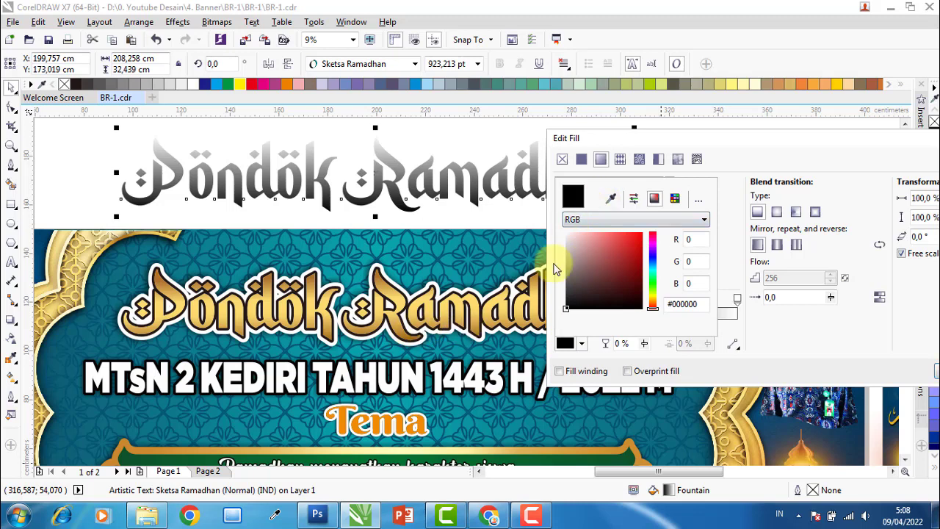
{"action": "left_click", "coordinate": [611, 198]}
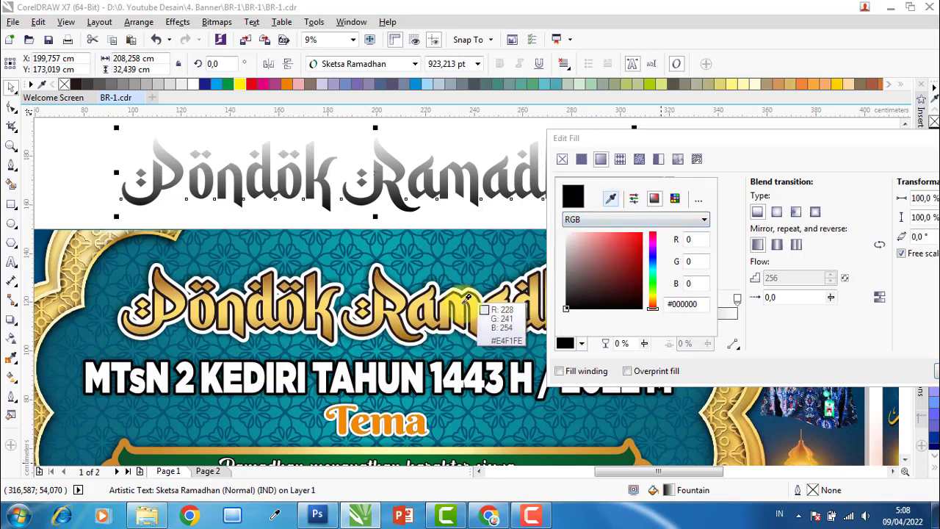
{"action": "left_click", "coordinate": [422, 334]}
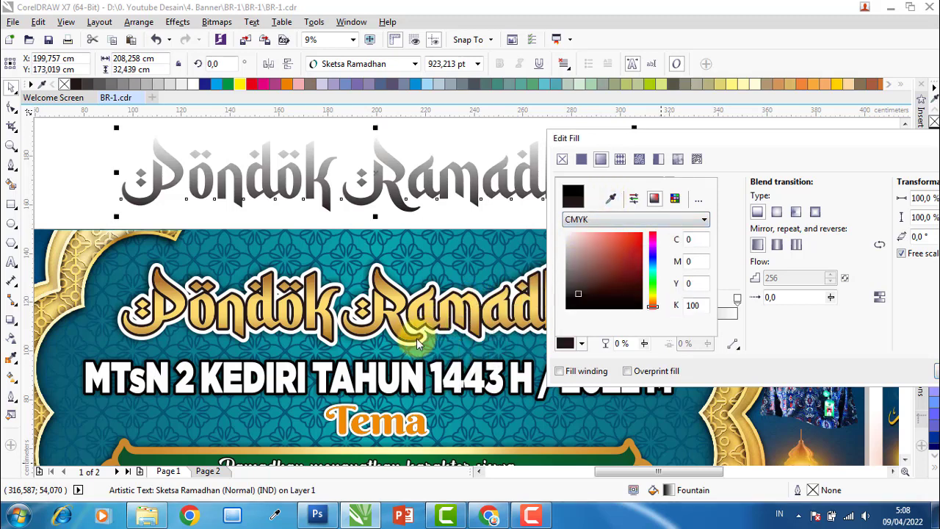
{"action": "left_click", "coordinate": [612, 199]}
{"action": "left_click", "coordinate": [476, 334]}
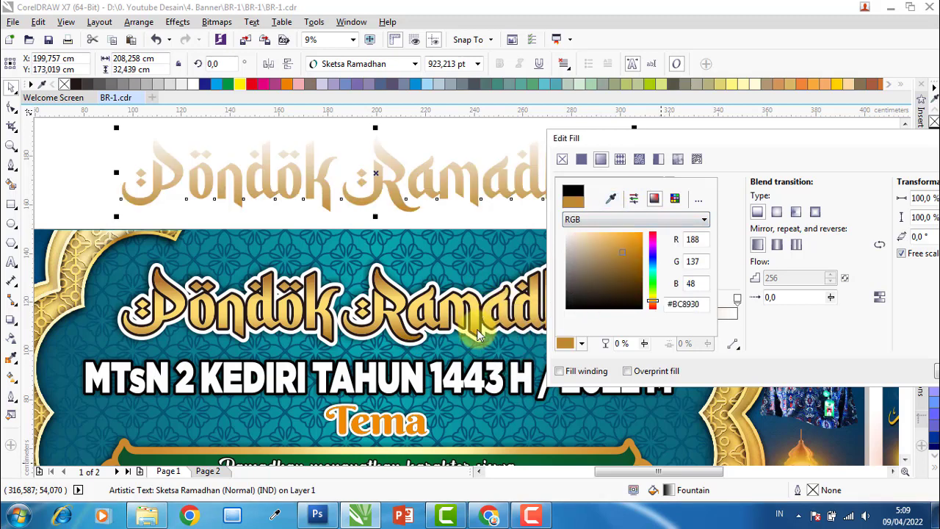
{"action": "left_click", "coordinate": [761, 322]}
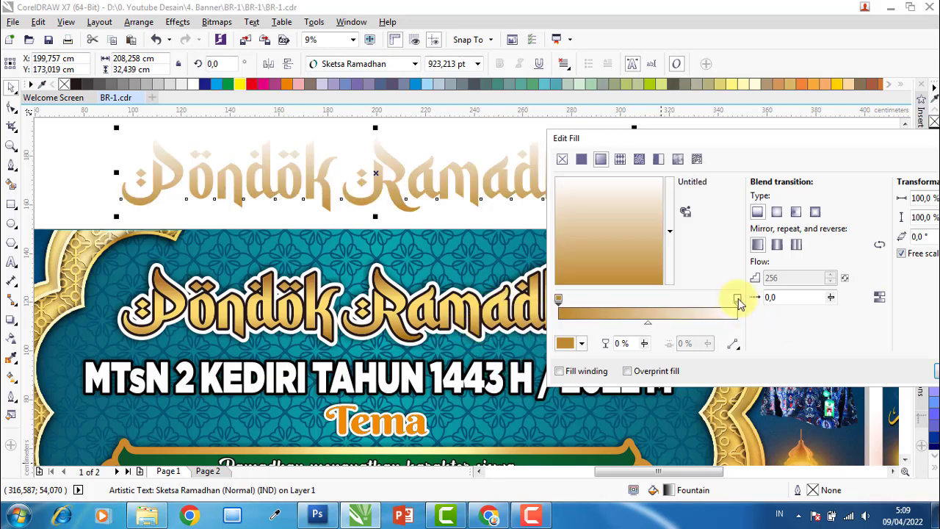
Set the gradient's end colour to brown #AE732B, sampled from the upper part of the finished title
{"action": "left_click", "coordinate": [737, 299]}
{"action": "left_click", "coordinate": [567, 344]}
{"action": "left_click", "coordinate": [609, 199]}
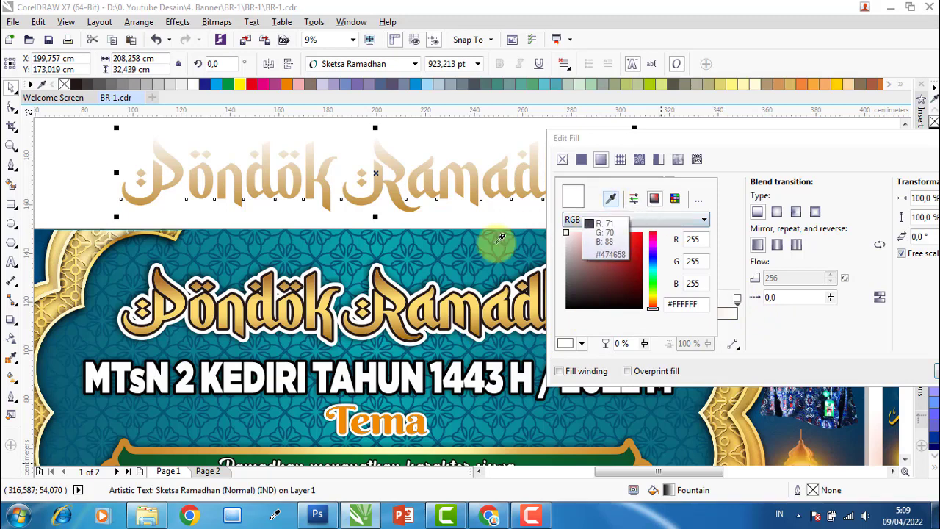
{"action": "left_click", "coordinate": [382, 268]}
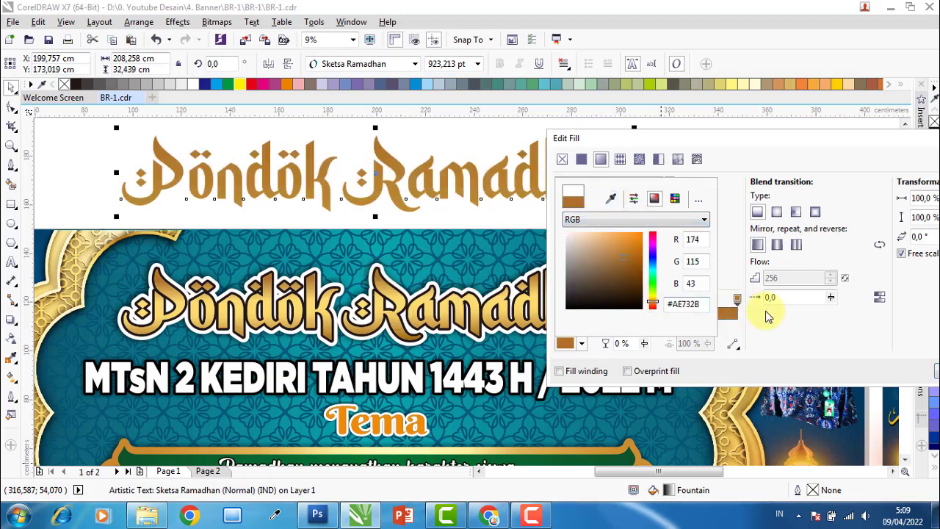
{"action": "left_click", "coordinate": [769, 311]}
Add a middle gradient node in light gold #F3D168, sampled from the finished title, and apply the fill
{"action": "double_click", "coordinate": [651, 309]}
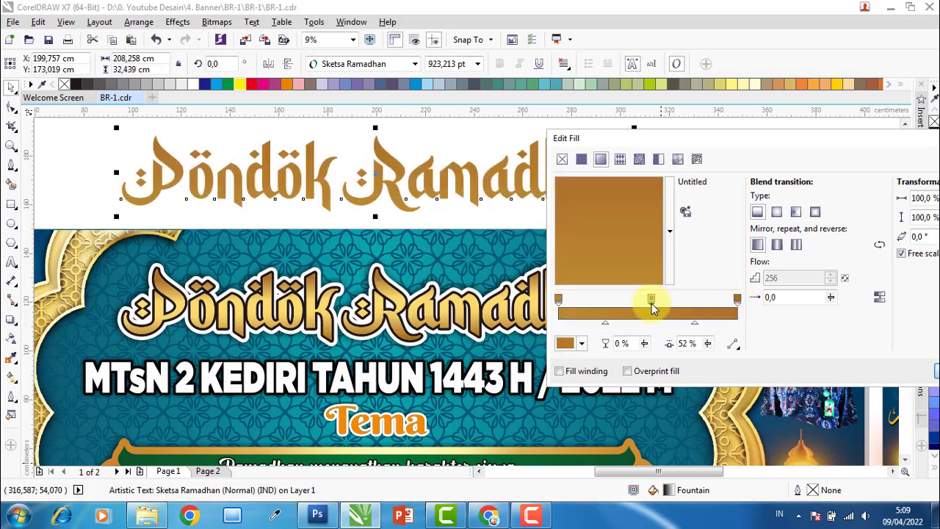
{"action": "left_click", "coordinate": [566, 344]}
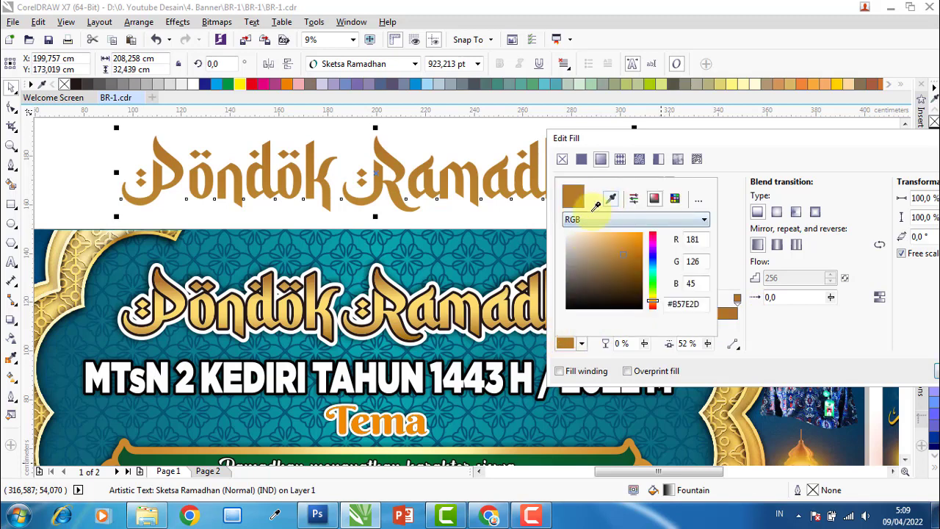
{"action": "left_click", "coordinate": [481, 312]}
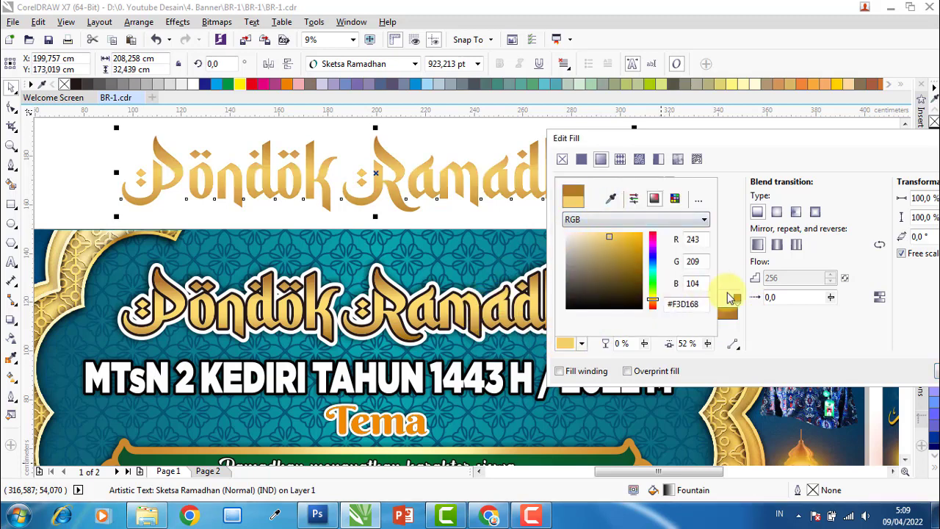
{"action": "left_click", "coordinate": [783, 322]}
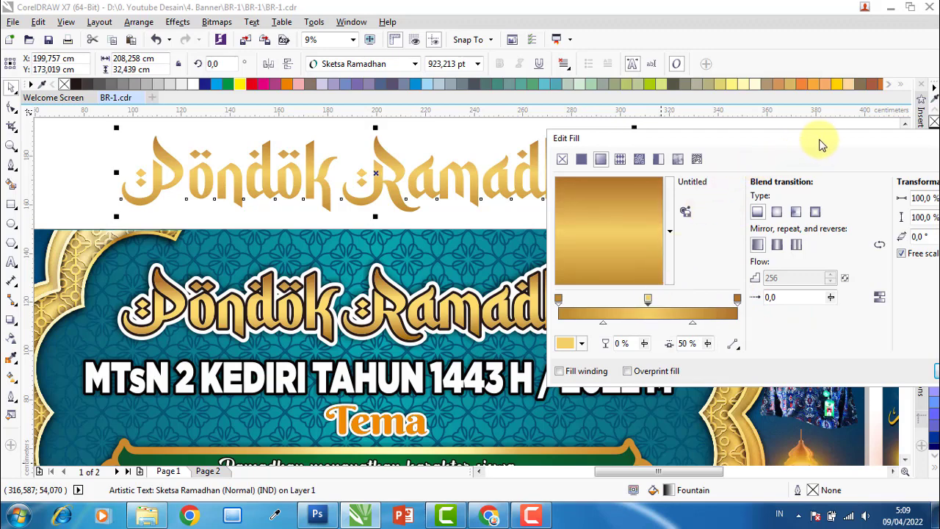
{"action": "left_click_drag", "start_coordinate": [823, 142], "coordinate": [587, 148]}
{"action": "left_click", "coordinate": [723, 376]}
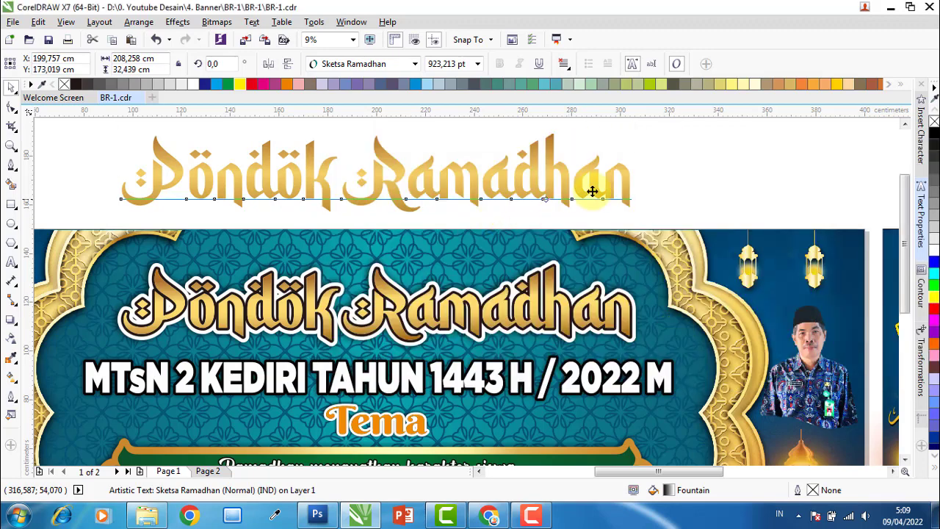
Give the Pondok Ramadhan text a black 20 pt outside outline behind the fill, with round corners and round caps
{"action": "left_click", "coordinate": [682, 183]}
{"action": "left_click", "coordinate": [432, 184]}
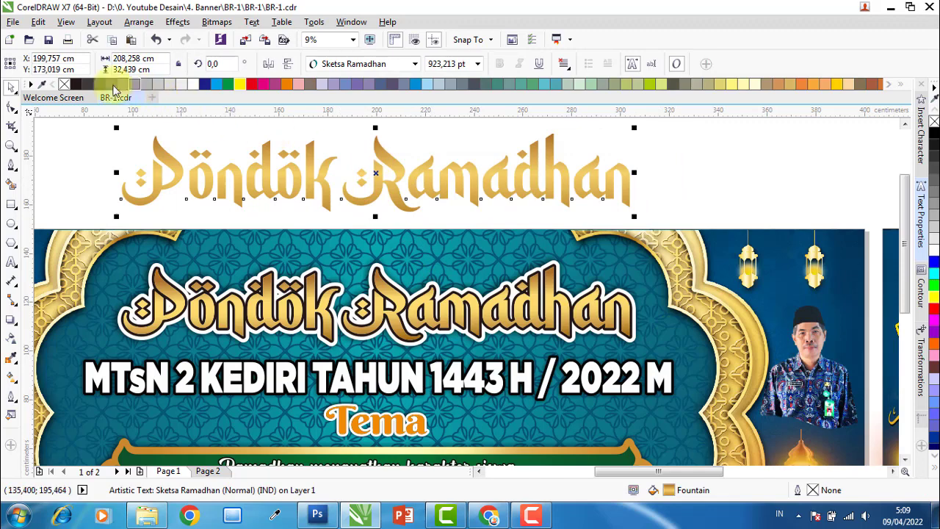
{"action": "right_click", "coordinate": [76, 84]}
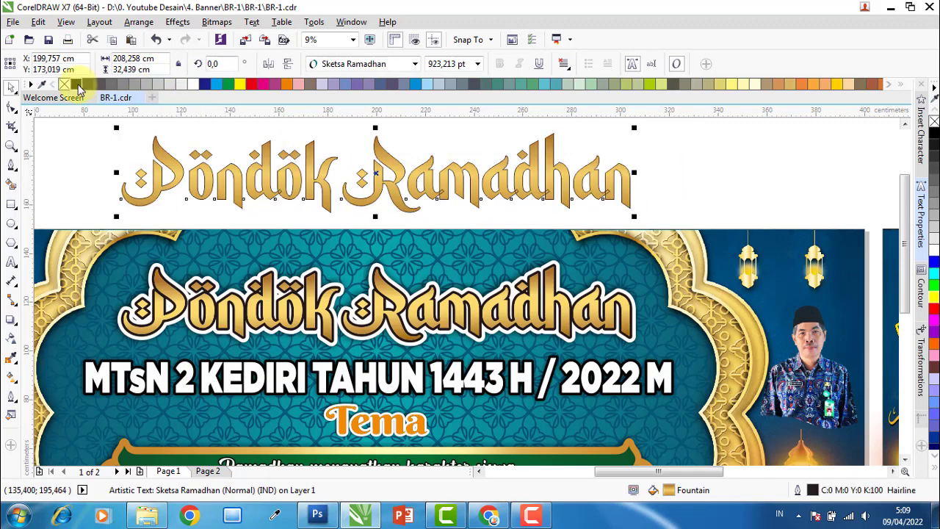
{"action": "double_click", "coordinate": [814, 490]}
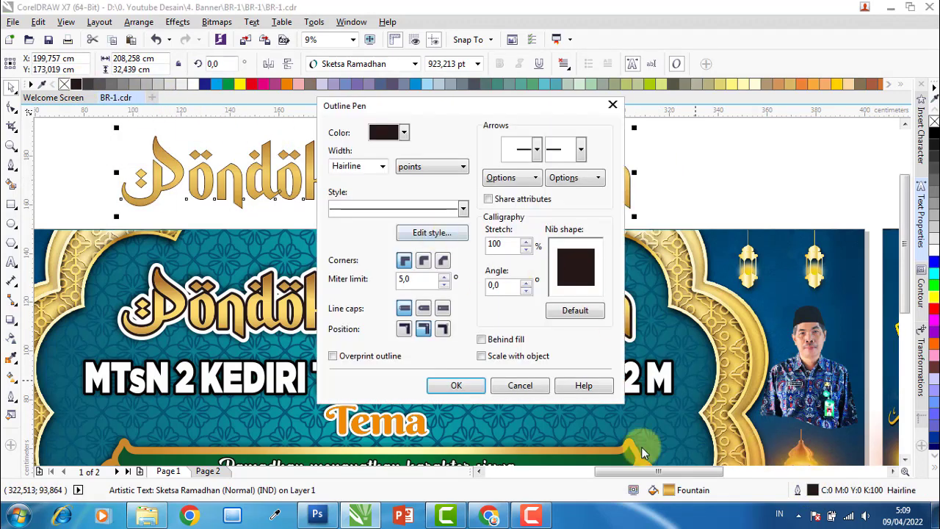
{"action": "left_click", "coordinate": [361, 168]}
{"action": "type", "text": "20"}
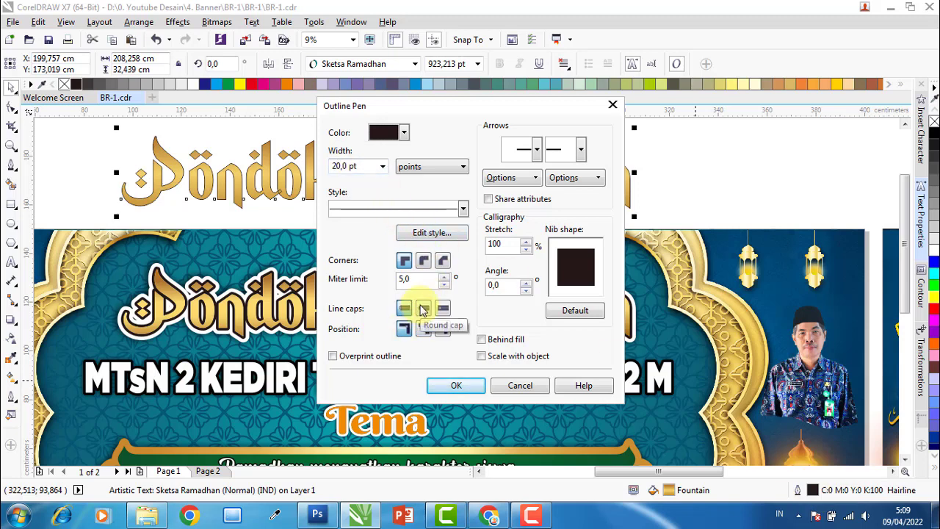
{"action": "left_click", "coordinate": [424, 310]}
{"action": "left_click", "coordinate": [423, 261]}
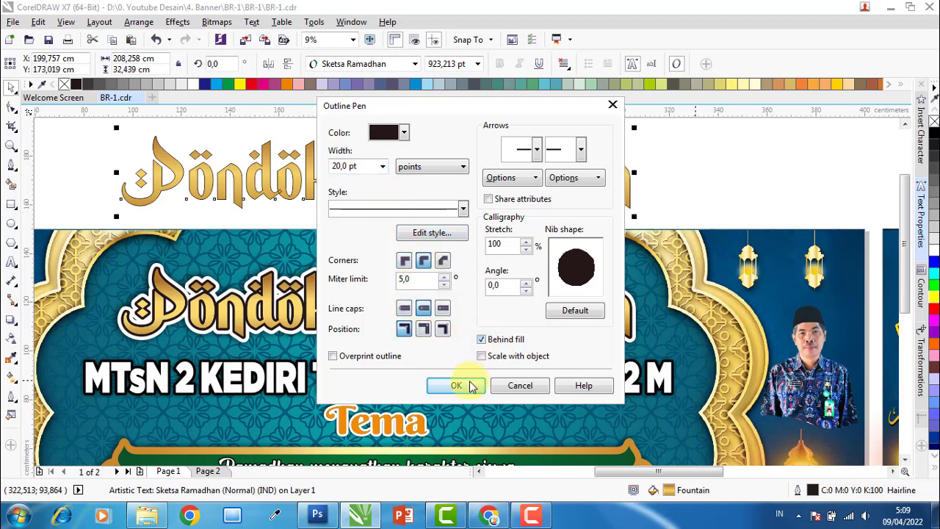
{"action": "left_click", "coordinate": [457, 385]}
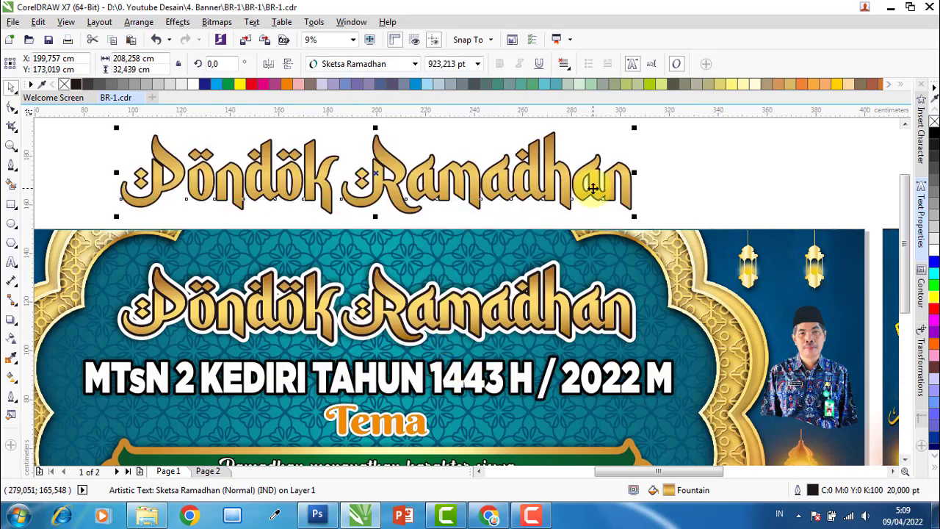
Set the Pondok Ramadhan text's outline width to 35 pt
{"action": "double_click", "coordinate": [812, 490]}
{"action": "left_click", "coordinate": [364, 166]}
{"action": "type", "text": "3"}
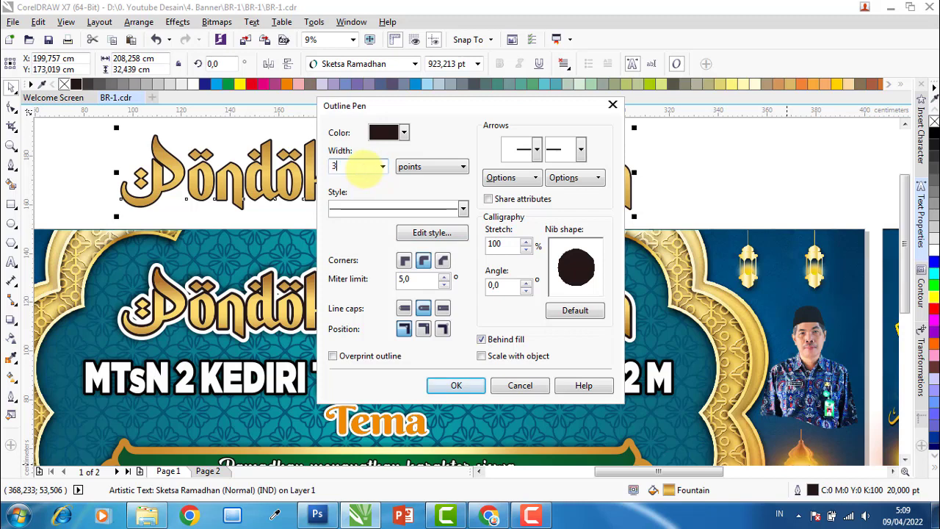
{"action": "type", "text": "5"}
{"action": "left_click", "coordinate": [457, 386]}
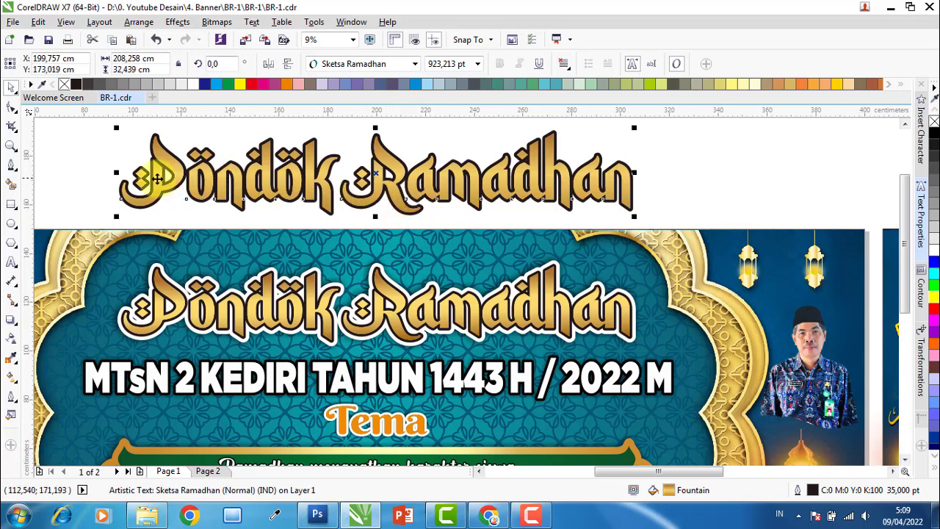
Place a copy of the outlined Pondok Ramadhan text beside it and make the original solid blue (C100 M20) without an outline
{"action": "left_click_drag", "start_coordinate": [156, 178], "coordinate": [685, 174]}
{"action": "right_click", "coordinate": [685, 174]}
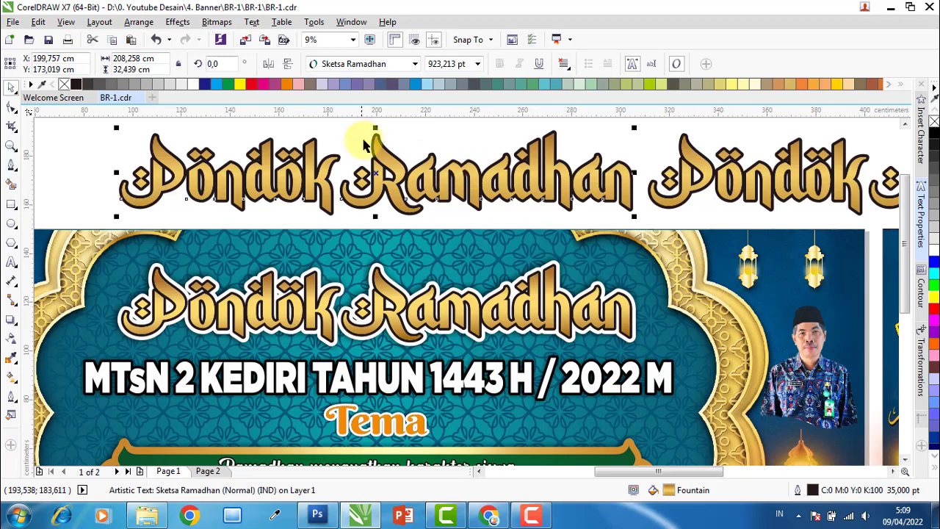
{"action": "right_click", "coordinate": [935, 123]}
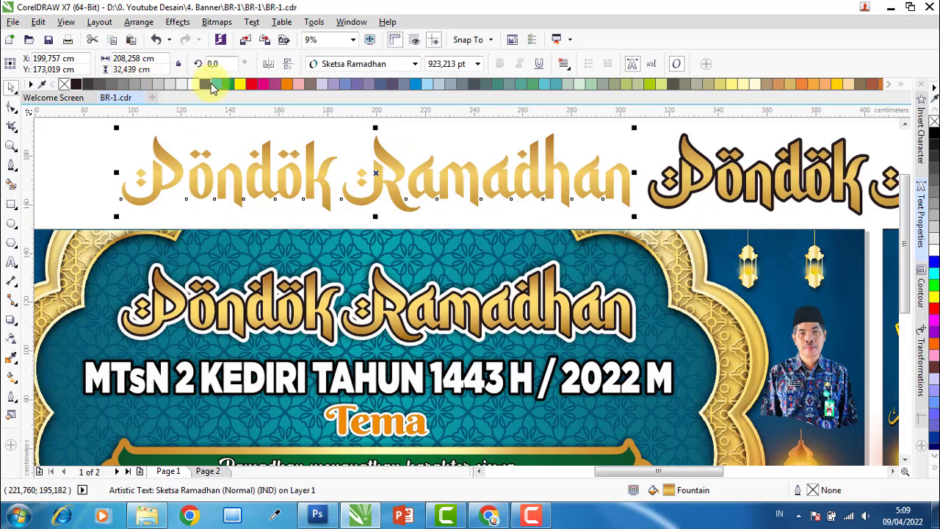
{"action": "left_click", "coordinate": [239, 85]}
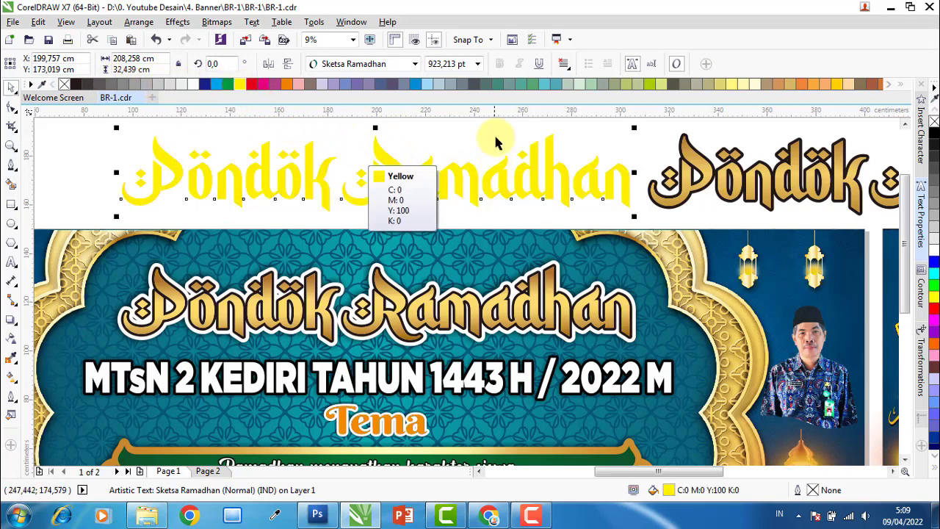
{"action": "left_click", "coordinate": [416, 85]}
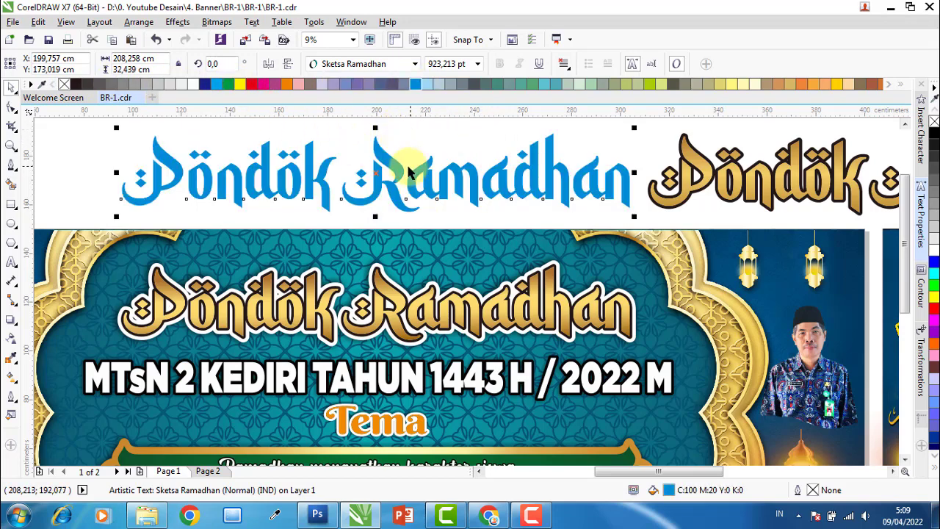
Add a one-step outside contour of 1 cm with round corners and yellow fill to the blue Pondok Ramadhan text
{"action": "left_click", "coordinate": [922, 290]}
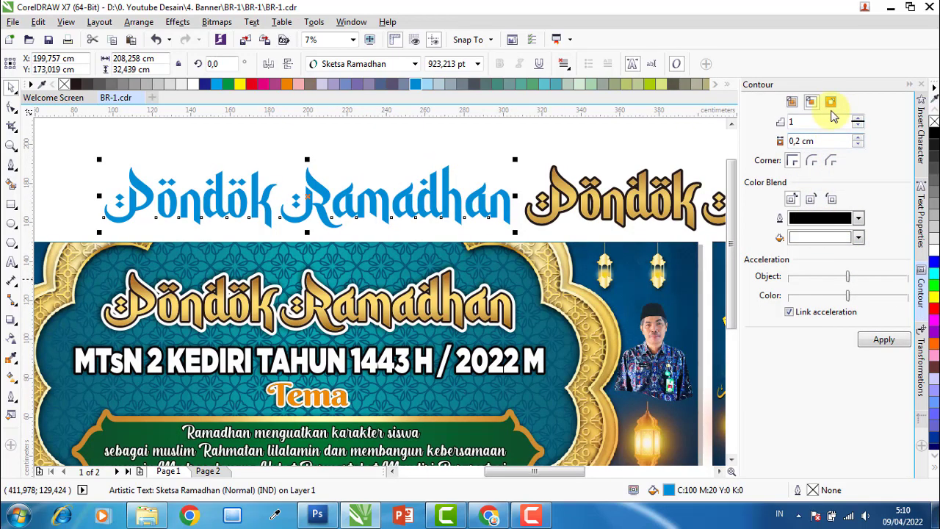
{"action": "left_click", "coordinate": [833, 106]}
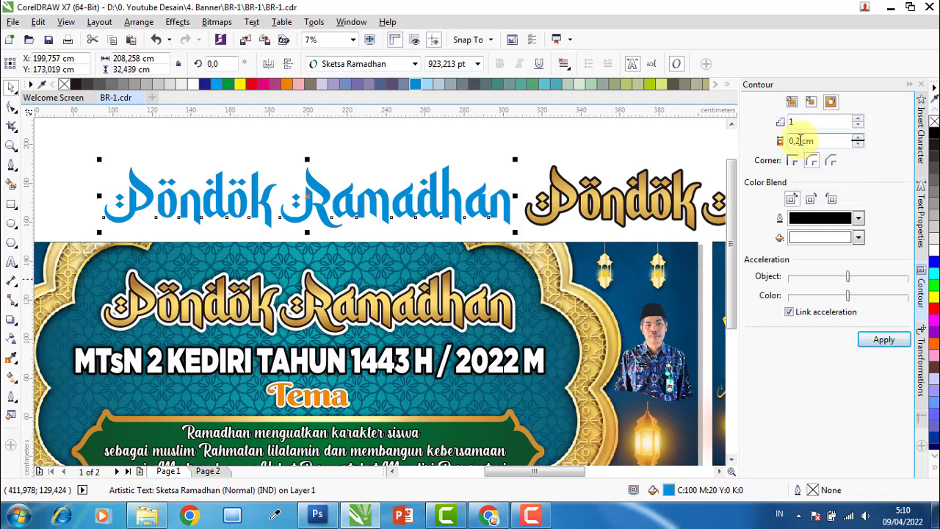
{"action": "type", "text": "1,"}
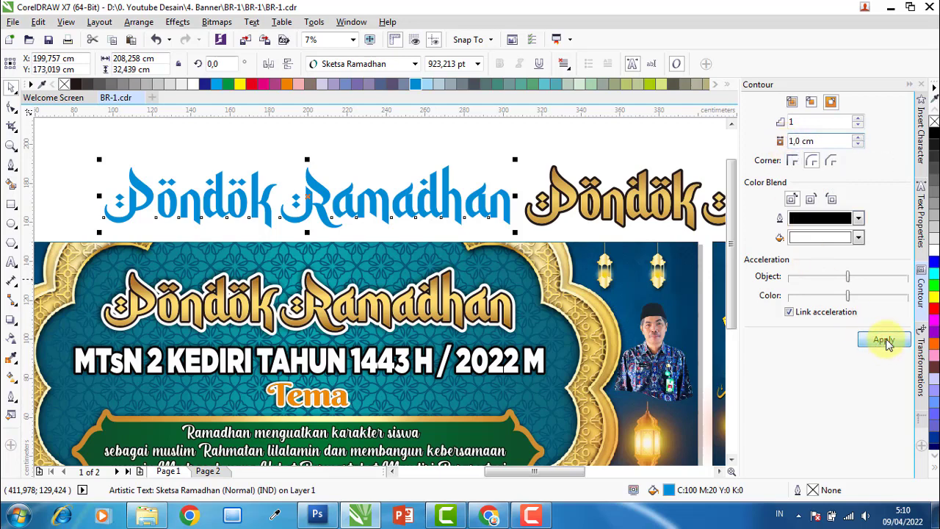
{"action": "left_click", "coordinate": [884, 340]}
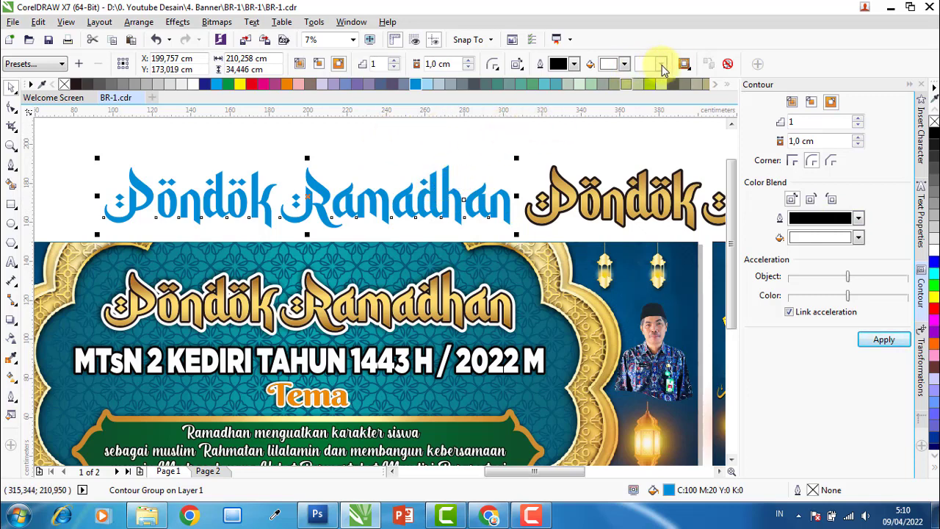
{"action": "left_click", "coordinate": [624, 64]}
{"action": "left_click", "coordinate": [635, 95]}
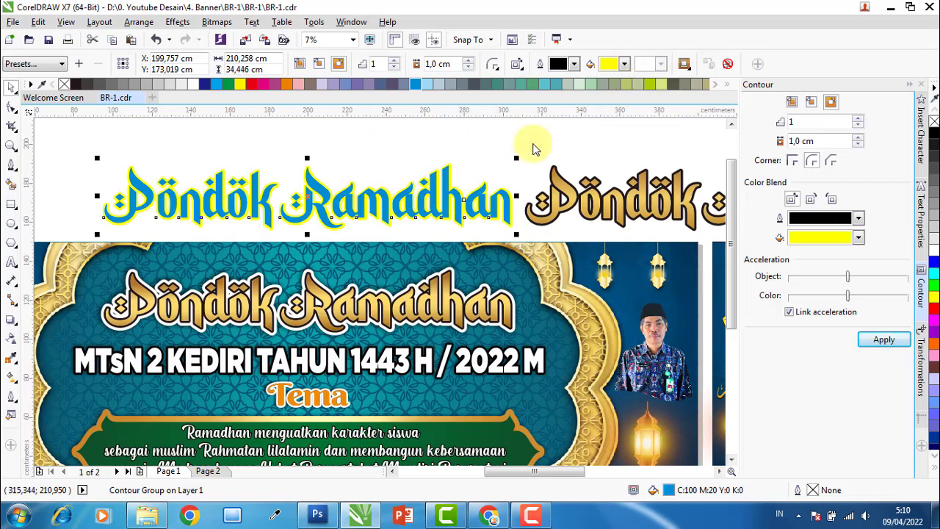
Set the outside contour offset of the blue Pondok Ramadhan text to 2 cm
{"action": "scroll", "coordinate": [310, 203], "scroll_direction": "up", "scroll_amount": 2}
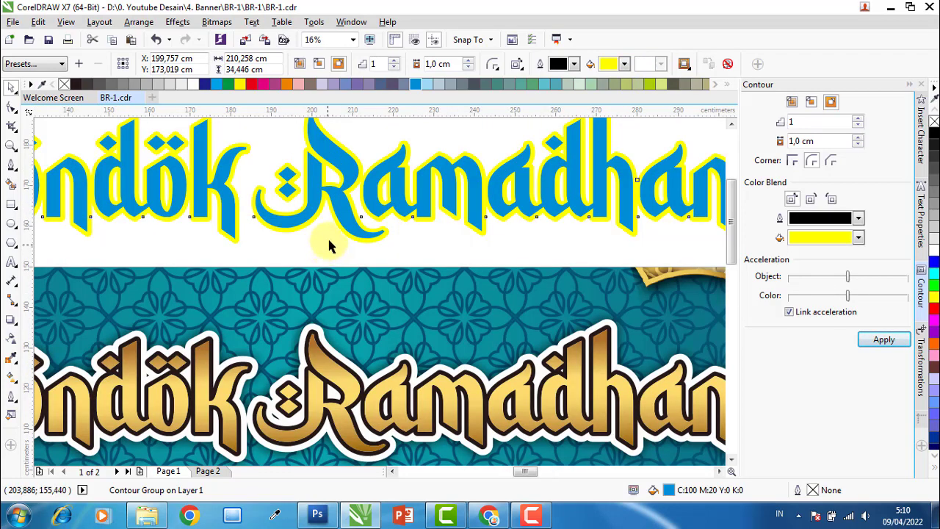
{"action": "scroll", "coordinate": [327, 246], "scroll_direction": "up", "scroll_amount": 1}
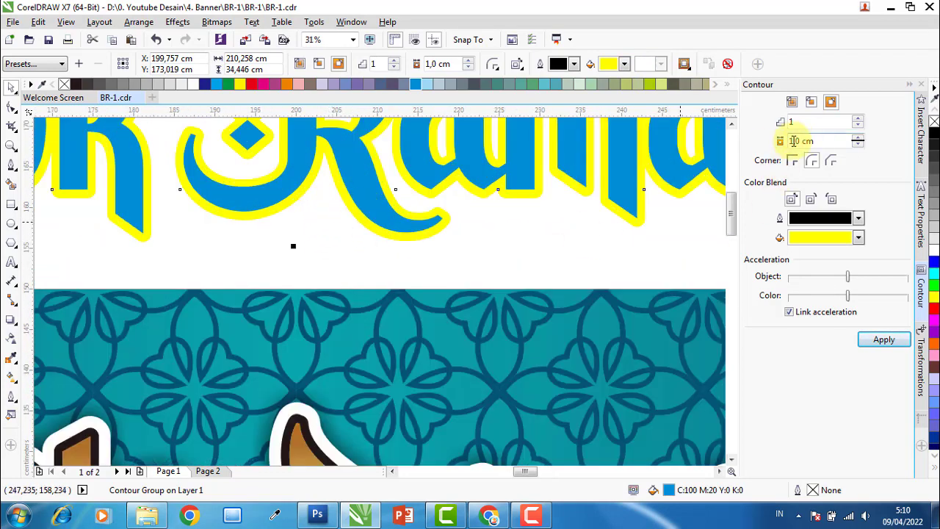
{"action": "type", "text": "2"}
{"action": "left_click", "coordinate": [886, 344]}
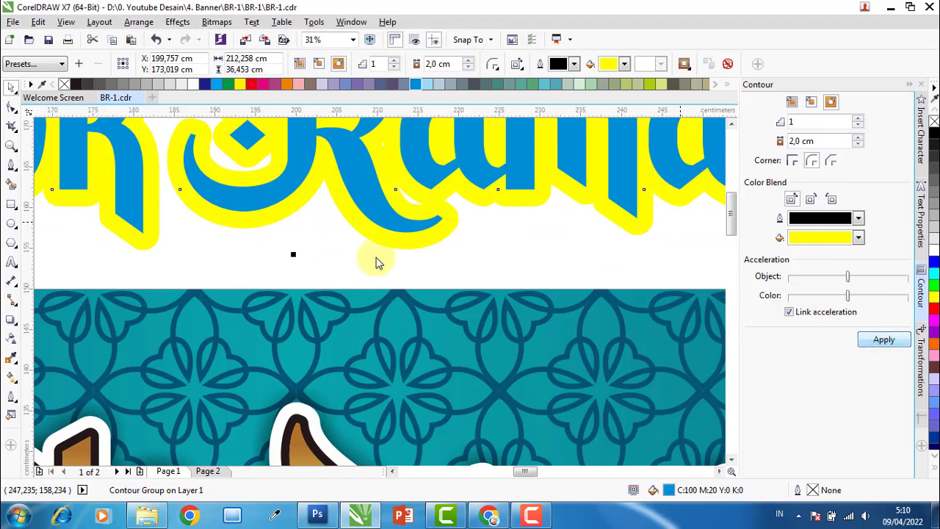
Set the contour offset of the blue Pondok Ramadhan text to 1.75 cm
{"action": "double_click", "coordinate": [797, 140]}
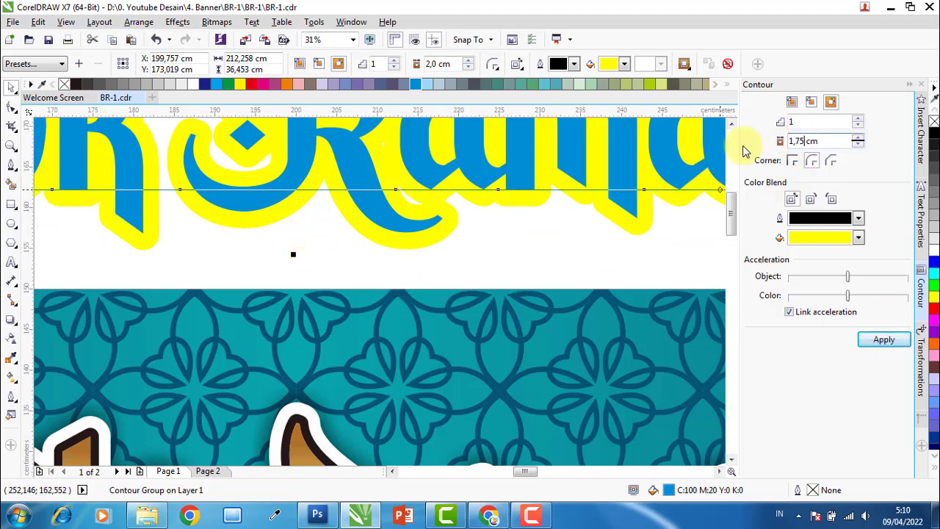
{"action": "left_click", "coordinate": [886, 341]}
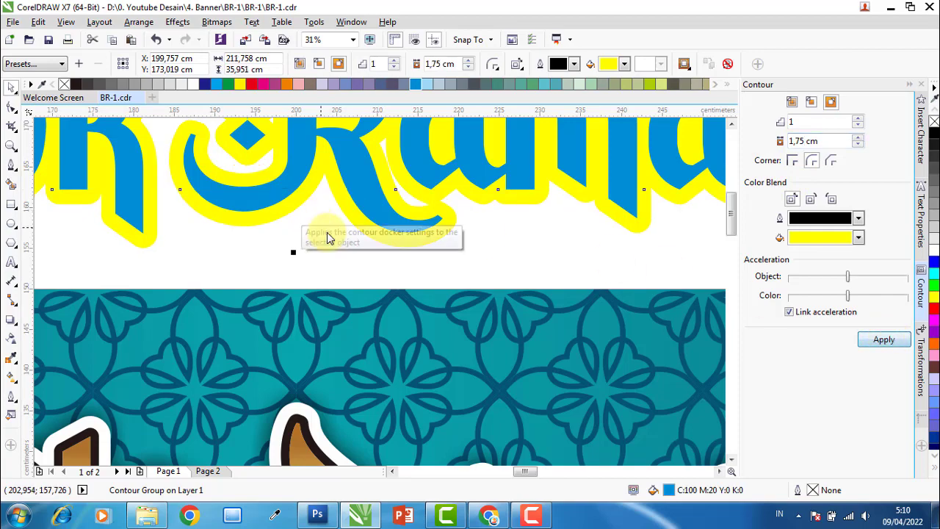
{"action": "left_click", "coordinate": [399, 241]}
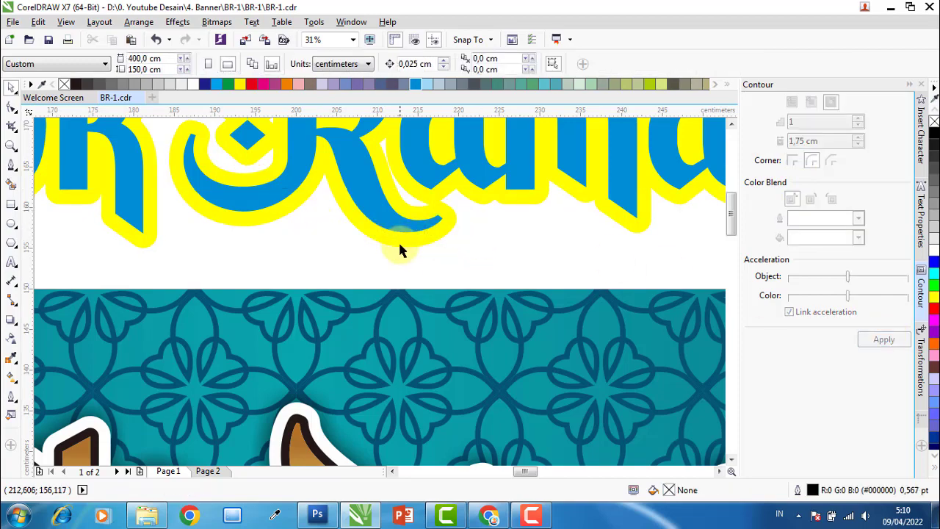
{"action": "scroll", "coordinate": [403, 243], "scroll_direction": "down", "scroll_amount": 3}
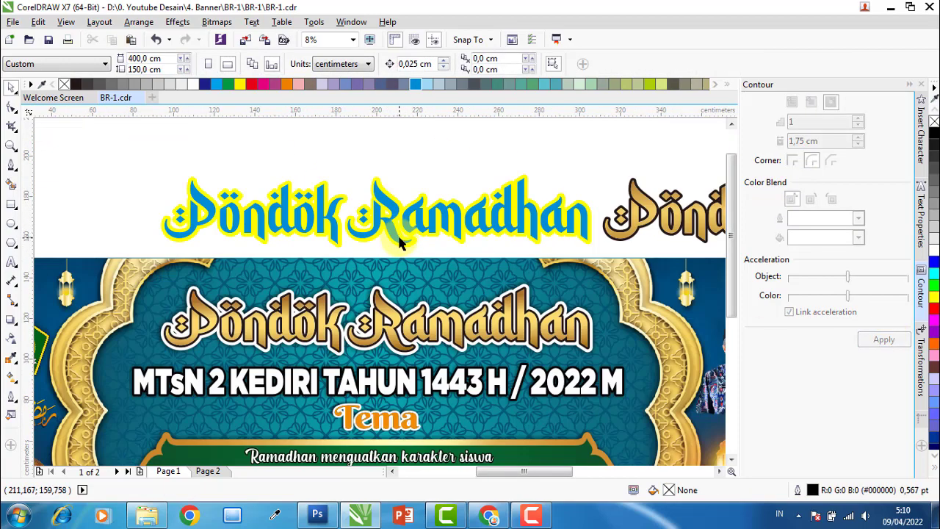
{"action": "scroll", "coordinate": [401, 246], "scroll_direction": "up", "scroll_amount": 2}
Break the yellow contour apart from the blue Pondok Ramadhan text
{"action": "left_click", "coordinate": [402, 247]}
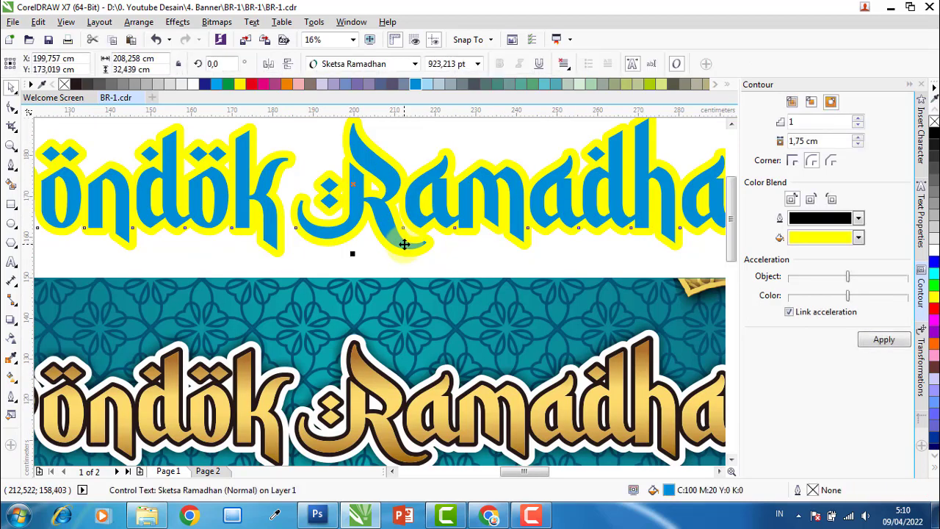
{"action": "right_click", "coordinate": [404, 204]}
{"action": "key", "text": "Escape"}
{"action": "left_click", "coordinate": [375, 251]}
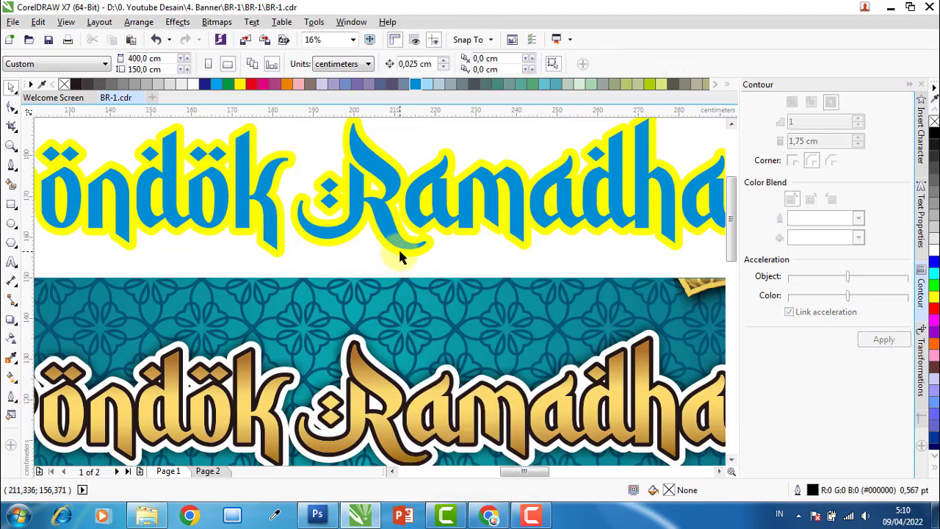
{"action": "right_click", "coordinate": [400, 251]}
{"action": "key", "text": "Escape"}
{"action": "key", "text": "ctrl+k"}
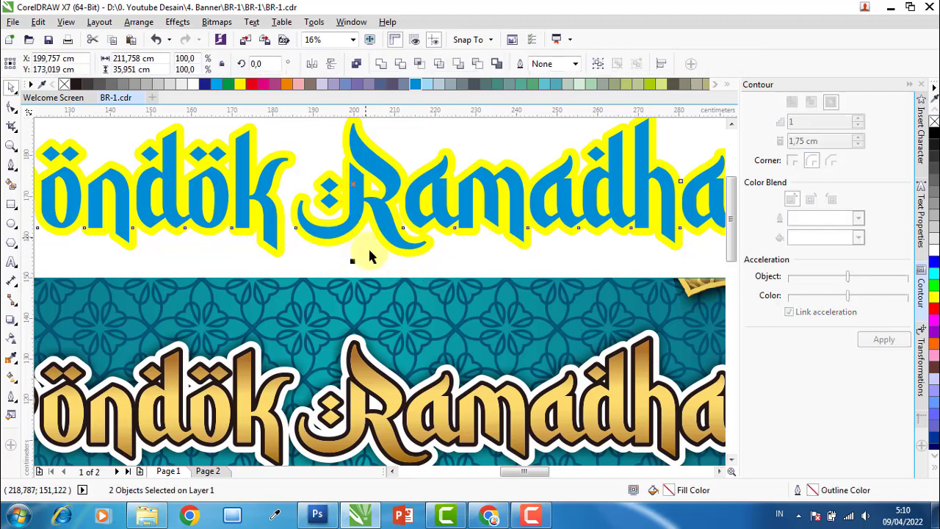
Delete the blue text and fill the remaining yellow contour shape with white
{"action": "left_click", "coordinate": [370, 256]}
{"action": "left_click_drag", "start_coordinate": [388, 235], "coordinate": [383, 212]}
{"action": "key", "text": "Delete"}
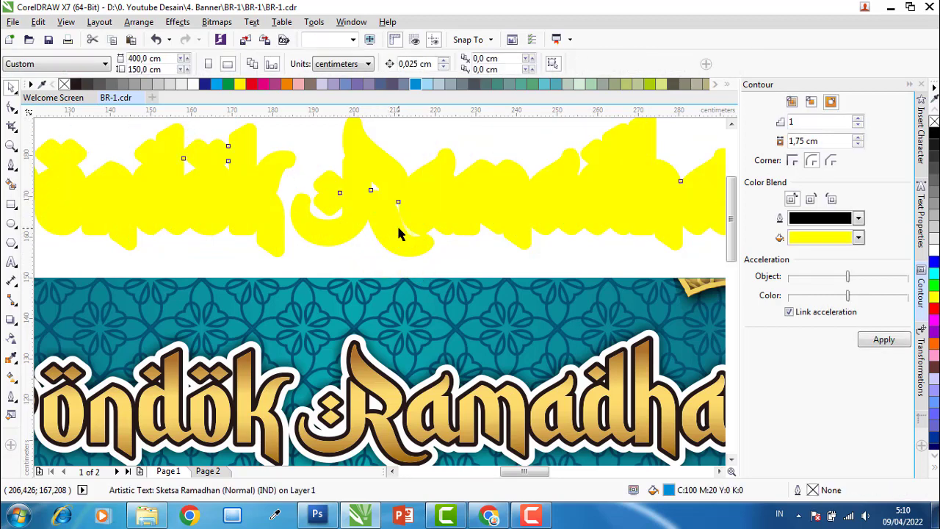
{"action": "left_click", "coordinate": [396, 224]}
{"action": "scroll", "coordinate": [392, 216], "scroll_direction": "down", "scroll_amount": 1}
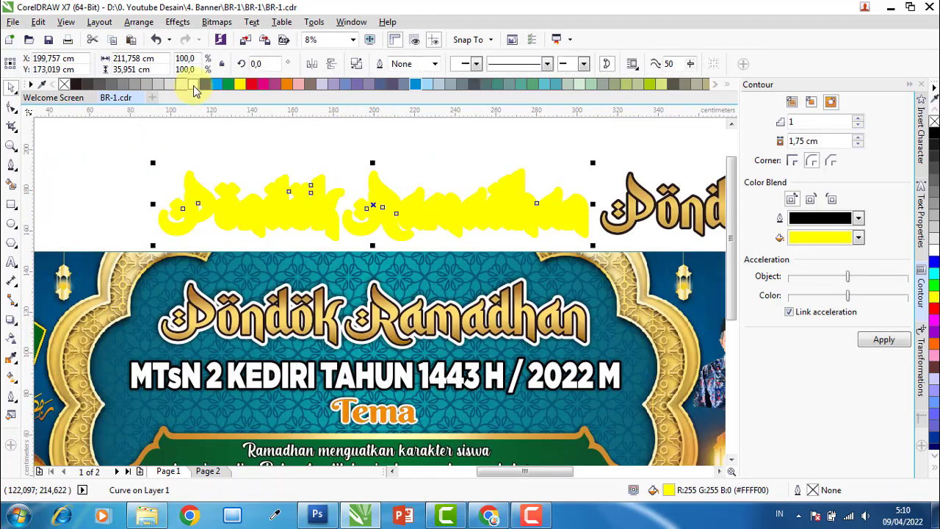
{"action": "left_click", "coordinate": [192, 83]}
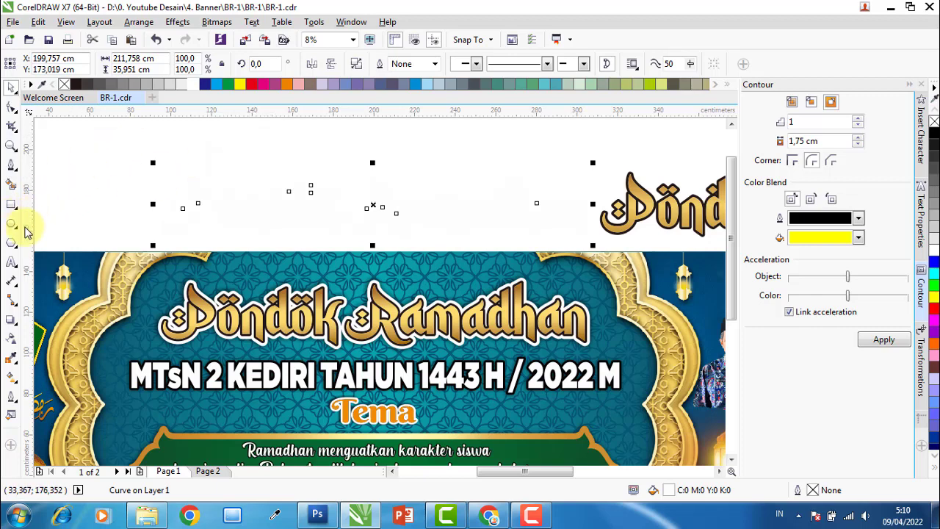
Try an offset drop shadow on the white contour shape with opacity 50 and feathering 2
{"action": "left_click", "coordinate": [12, 320]}
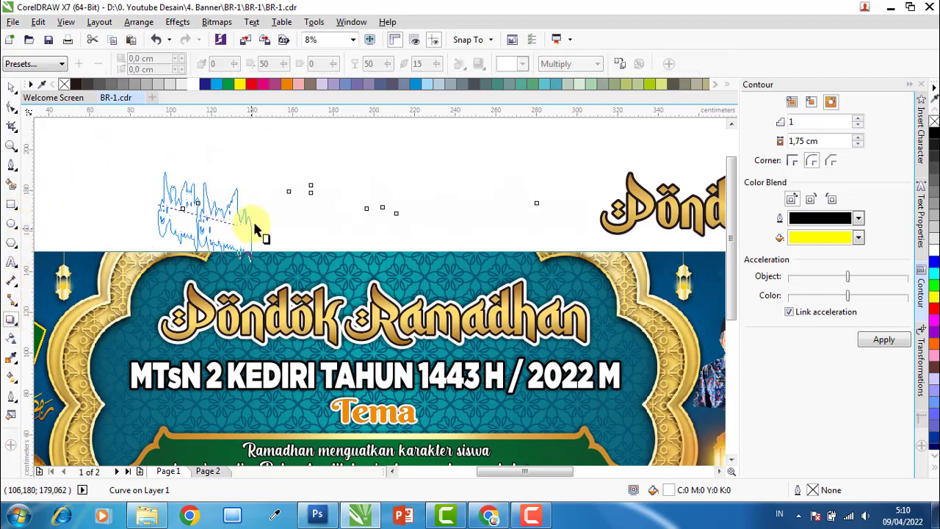
{"action": "left_click_drag", "start_coordinate": [157, 204], "coordinate": [250, 228]}
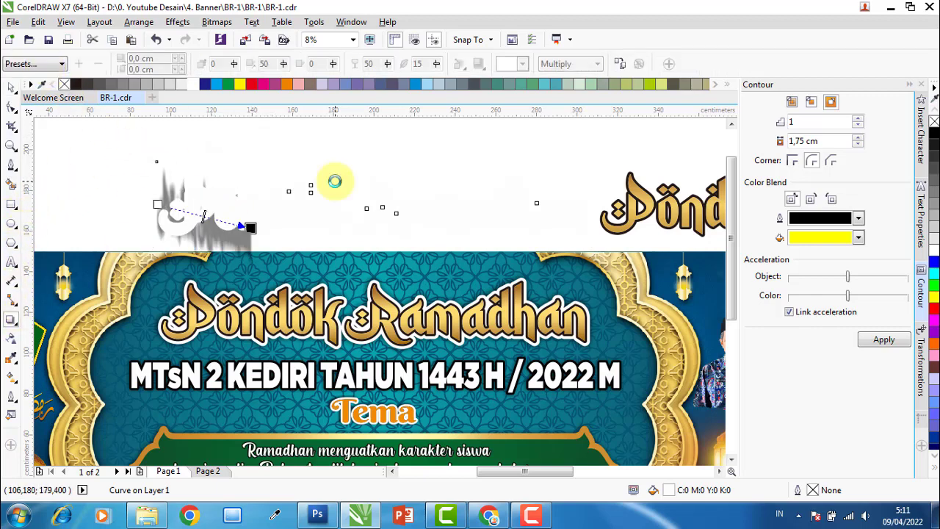
{"action": "left_click", "coordinate": [62, 64]}
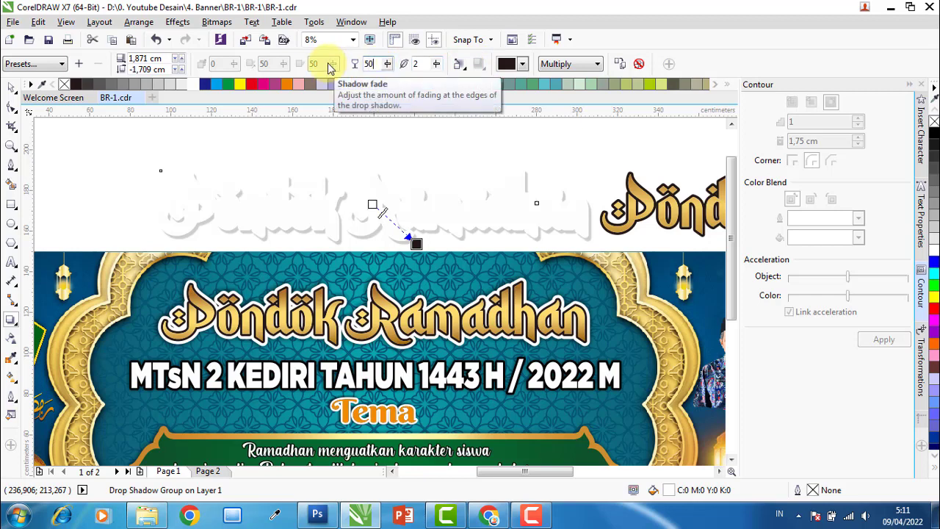
{"action": "key", "text": "Return"}
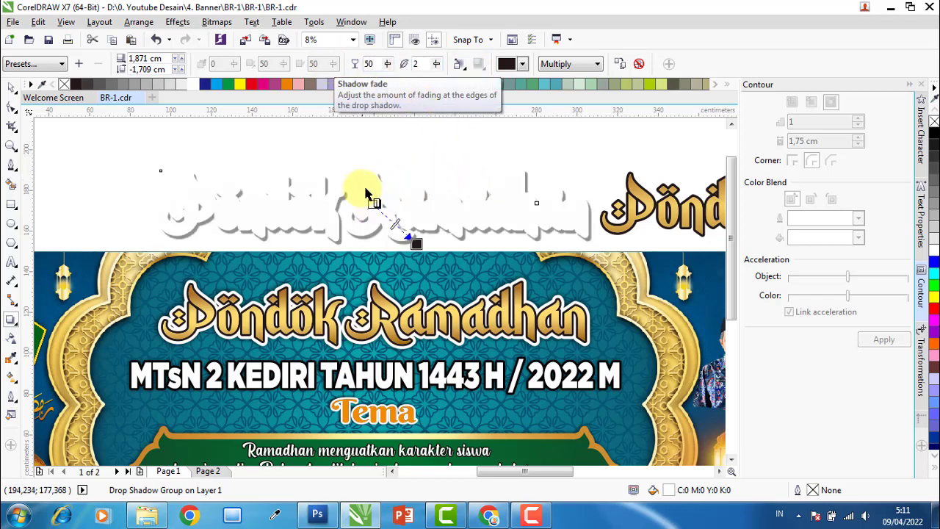
Apply the Small Glow shadow preset to the white contour shape, with black colour, opacity 100 and feathering 17
{"action": "left_click", "coordinate": [46, 66]}
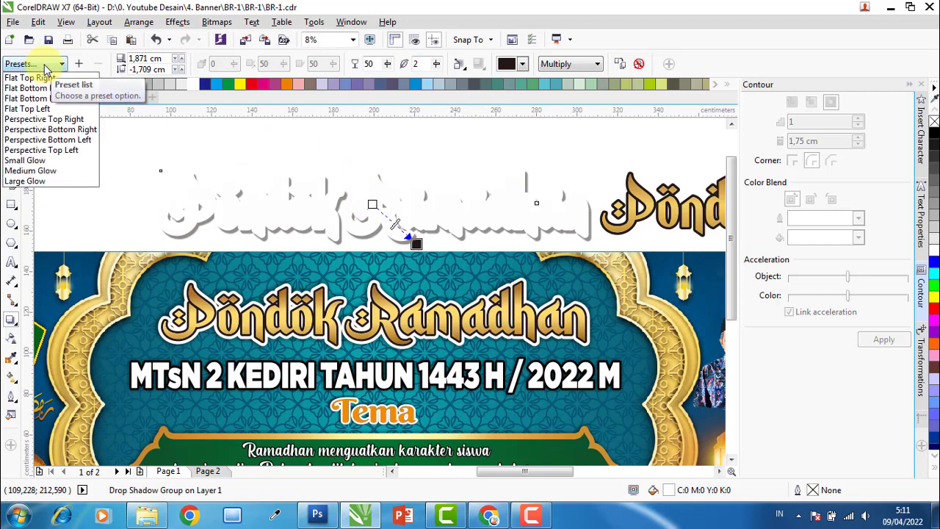
{"action": "left_click", "coordinate": [28, 161]}
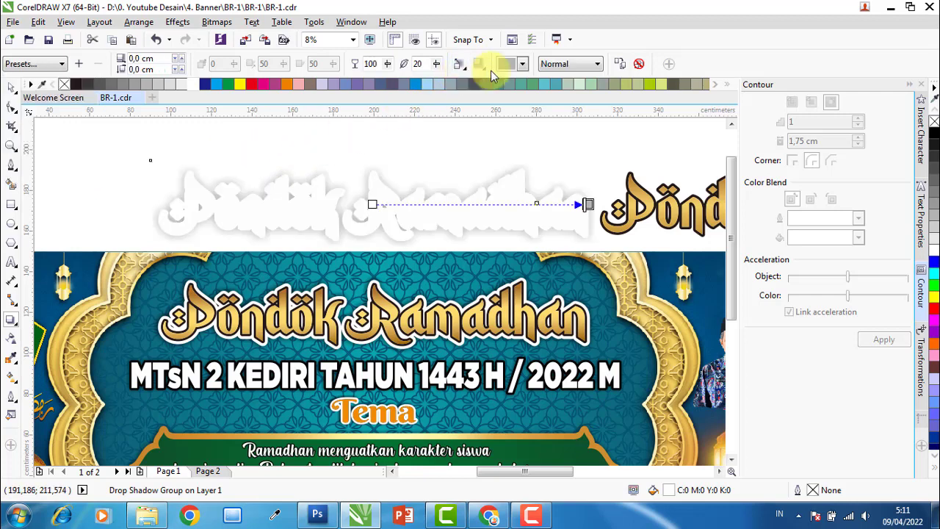
{"action": "left_click", "coordinate": [522, 64]}
{"action": "left_click", "coordinate": [504, 81]}
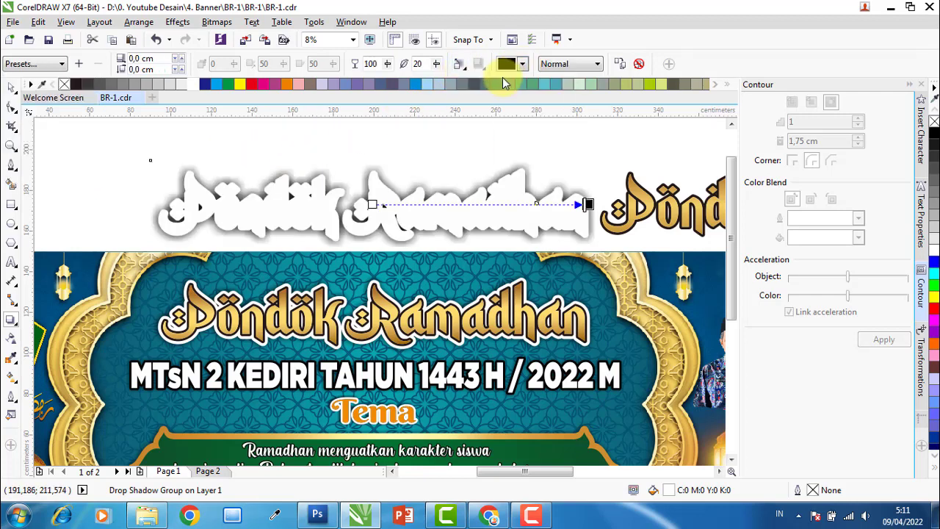
{"action": "double_click", "coordinate": [413, 64]}
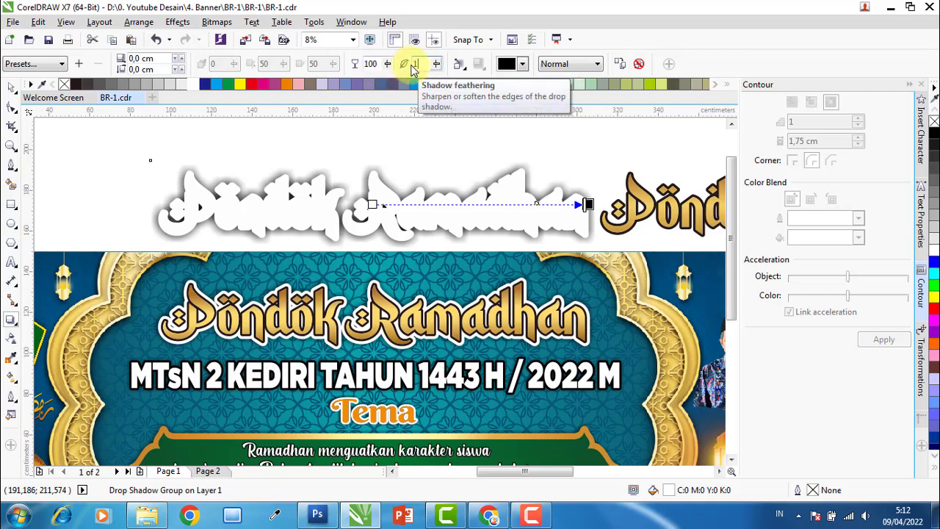
{"action": "type", "text": "17"}
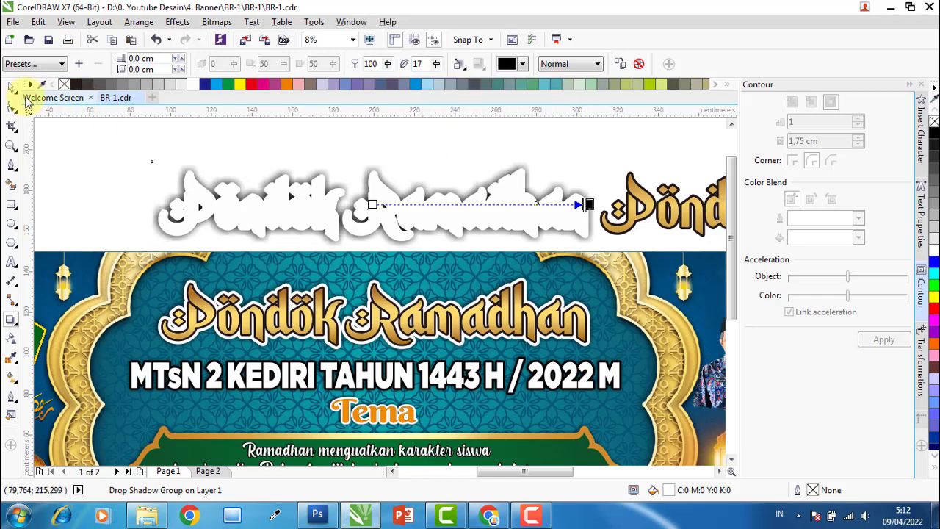
{"action": "left_click", "coordinate": [550, 157]}
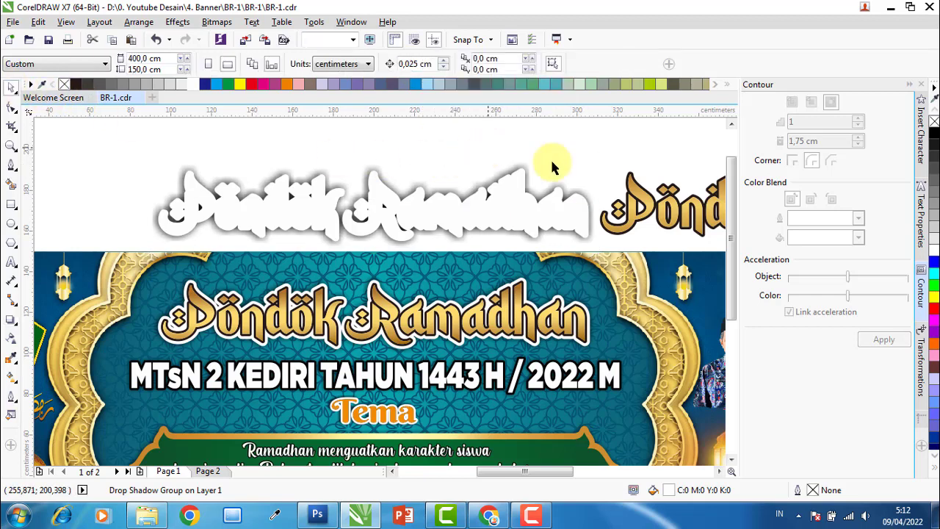
Align the gradient-filled Pondok Ramadhan text horizontally centred on the white glowing shape
{"action": "left_click", "coordinate": [636, 196]}
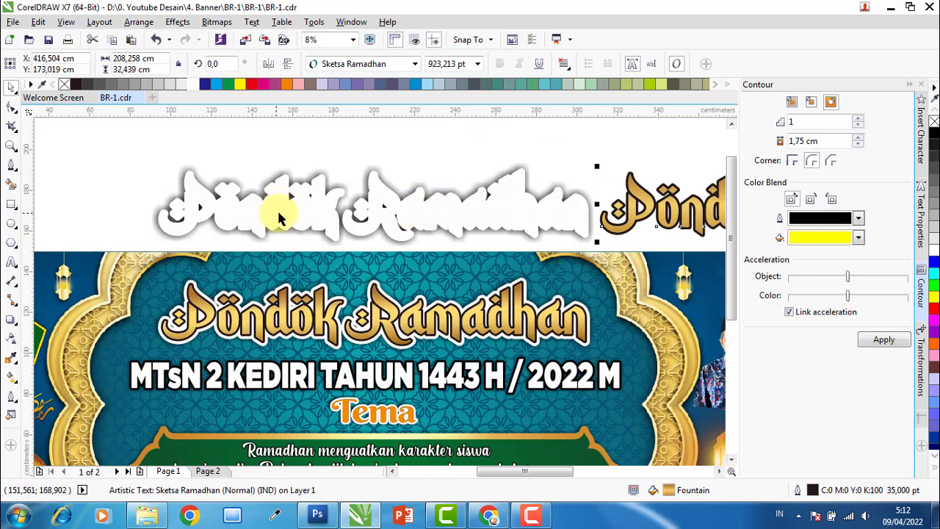
{"action": "left_click", "coordinate": [280, 215]}
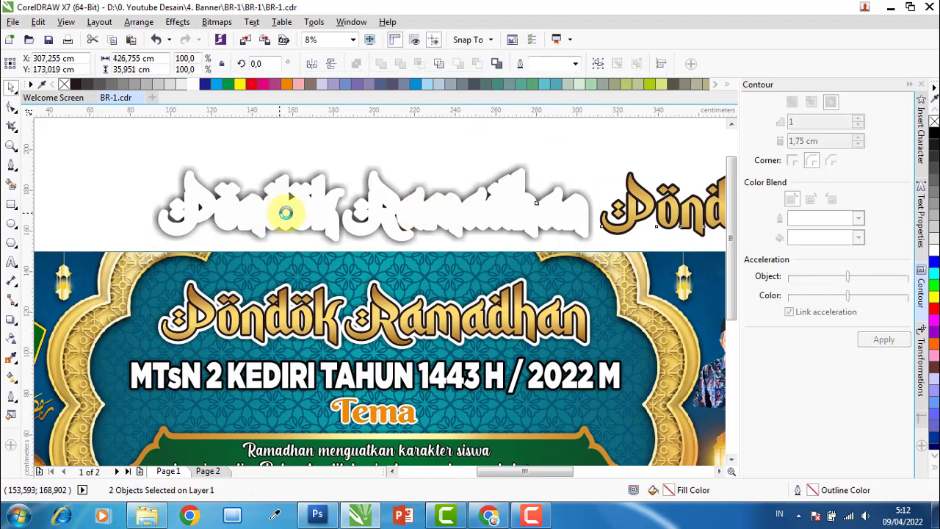
{"action": "key", "text": "c"}
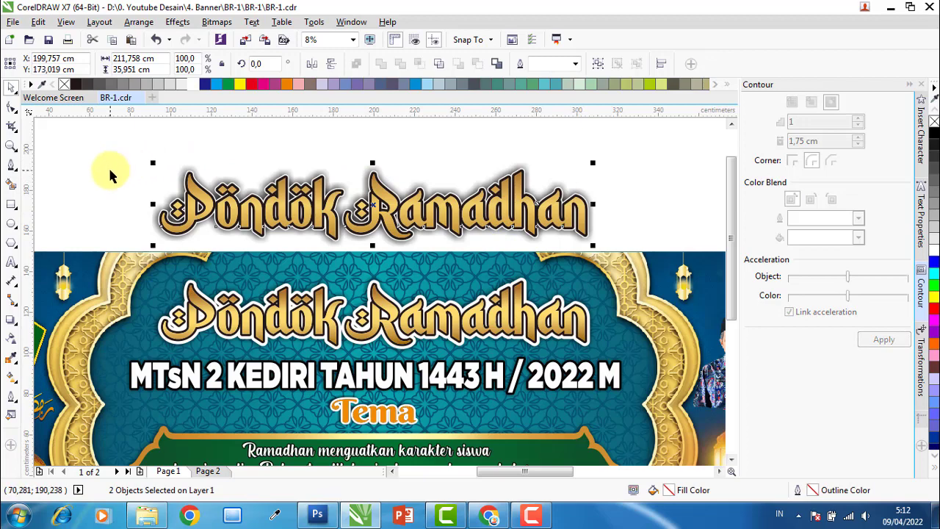
{"action": "left_click", "coordinate": [137, 180]}
Group the gradient Pondok Ramadhan text with its white backing shape and shadow
{"action": "scroll", "coordinate": [143, 178], "scroll_direction": "down", "scroll_amount": 1}
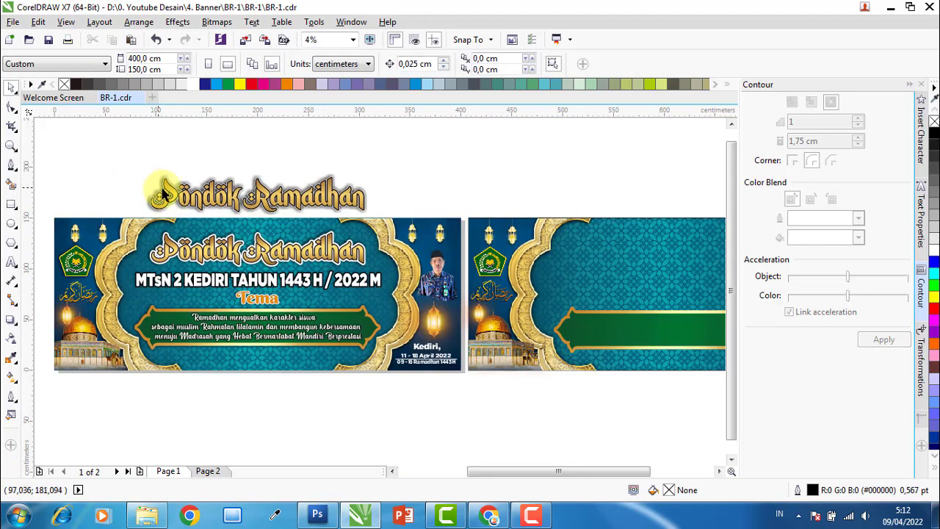
{"action": "scroll", "coordinate": [265, 209], "scroll_direction": "down", "scroll_amount": 1}
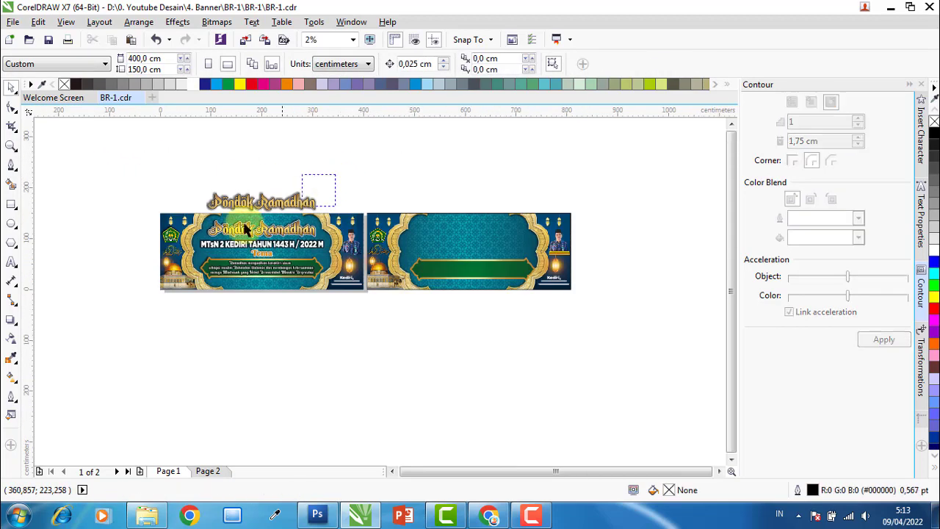
{"action": "left_click_drag", "start_coordinate": [246, 230], "coordinate": [175, 224]}
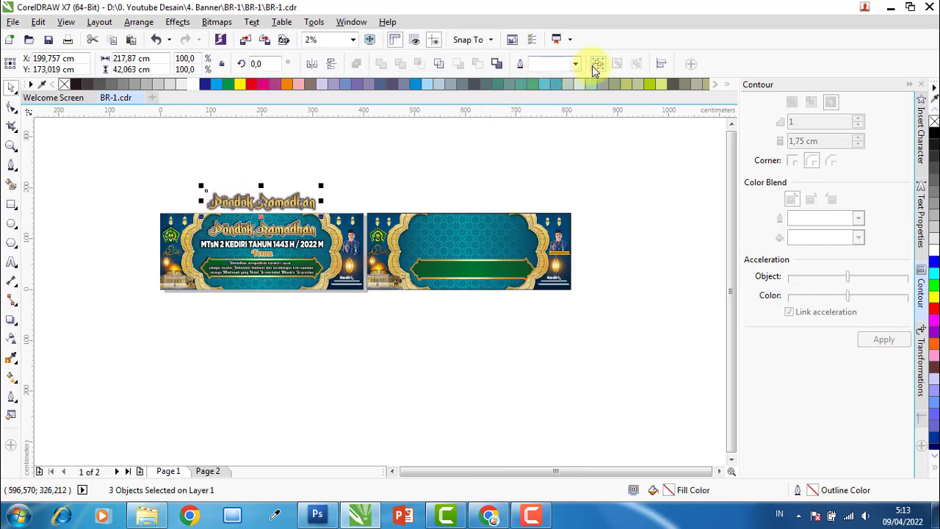
{"action": "left_click", "coordinate": [597, 64]}
Move the grouped title onto the upper part of the unfinished banner and centre it horizontally on the background
{"action": "left_click_drag", "start_coordinate": [427, 202], "coordinate": [505, 235]}
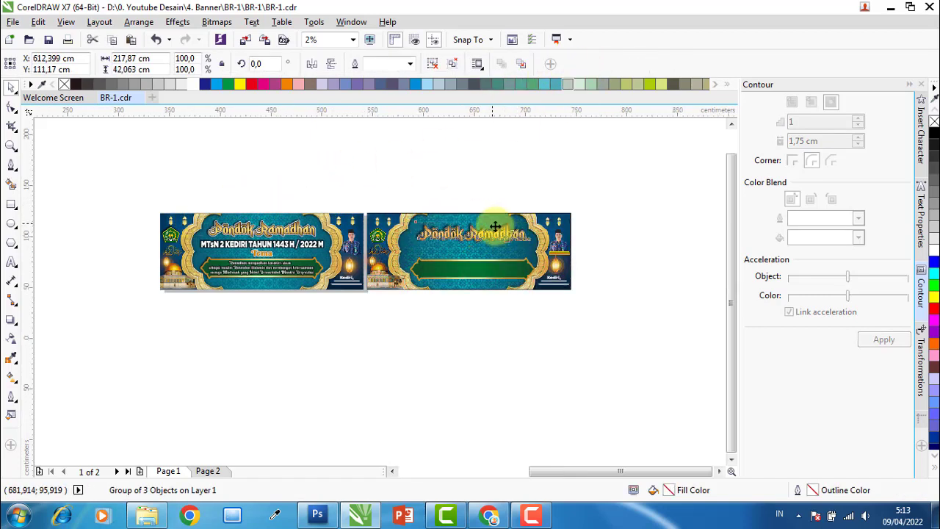
{"action": "scroll", "coordinate": [507, 240], "scroll_direction": "up", "scroll_amount": 1}
{"action": "left_click", "coordinate": [475, 191], "text": "shift"}
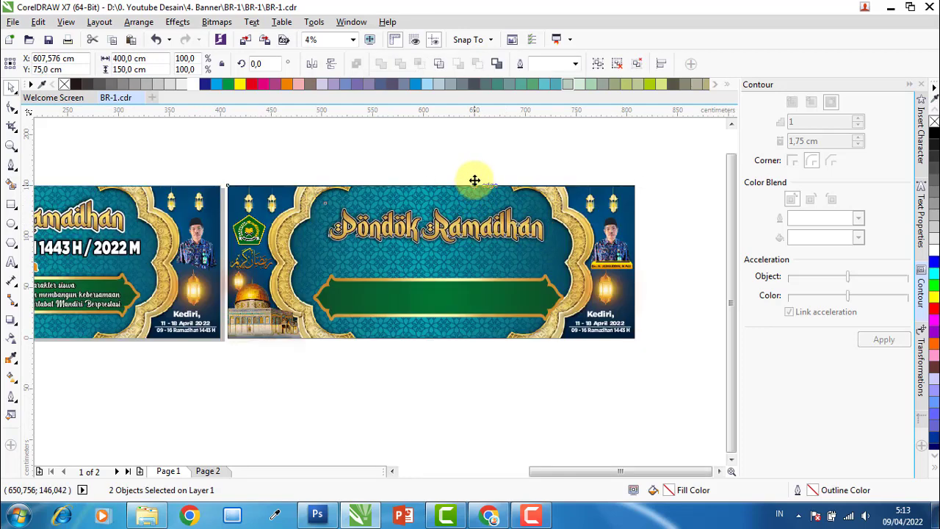
{"action": "key", "text": "e"}
{"action": "left_click", "coordinate": [463, 155]}
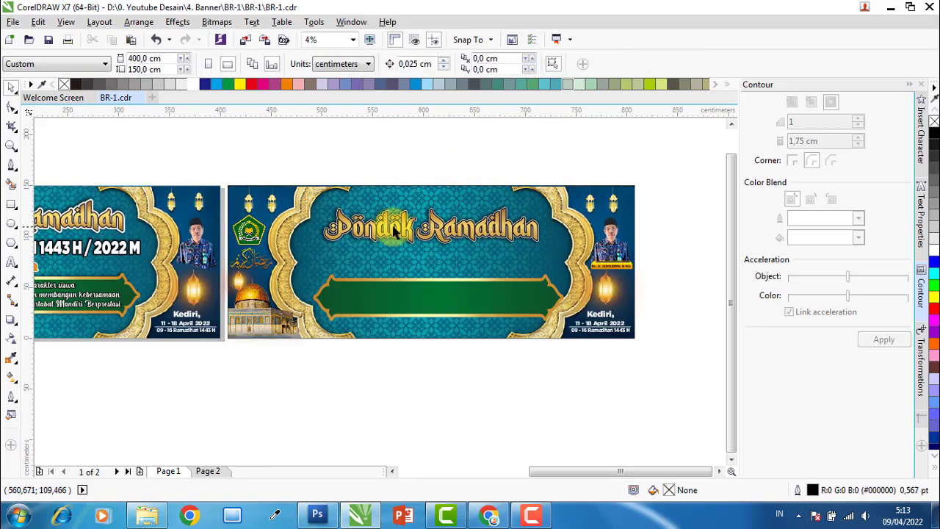
Shift the title group up slightly on the unfinished banner and ungroup it
{"action": "scroll", "coordinate": [397, 232], "scroll_direction": "up", "scroll_amount": 1}
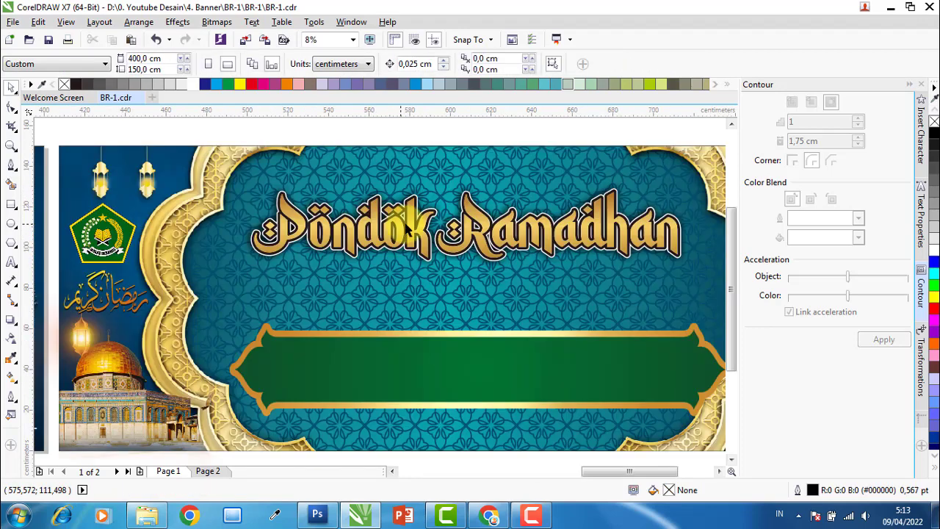
{"action": "left_click", "coordinate": [474, 200]}
{"action": "left_click_drag", "start_coordinate": [471, 202], "coordinate": [471, 191]}
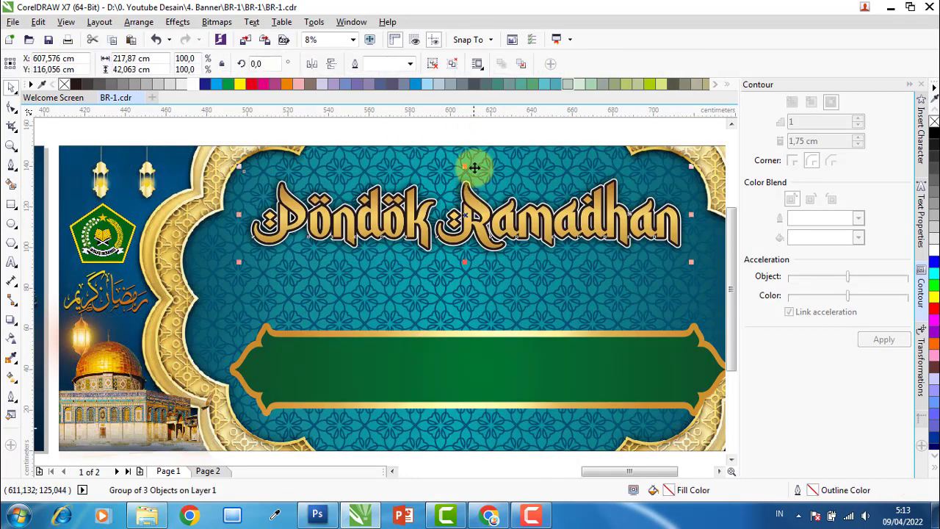
{"action": "left_click", "coordinate": [433, 64]}
{"action": "left_click", "coordinate": [466, 183]}
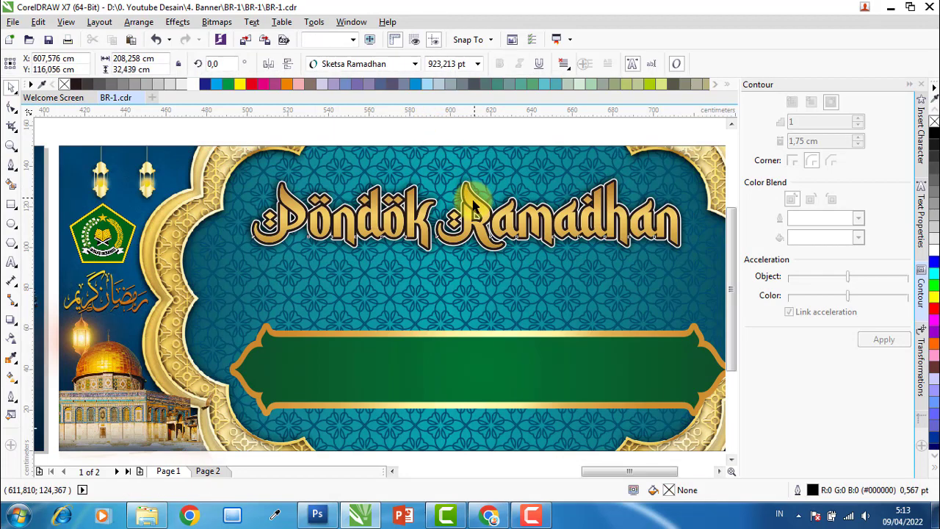
Move the gradient title text straight down off its white backing shape and apply a one-step 2.5 cm outside contour to that shape
{"action": "left_click_drag", "start_coordinate": [466, 193], "coordinate": [467, 274]}
{"action": "key", "text": "Escape"}
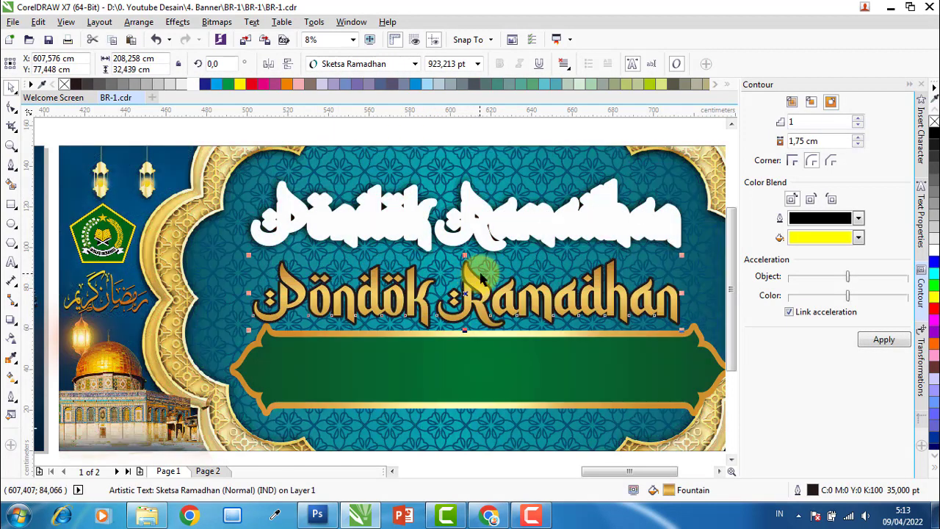
{"action": "left_click", "coordinate": [479, 226]}
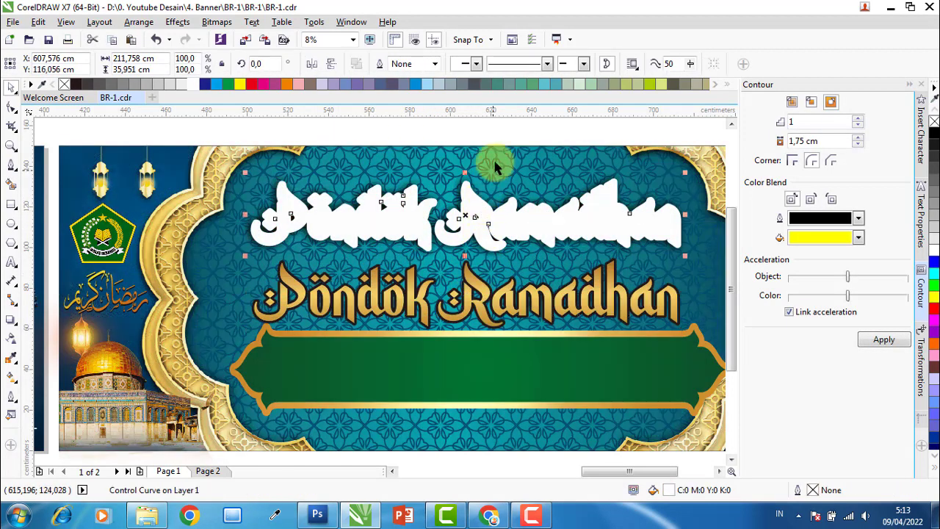
{"action": "left_click", "coordinate": [498, 137]}
{"action": "left_click", "coordinate": [474, 210]}
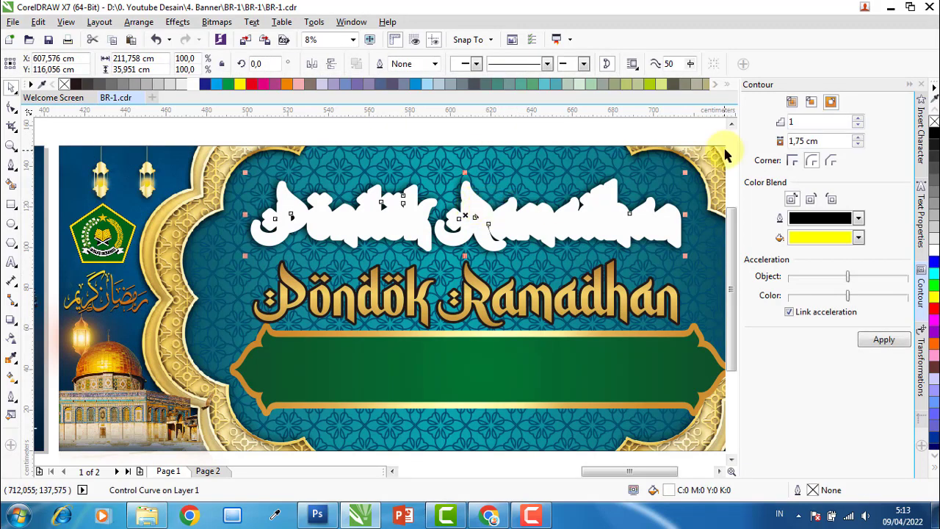
{"action": "double_click", "coordinate": [804, 141]}
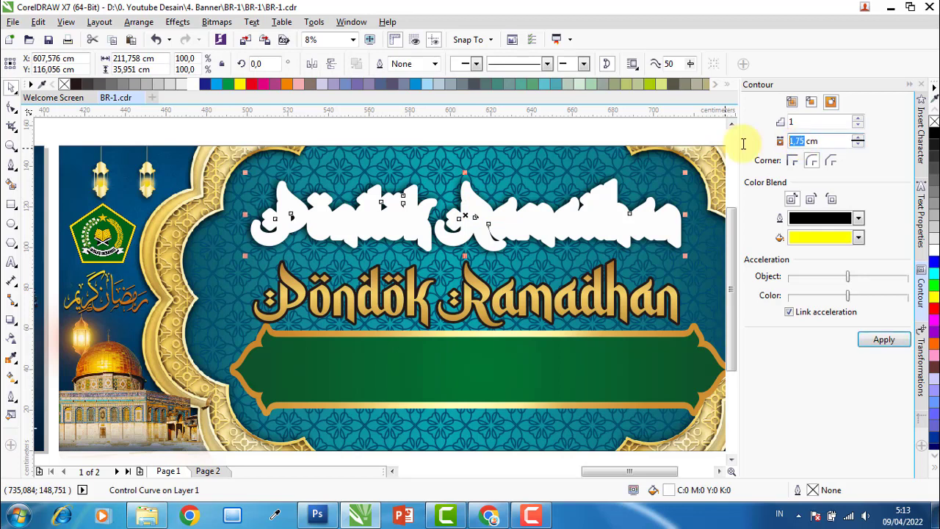
{"action": "left_click", "coordinate": [883, 342]}
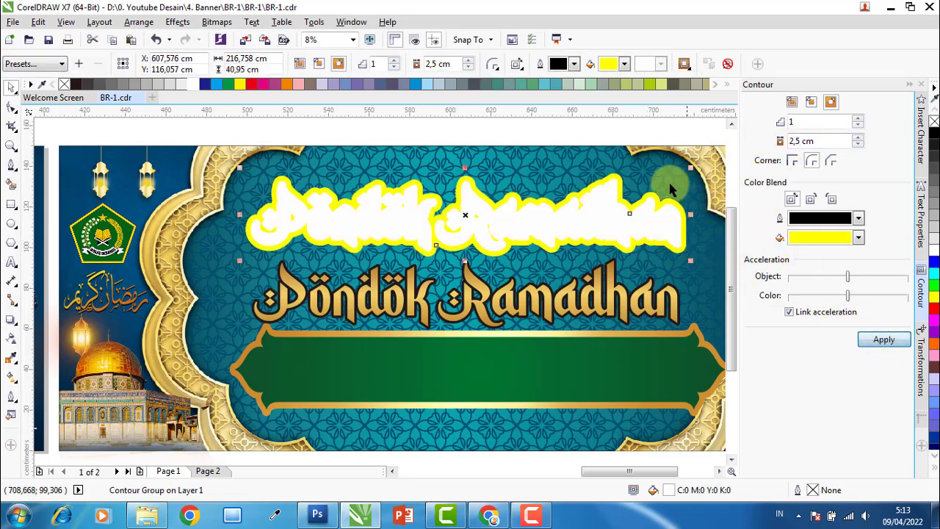
Change the fill colour of the backing shape's contour to white
{"action": "left_click", "coordinate": [625, 65]}
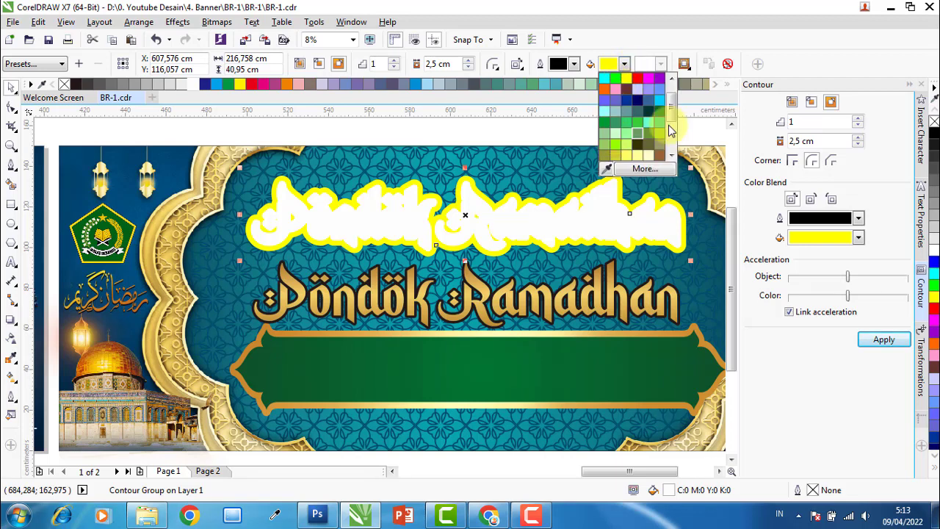
{"action": "left_click_drag", "start_coordinate": [674, 112], "coordinate": [674, 84]}
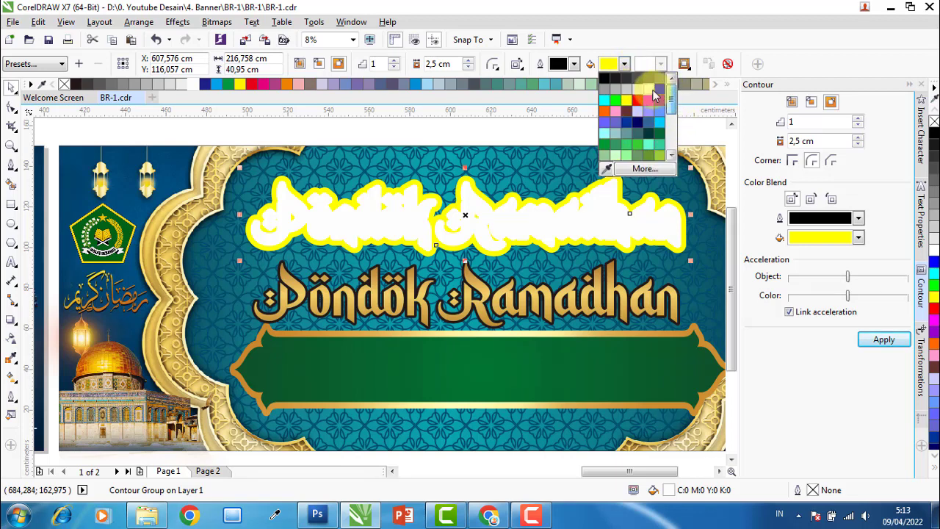
{"action": "left_click", "coordinate": [607, 133]}
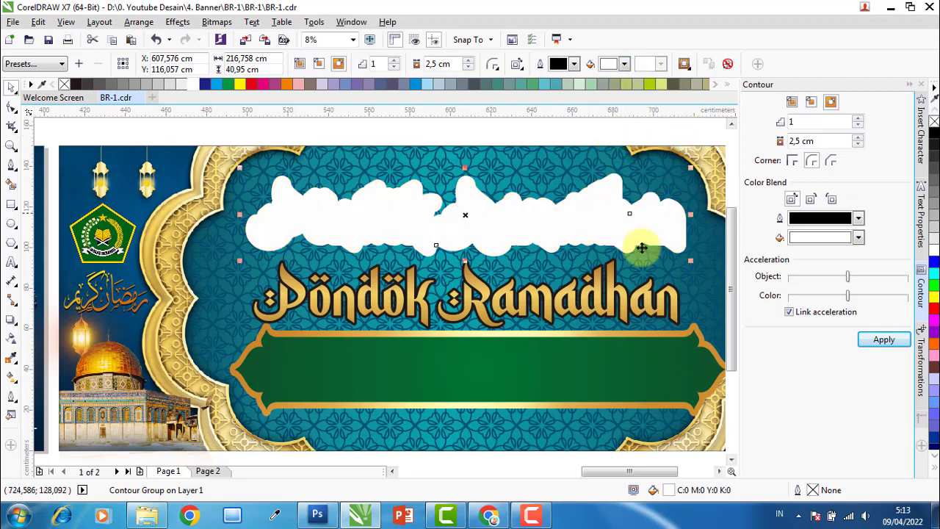
Align the gradient Pondok Ramadhan text back onto the vertical centre of the white backing shape
{"action": "left_click", "coordinate": [544, 294]}
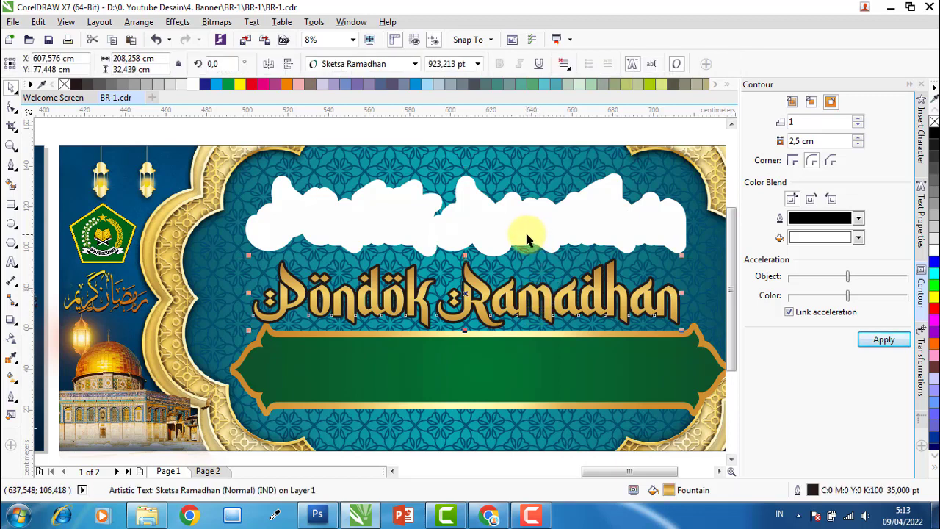
{"action": "left_click", "coordinate": [524, 226], "text": "shift"}
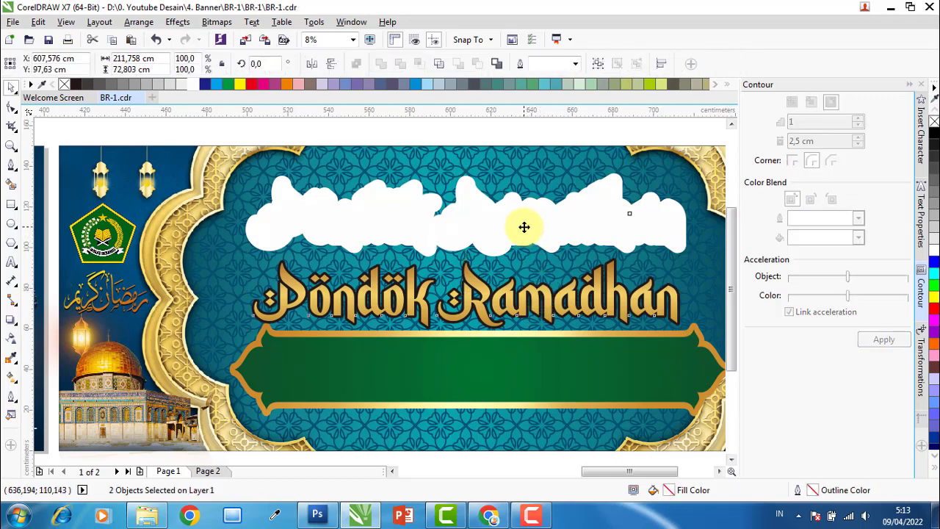
{"action": "key", "text": "e"}
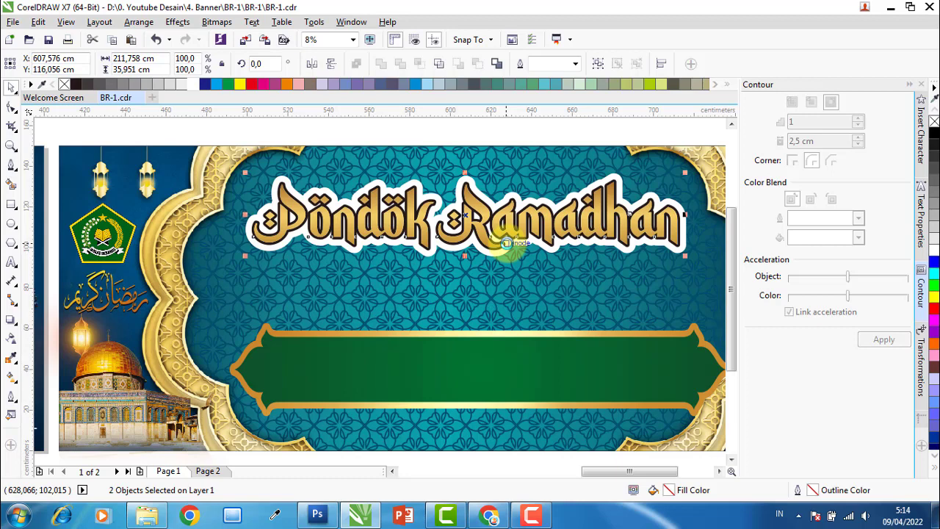
Try contour offsets of 2, 1.9, 1.7 and 1.5 cm on the title's white contour
{"action": "left_click", "coordinate": [471, 182]}
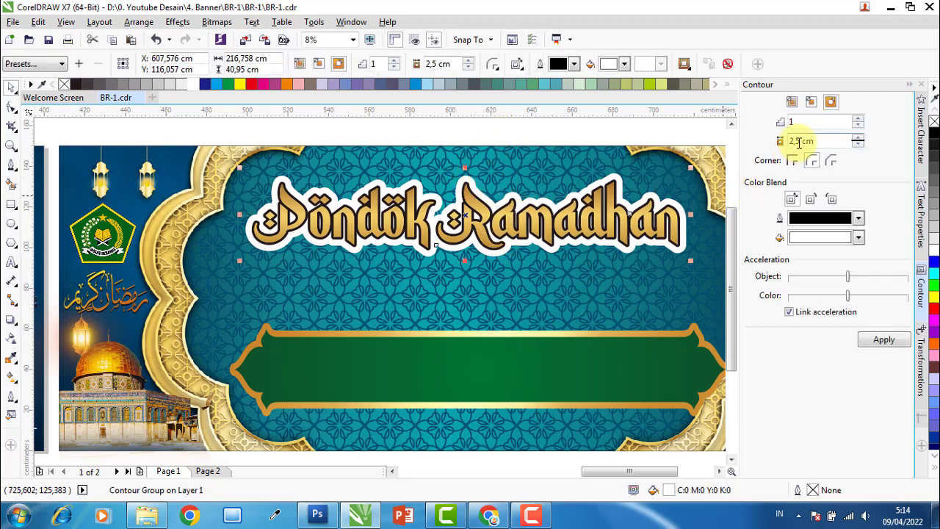
{"action": "double_click", "coordinate": [794, 144]}
{"action": "type", "text": "2"}
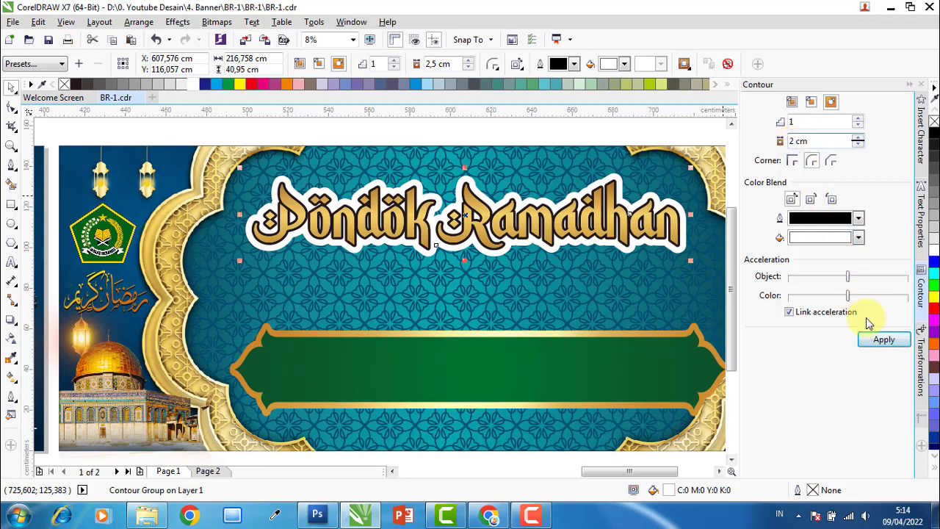
{"action": "left_click", "coordinate": [882, 339]}
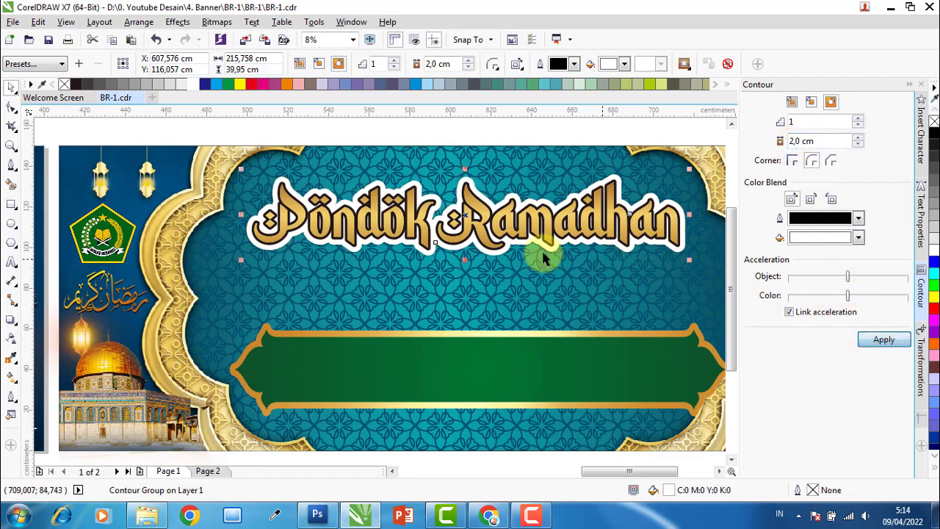
{"action": "double_click", "coordinate": [799, 141]}
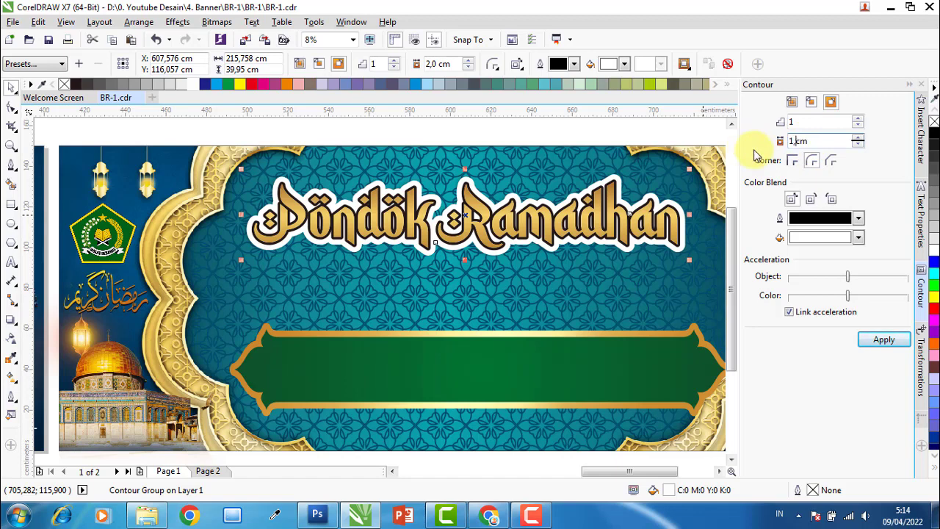
{"action": "type", "text": "1,9"}
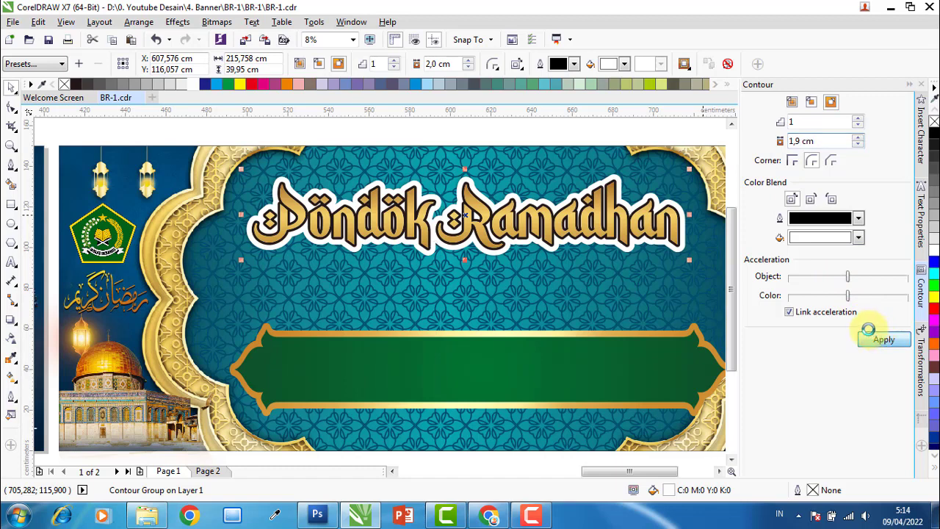
{"action": "left_click", "coordinate": [868, 329]}
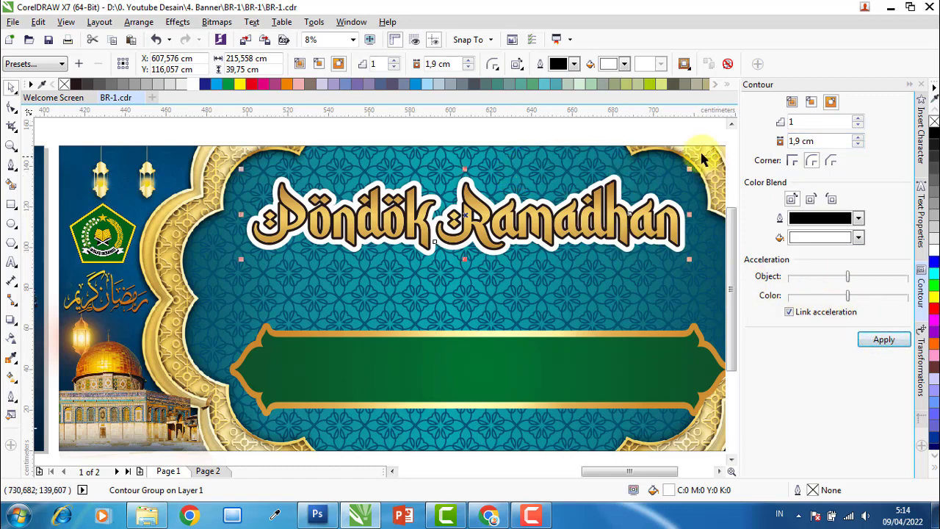
{"action": "left_click", "coordinate": [795, 141]}
{"action": "key", "text": "BackSpace"}
{"action": "type", "text": "7"}
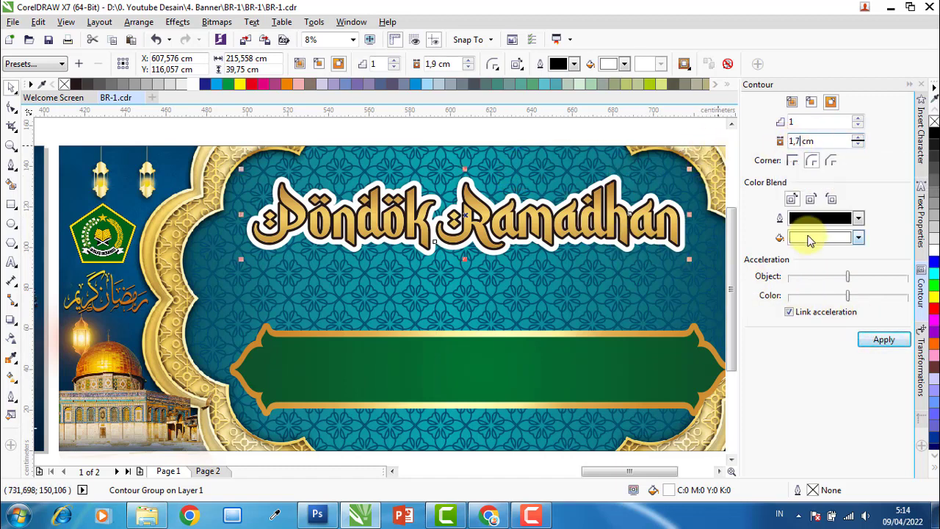
{"action": "left_click", "coordinate": [888, 340]}
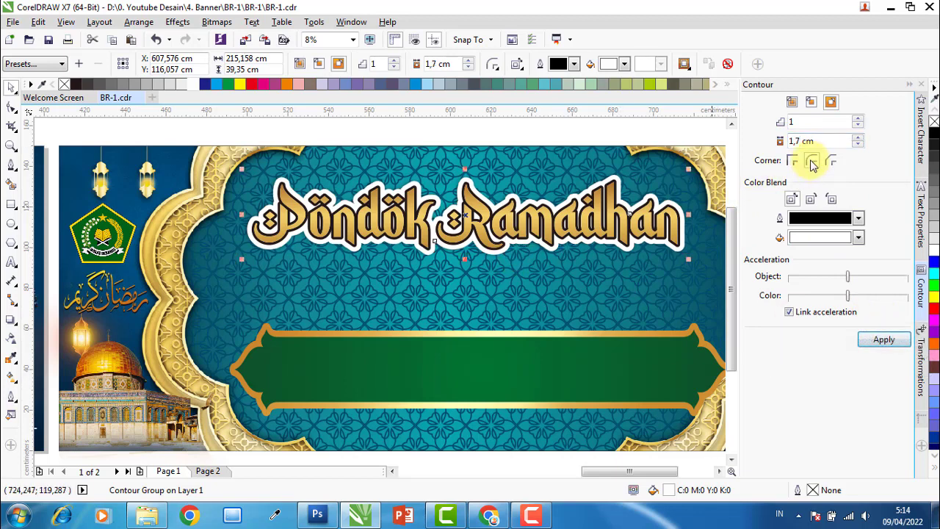
{"action": "type", "text": "5"}
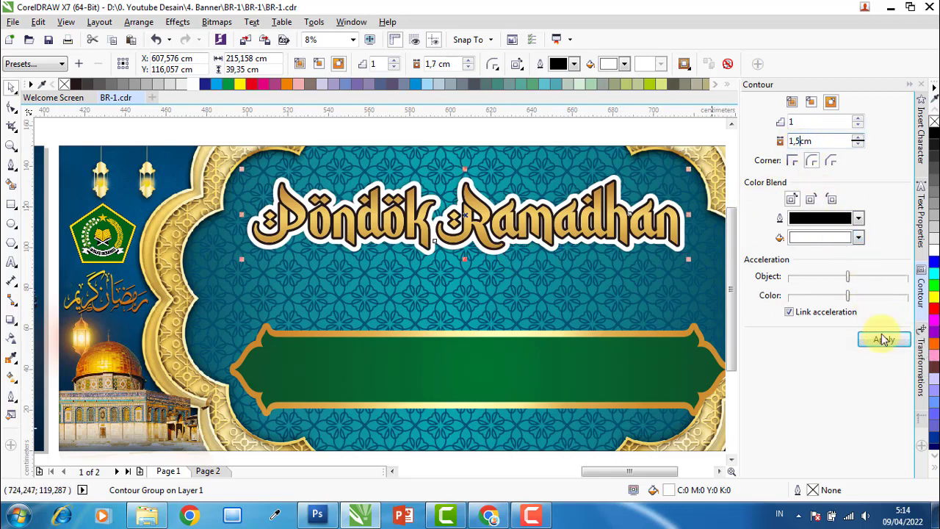
{"action": "left_click", "coordinate": [882, 339]}
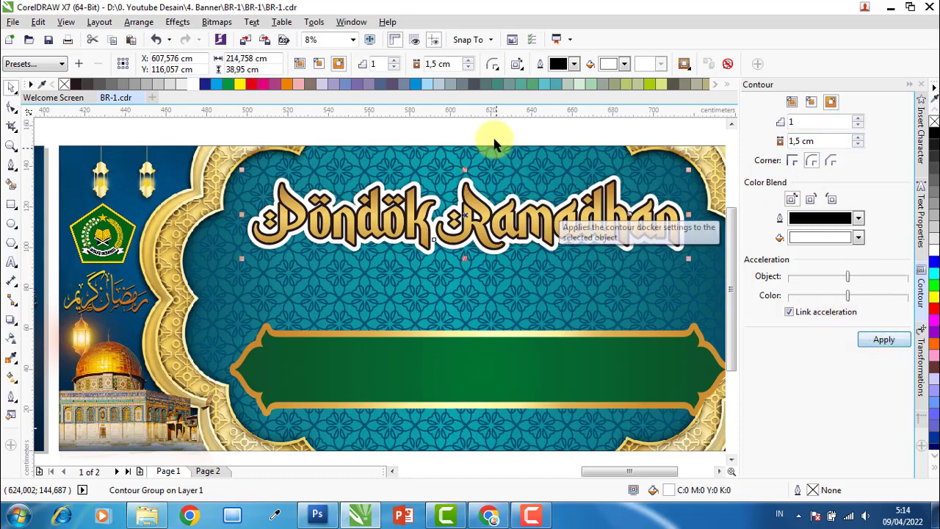
Set the offset of the title's white contour to 1.2 cm and deselect it
{"action": "type", "text": "2"}
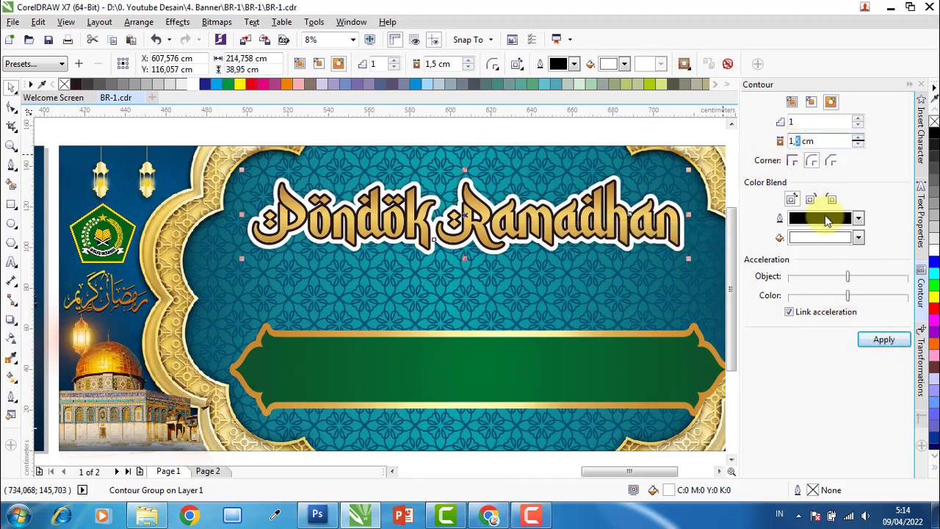
{"action": "left_click", "coordinate": [881, 339]}
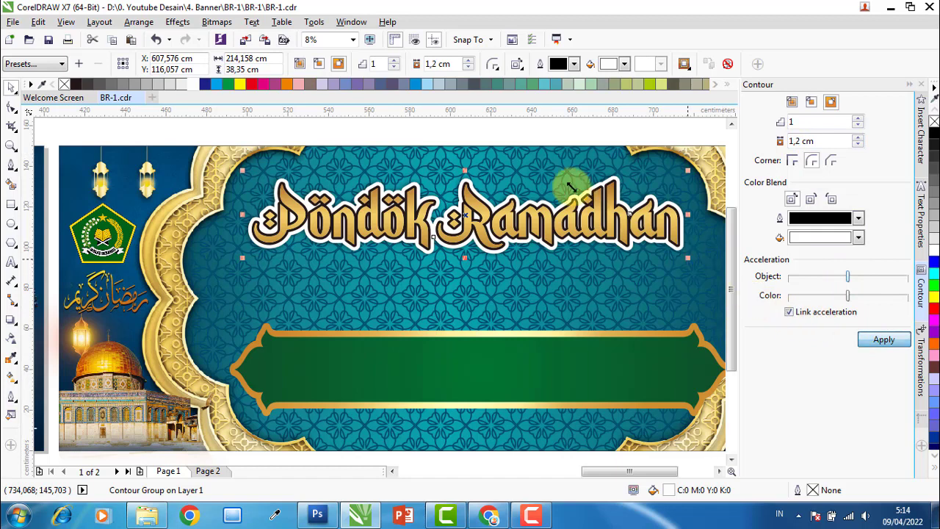
{"action": "left_click", "coordinate": [297, 145]}
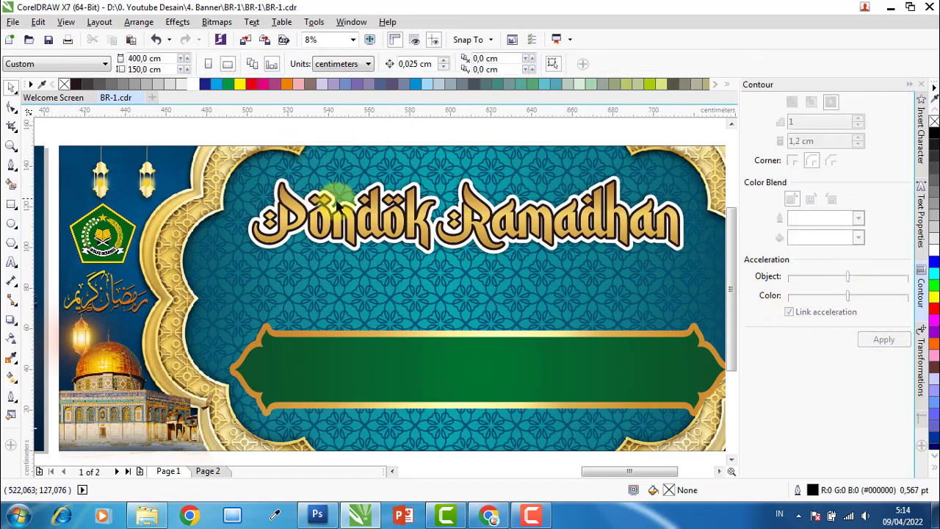
Group the gradient title text with its white backing shape, contour and shadow
{"action": "left_click_drag", "start_coordinate": [221, 133], "coordinate": [691, 277]}
{"action": "right_click", "coordinate": [535, 226]}
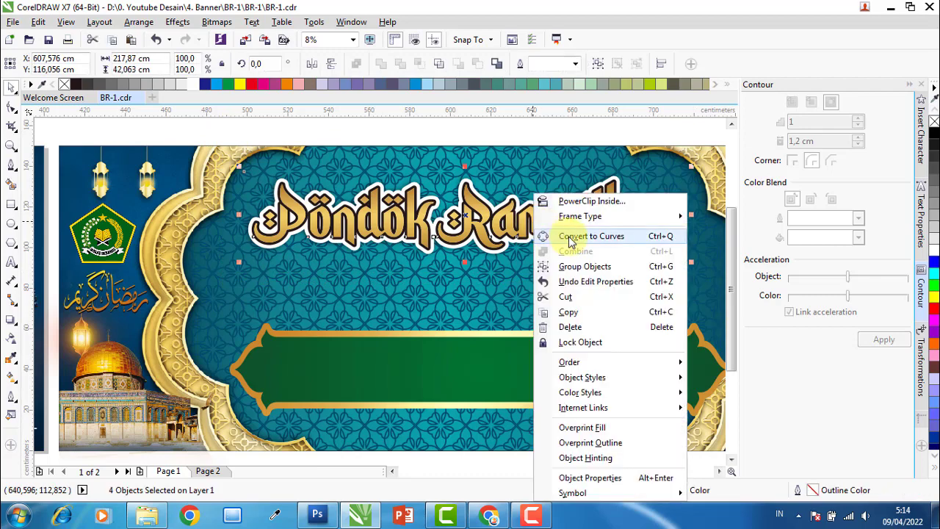
{"action": "left_click", "coordinate": [572, 266]}
{"action": "left_click", "coordinate": [463, 136]}
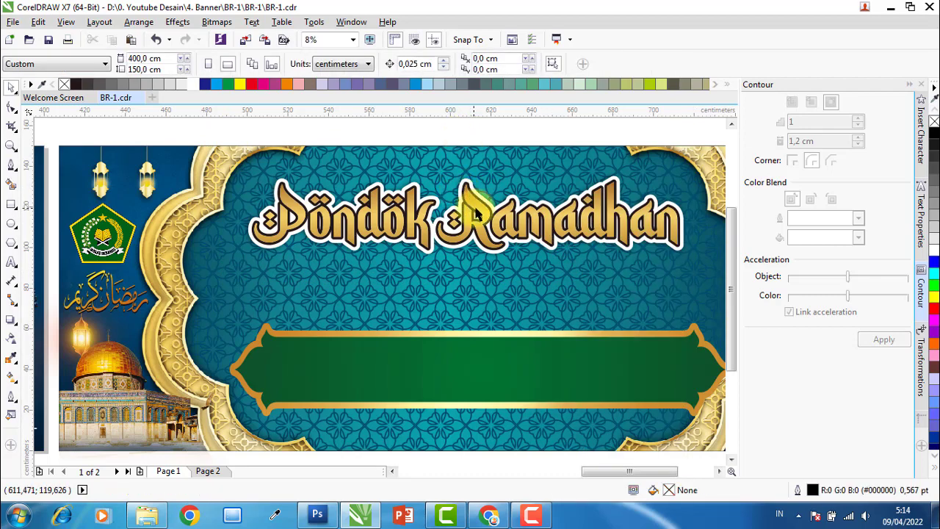
Copy the MTsN 2 Kediri line, the Tema heading and the three-line theme text from the finished banner to the same place on the unfinished one
{"action": "scroll", "coordinate": [495, 212], "scroll_direction": "down", "scroll_amount": 1}
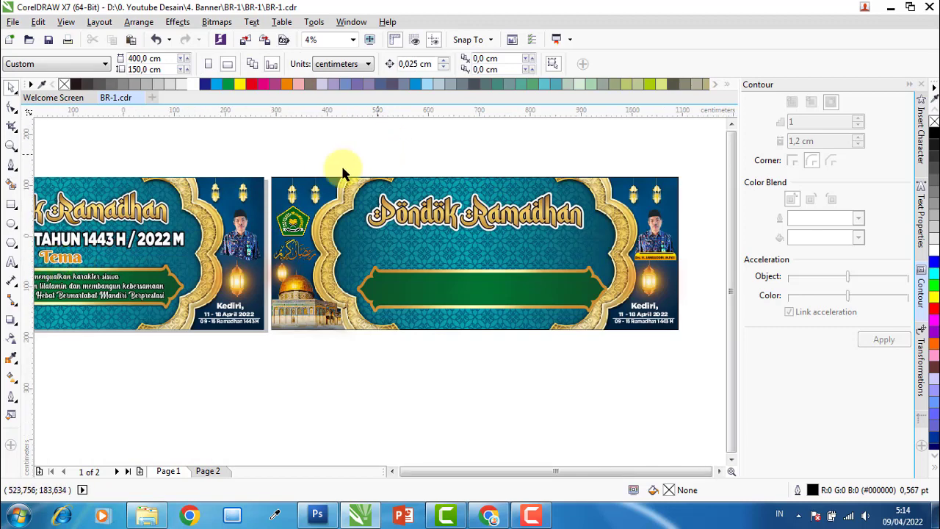
{"action": "scroll", "coordinate": [170, 224], "scroll_direction": "down", "scroll_amount": 1}
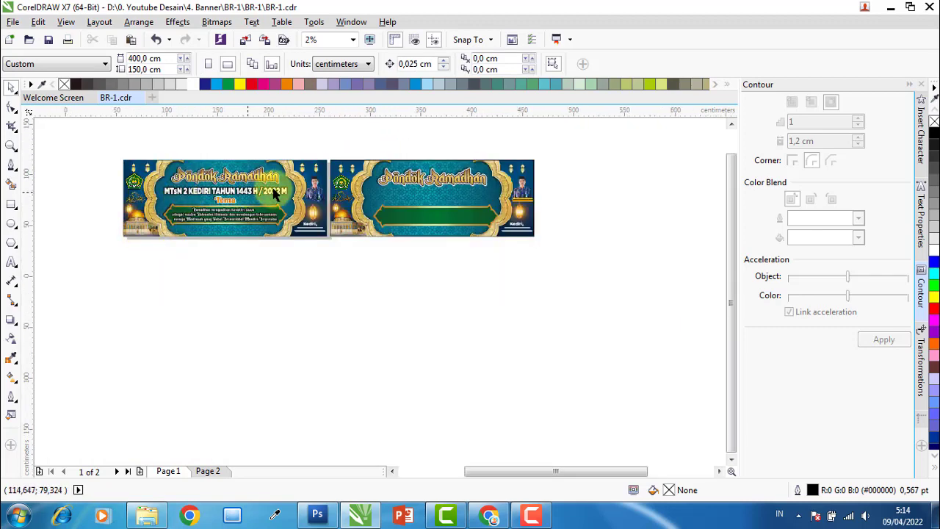
{"action": "scroll", "coordinate": [252, 187], "scroll_direction": "up", "scroll_amount": 1}
{"action": "left_click", "coordinate": [252, 186]}
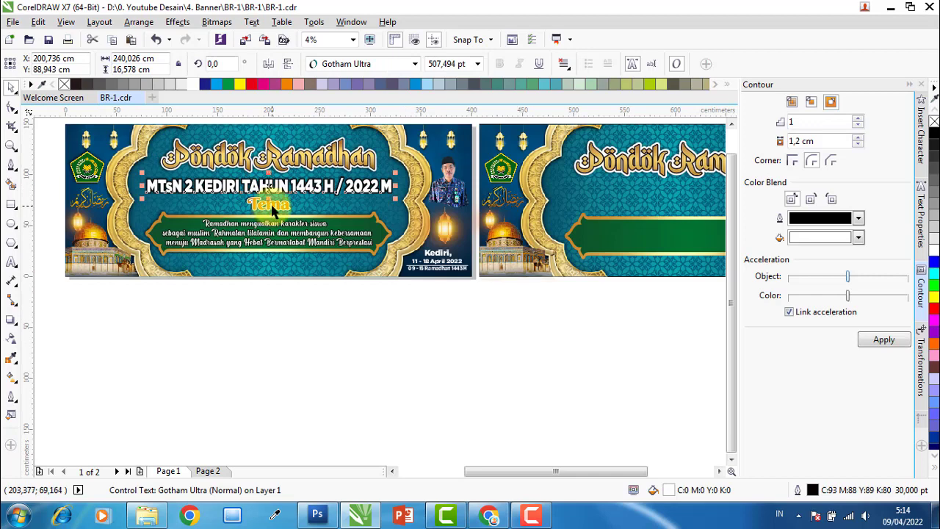
{"action": "left_click", "coordinate": [273, 232]}
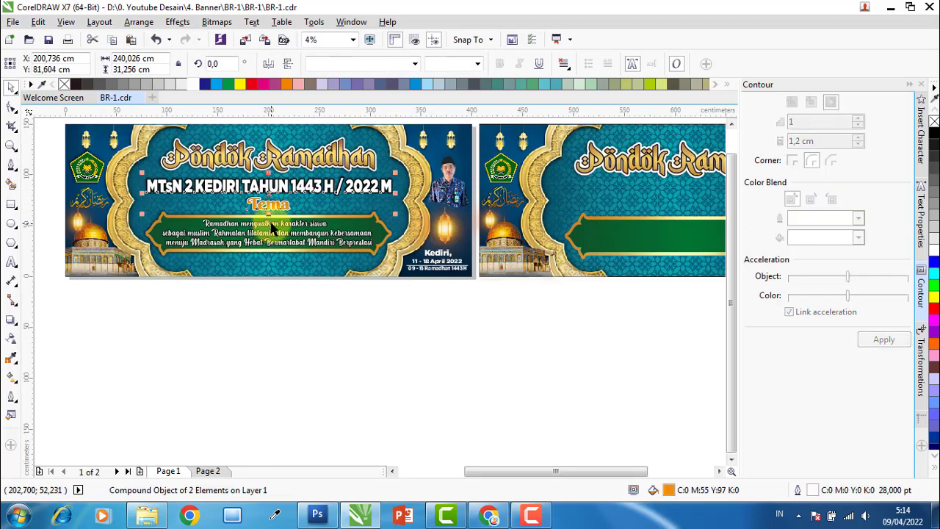
{"action": "left_click", "coordinate": [253, 223], "text": "shift"}
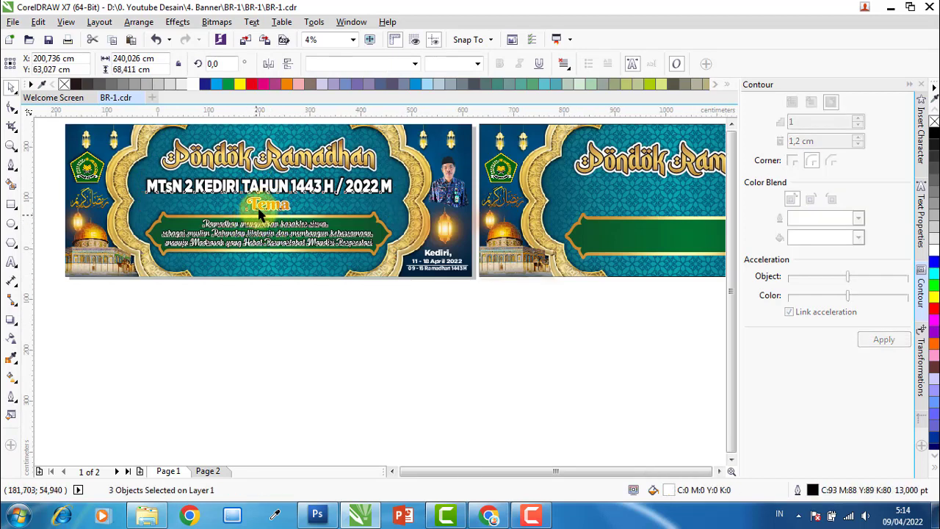
{"action": "scroll", "coordinate": [261, 213], "scroll_direction": "down", "scroll_amount": 2}
{"action": "left_click_drag", "start_coordinate": [261, 206], "coordinate": [470, 206]}
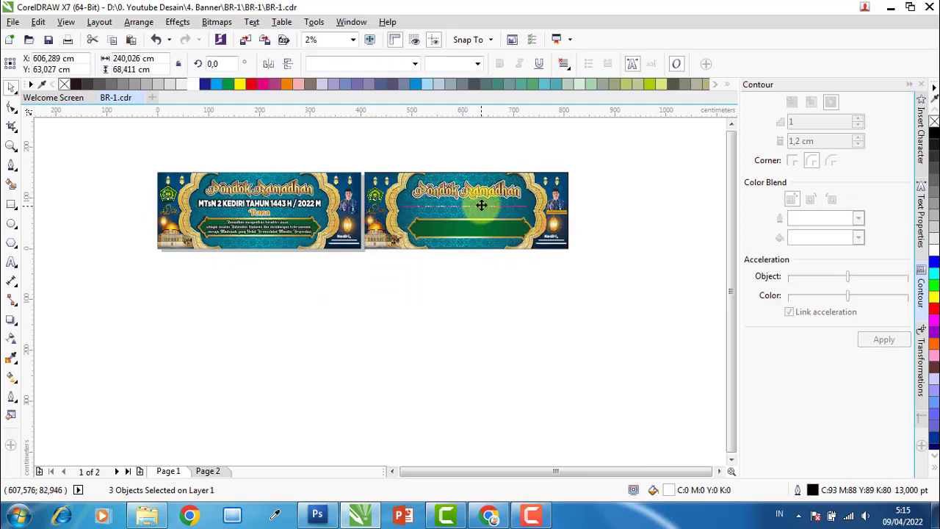
Deselect the copied texts on the second banner and collapse the Contour docker to widen the drawing area
{"action": "scroll", "coordinate": [487, 218], "scroll_direction": "up", "scroll_amount": 1}
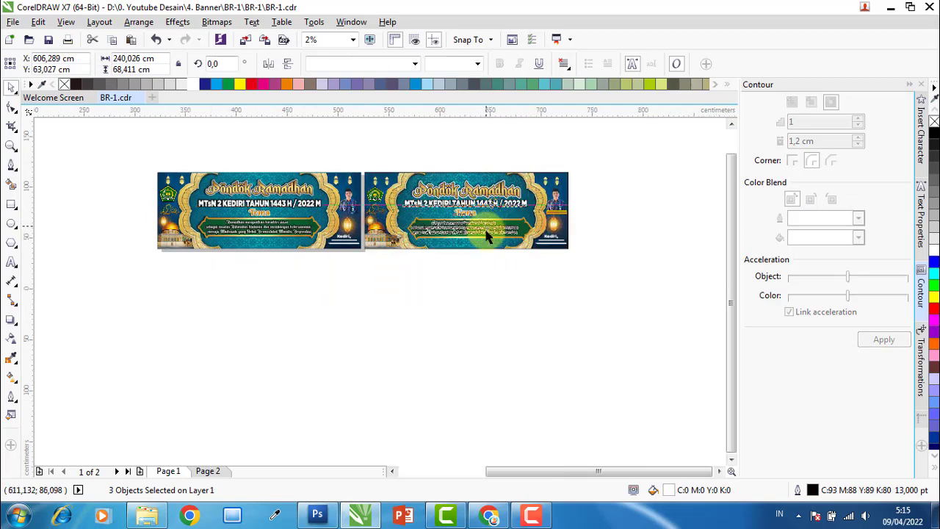
{"action": "scroll", "coordinate": [487, 235], "scroll_direction": "up", "scroll_amount": 2}
{"action": "left_click", "coordinate": [420, 364]}
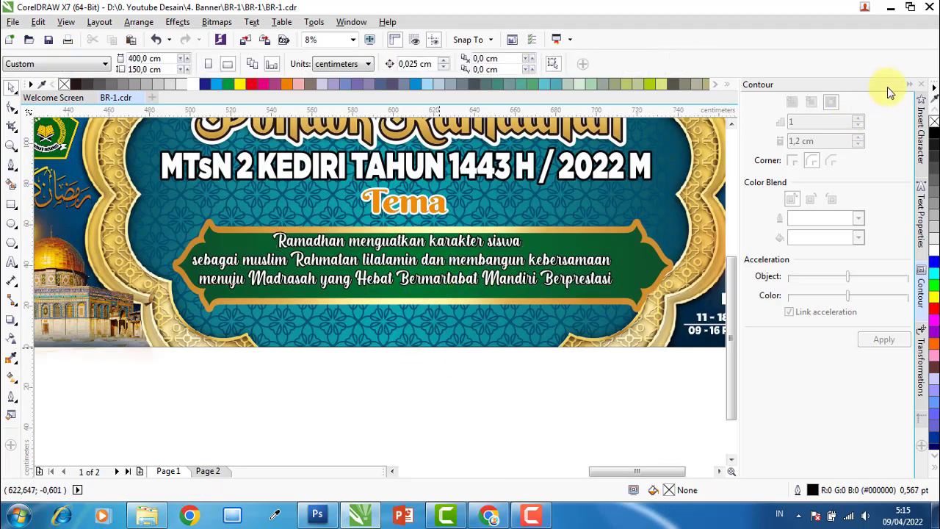
{"action": "left_click", "coordinate": [909, 85]}
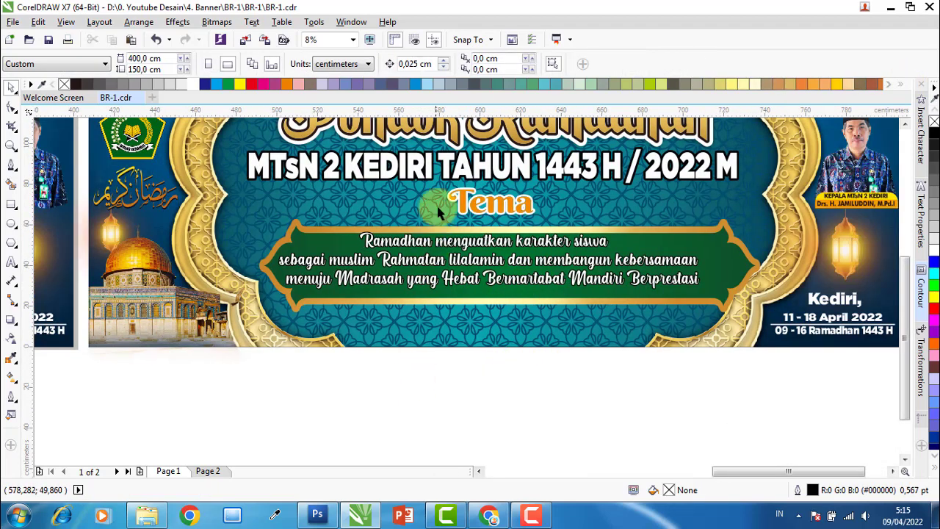
{"action": "left_click", "coordinate": [448, 178]}
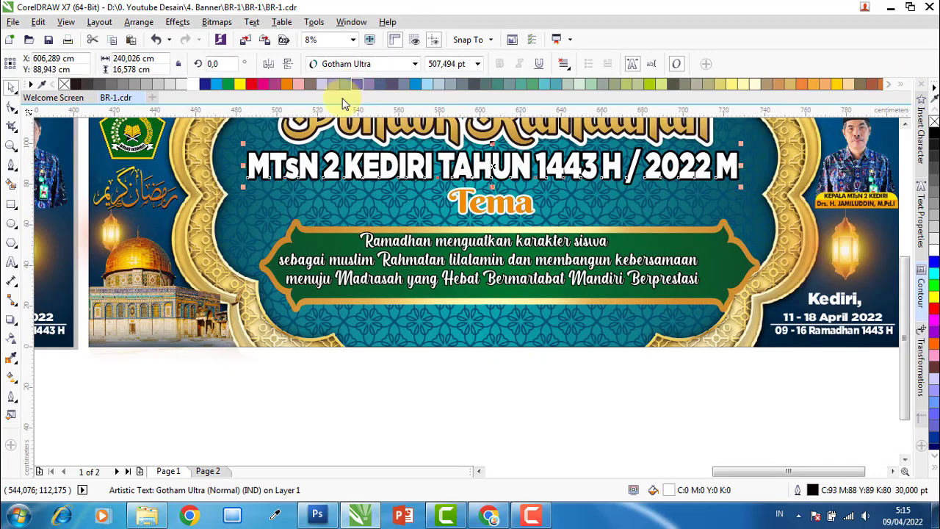
{"action": "left_click", "coordinate": [335, 209], "text": "shift"}
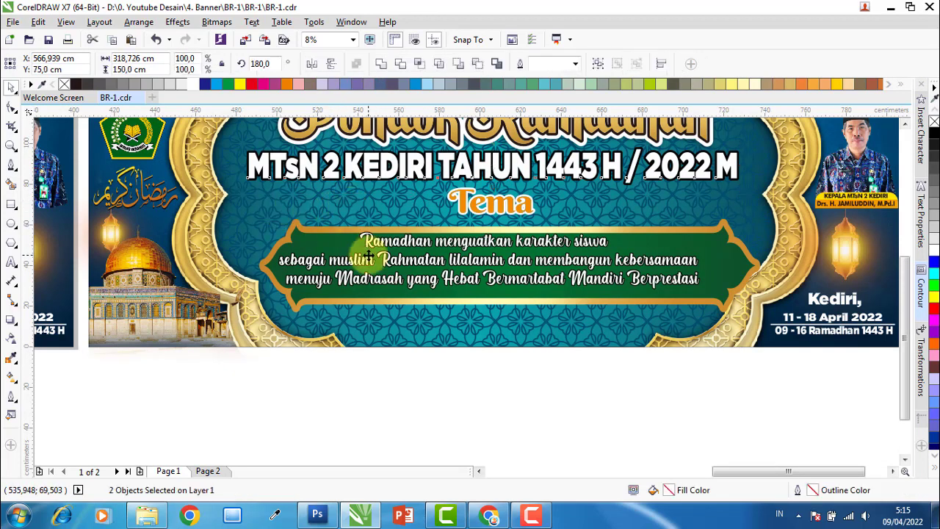
{"action": "key", "text": "e"}
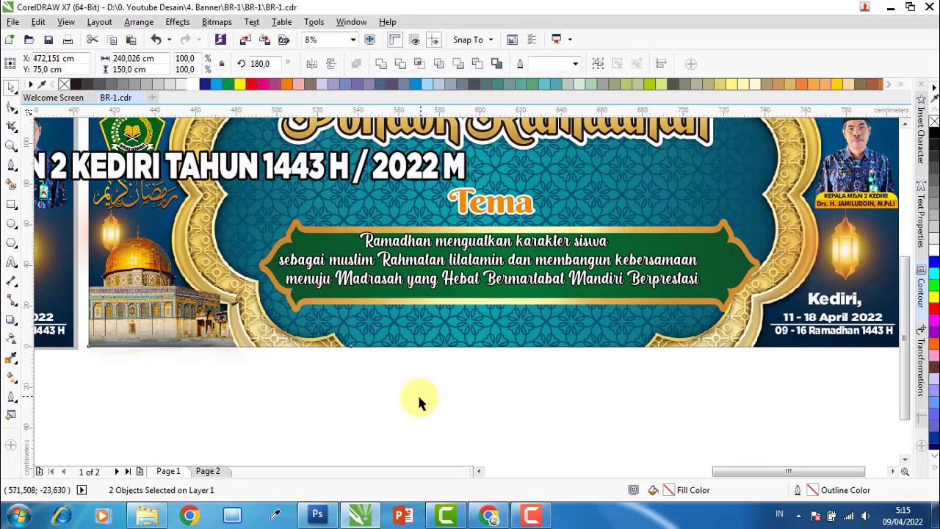
{"action": "key", "text": "ctrl+z"}
{"action": "left_click", "coordinate": [420, 392]}
Centre the MTsN 2 Kediri line and the Tema heading horizontally on the second banner's background
{"action": "left_click", "coordinate": [506, 189]}
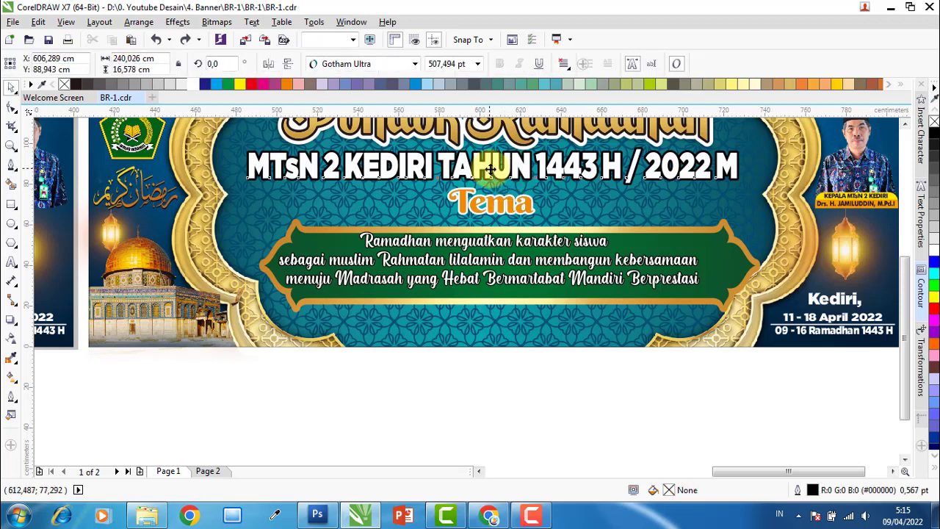
{"action": "left_click", "coordinate": [518, 323], "text": "shift"}
{"action": "key", "text": "c"}
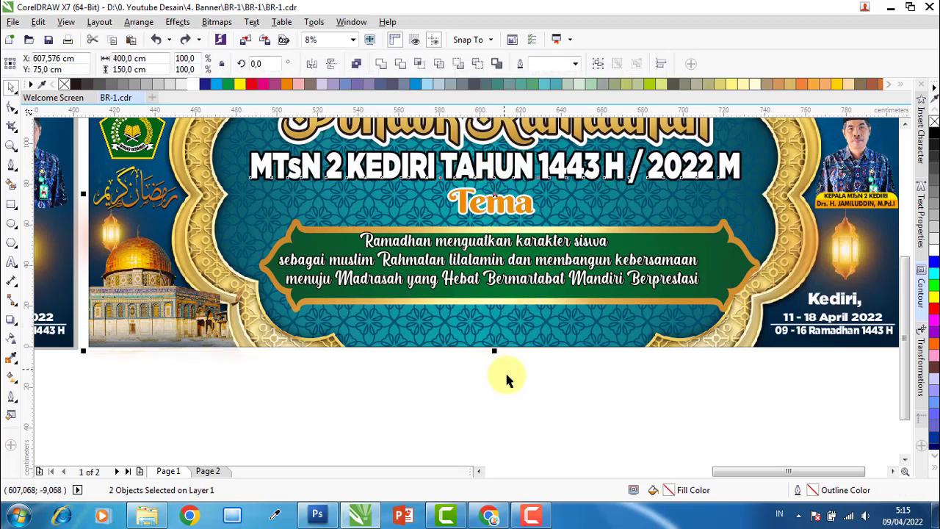
{"action": "left_click", "coordinate": [499, 208]}
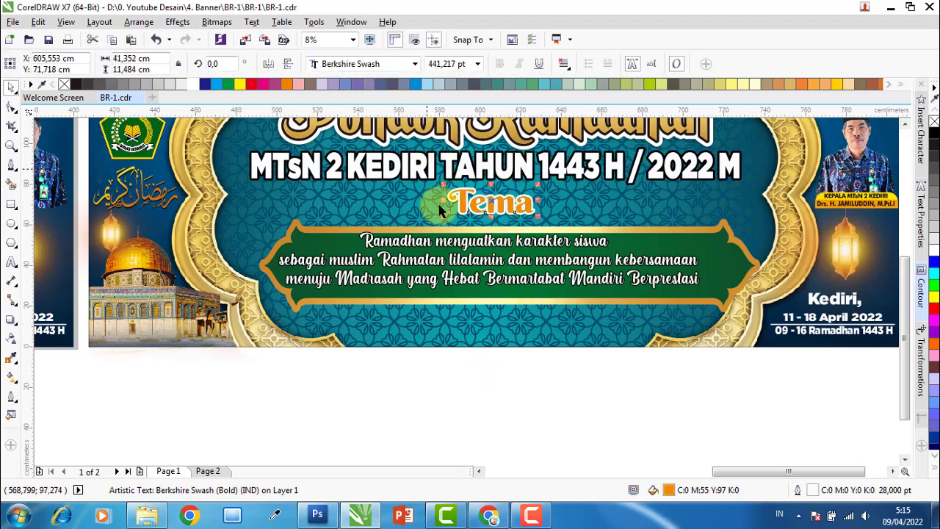
{"action": "left_click", "coordinate": [507, 324], "text": "shift"}
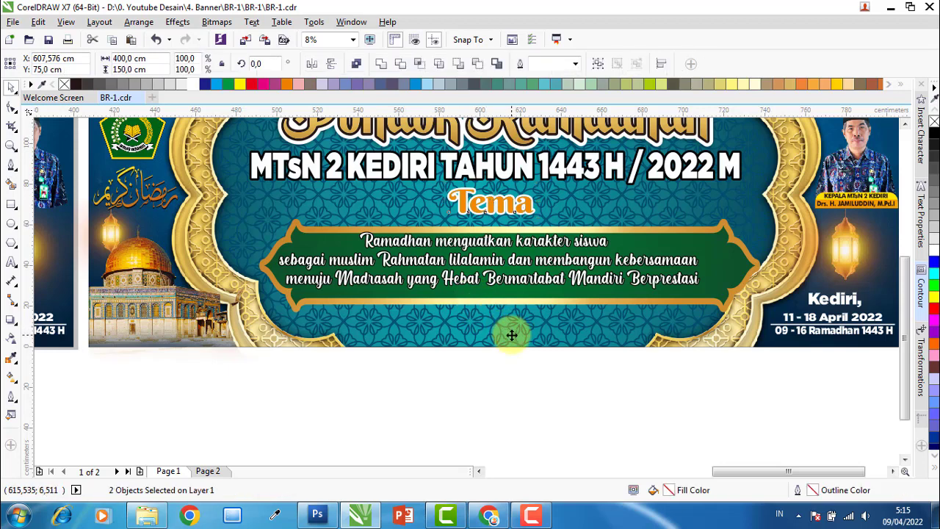
{"action": "key", "text": "c"}
{"action": "left_click", "coordinate": [531, 360]}
Align the three-line theme text to the horizontal and vertical centre of the green panel on the second banner
{"action": "left_click", "coordinate": [520, 264]}
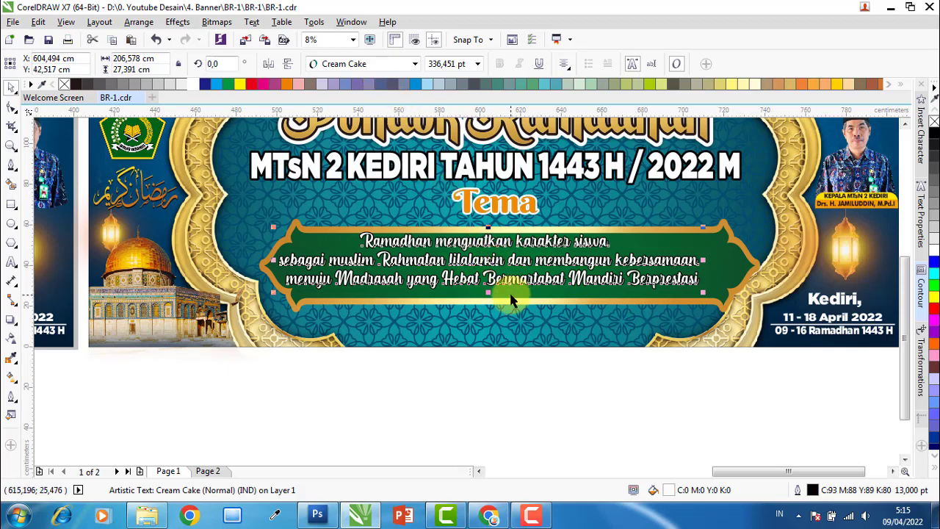
{"action": "left_click", "coordinate": [512, 300], "text": "shift"}
{"action": "key", "text": "c"}
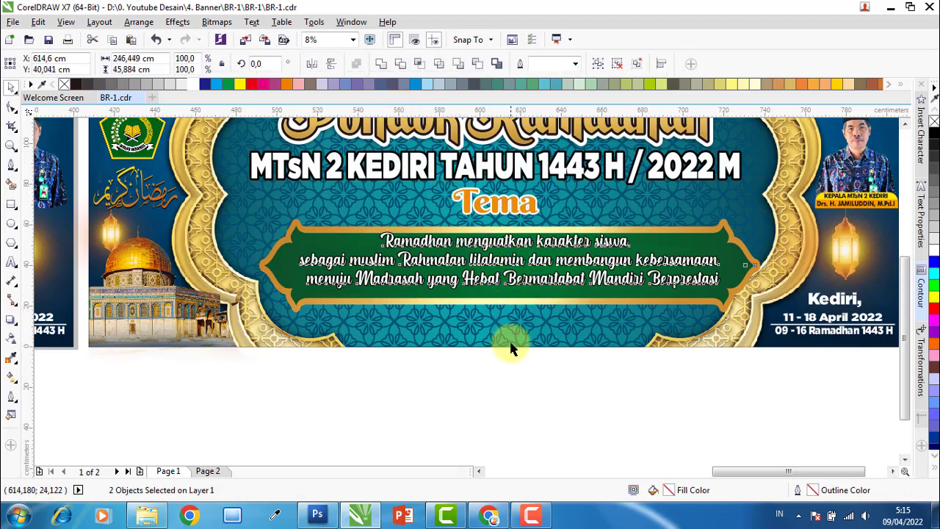
{"action": "key", "text": "e"}
{"action": "left_click", "coordinate": [450, 368]}
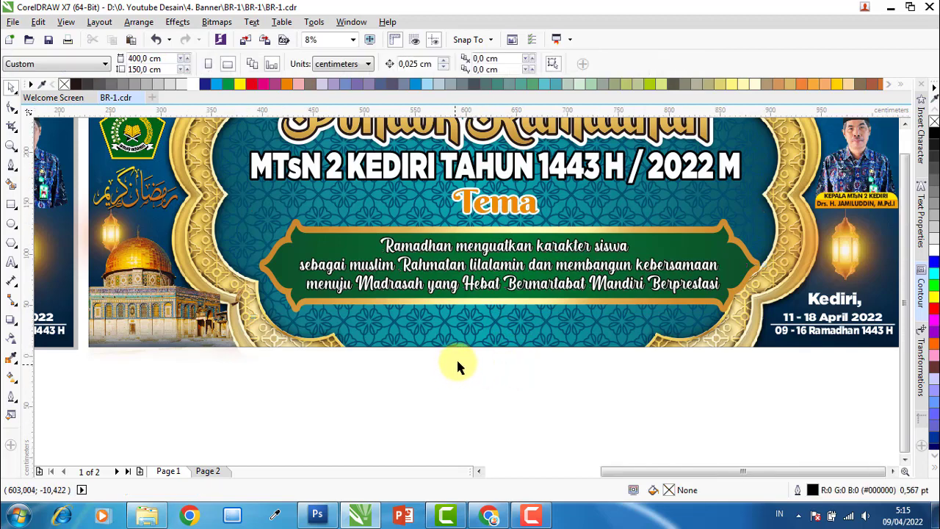
Centre the green panel and its theme text together horizontally on the second banner's background
{"action": "scroll", "coordinate": [301, 389], "scroll_direction": "down", "scroll_amount": 1}
{"action": "left_click_drag", "start_coordinate": [348, 397], "coordinate": [613, 282]}
{"action": "scroll", "coordinate": [482, 344], "scroll_direction": "up", "scroll_amount": 1}
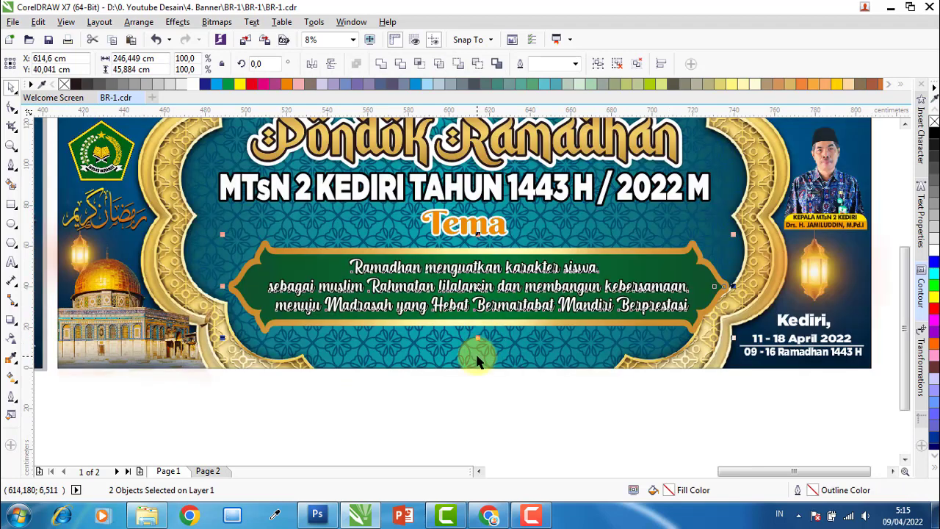
{"action": "left_click", "coordinate": [478, 358], "text": "shift"}
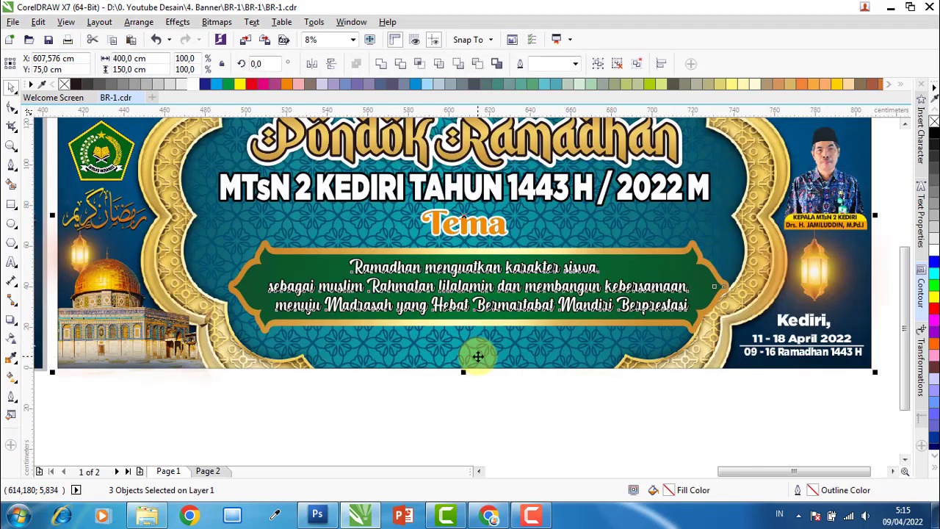
{"action": "key", "text": "c"}
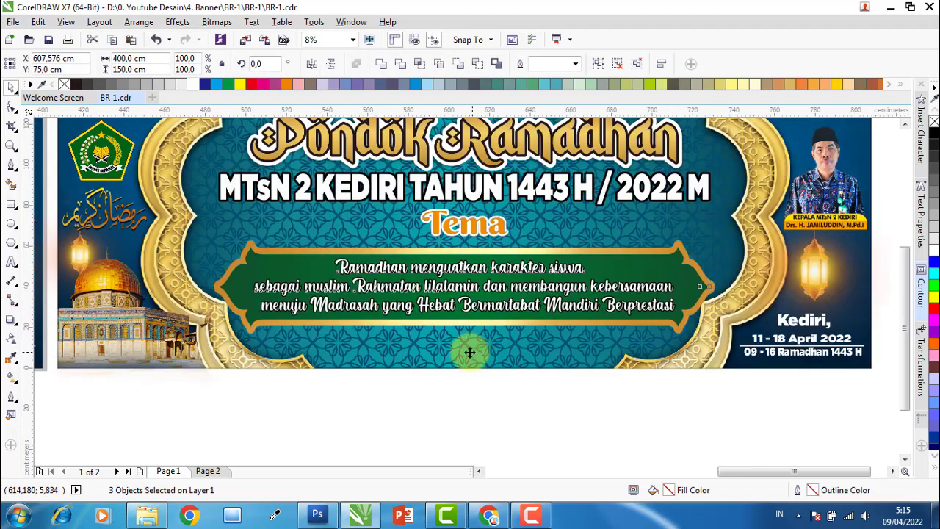
{"action": "left_click", "coordinate": [506, 393]}
Narrow the green panel evenly from both ends and shift the theme text slightly to the left inside it
{"action": "left_click", "coordinate": [641, 316]}
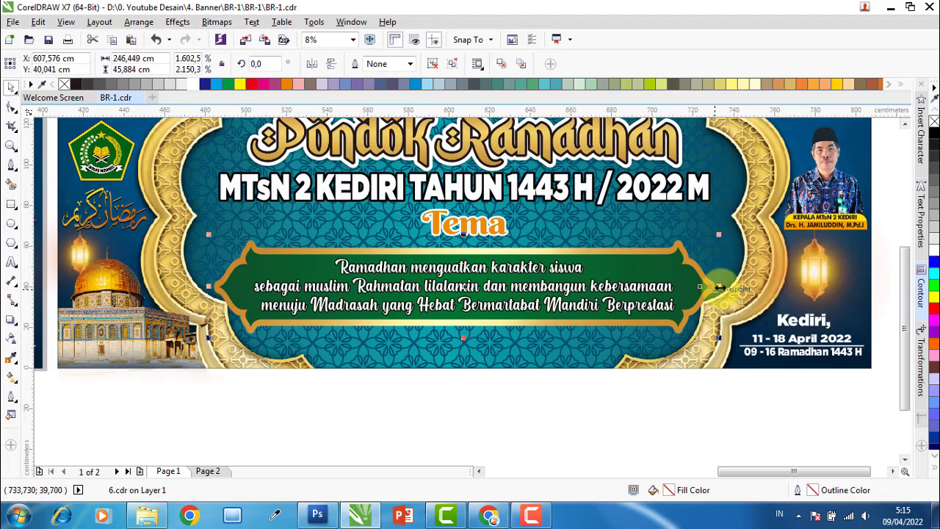
{"action": "mouse_move", "coordinate": [722, 288]}
{"action": "left_mouse_down"}
{"action": "mouse_move", "coordinate": [665, 286]}
{"action": "mouse_move", "coordinate": [709, 288]}
{"action": "left_mouse_up"}
{"action": "left_click", "coordinate": [631, 294]}
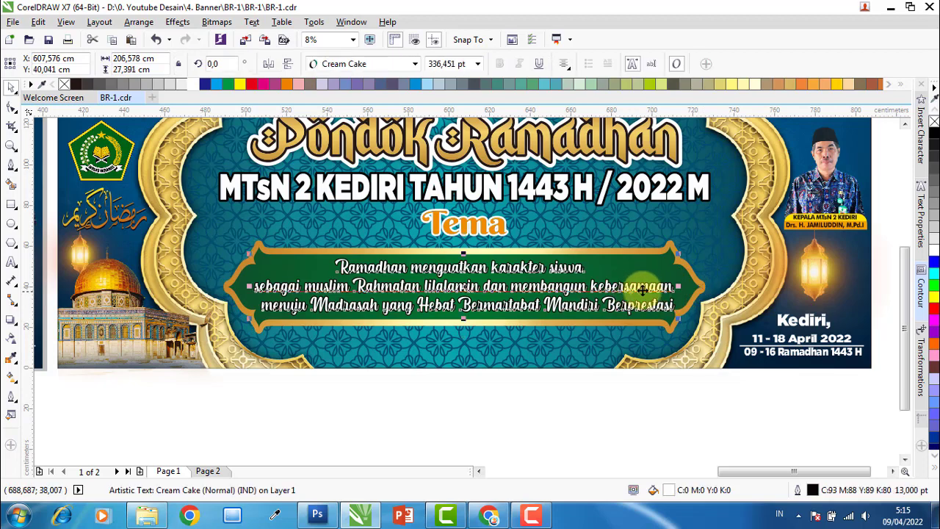
{"action": "scroll", "coordinate": [651, 290], "scroll_direction": "up", "scroll_amount": 1}
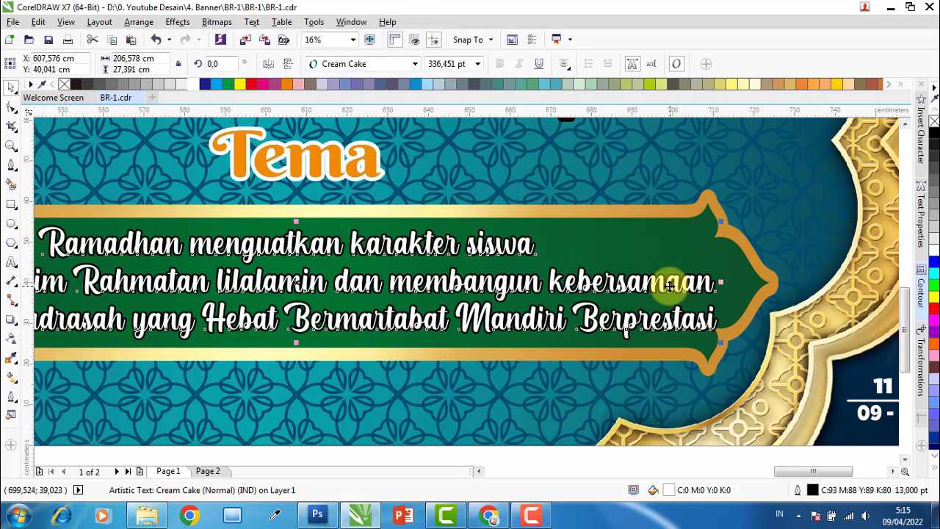
{"action": "left_click_drag", "start_coordinate": [665, 283], "coordinate": [455, 298]}
{"action": "scroll", "coordinate": [418, 313], "scroll_direction": "down", "scroll_amount": 1}
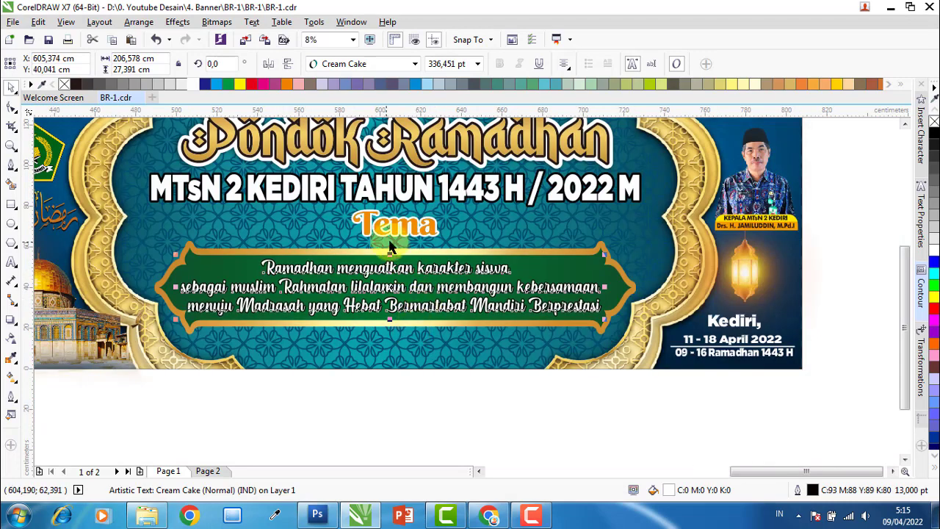
Move the Pondok Ramadhan title group straight up by about 3 cm on the second banner and deselect it
{"action": "scroll", "coordinate": [401, 303], "scroll_direction": "down", "scroll_amount": 1}
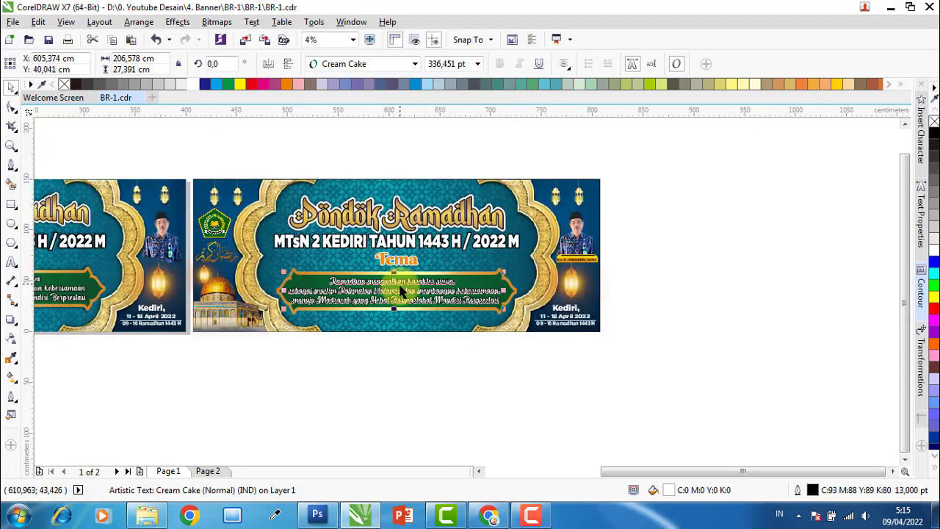
{"action": "left_click", "coordinate": [278, 160]}
{"action": "left_click_drag", "start_coordinate": [277, 158], "coordinate": [526, 240]}
{"action": "scroll", "coordinate": [406, 201], "scroll_direction": "up", "scroll_amount": 1}
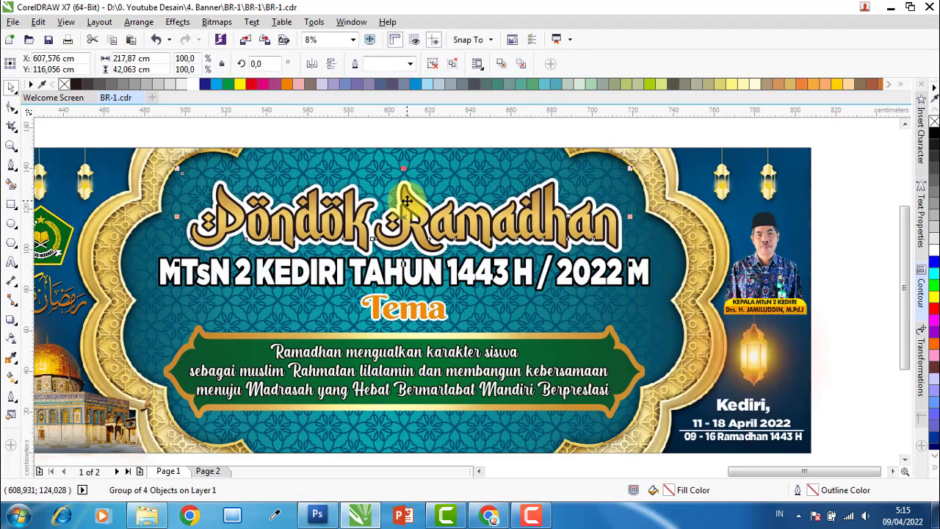
{"action": "left_click_drag", "start_coordinate": [406, 197], "coordinate": [416, 192]}
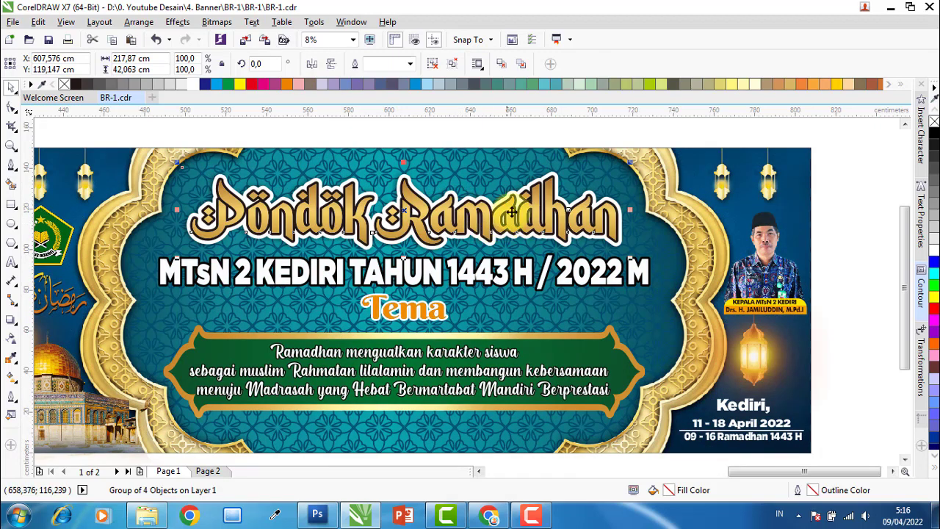
{"action": "scroll", "coordinate": [537, 204], "scroll_direction": "down", "scroll_amount": 2}
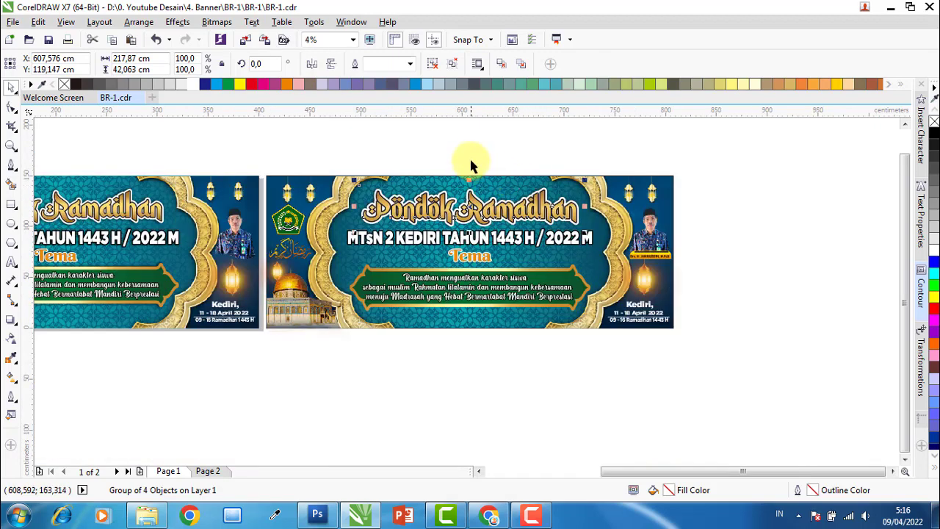
{"action": "left_click", "coordinate": [472, 164]}
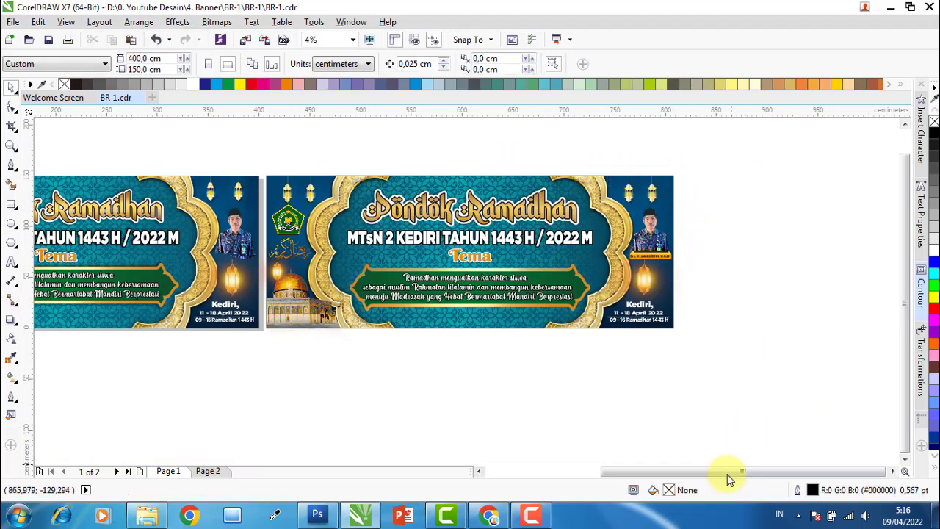
Delete the whole second banner, including its leftover mosque and lantern images, keeping only the original banner on the page
{"action": "left_click_drag", "start_coordinate": [729, 474], "coordinate": [680, 474]}
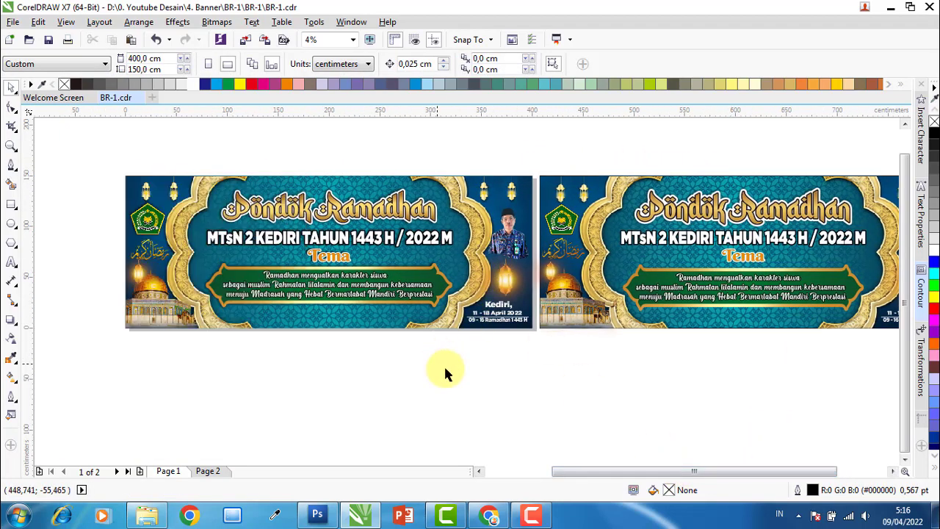
{"action": "left_click_drag", "start_coordinate": [793, 476], "coordinate": [808, 476]}
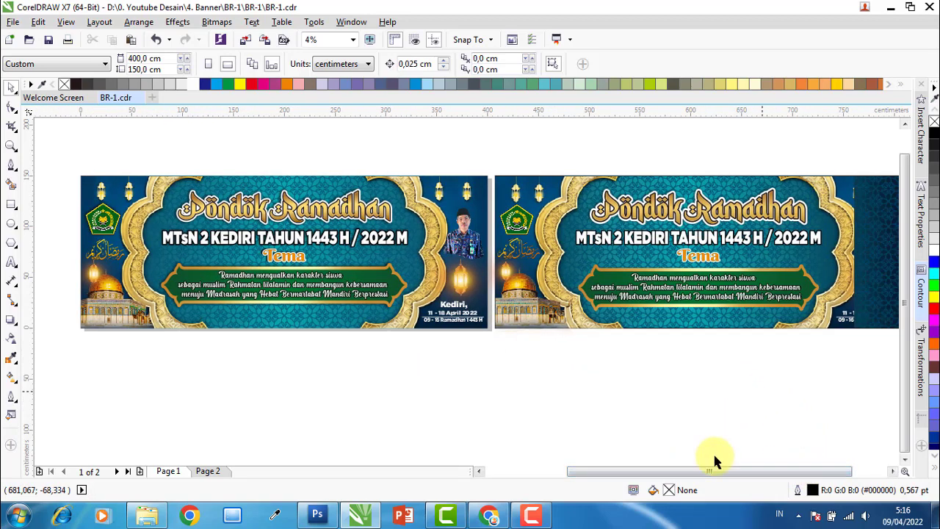
{"action": "left_click_drag", "start_coordinate": [713, 472], "coordinate": [718, 474]}
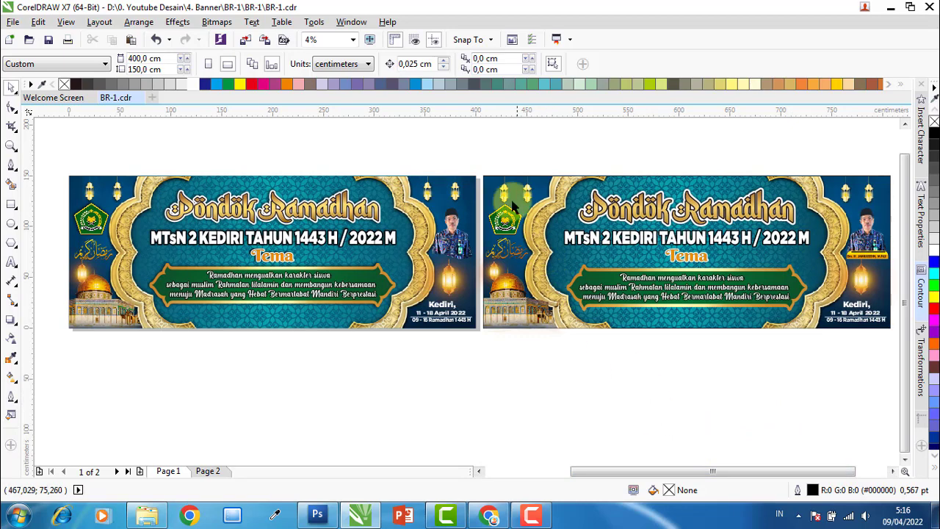
{"action": "left_click_drag", "start_coordinate": [479, 147], "coordinate": [856, 353]}
{"action": "key", "text": "Delete"}
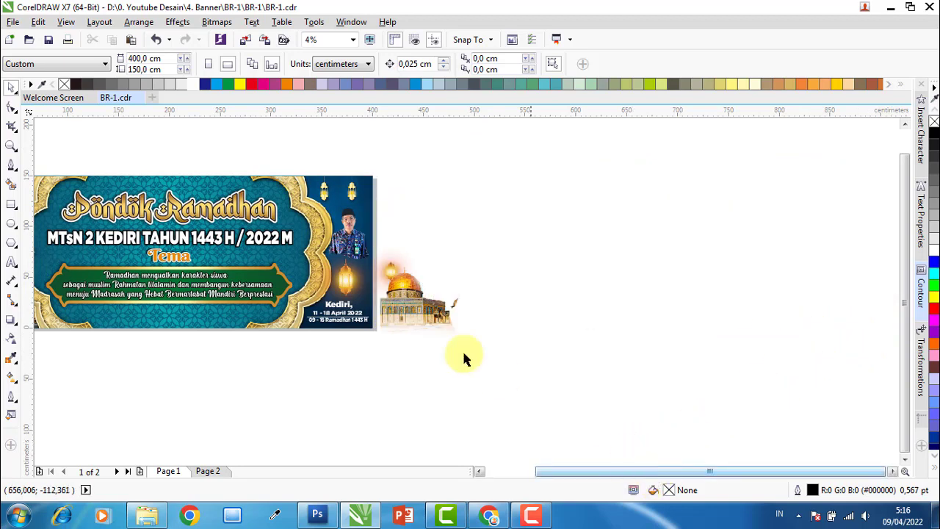
{"action": "left_click", "coordinate": [477, 294]}
{"action": "key", "text": "Delete"}
{"action": "left_click", "coordinate": [396, 272]}
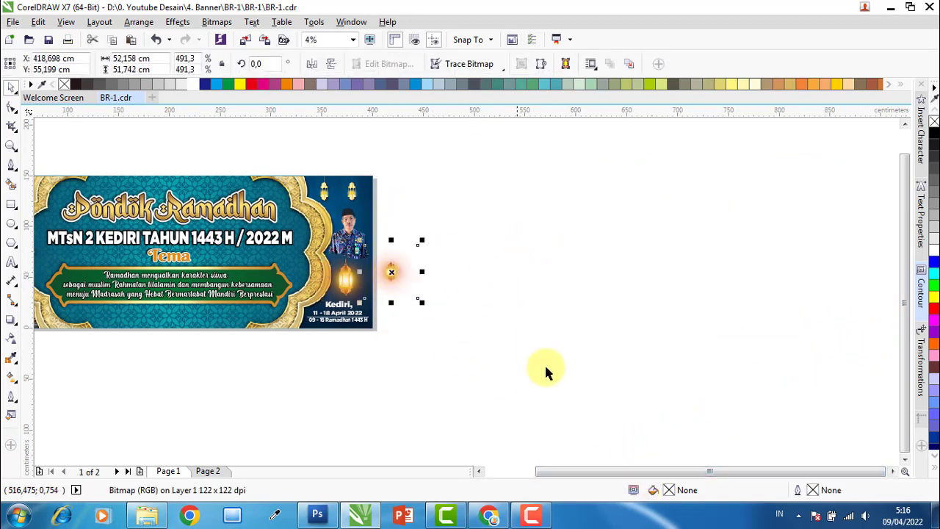
{"action": "key", "text": "Delete"}
Group all objects of the remaining banner and deselect the group
{"action": "left_click_drag", "start_coordinate": [604, 471], "coordinate": [536, 472]}
{"action": "left_click_drag", "start_coordinate": [287, 152], "coordinate": [822, 390]}
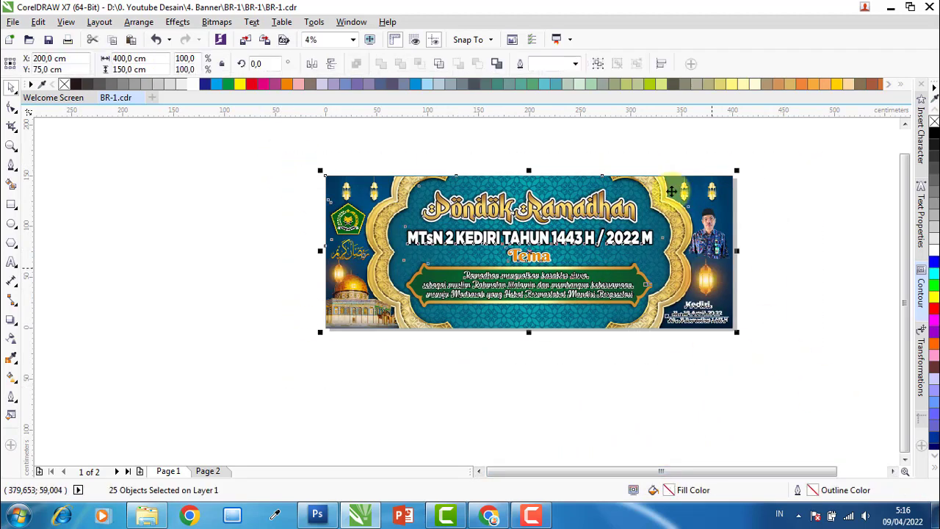
{"action": "left_click", "coordinate": [595, 64]}
{"action": "key", "text": "Escape"}
Export the banner to the Desktop as BR-1 in the JPG - JPEG Bitmaps format
{"action": "left_click", "coordinate": [12, 22]}
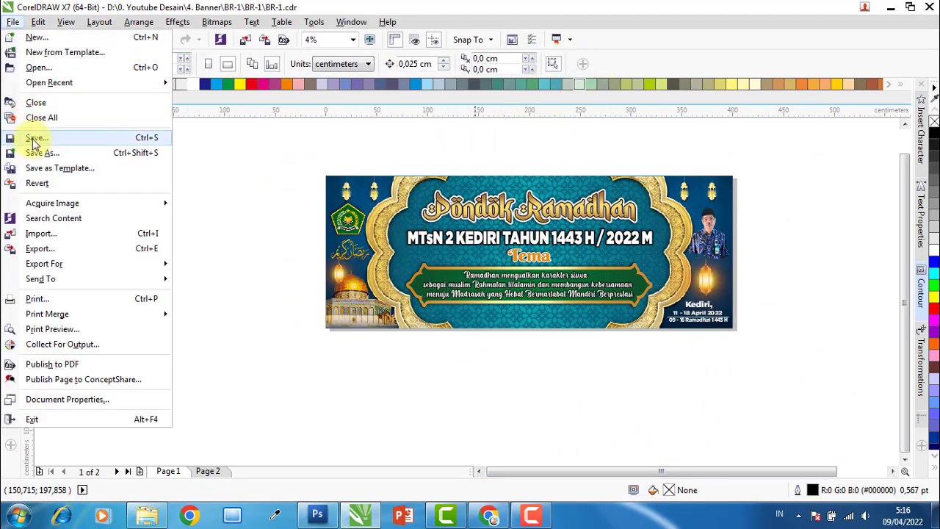
{"action": "left_click", "coordinate": [234, 152]}
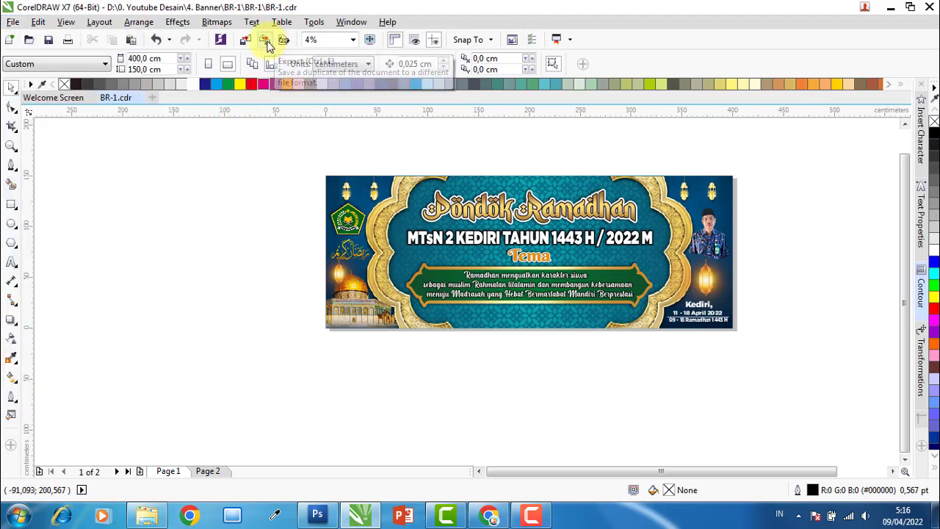
{"action": "key", "text": "ctrl+e"}
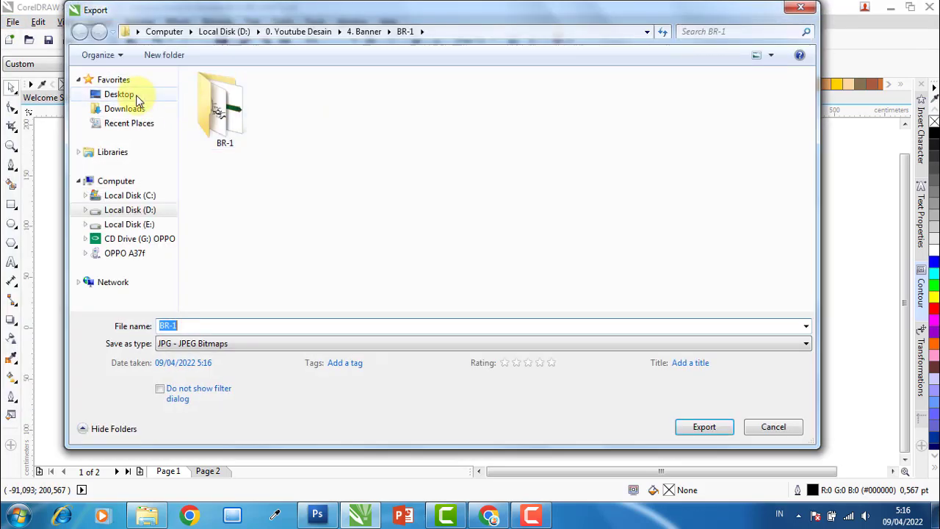
{"action": "left_click", "coordinate": [119, 94]}
{"action": "double_click", "coordinate": [180, 325]}
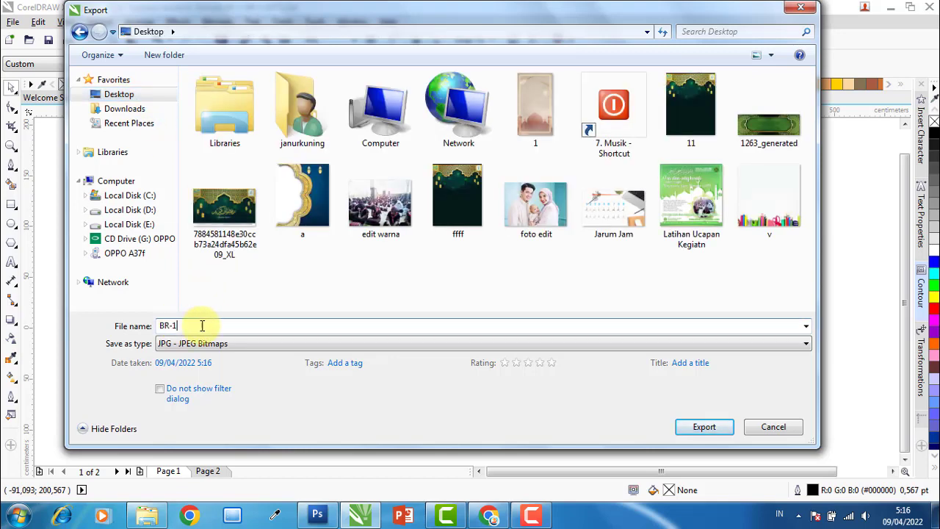
{"action": "left_click", "coordinate": [325, 344]}
{"action": "left_click", "coordinate": [346, 349]}
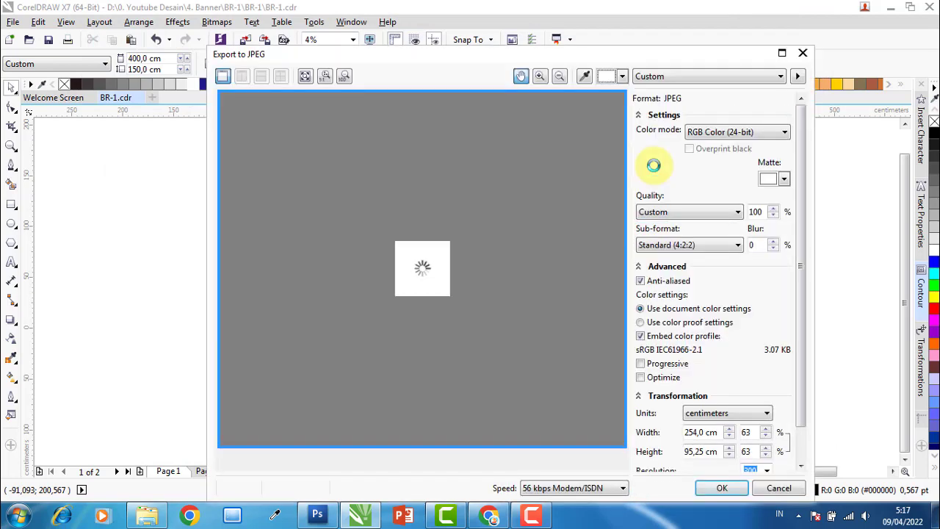
Set the colour mode of the JPEG export to CMYK Color (32-bit)
{"action": "left_click", "coordinate": [772, 137]}
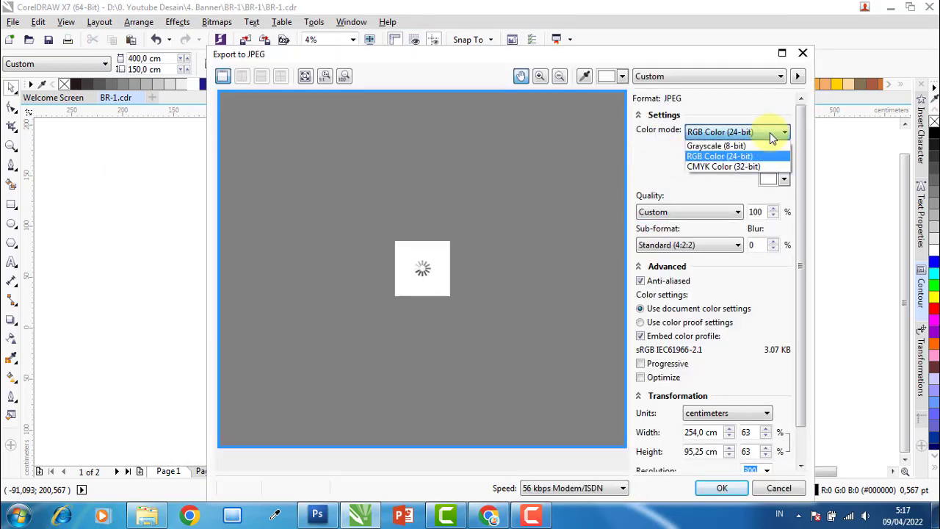
{"action": "left_click", "coordinate": [746, 168]}
{"action": "left_click_drag", "start_coordinate": [794, 188], "coordinate": [799, 229]}
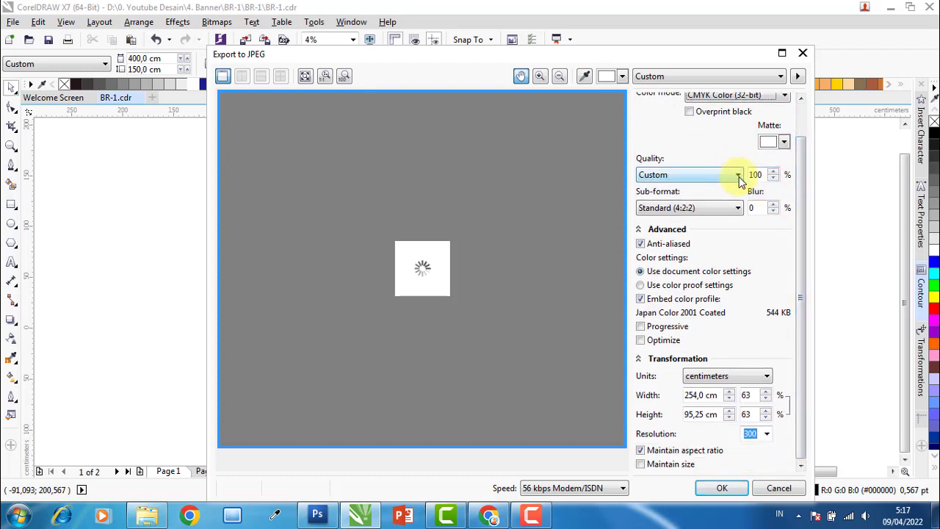
Set the JPEG export's quality to 80% and its resolution to 100
{"action": "left_click_drag", "start_coordinate": [768, 175], "coordinate": [741, 175]}
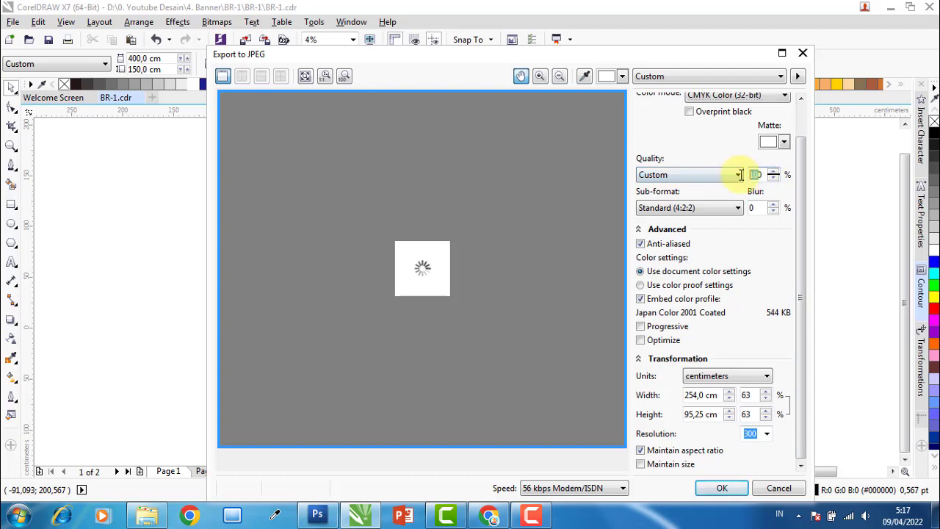
{"action": "type", "text": "80"}
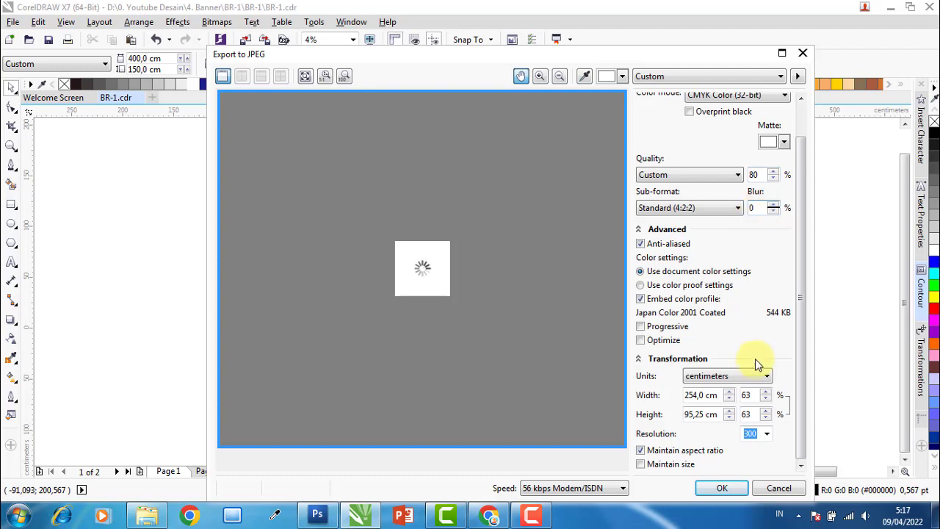
{"action": "type", "text": "100"}
Scale the export's width and height to 100% and complete the JPEG export with these settings
{"action": "double_click", "coordinate": [746, 395]}
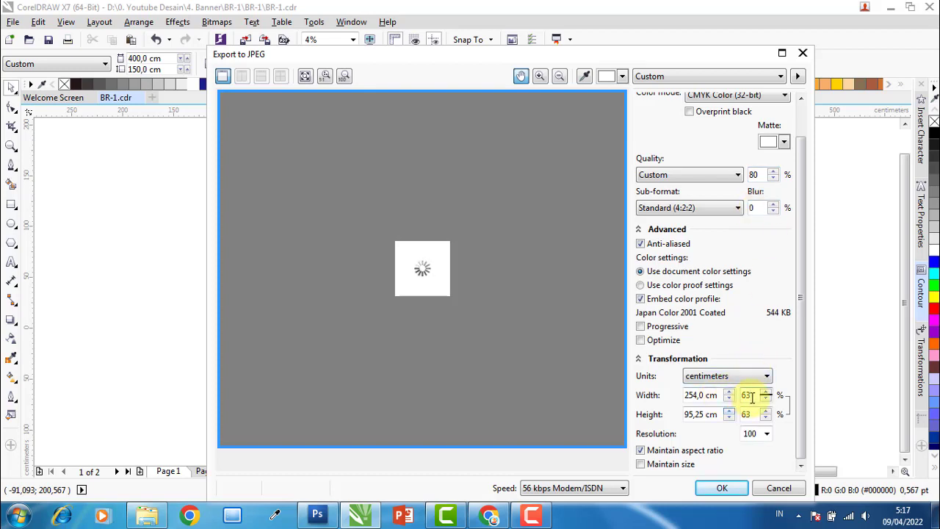
{"action": "type", "text": "100"}
{"action": "left_click", "coordinate": [746, 415]}
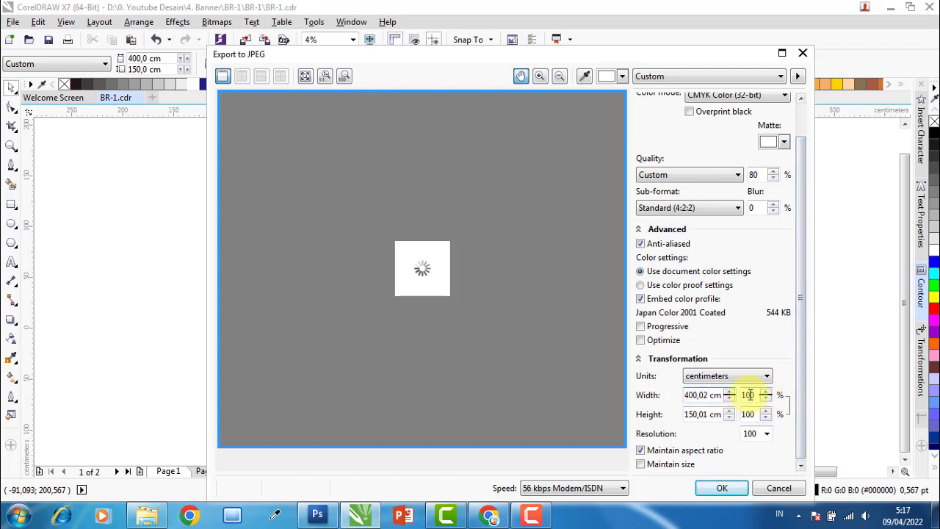
{"action": "left_click", "coordinate": [755, 433]}
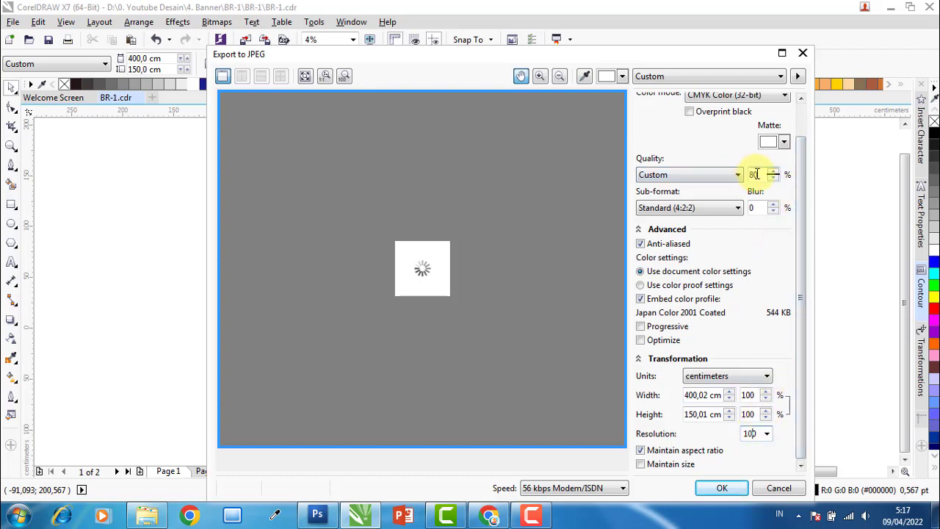
{"action": "left_click_drag", "start_coordinate": [802, 168], "coordinate": [801, 215]}
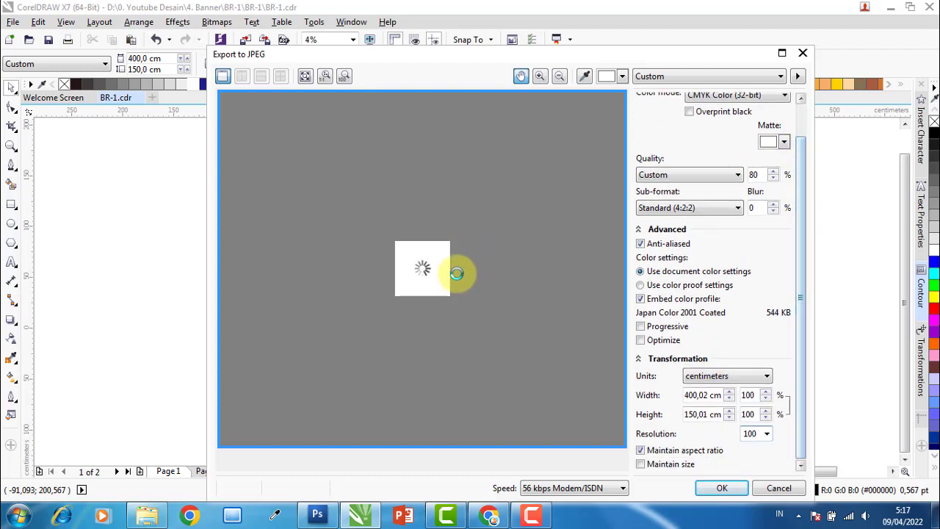
{"action": "left_click", "coordinate": [724, 487]}
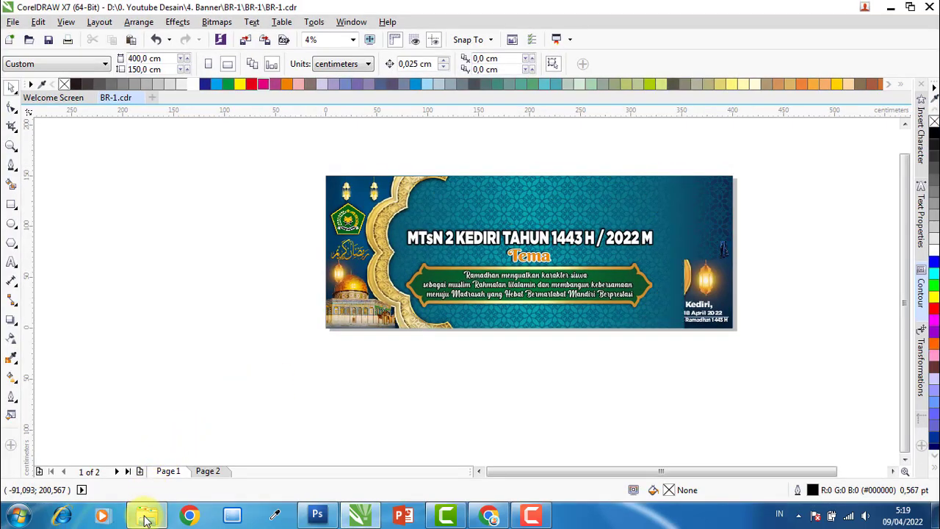
Switch to Windows Explorer and open image 4.3 from the Tumbnail folder for viewing
{"action": "left_click", "coordinate": [146, 516]}
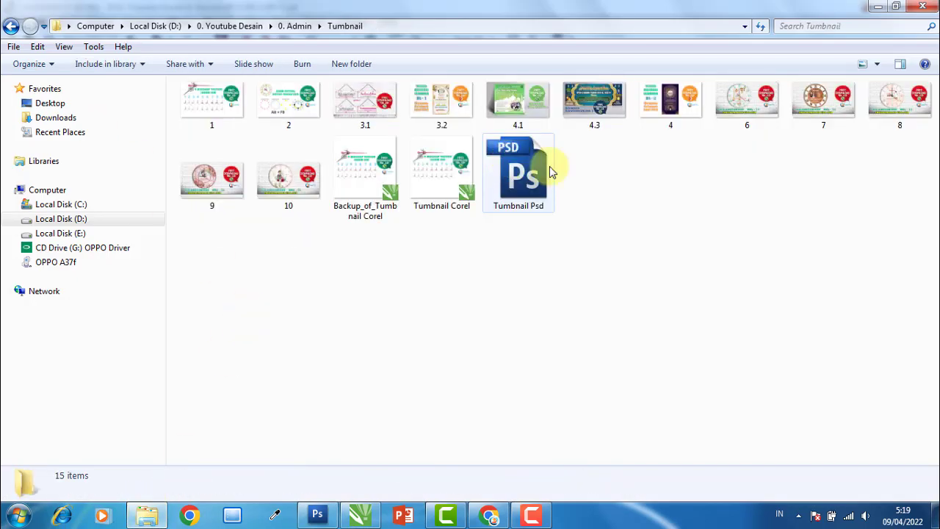
{"action": "left_click", "coordinate": [597, 107]}
{"action": "double_click", "coordinate": [596, 106]}
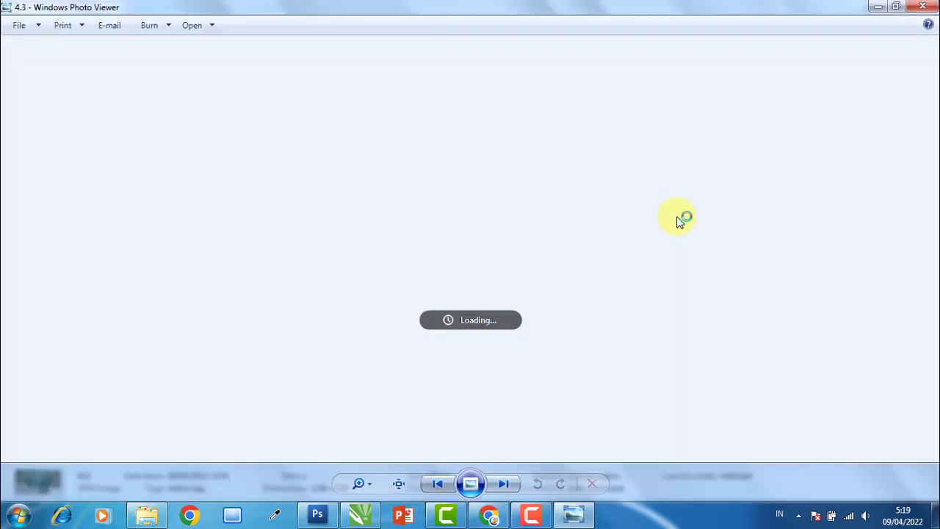